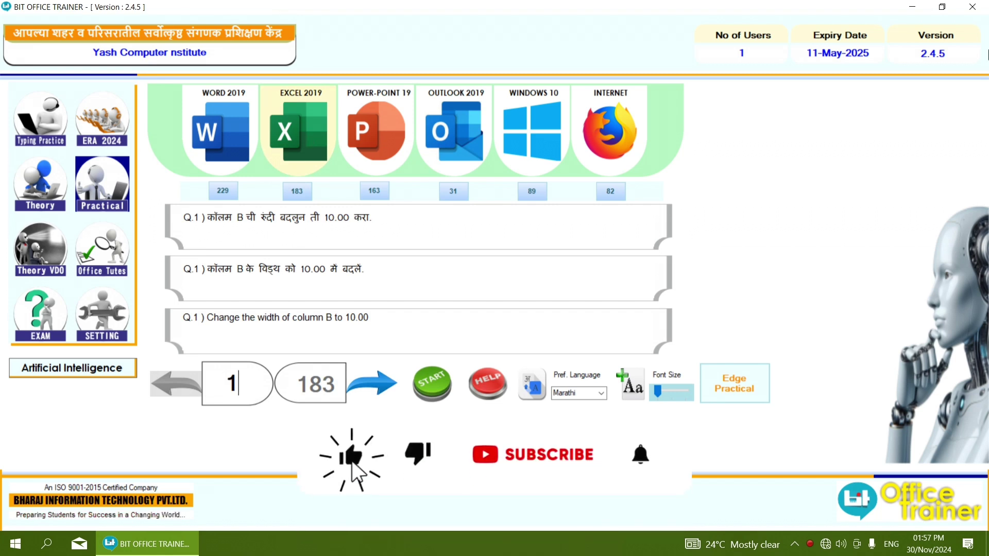
# Go to Excel practical question 134 and start it
pyautogui.write('83')
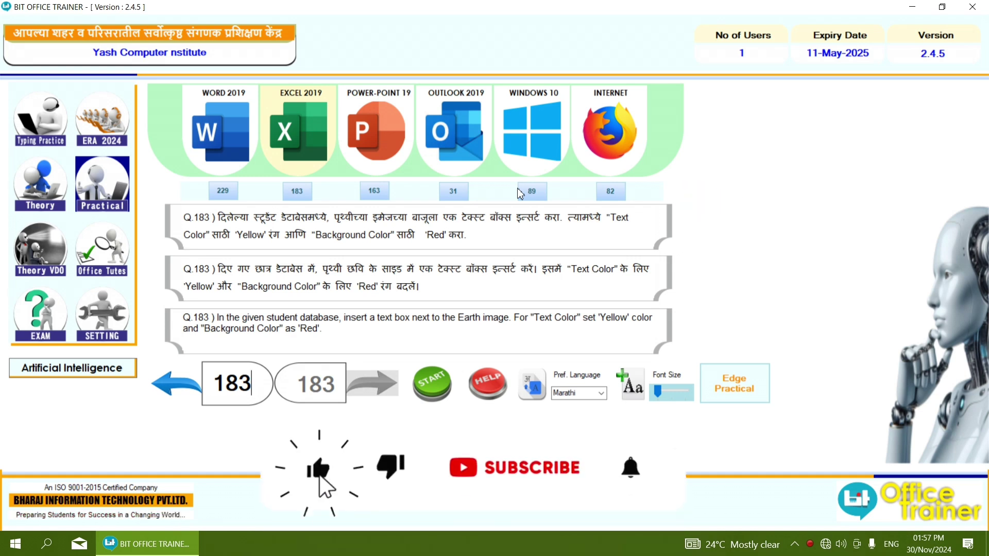
pyautogui.press('BackSpace')
pyautogui.press('BackSpace')
pyautogui.write('34')
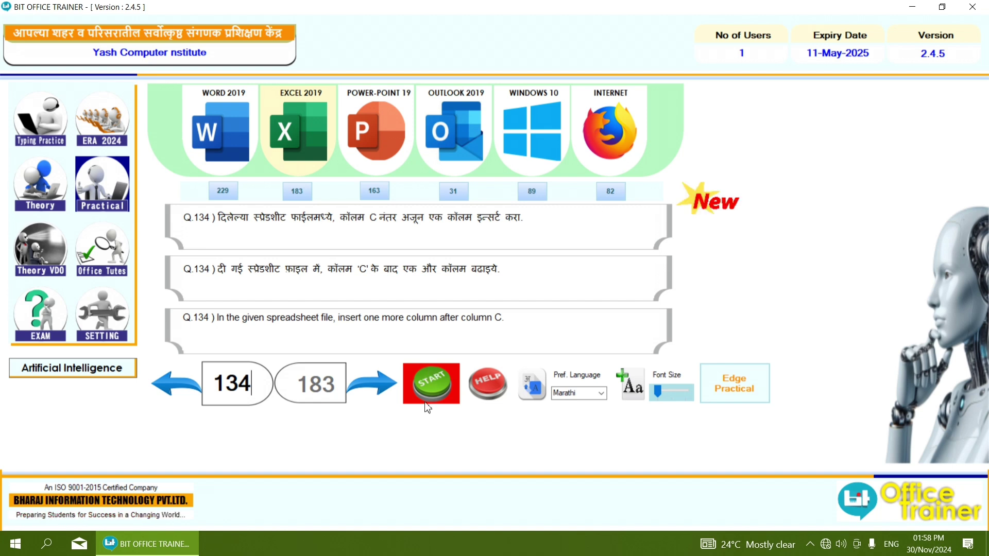
pyautogui.click(435, 372)
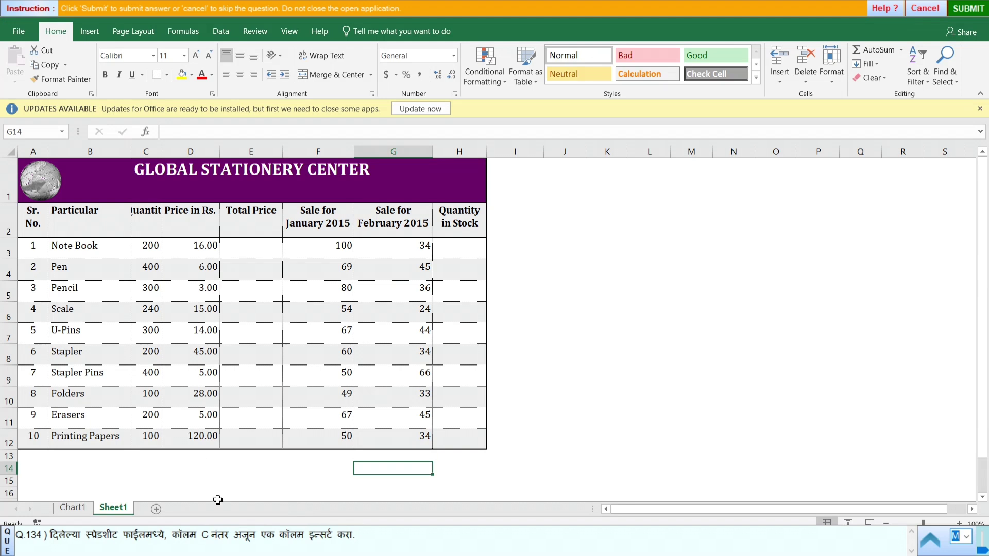
# Insert a new sheet column after column C, in front of the Price in Rs. column
pyautogui.click(182, 148)
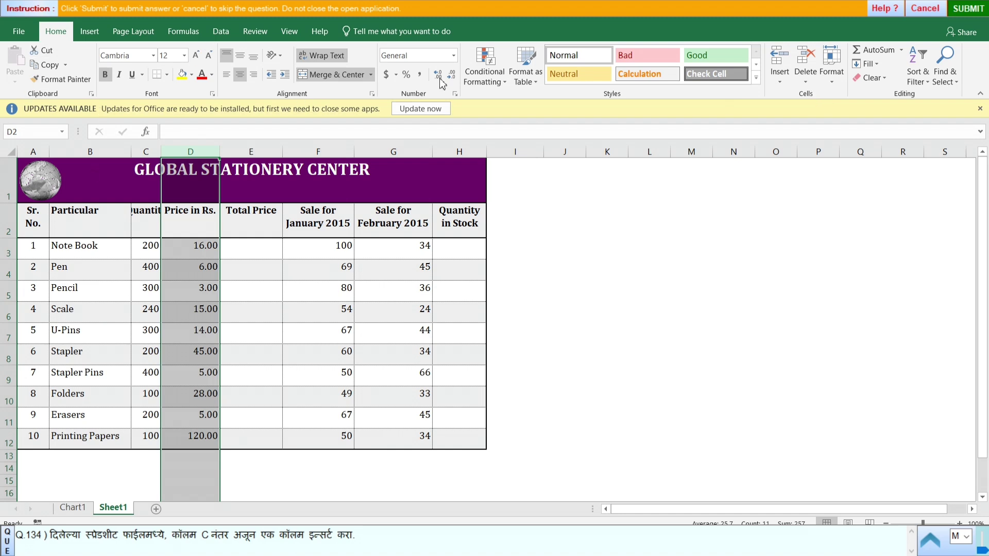
pyautogui.click(782, 86)
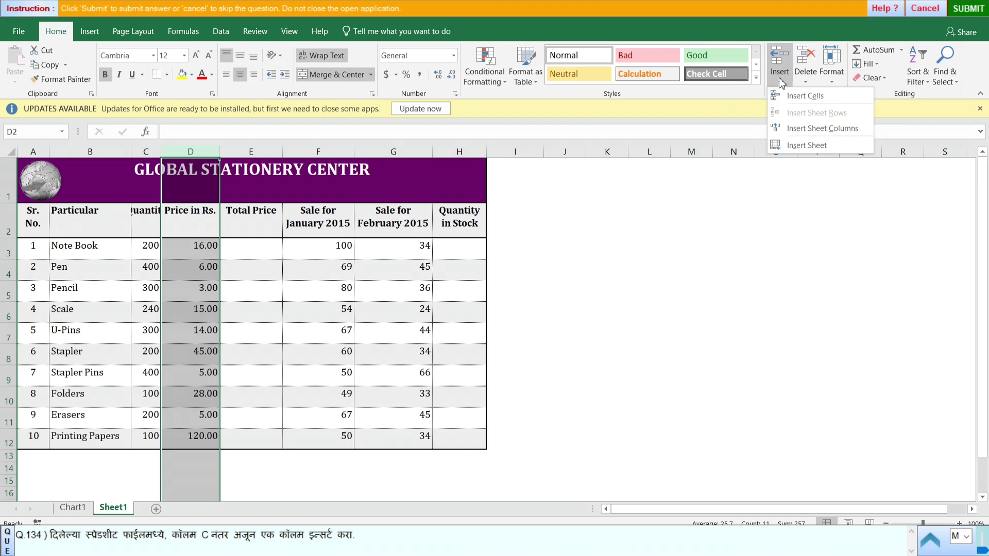
pyautogui.click(793, 130)
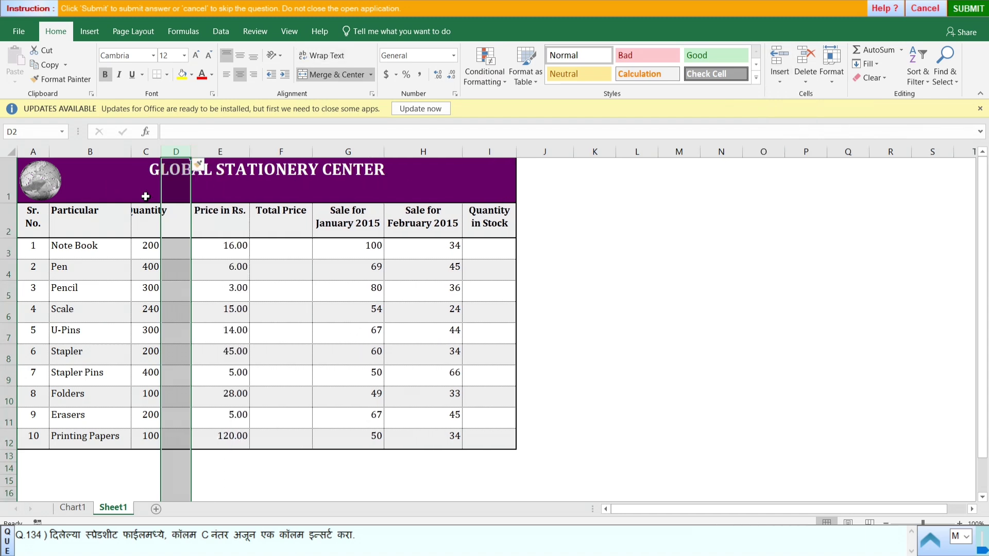
pyautogui.click(603, 282)
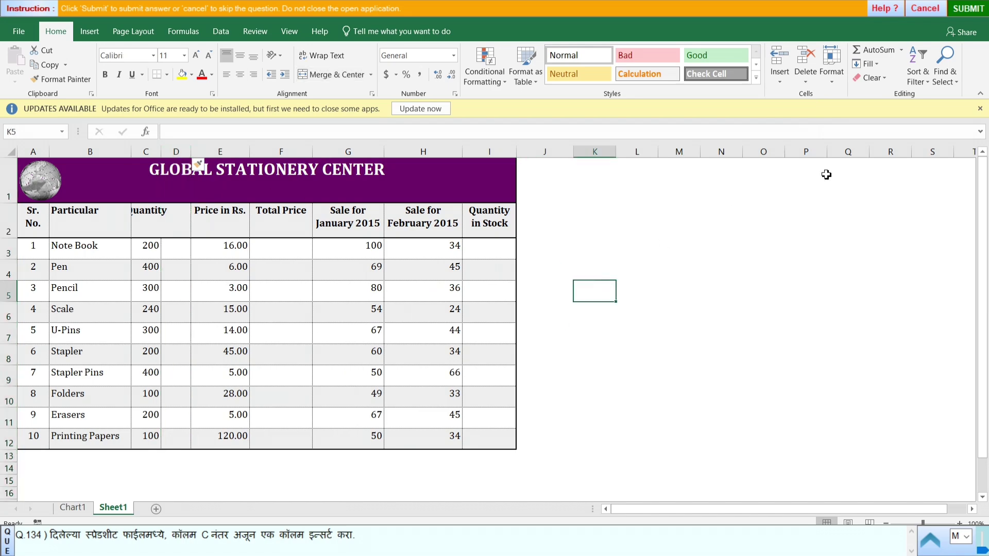
# Submit the answer to question 134 and start question 135
pyautogui.click(968, 8)
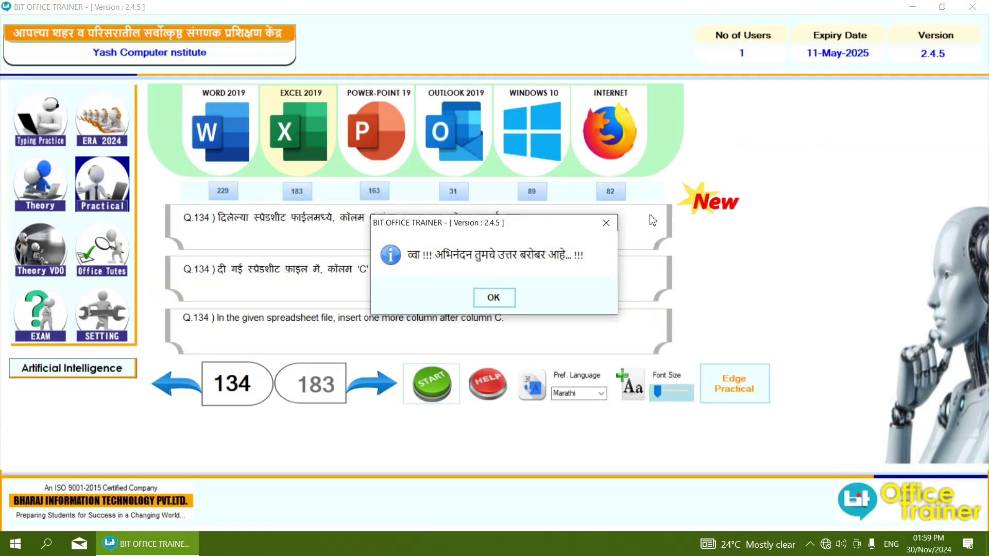
pyautogui.click(515, 299)
pyautogui.click(376, 374)
pyautogui.click(432, 385)
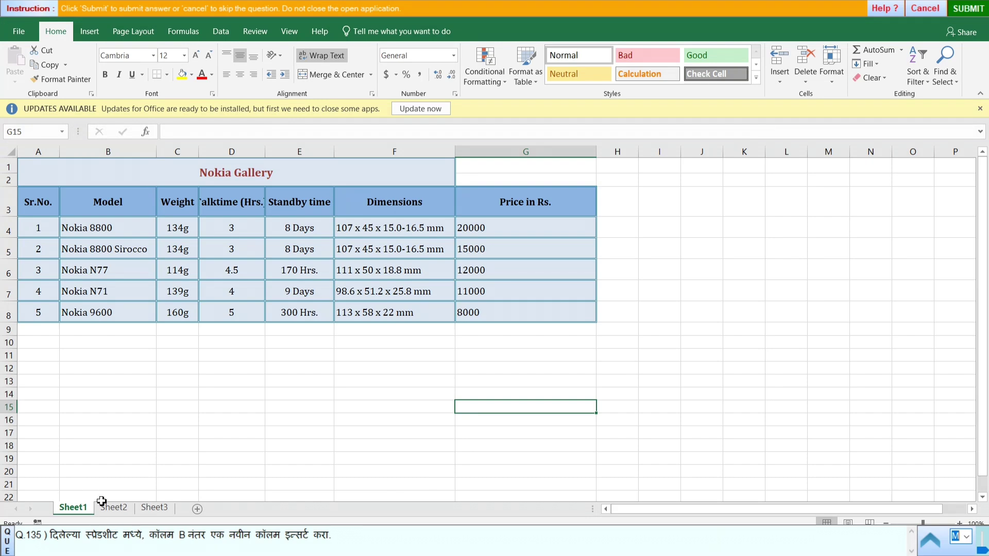
# Insert a new sheet column after column B in the Nokia Gallery table, in front of the Weight column
pyautogui.click(168, 153)
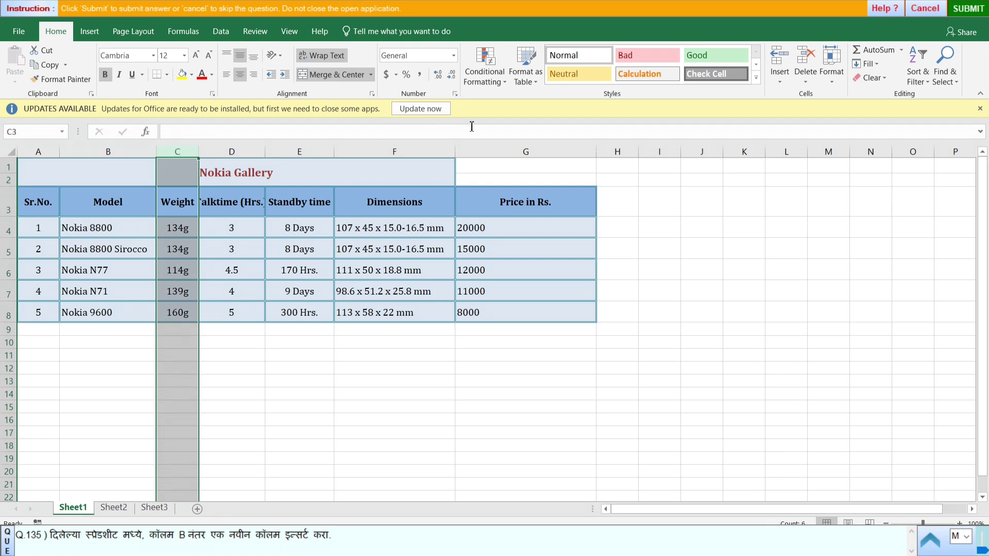
pyautogui.click(781, 80)
pyautogui.click(802, 129)
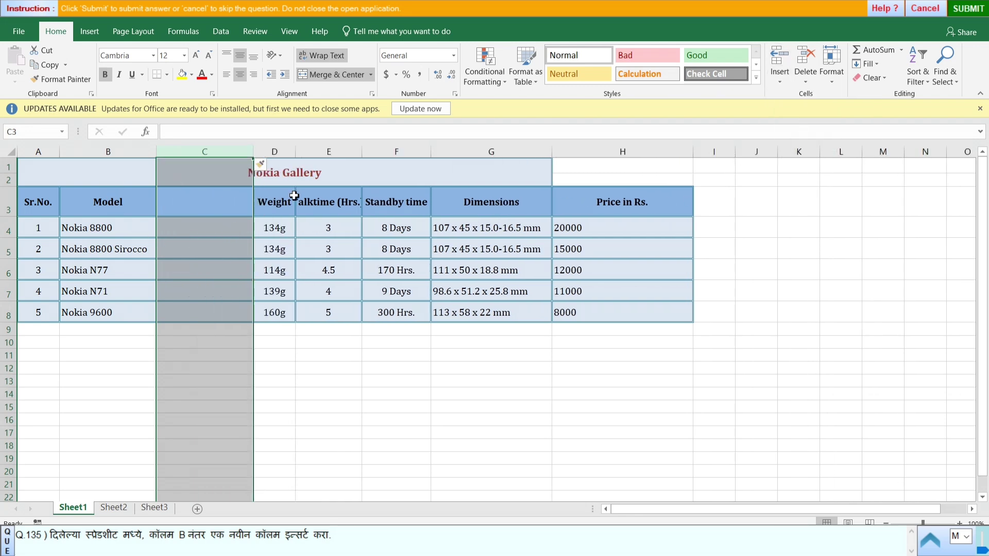
pyautogui.click(506, 296)
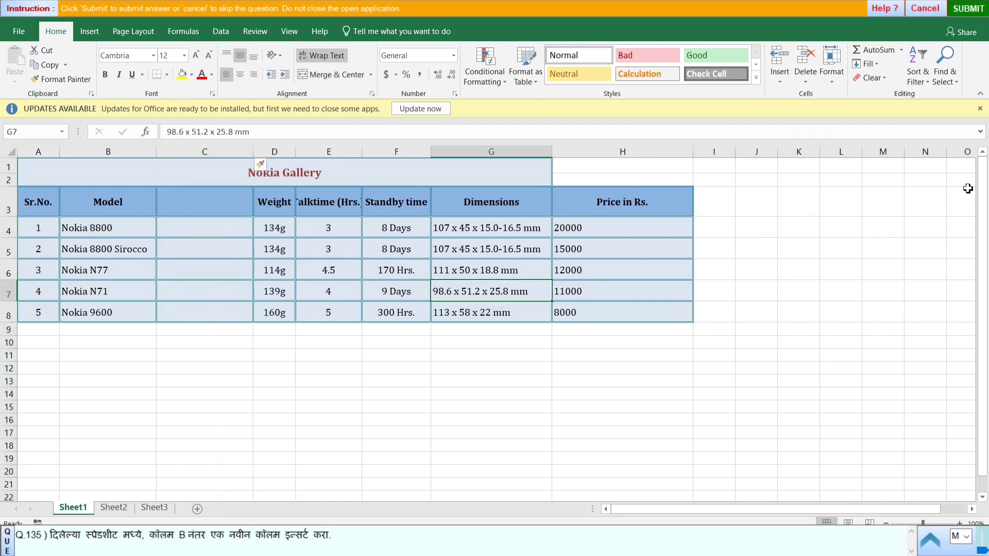
# Submit the answer to question 135, skip ahead to question 137 and start it
pyautogui.click(968, 9)
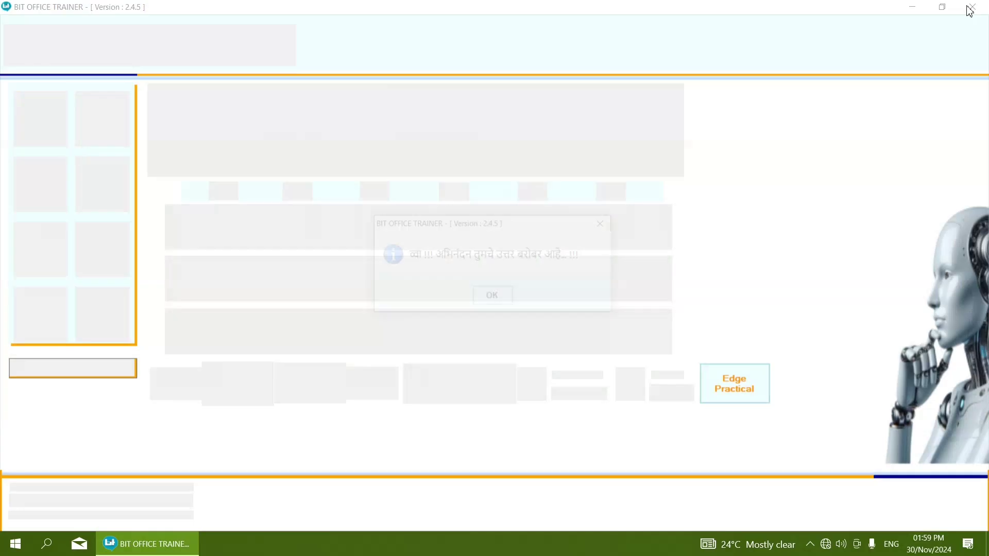
pyautogui.click(494, 301)
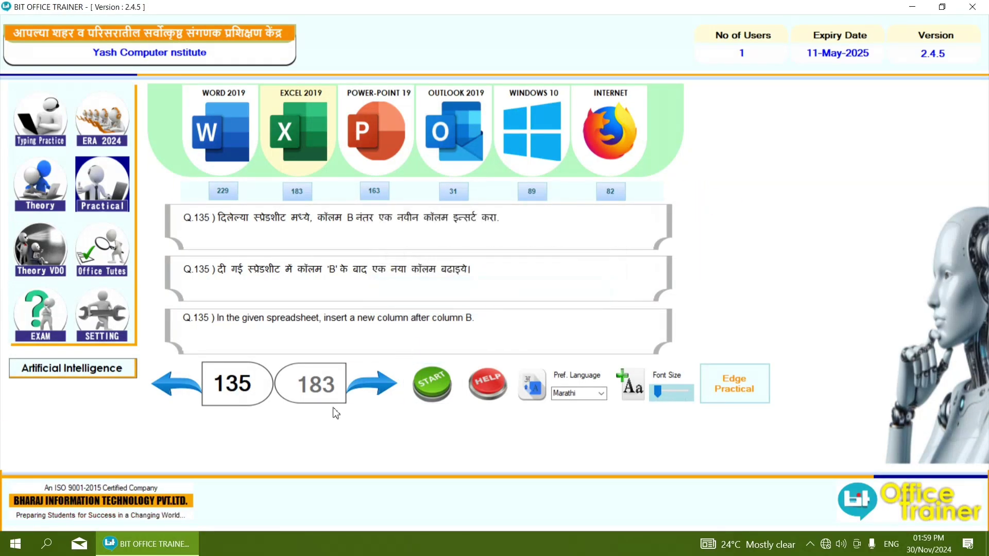
pyautogui.click(372, 383)
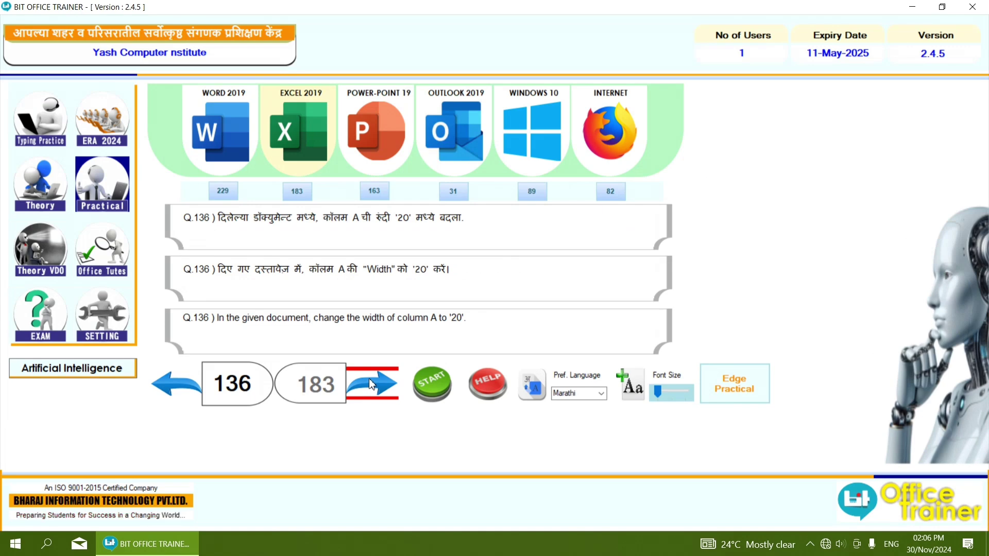
pyautogui.click(372, 383)
pyautogui.click(436, 390)
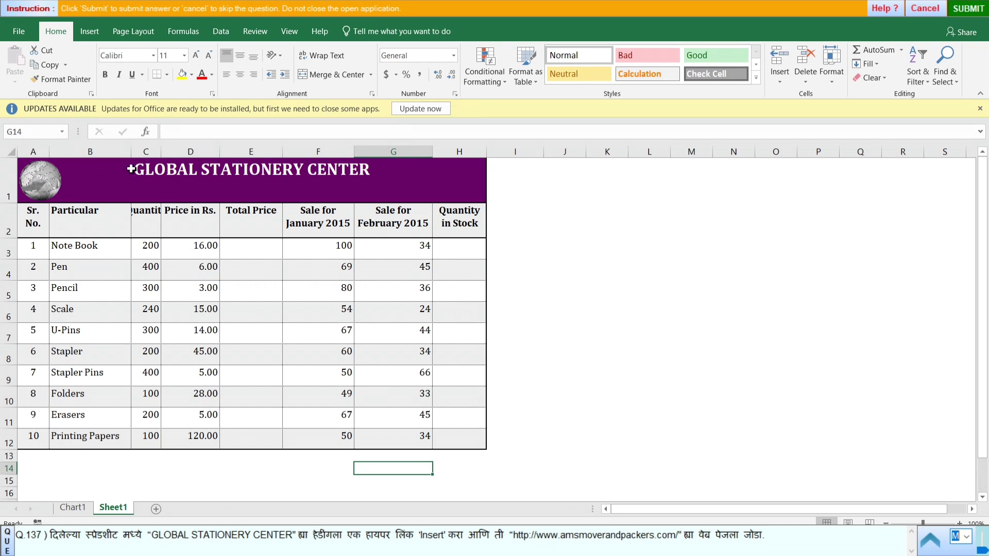
pyautogui.click(121, 178)
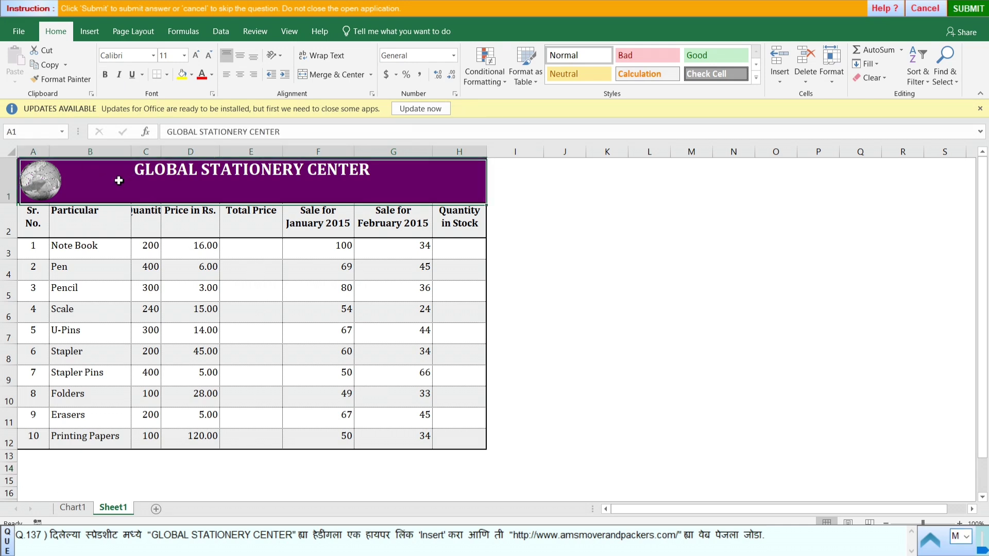
pyautogui.click(96, 33)
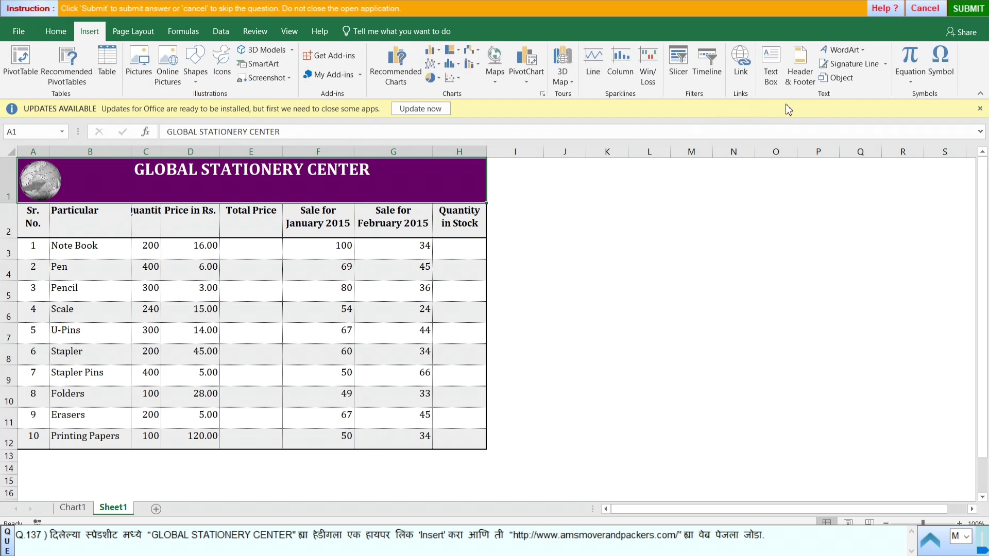
pyautogui.click(745, 61)
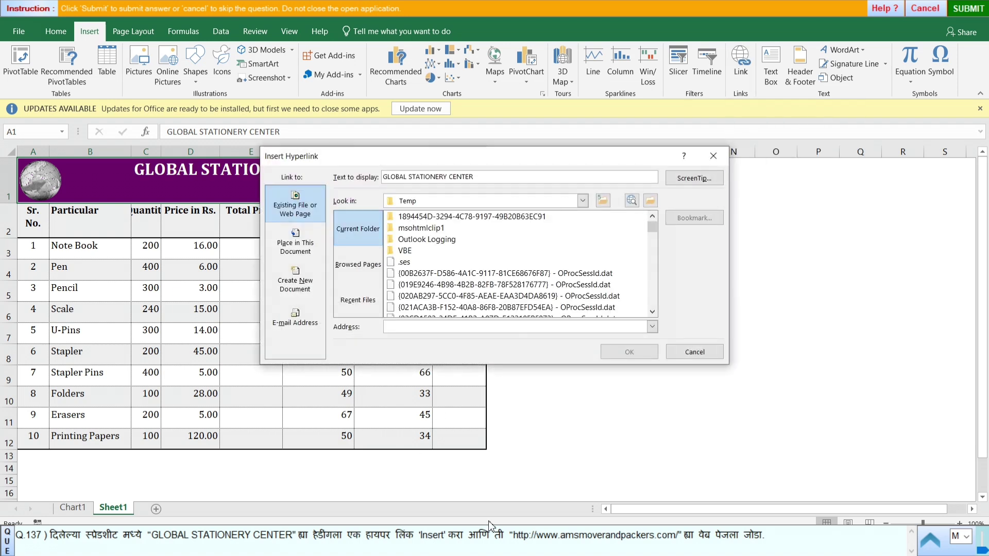
pyautogui.moveTo(513, 540); pyautogui.dragTo(677, 548)
pyautogui.hotkey('ctrl', 'c')
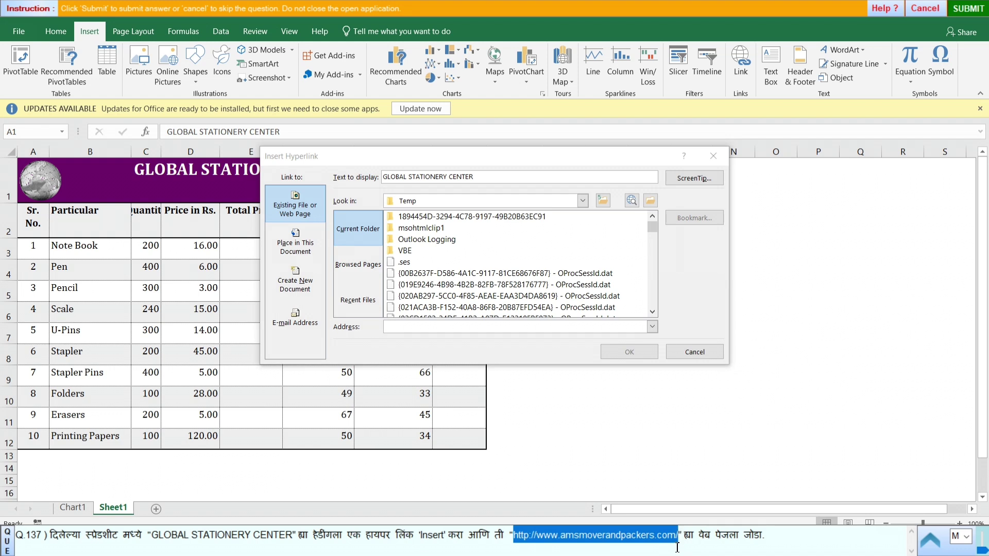
pyautogui.click(434, 332)
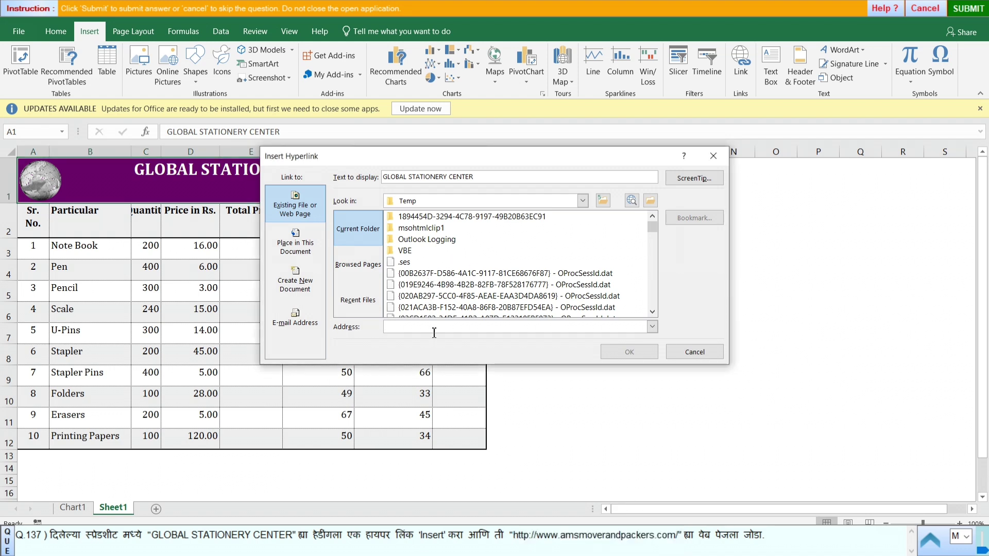
pyautogui.hotkey('ctrl', 'v')
pyautogui.click(613, 353)
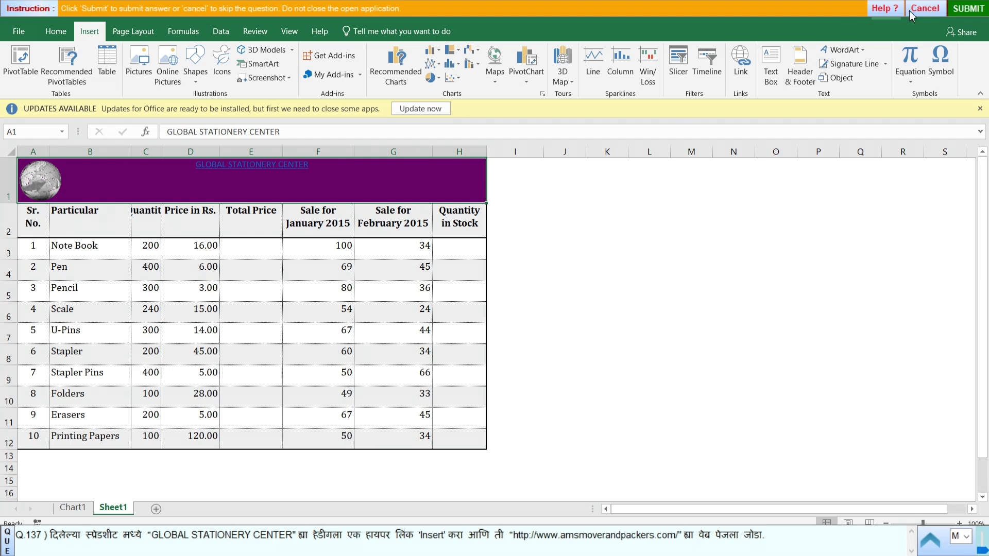
# Submit the hyperlink answer and start question 138
pyautogui.click(967, 9)
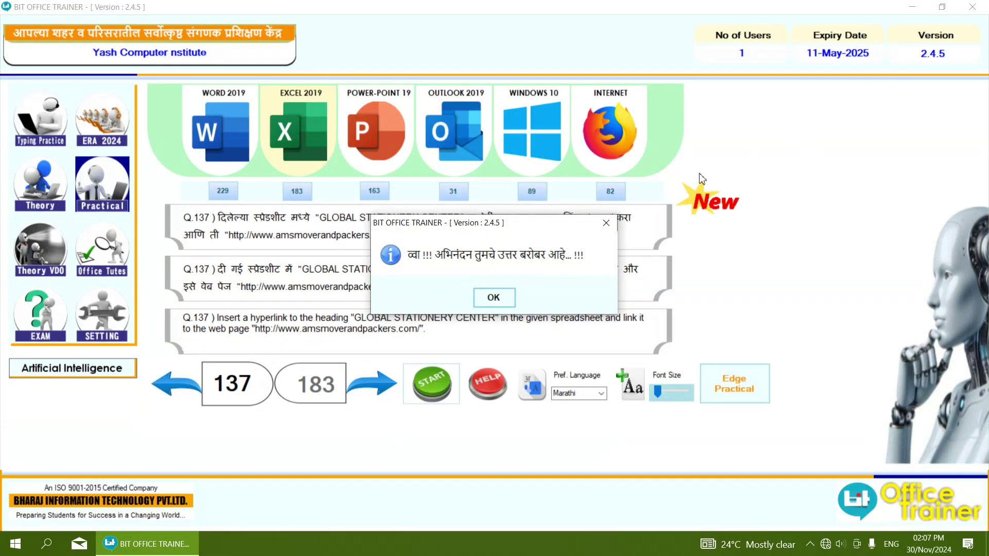
pyautogui.click(499, 297)
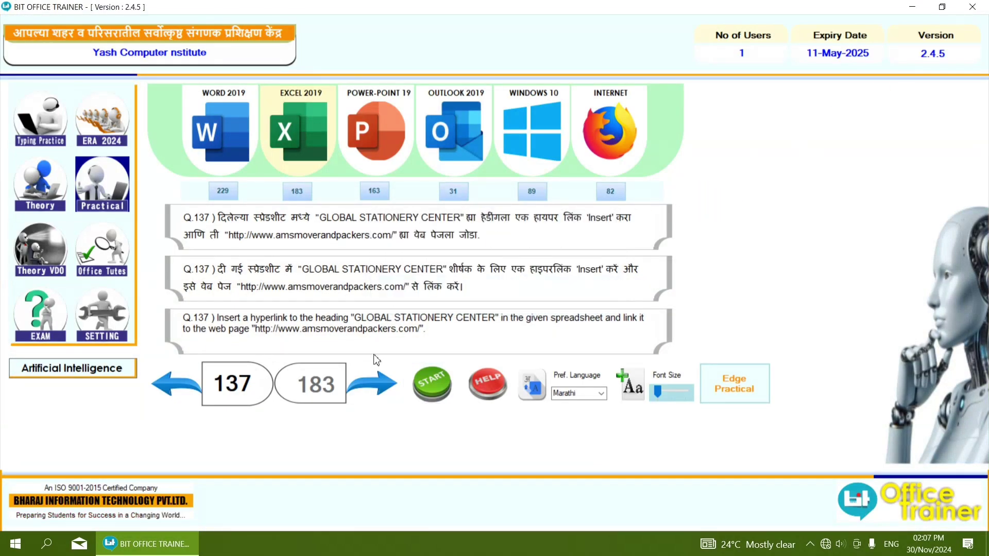
pyautogui.click(372, 382)
pyautogui.click(419, 384)
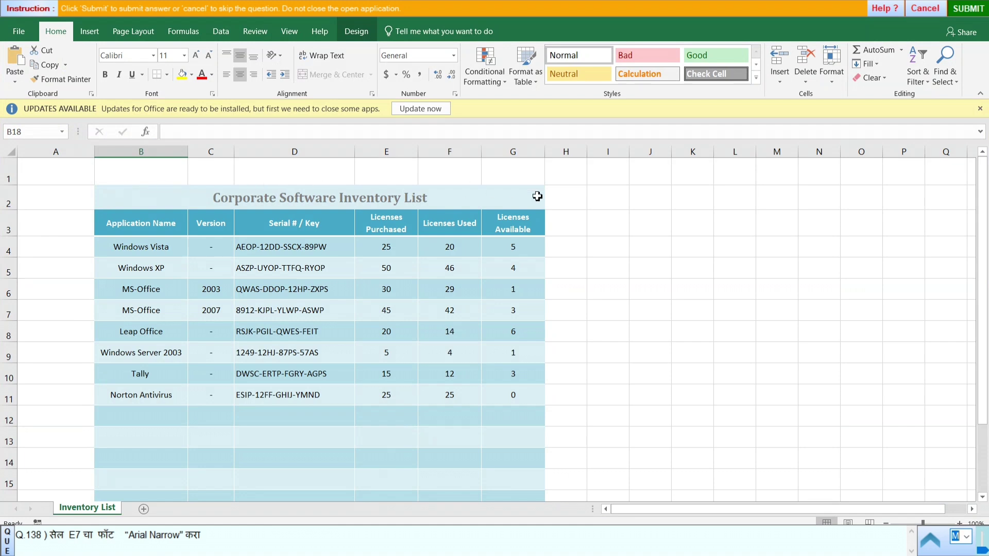
# Set the font of cell E7 to Arial Narrow, copying the font name from the question text
pyautogui.click(387, 313)
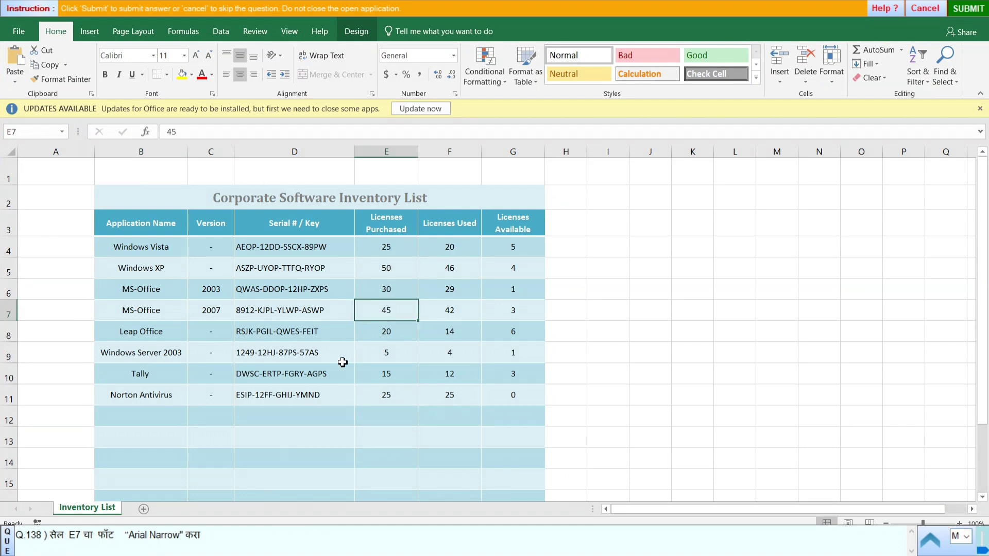
pyautogui.click(144, 55)
pyautogui.press('BackSpace')
pyautogui.moveTo(134, 542); pyautogui.dragTo(173, 547)
pyautogui.hotkey('ctrl', 'c')
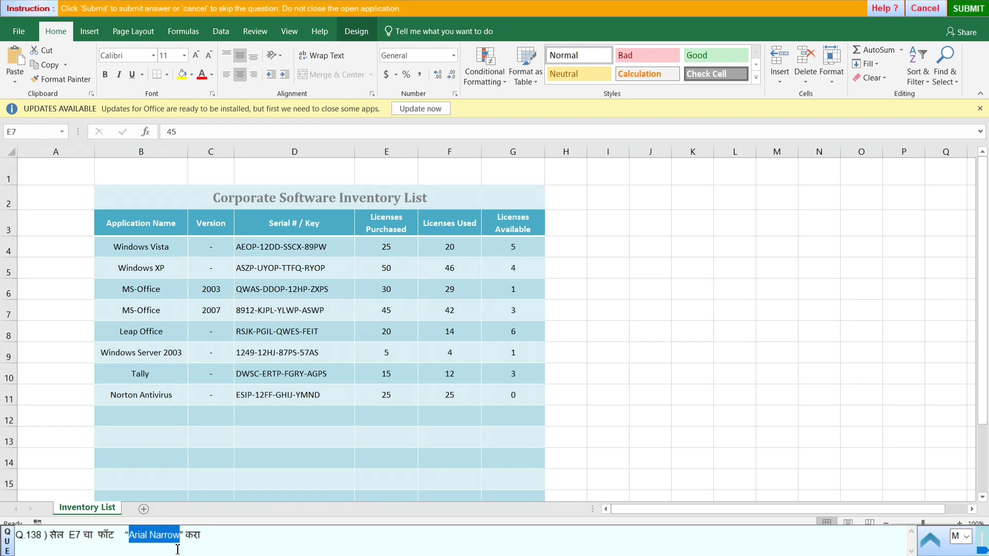
pyautogui.click(128, 54)
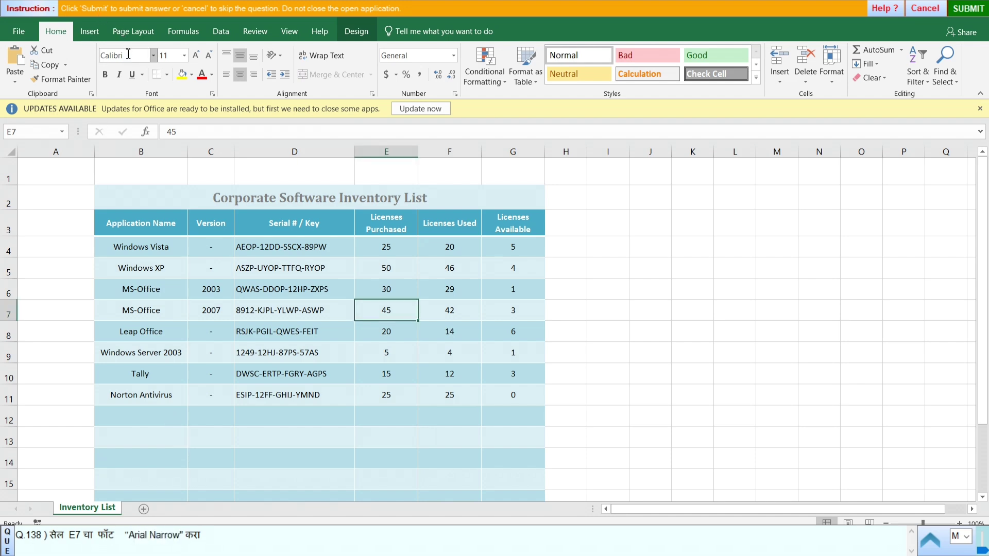
pyautogui.click(128, 55)
pyautogui.hotkey('ctrl', 'v')
pyautogui.press('Return')
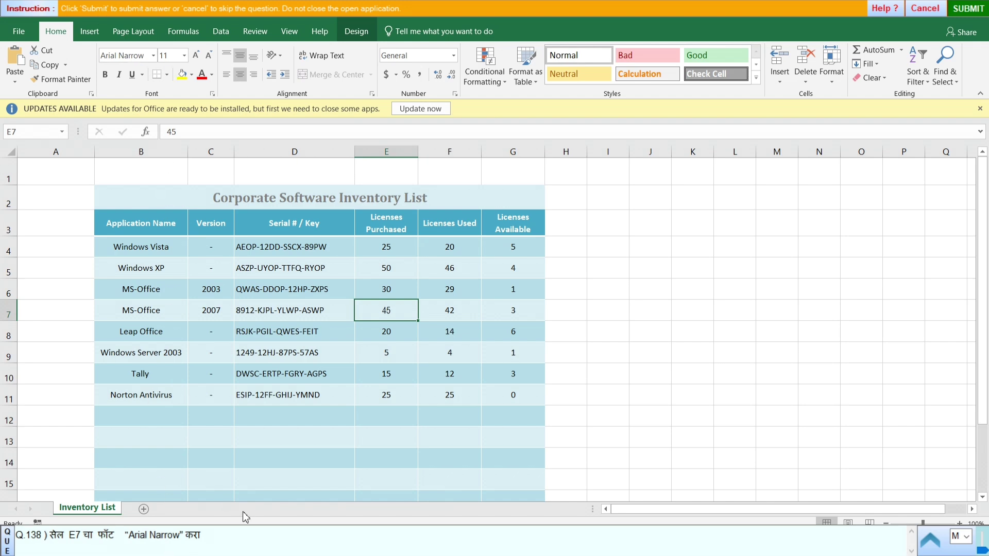
pyautogui.click(435, 297)
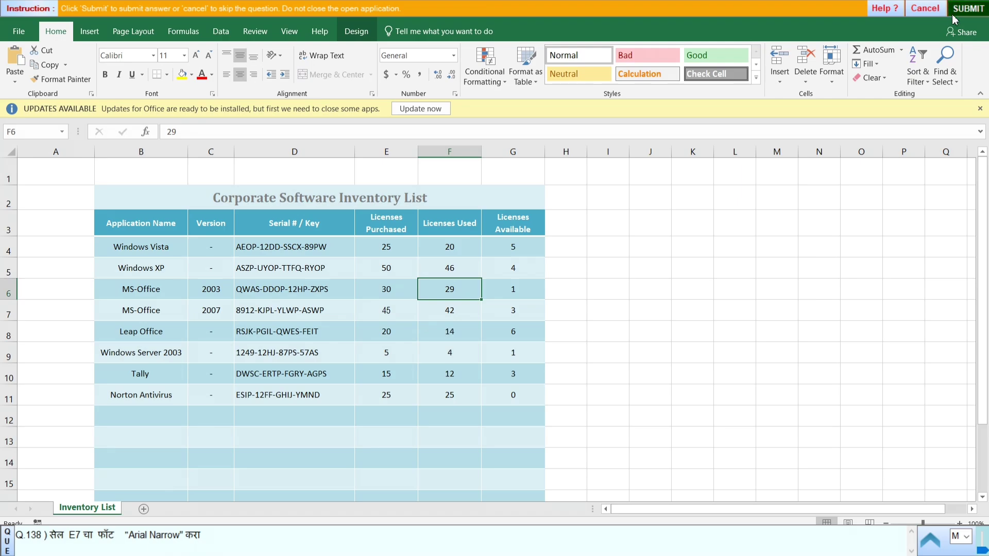
# Submit the font answer and start question 139
pyautogui.click(966, 11)
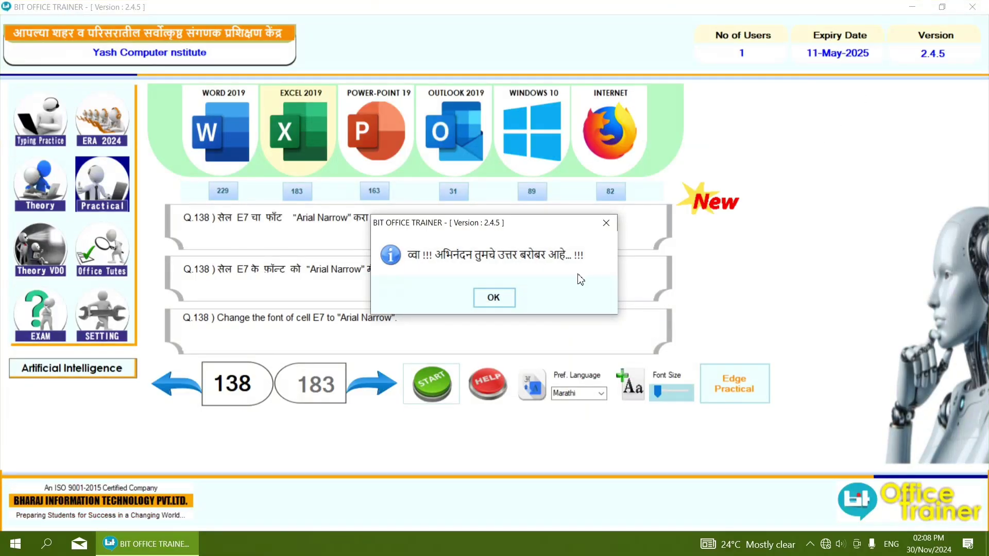
pyautogui.click(494, 299)
pyautogui.click(383, 379)
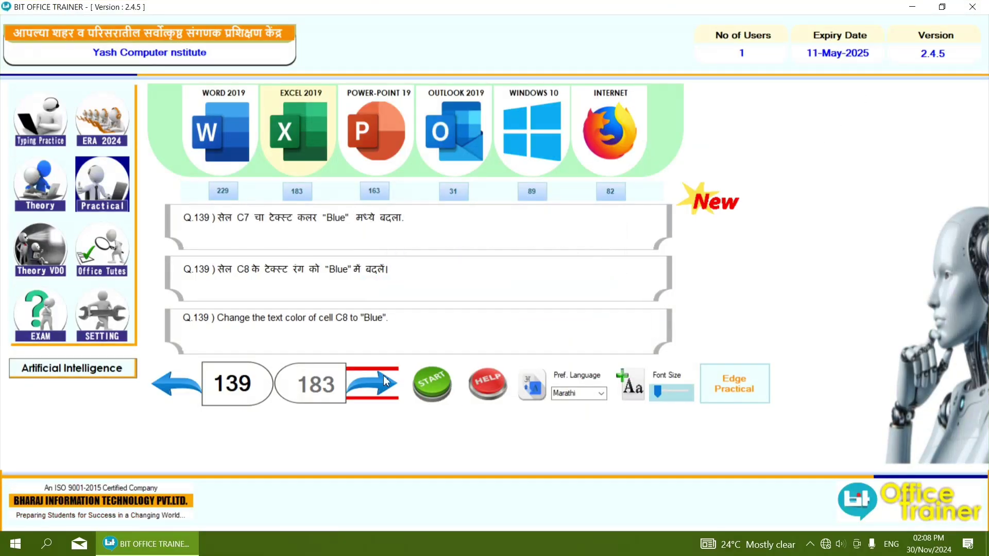
pyautogui.click(416, 384)
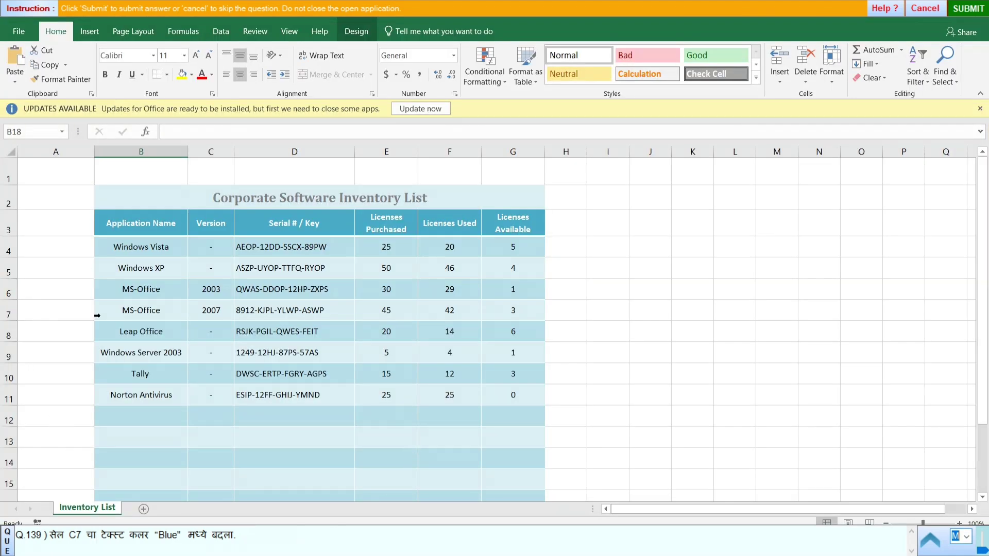
# Change the text color of cell C7 to the standard color Blue
pyautogui.click(208, 317)
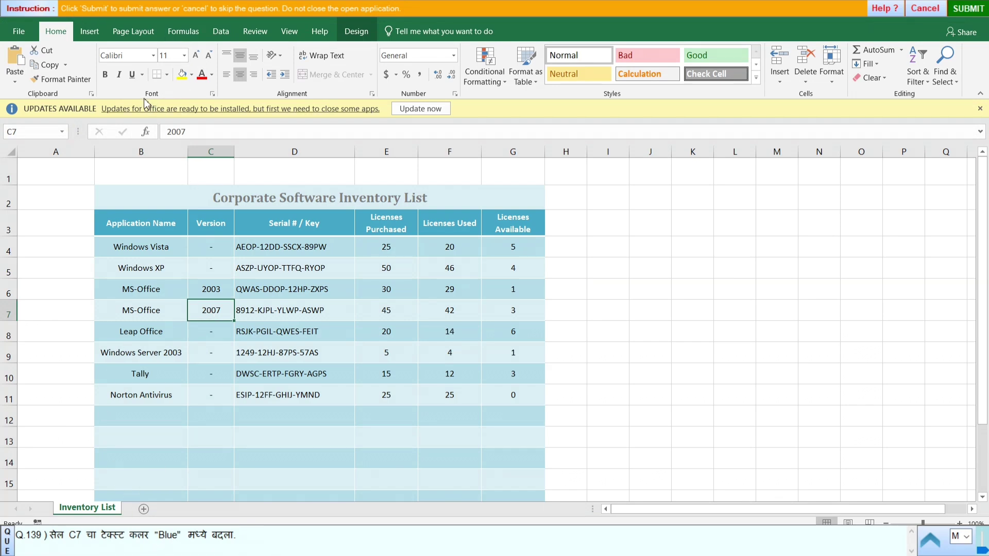
pyautogui.click(213, 75)
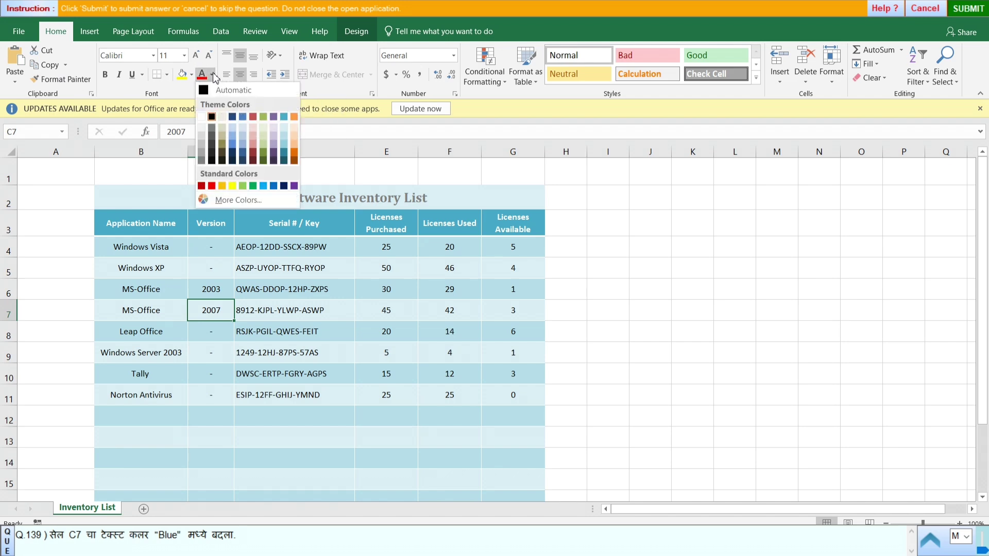
pyautogui.click(273, 187)
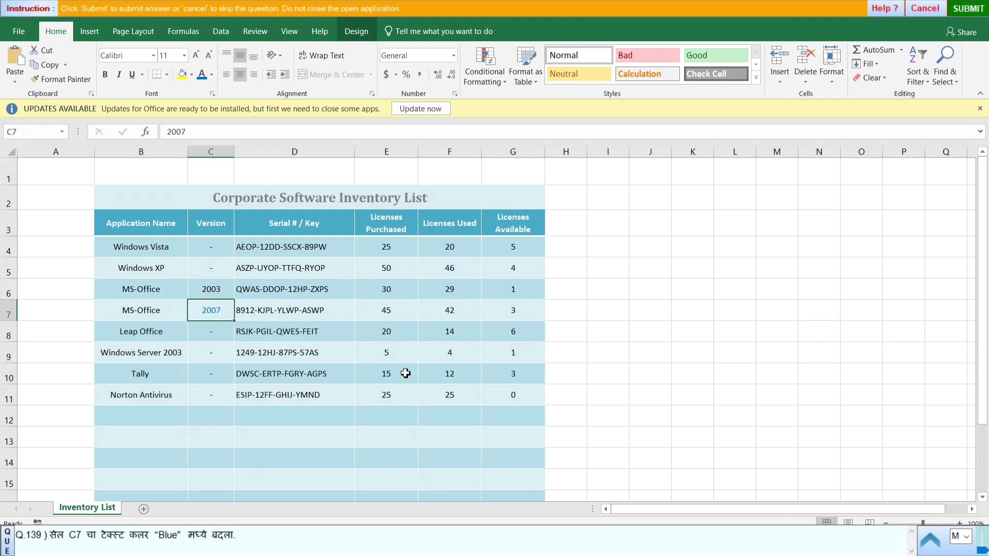
# Submit the text color answer and start question 140
pyautogui.click(965, 10)
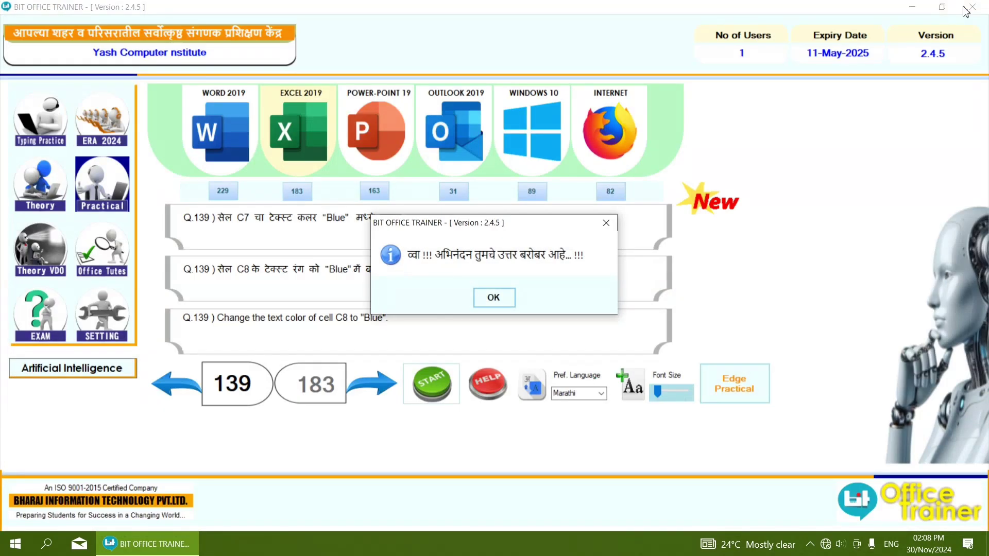
pyautogui.click(493, 299)
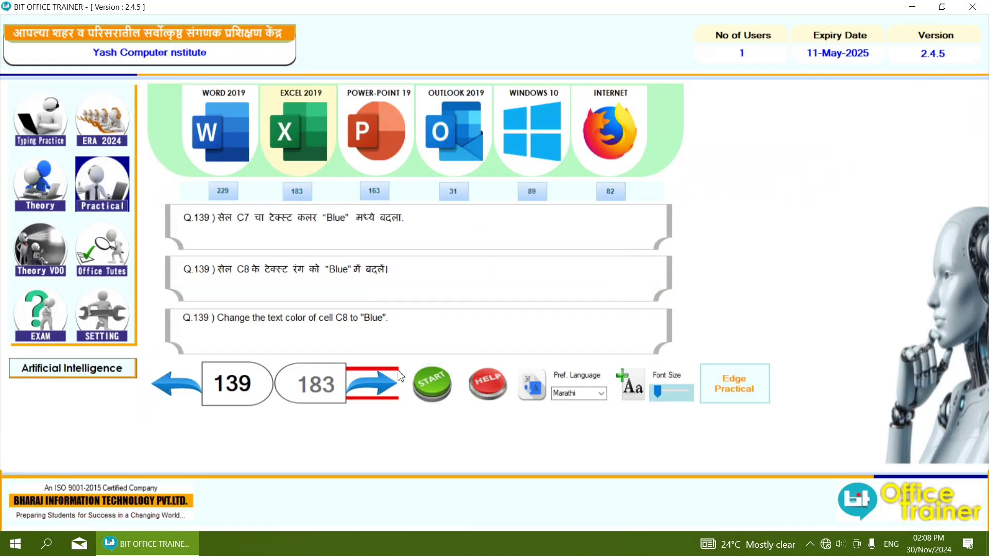
pyautogui.click(371, 381)
pyautogui.click(423, 369)
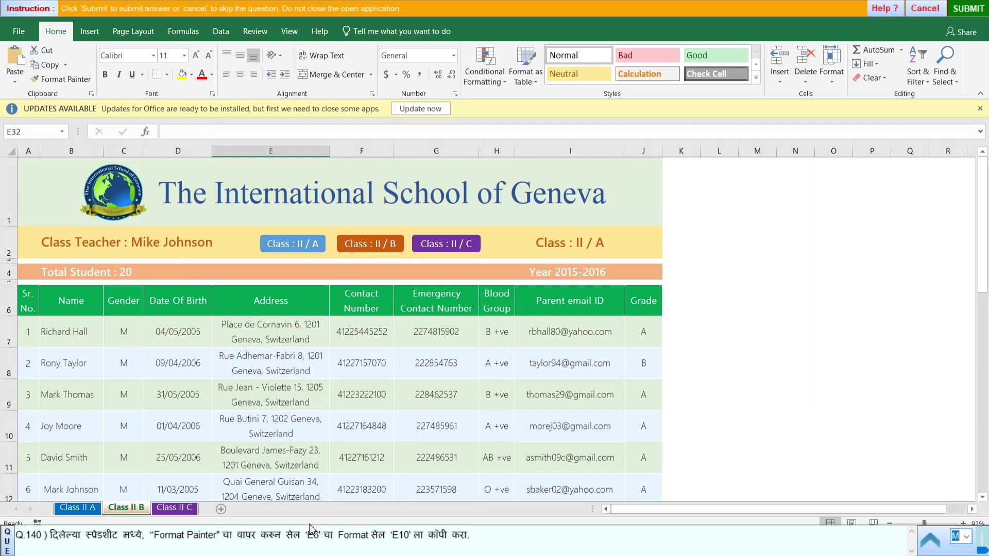
# Copy the format of header cell E6 to cell E10 with Format Painter
pyautogui.click(254, 300)
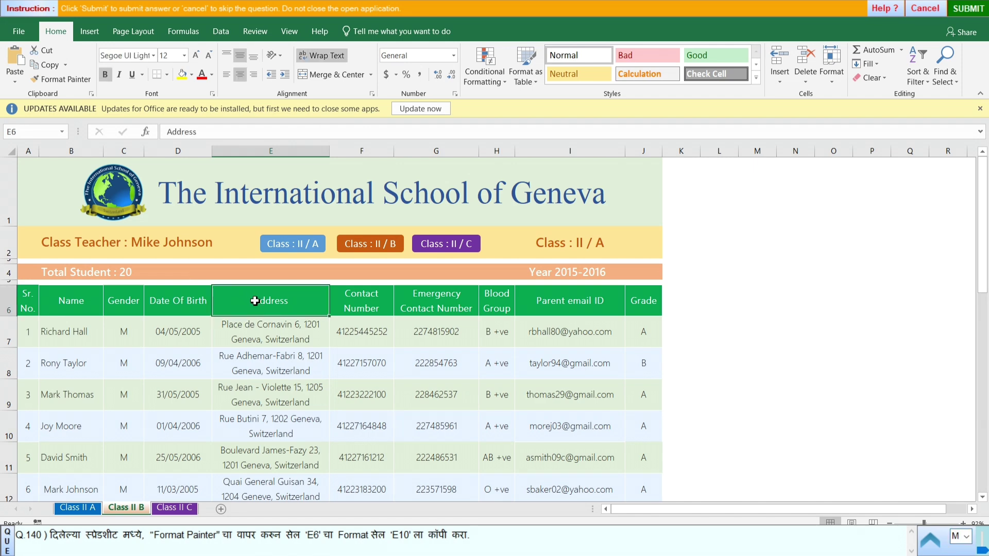
pyautogui.click(62, 78)
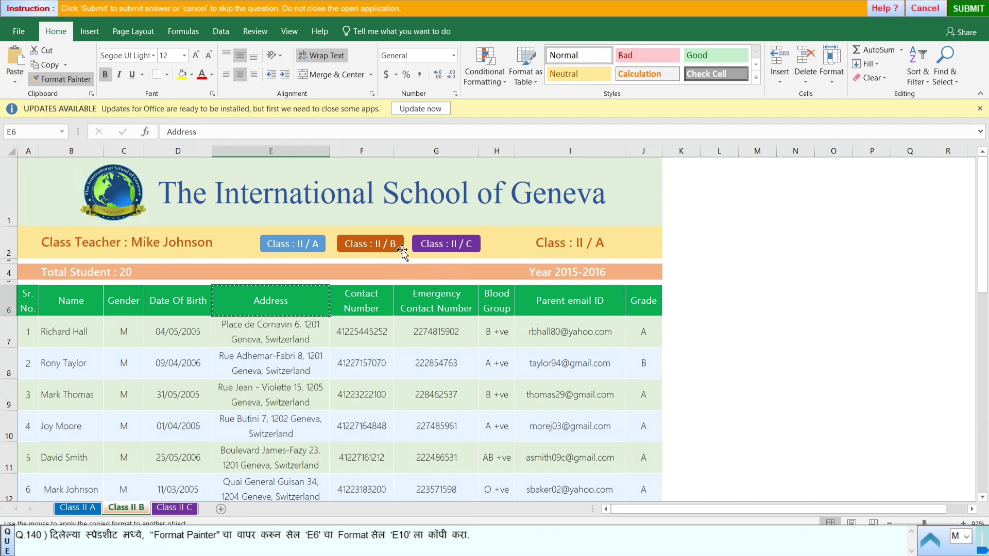
pyautogui.click(270, 418)
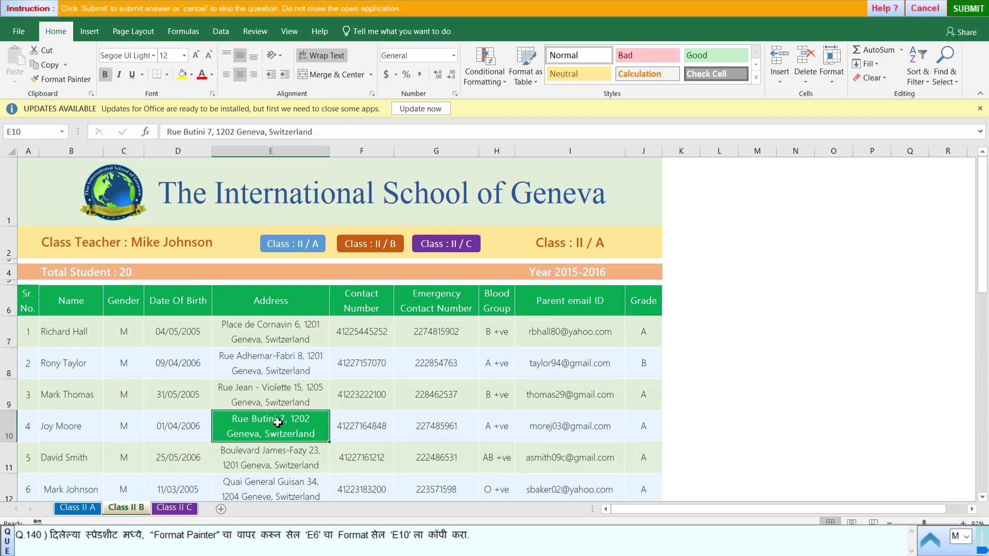
pyautogui.click(503, 357)
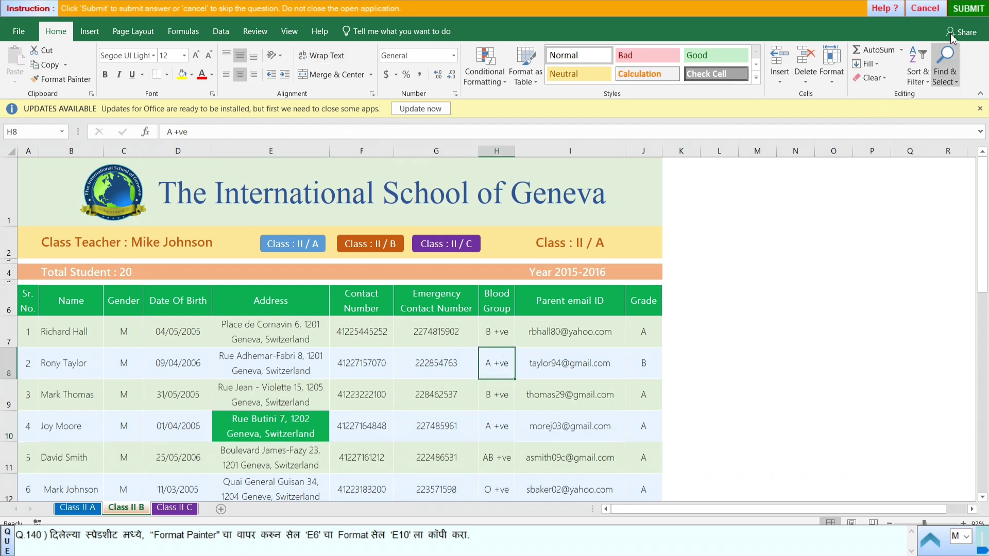
# Submit the Format Painter answer and start question 141
pyautogui.click(967, 17)
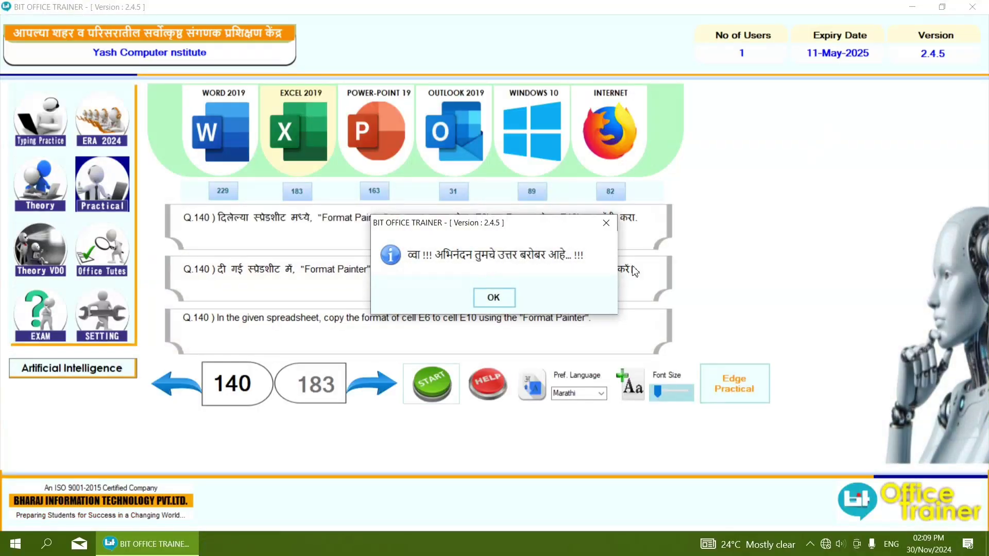
pyautogui.click(496, 297)
pyautogui.click(381, 384)
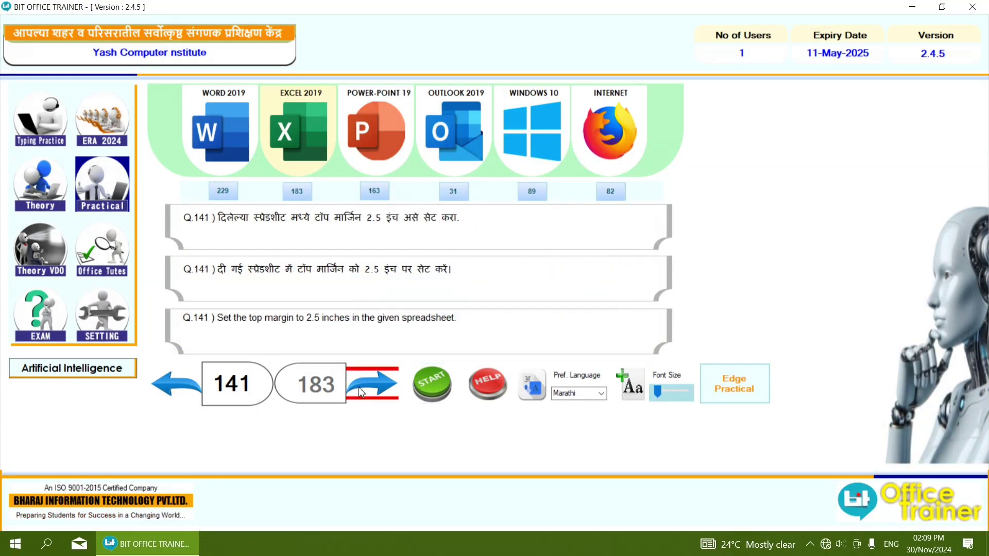
pyautogui.click(426, 383)
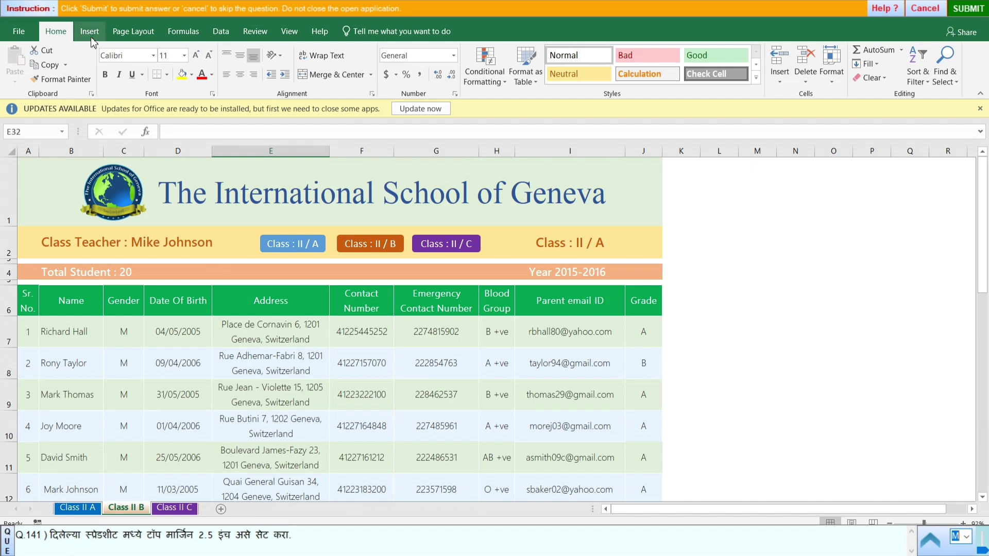
# Set the top page margin of the Class II B sheet to 2.5 inches using custom margins
pyautogui.click(124, 37)
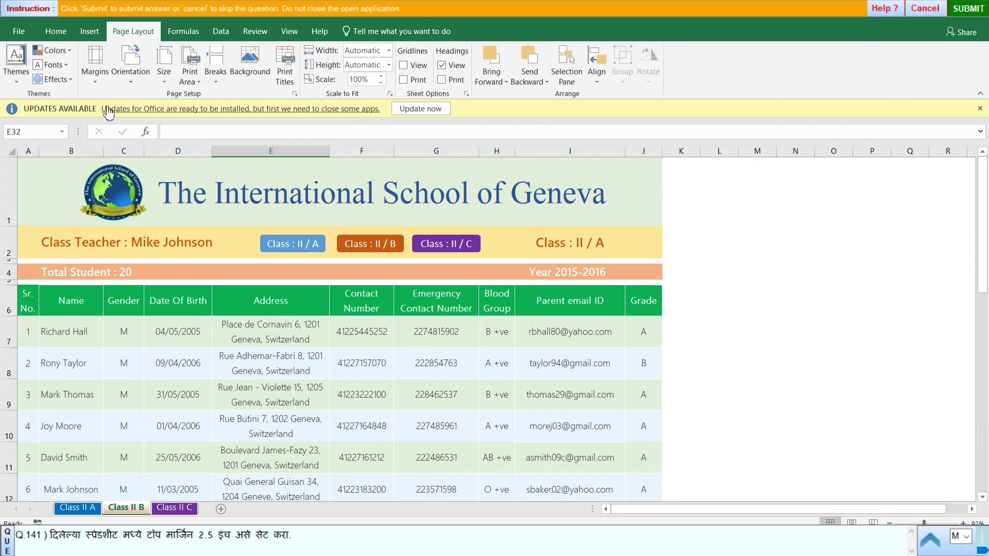
pyautogui.click(93, 81)
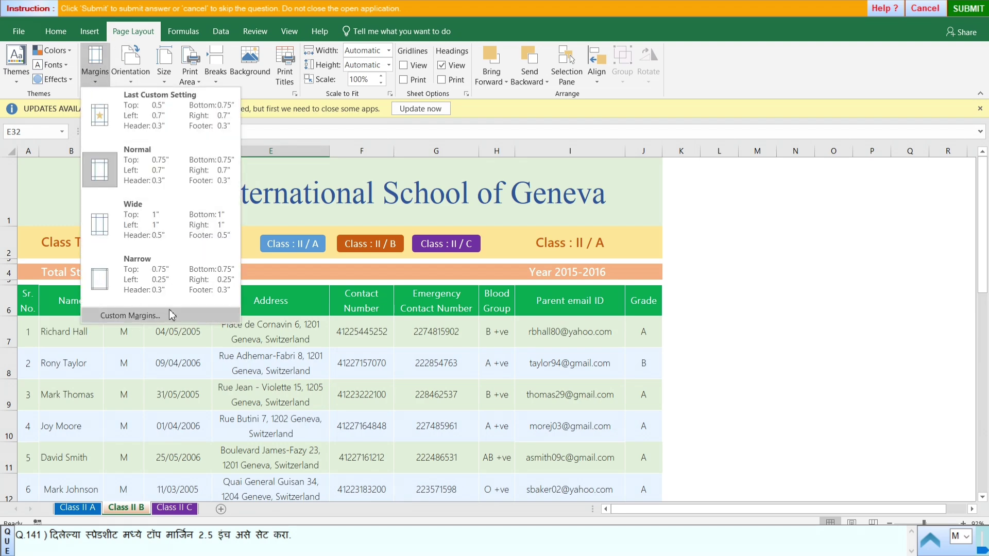
pyautogui.click(144, 316)
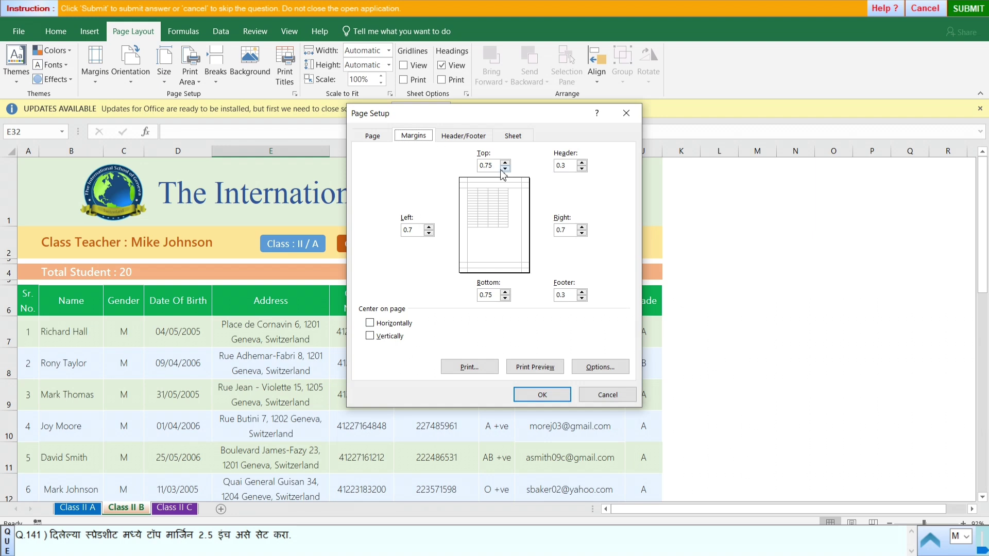
pyautogui.click(494, 166)
pyautogui.click(559, 401)
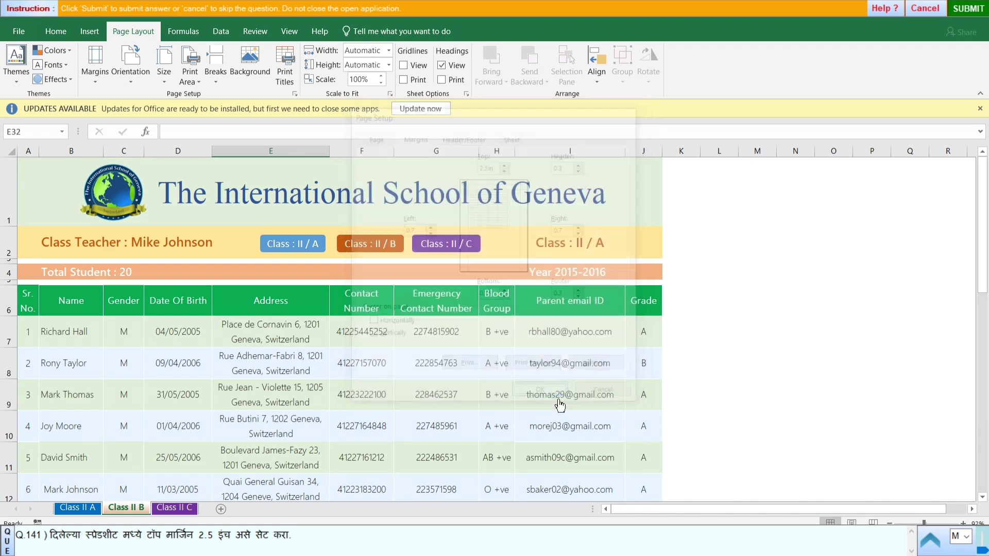
# Submit the top margin answer and start question 142
pyautogui.click(955, 11)
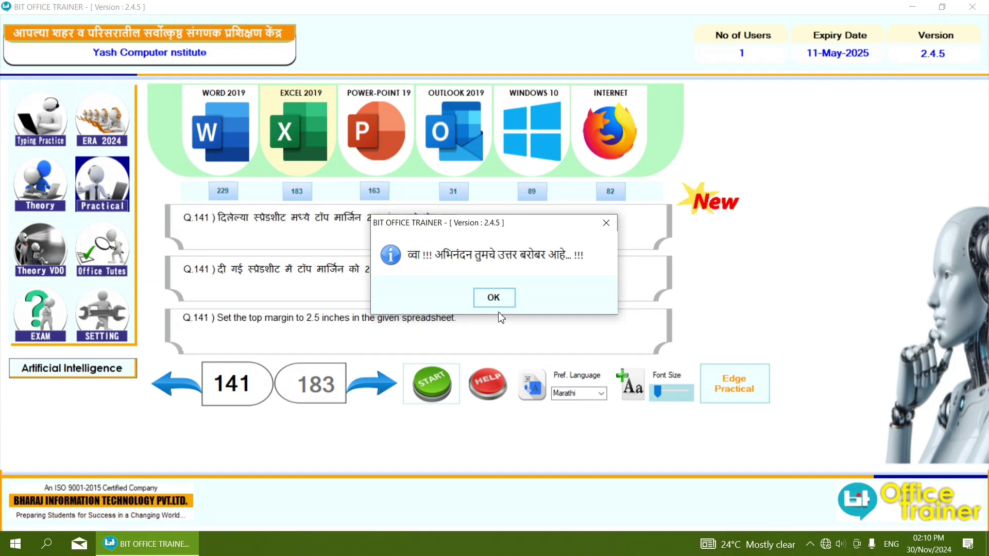
pyautogui.click(492, 304)
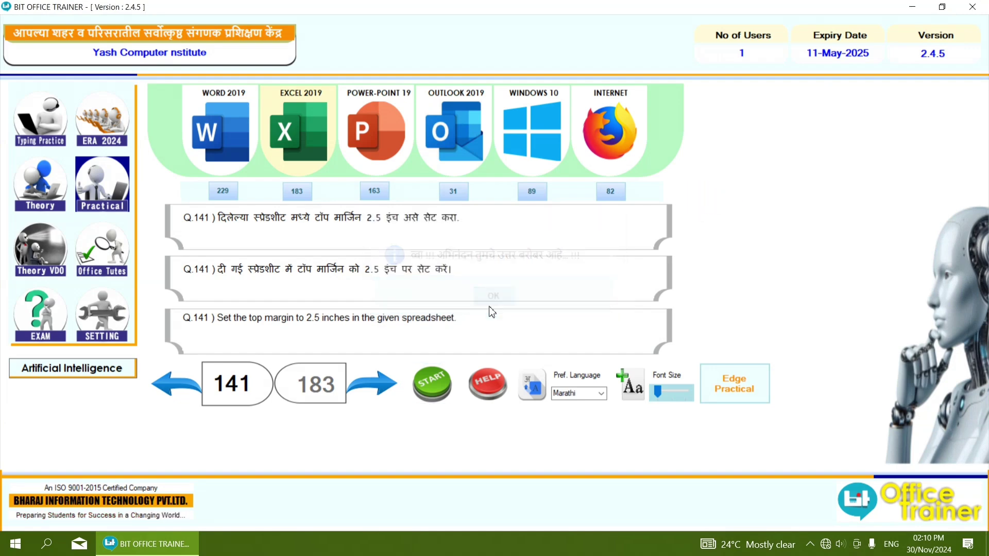
pyautogui.click(415, 391)
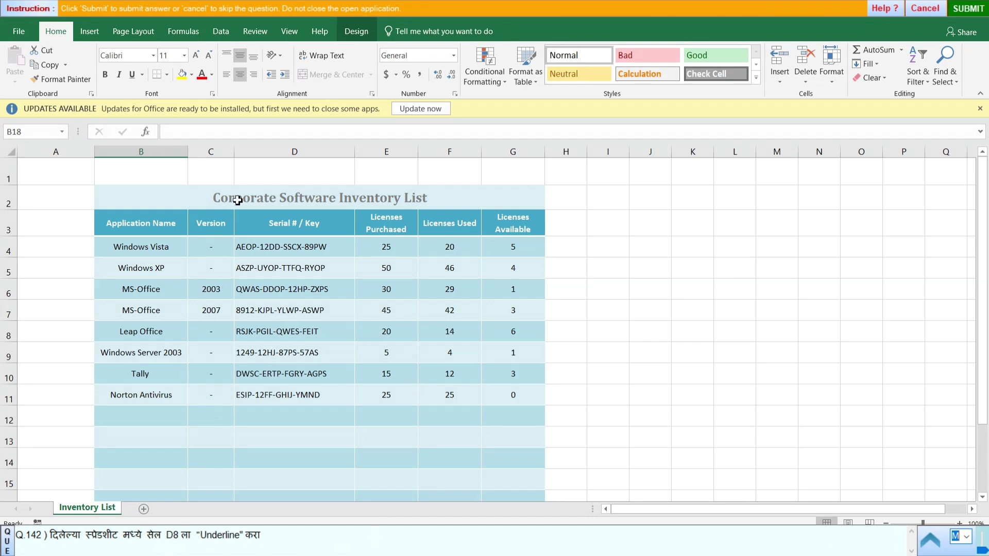
# Underline cell D8 in the Inventory List sheet and submit the answer
pyautogui.click(274, 333)
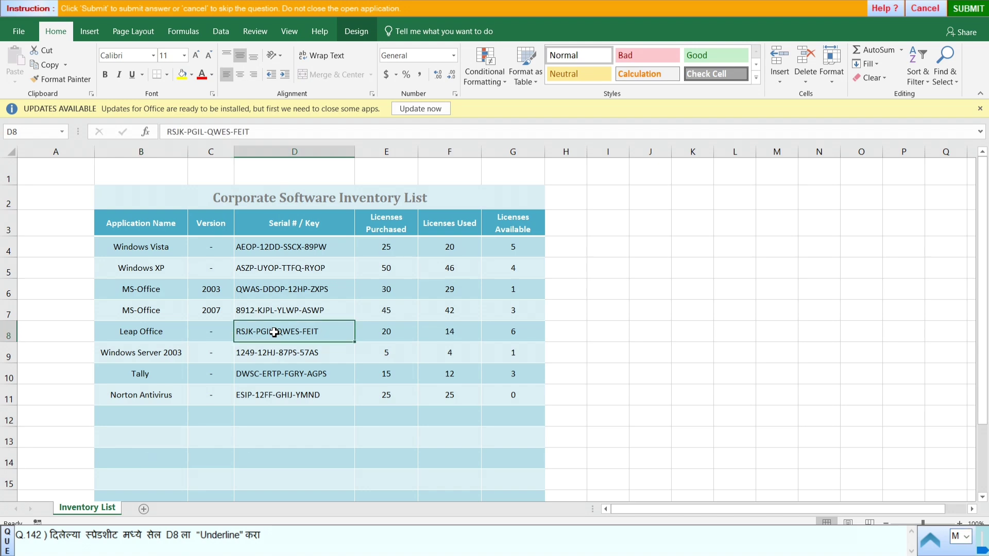
pyautogui.click(133, 75)
pyautogui.click(967, 8)
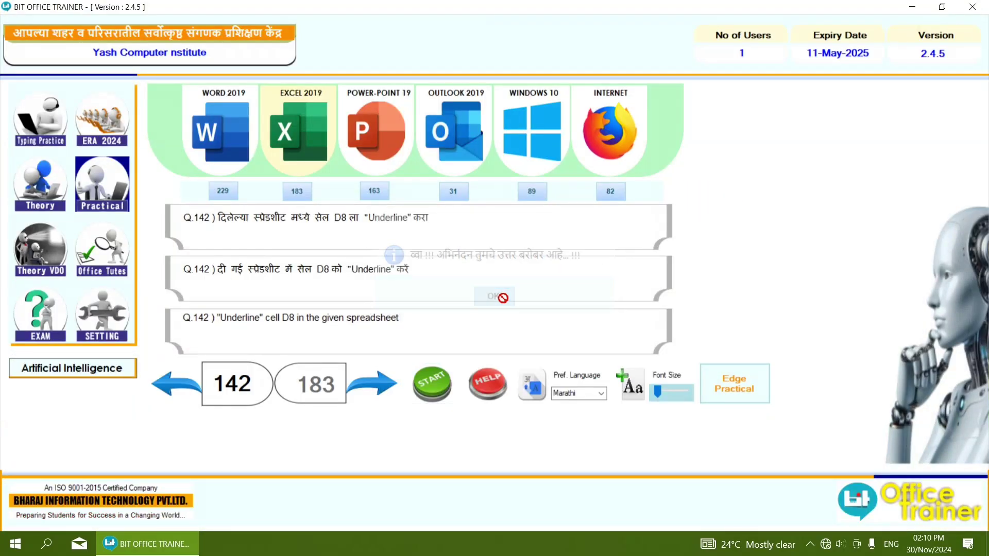
# Start question 143 and move the worksheet Sheet1 so that it comes after Sheet3
pyautogui.click(363, 376)
pyautogui.click(427, 383)
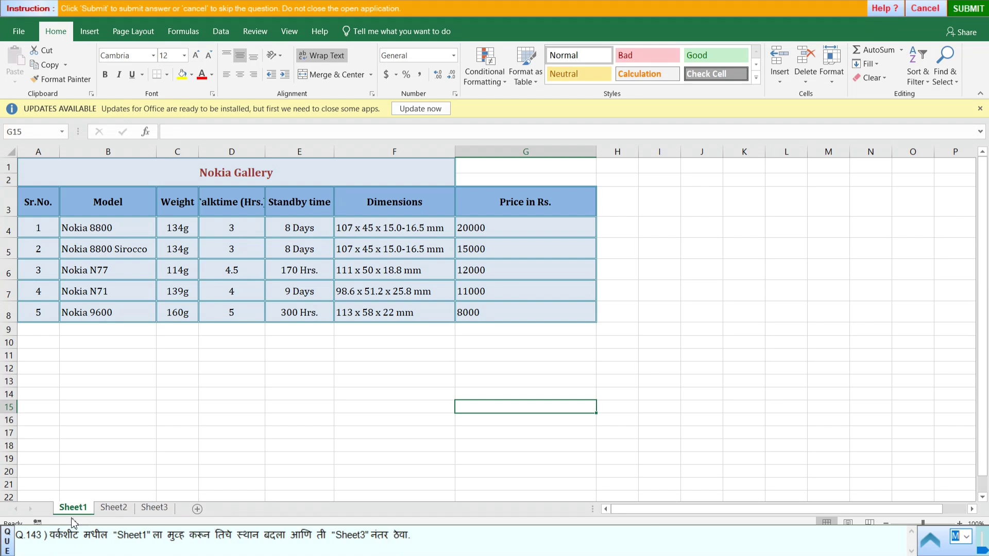
pyautogui.moveTo(67, 510)
pyautogui.mouseDown()
pyautogui.moveTo(93, 468)
pyautogui.moveTo(118, 462)
pyautogui.moveTo(157, 480)
pyautogui.moveTo(188, 515)
pyautogui.mouseUp()
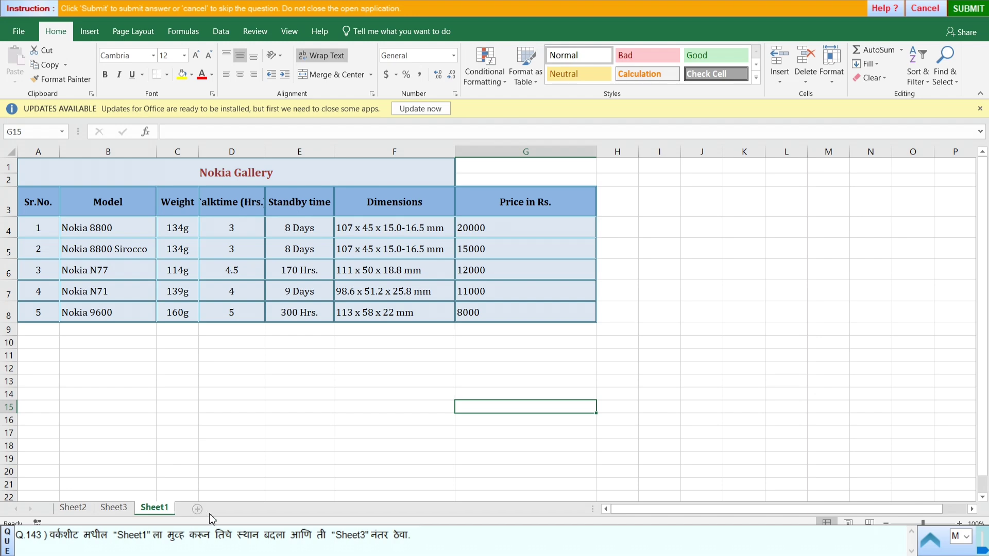
# Submit the sheet-moving answer and start question 144
pyautogui.click(969, 9)
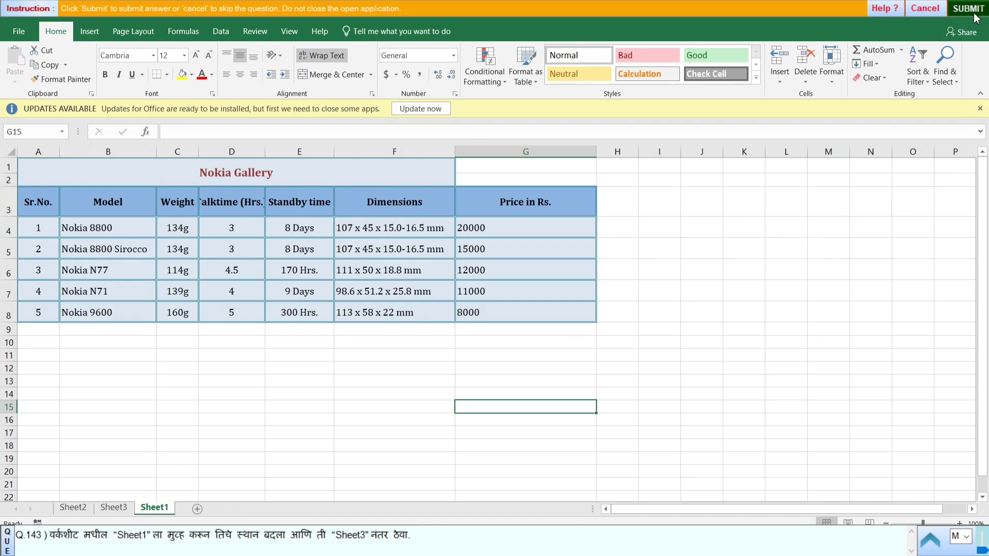
pyautogui.click(493, 297)
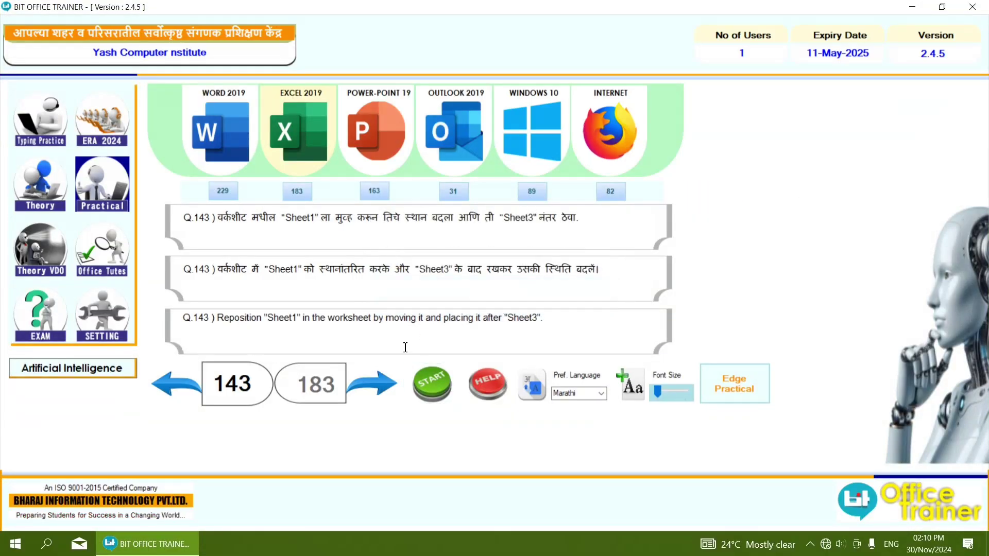
pyautogui.click(387, 398)
pyautogui.click(423, 386)
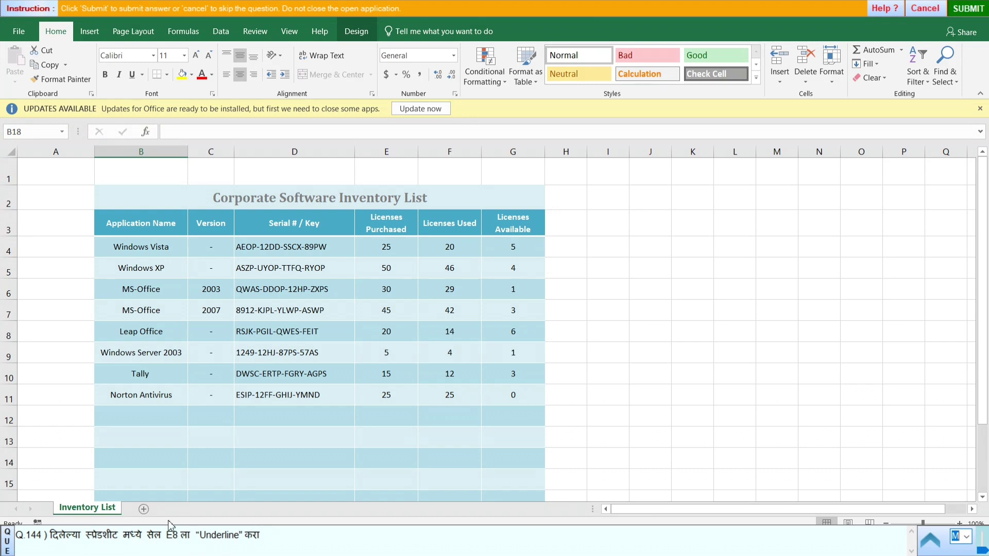
# Underline cell E8, the licenses purchased for Leap Office
pyautogui.click(379, 336)
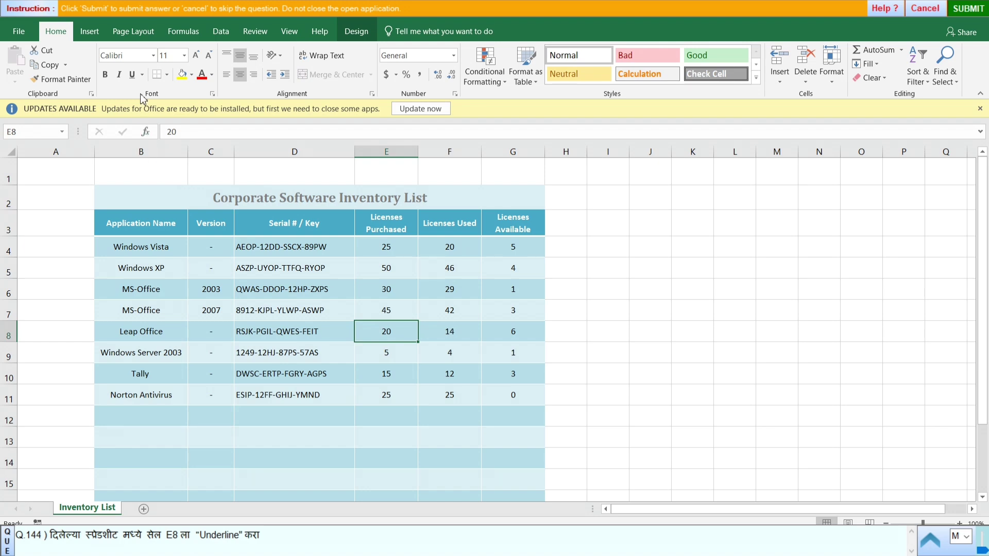
pyautogui.click(132, 75)
pyautogui.click(550, 325)
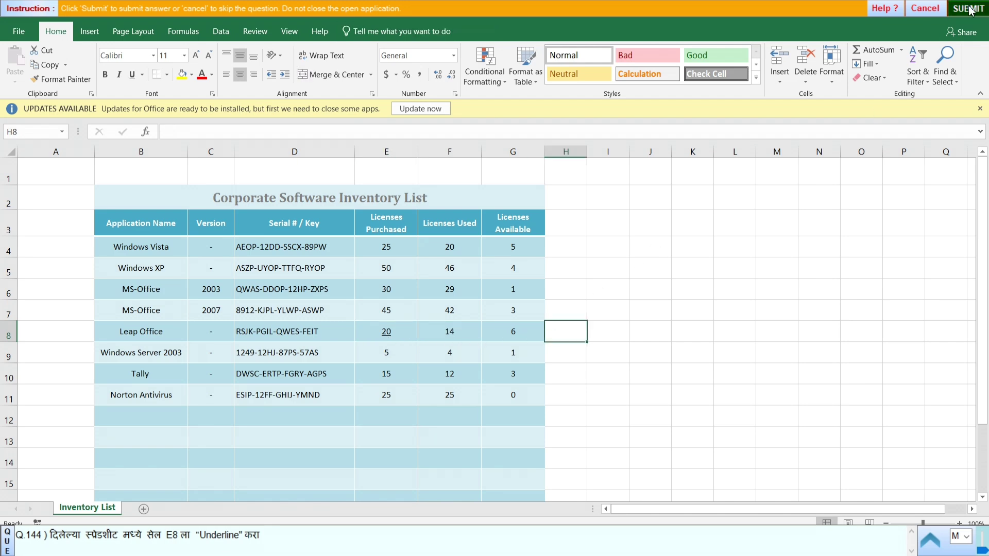
# Submit the cell E8 underline answer and start question 145
pyautogui.click(968, 9)
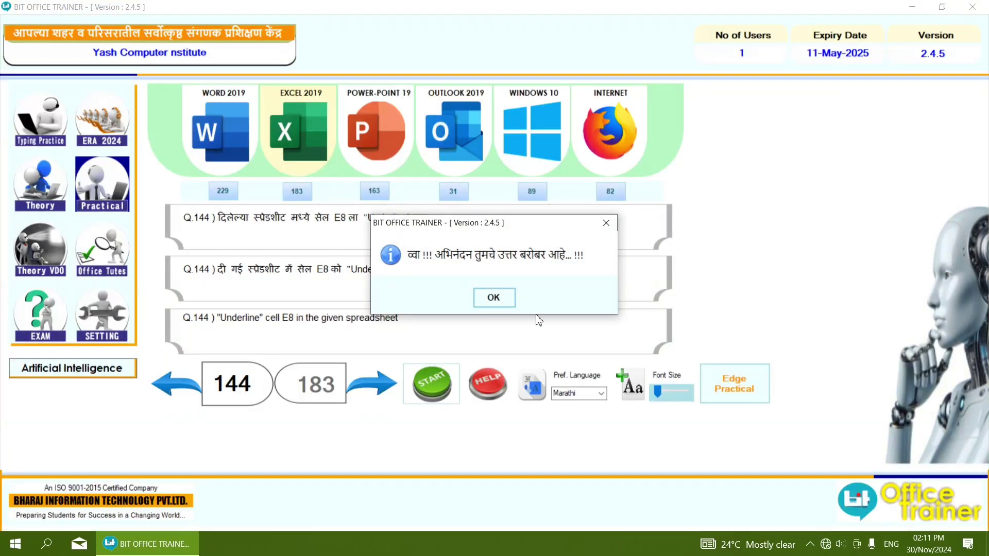
pyautogui.click(494, 297)
pyautogui.click(410, 392)
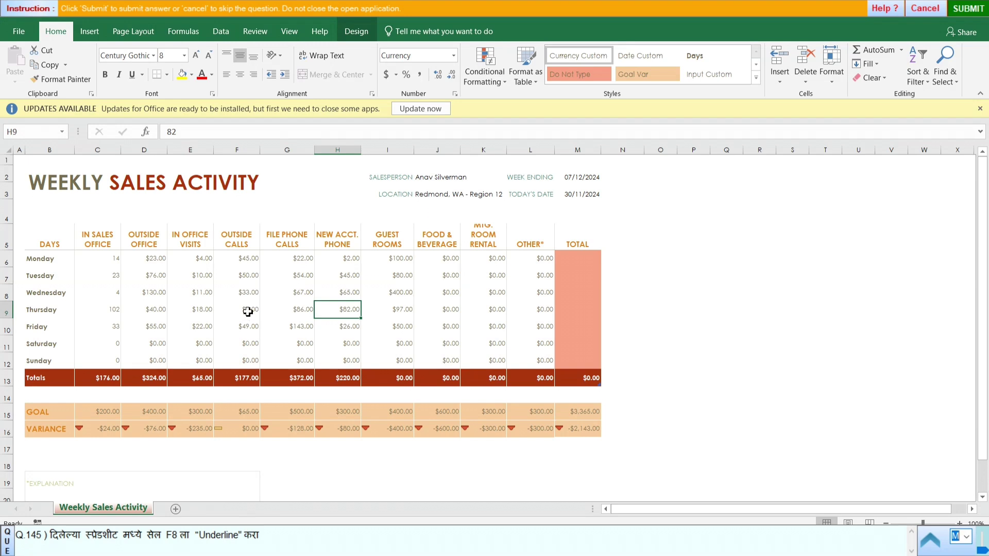
# Underline cell F8, Wednesday's outside calls value, in the Weekly Sales Activity sheet
pyautogui.click(245, 291)
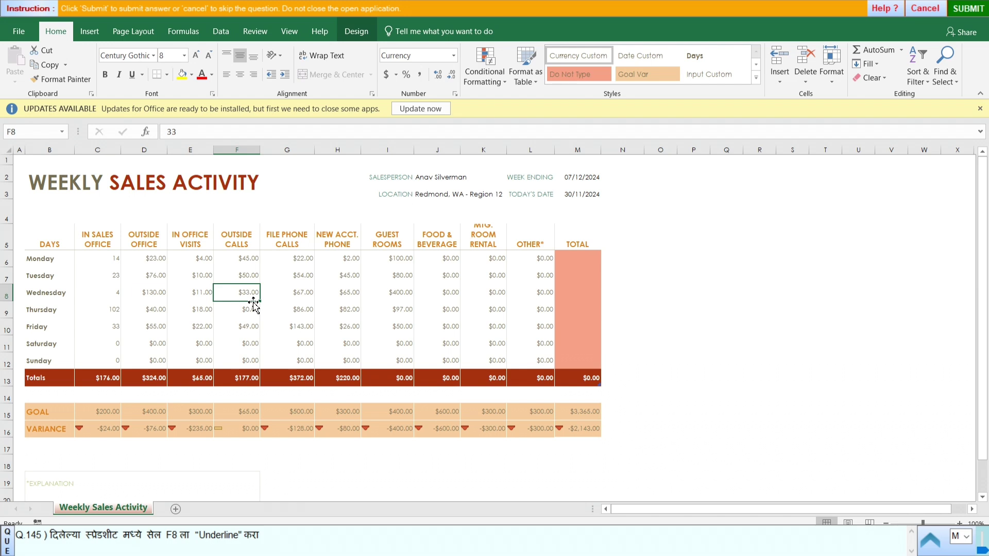
pyautogui.click(133, 74)
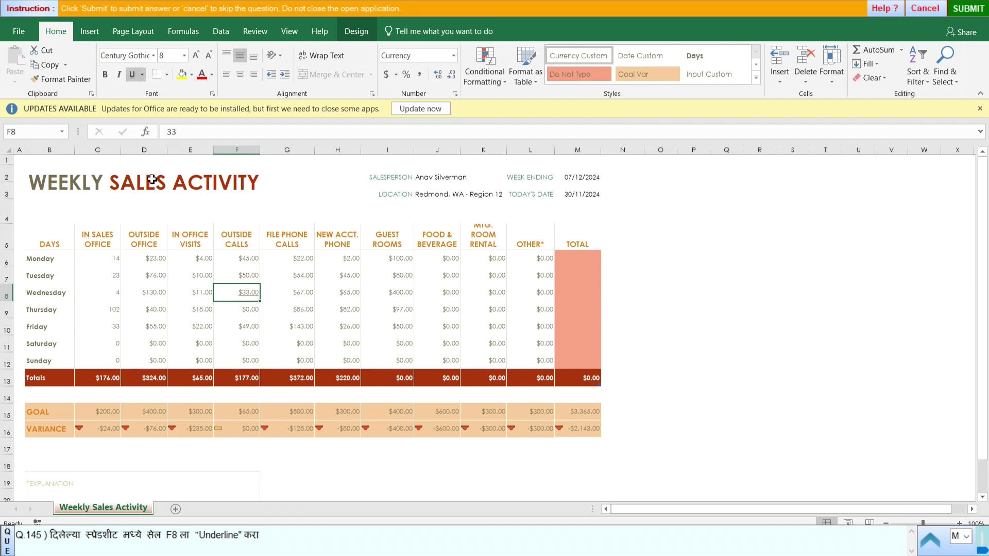
# Submit the cell F8 underline answer and move on to question 146
pyautogui.click(950, 11)
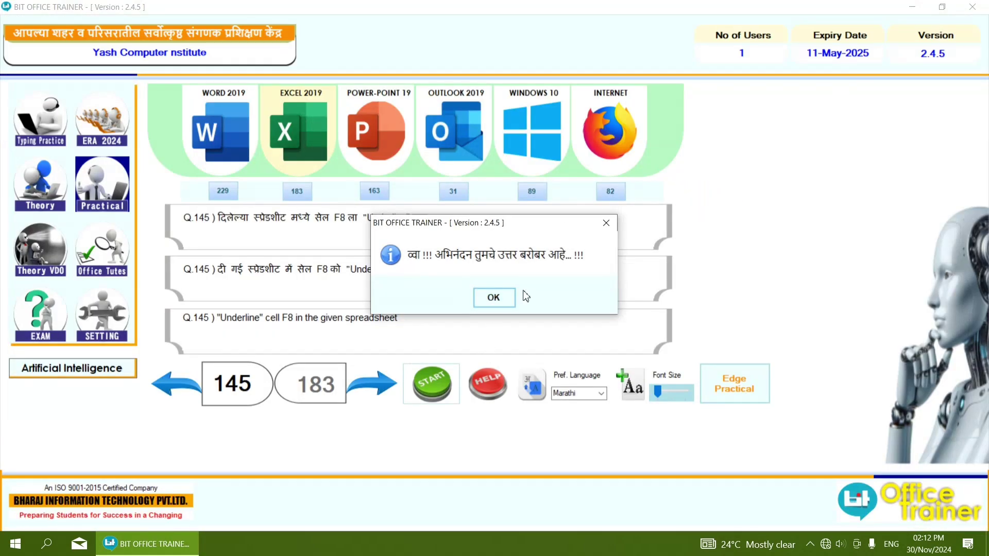
pyautogui.click(502, 302)
pyautogui.click(375, 381)
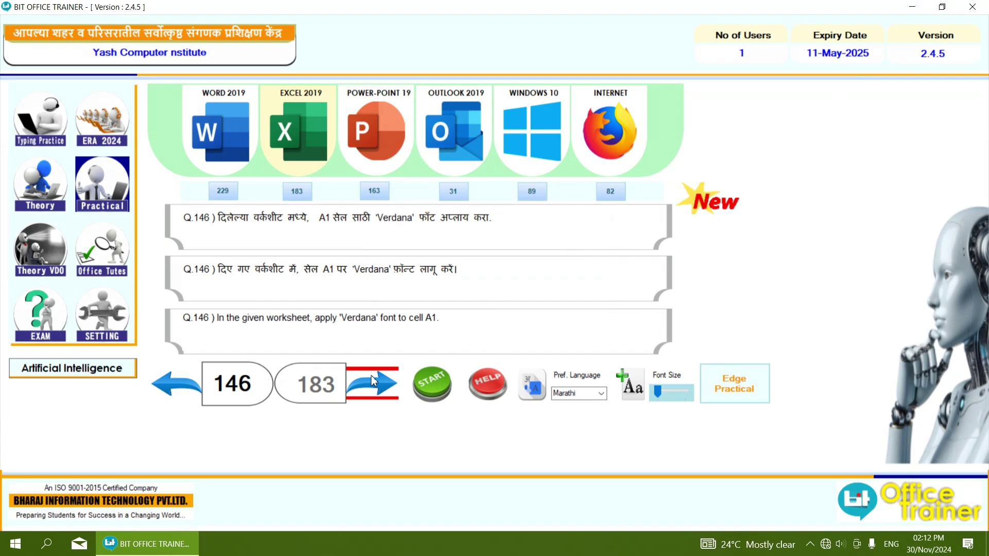
# Start question 146 and select cell A1, the school name heading
pyautogui.click(413, 375)
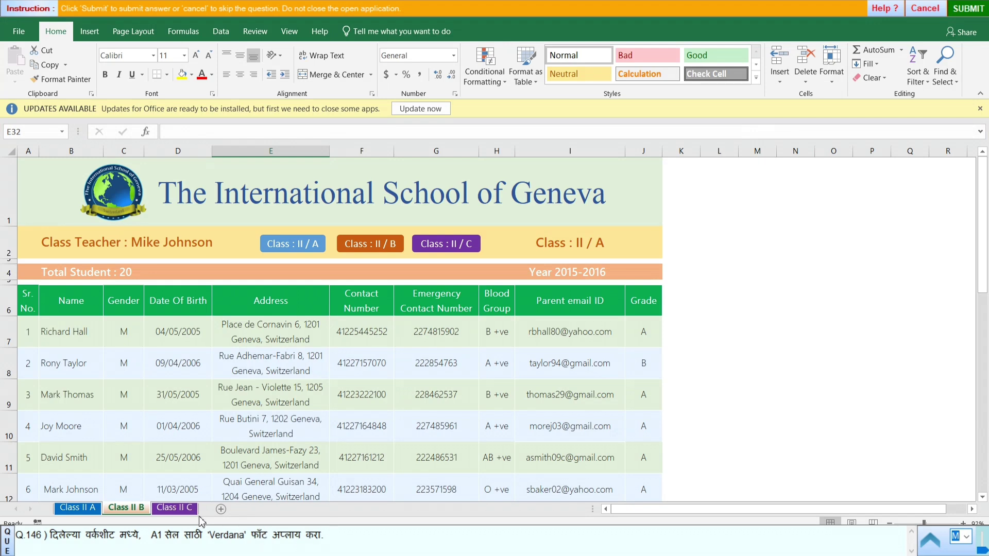
pyautogui.click(29, 193)
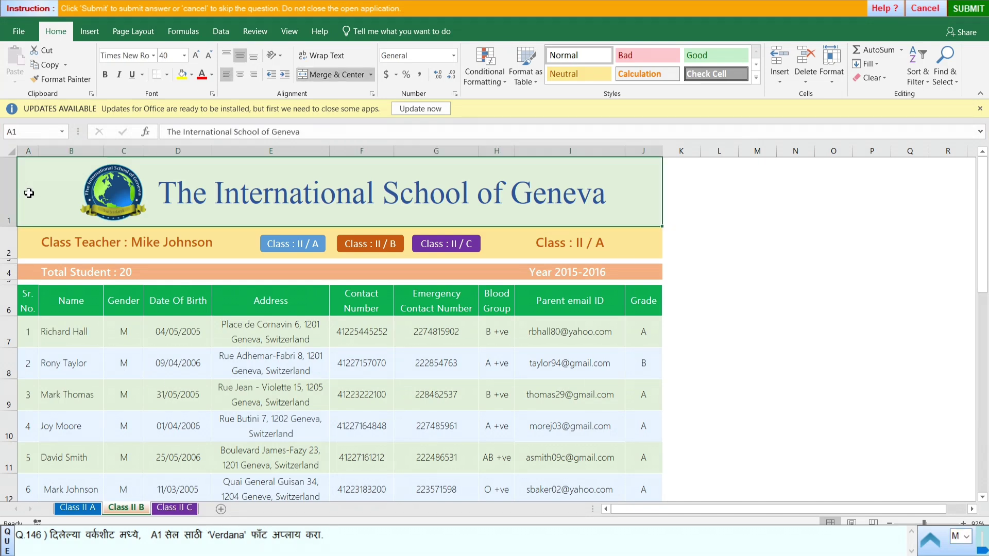
pyautogui.click(154, 55)
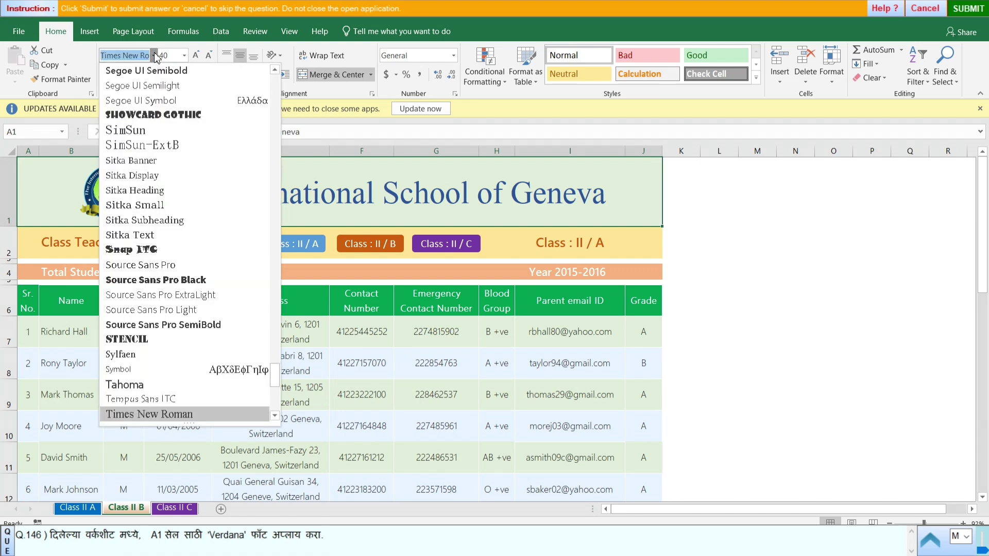
pyautogui.click(282, 109)
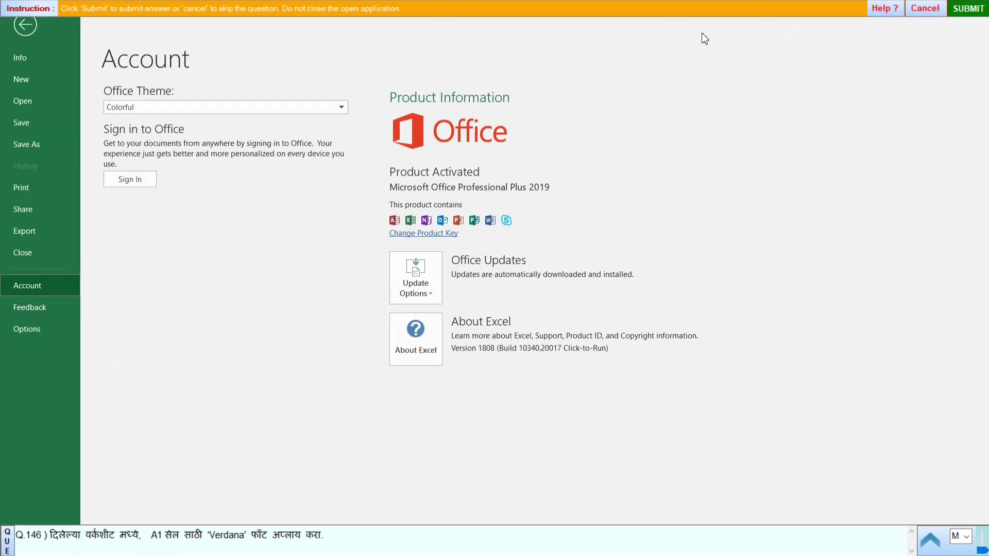
pyautogui.click(6, 24)
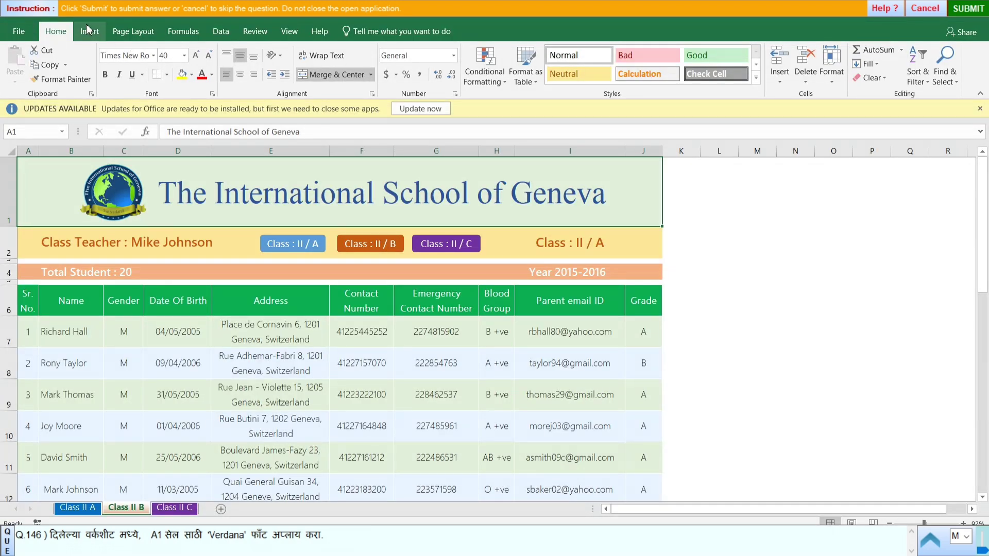
# Apply the Verdana font to the school name heading in cell A1
pyautogui.click(149, 60)
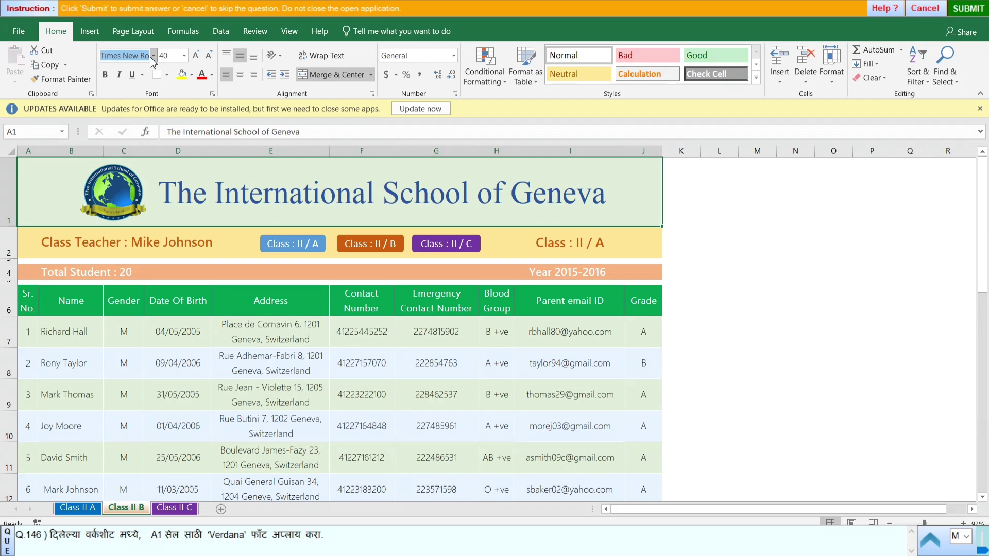
pyautogui.click(152, 57)
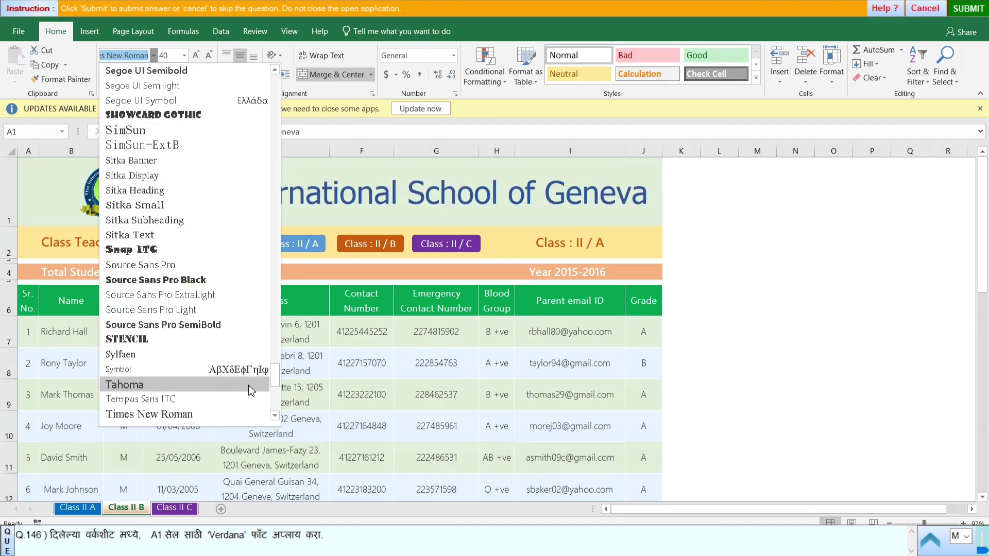
pyautogui.moveTo(274, 378); pyautogui.dragTo(265, 404)
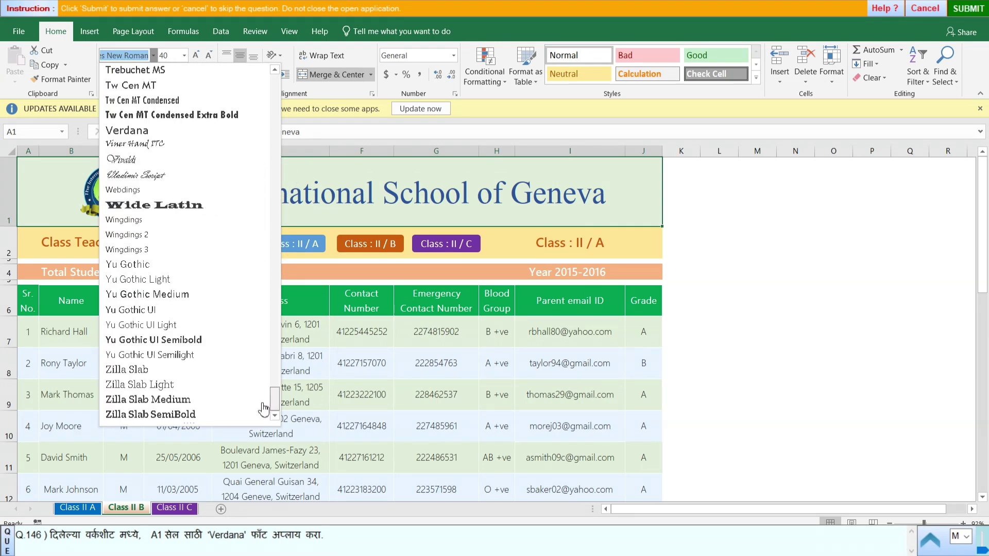
pyautogui.click(120, 135)
pyautogui.click(303, 425)
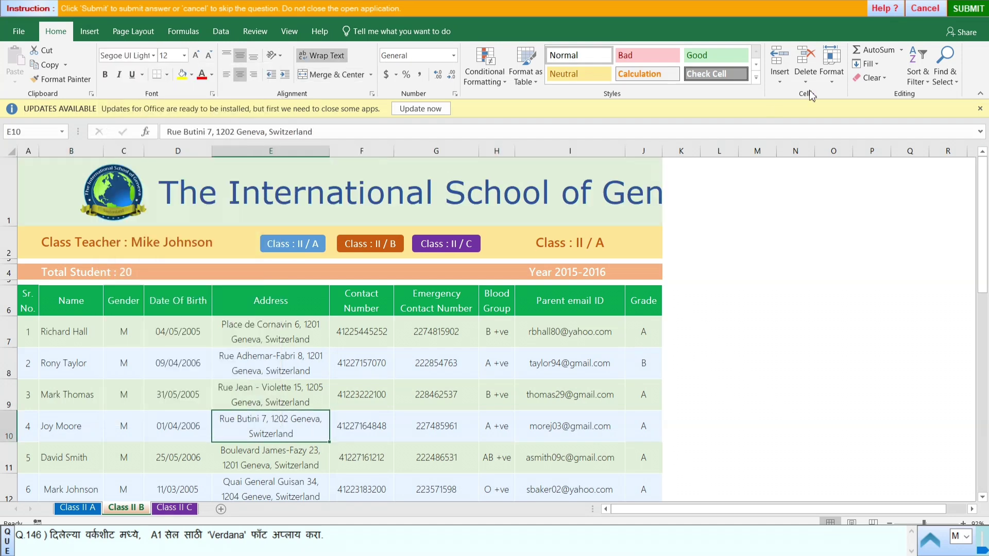
# Submit the Verdana font answer for cell A1 and start question 147
pyautogui.click(967, 9)
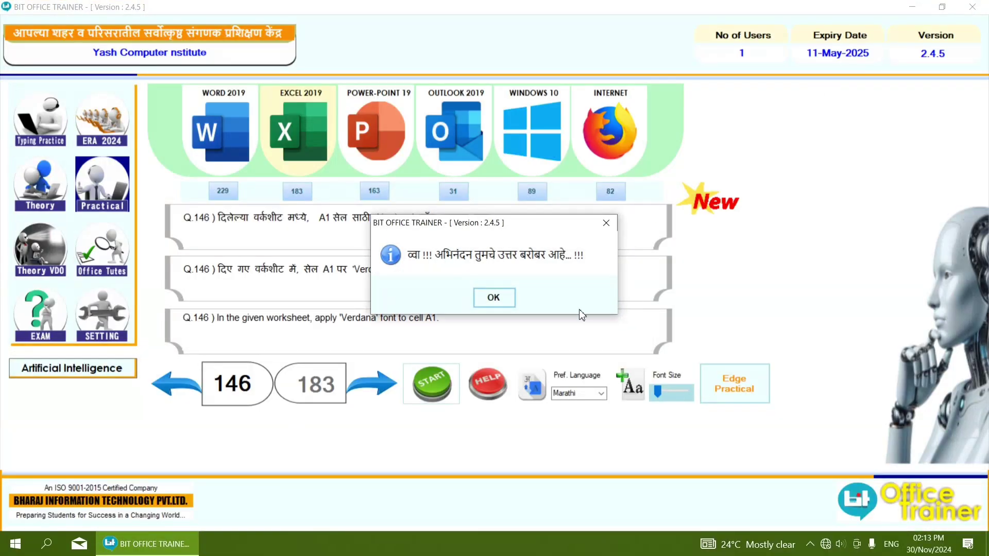
pyautogui.click(512, 305)
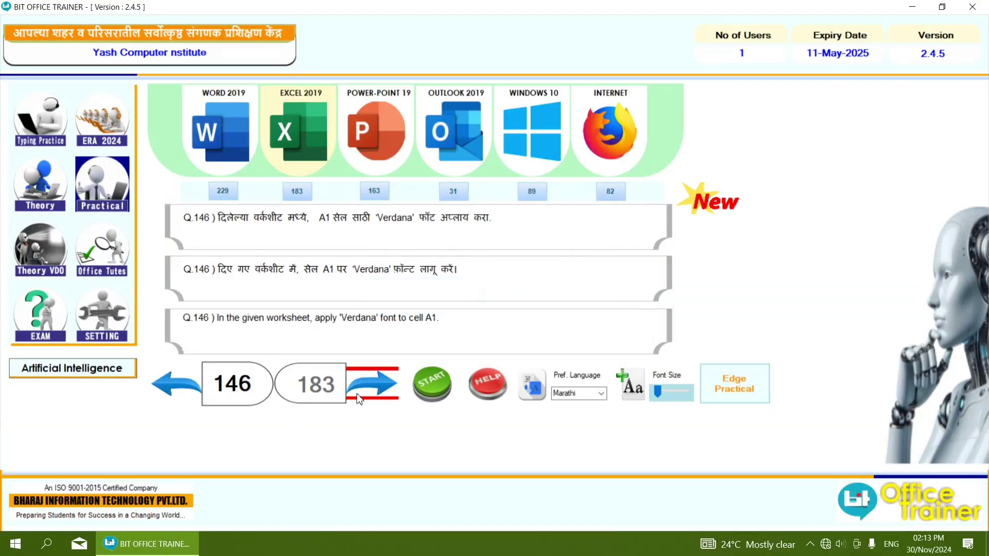
pyautogui.click(443, 380)
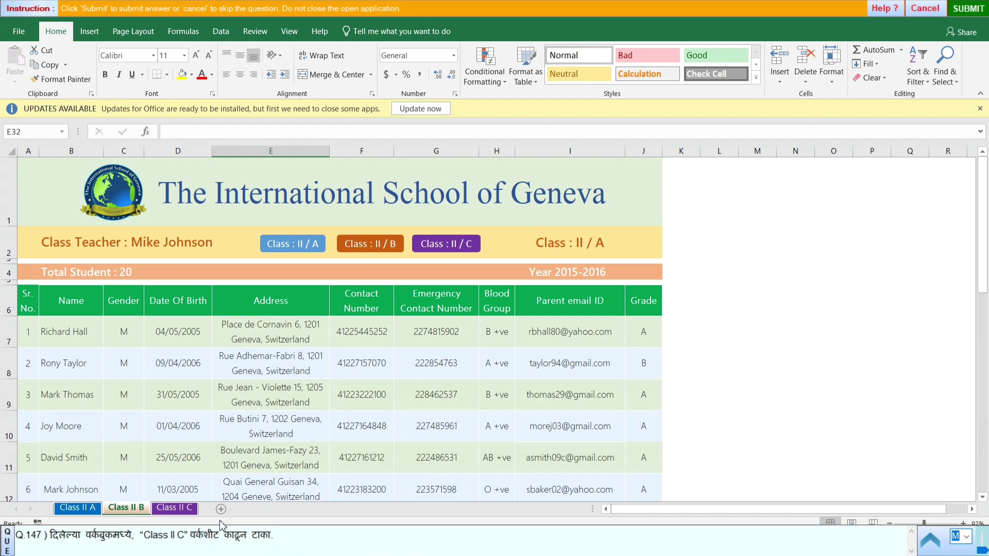
# Permanently delete the Class II C worksheet from the workbook
pyautogui.rightClick(181, 509)
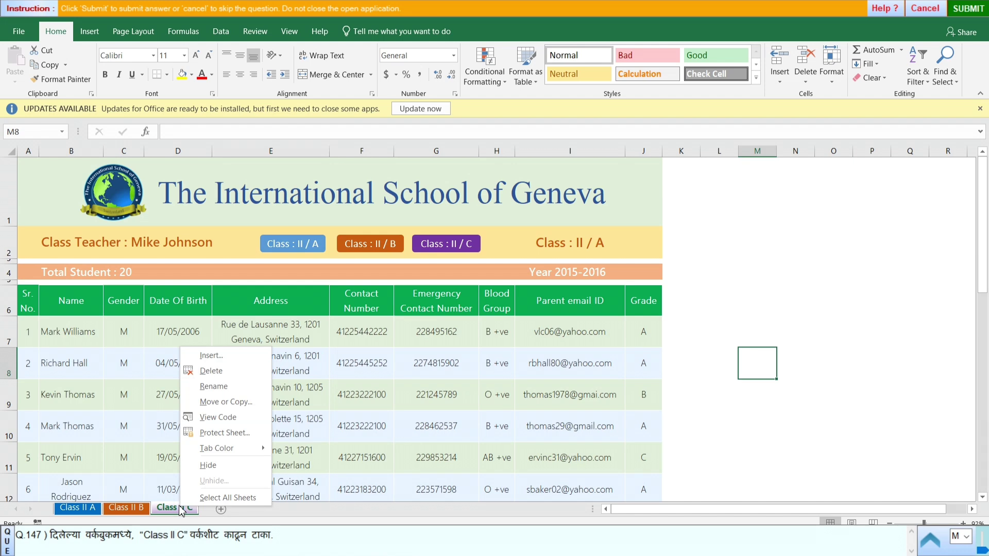
pyautogui.click(211, 370)
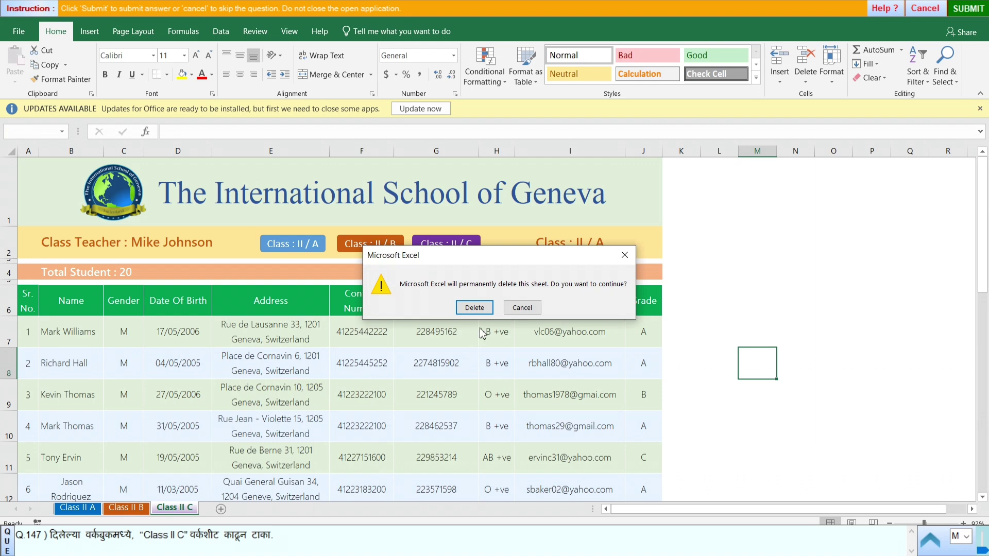
pyautogui.click(474, 308)
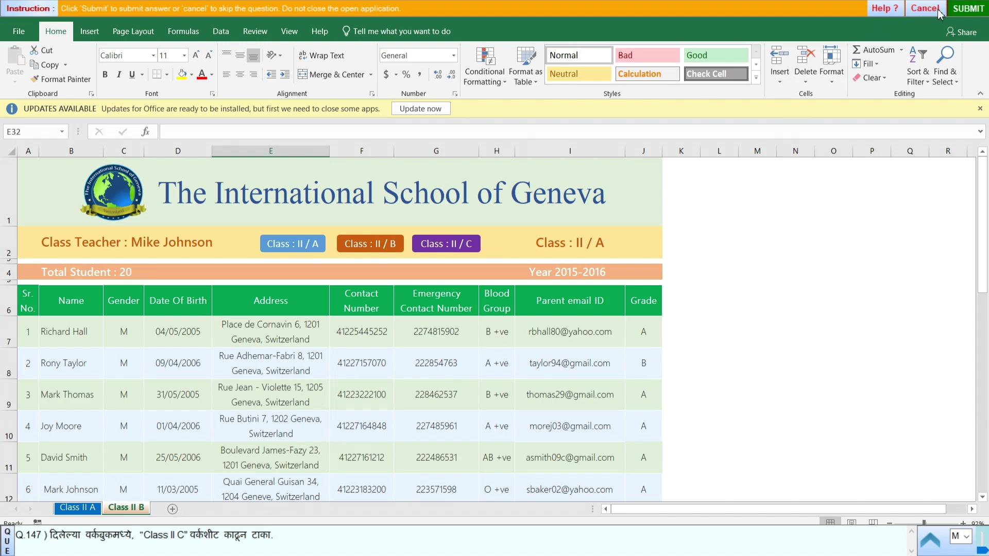
# Submit the Class II C sheet removal answer and start question 148
pyautogui.click(968, 9)
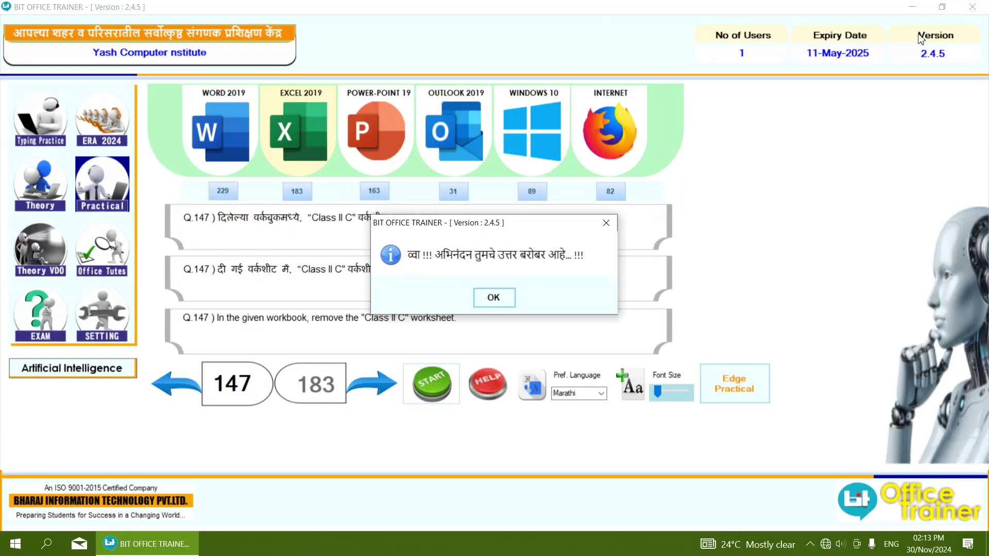
pyautogui.click(492, 296)
pyautogui.click(371, 379)
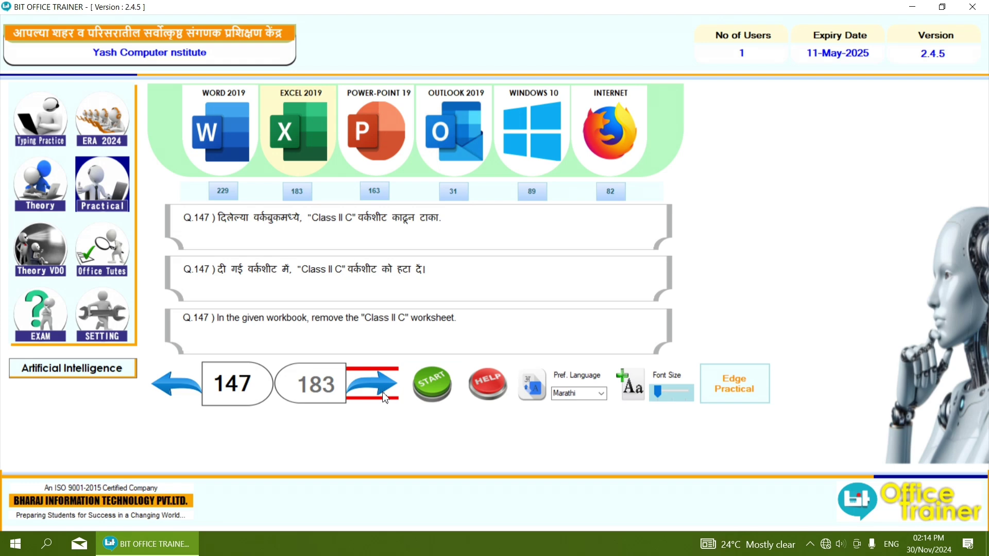
pyautogui.click(383, 391)
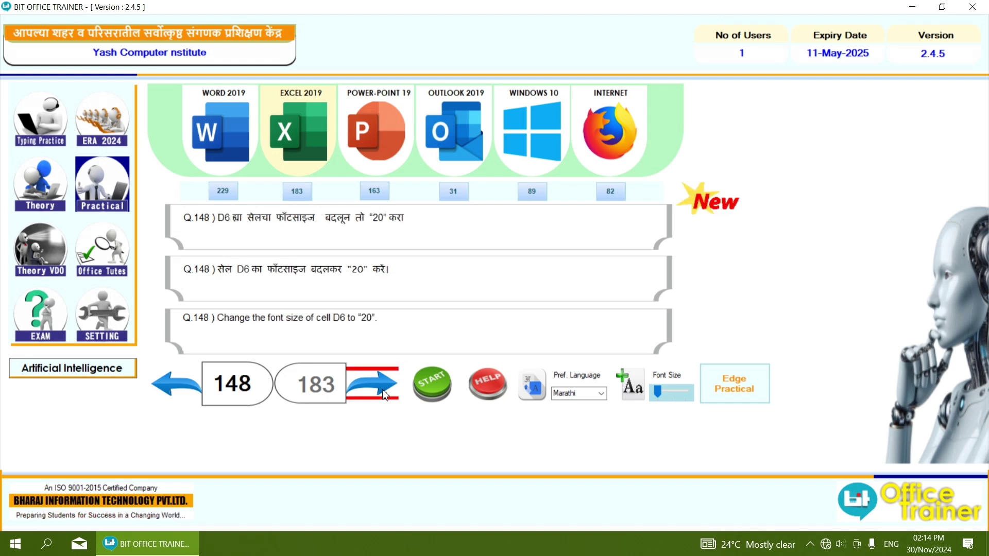
pyautogui.click(412, 384)
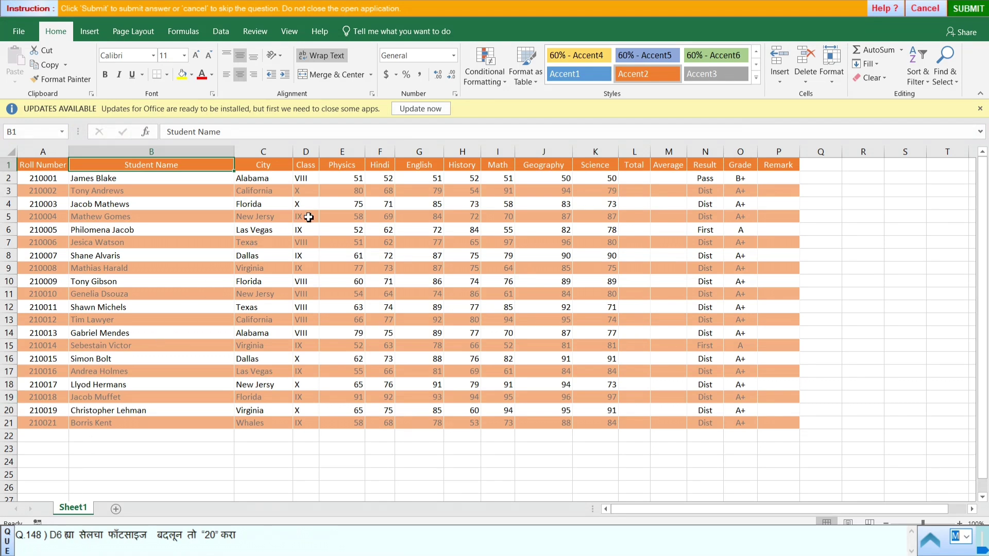
# Set the font size of cell D6 in the Class column to 20
pyautogui.click(303, 234)
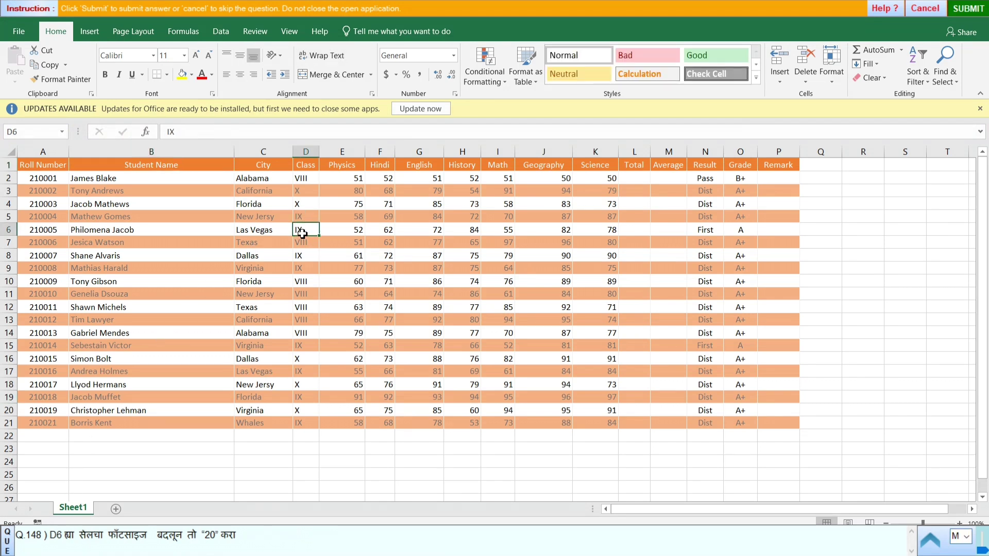
pyautogui.click(184, 58)
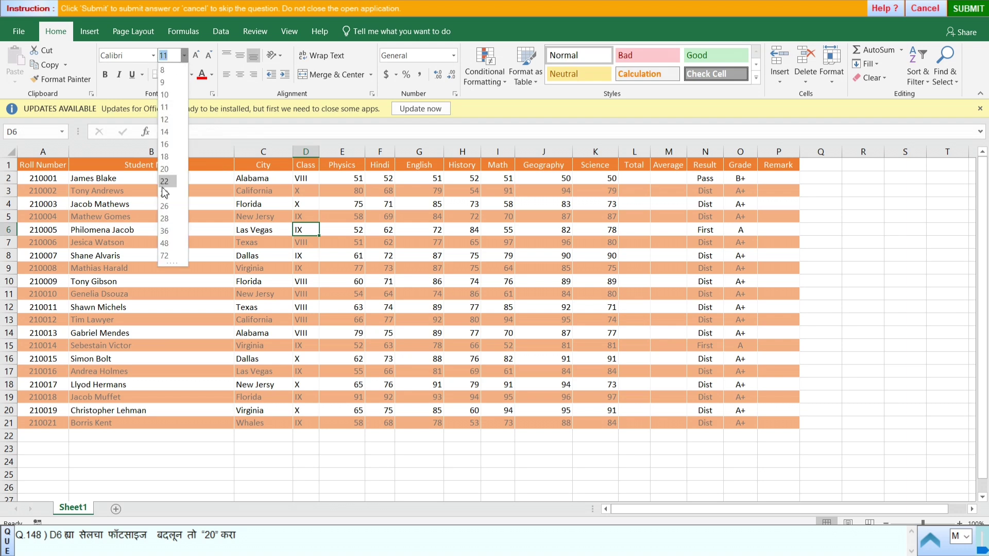
pyautogui.click(165, 170)
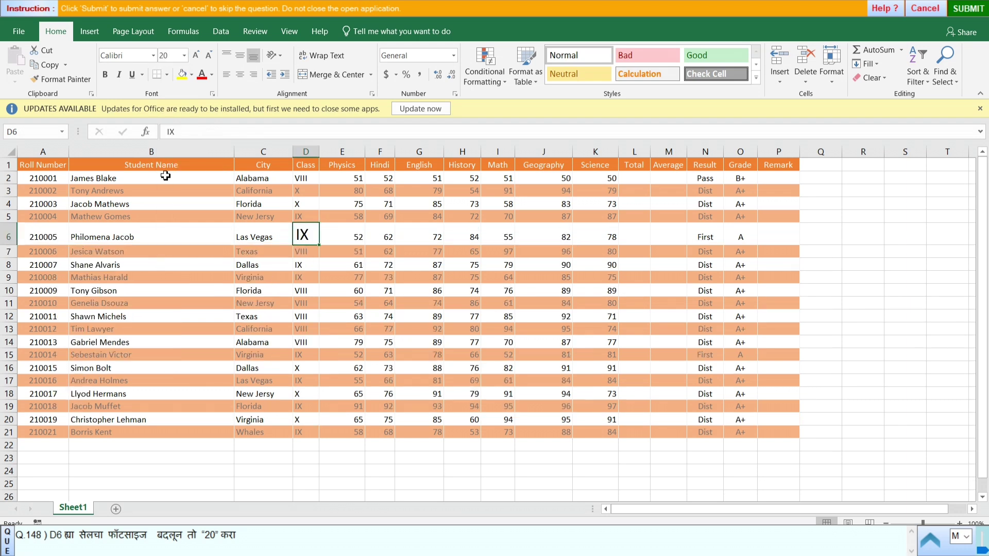
pyautogui.click(461, 329)
# Submit the cell D6 font size answer and move on to question 149
pyautogui.click(982, 15)
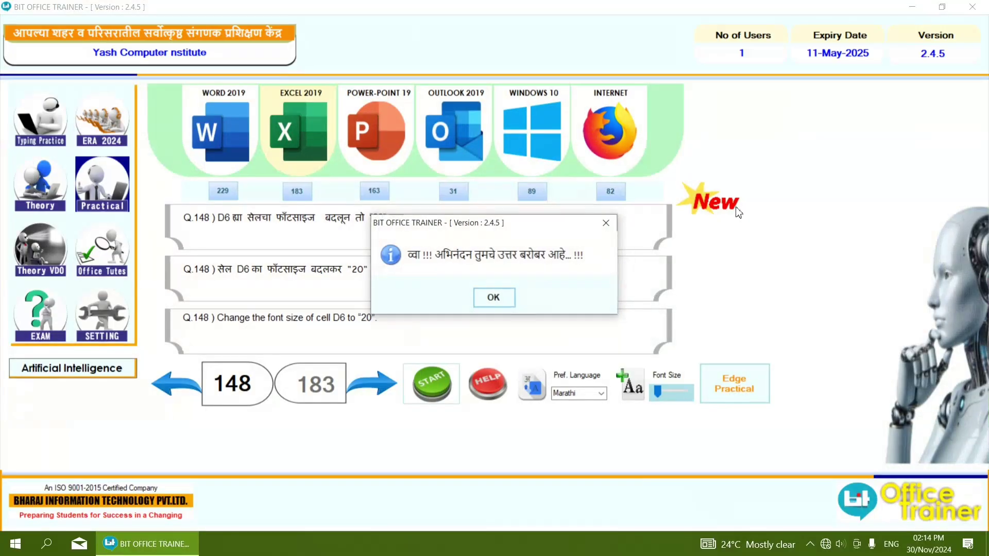
pyautogui.click(491, 296)
pyautogui.click(388, 380)
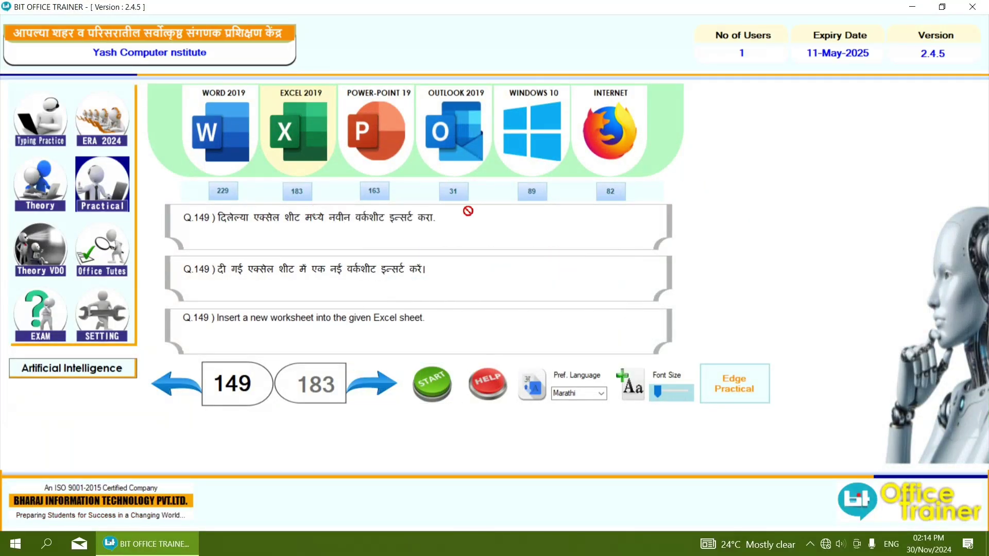
# Insert a new worksheet after Sheet1 for question 149 and submit the answer
pyautogui.click(437, 400)
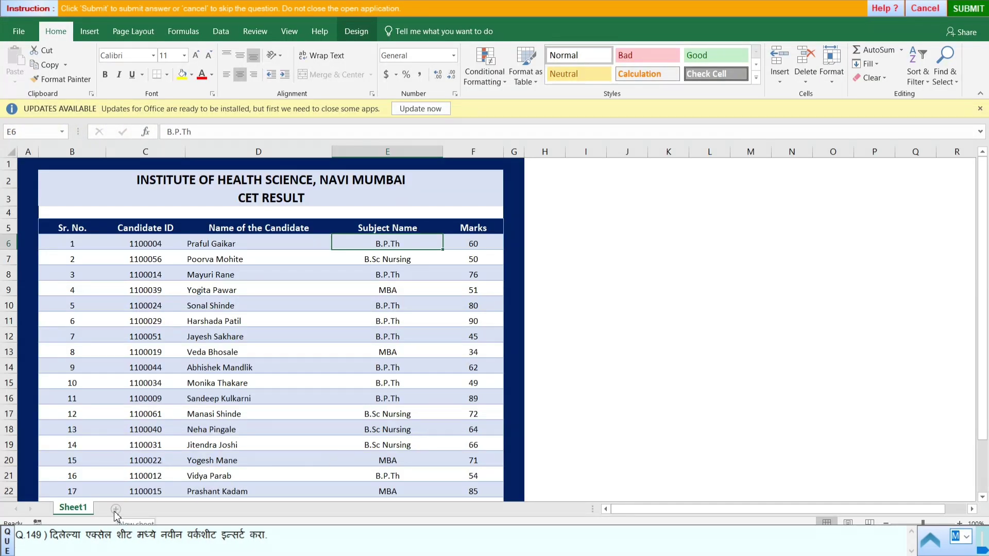
pyautogui.click(115, 509)
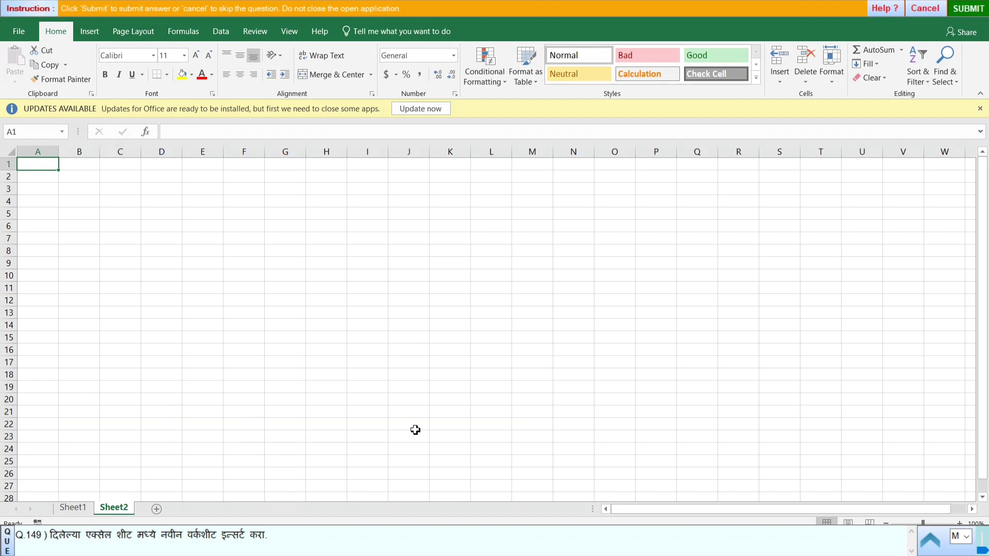
pyautogui.click(967, 9)
pyautogui.click(496, 303)
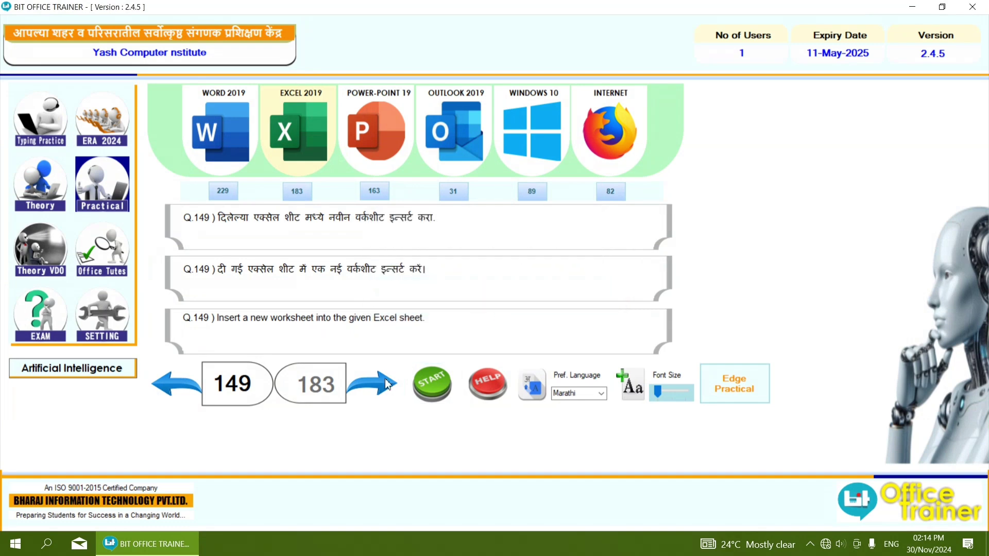
# Change the font of cell D7, the available quantity of Bread, to Bookman Old Style for question 150 and submit the answer
pyautogui.click(388, 384)
pyautogui.click(418, 391)
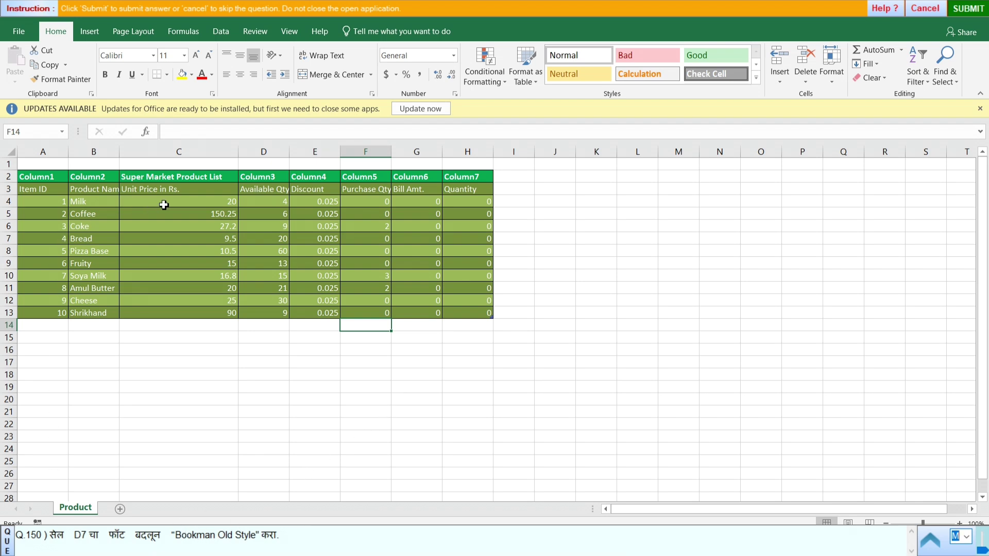
pyautogui.click(263, 238)
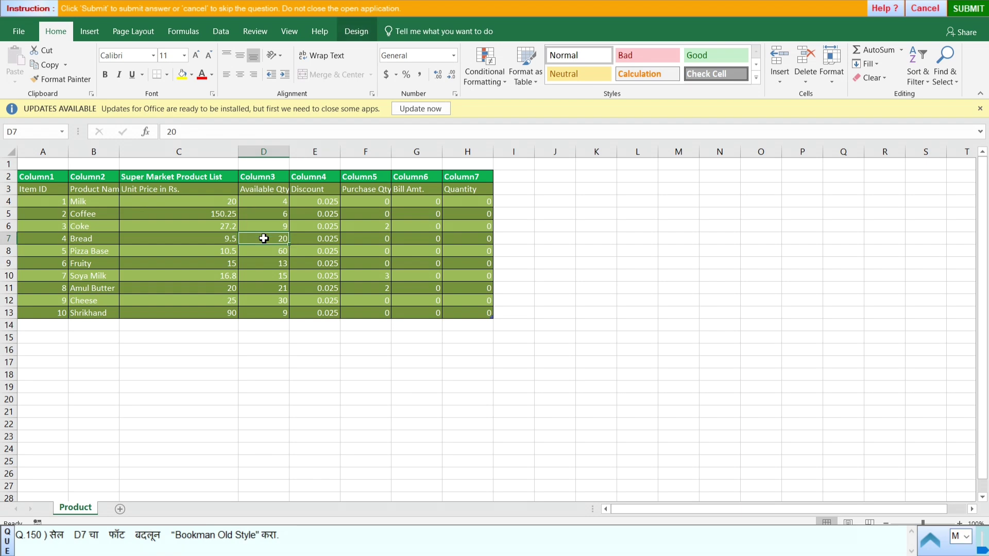
pyautogui.doubleClick(187, 543)
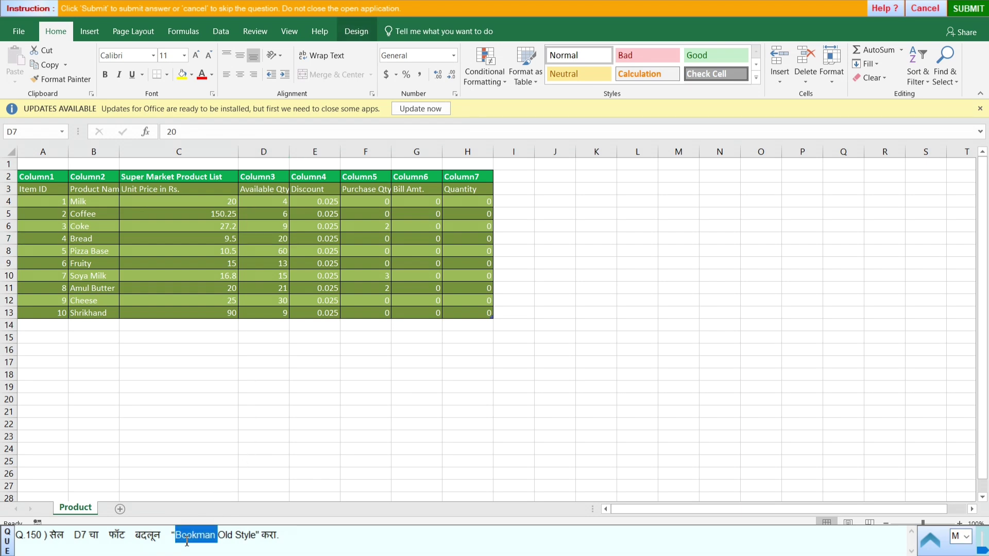
pyautogui.moveTo(222, 543); pyautogui.dragTo(237, 541)
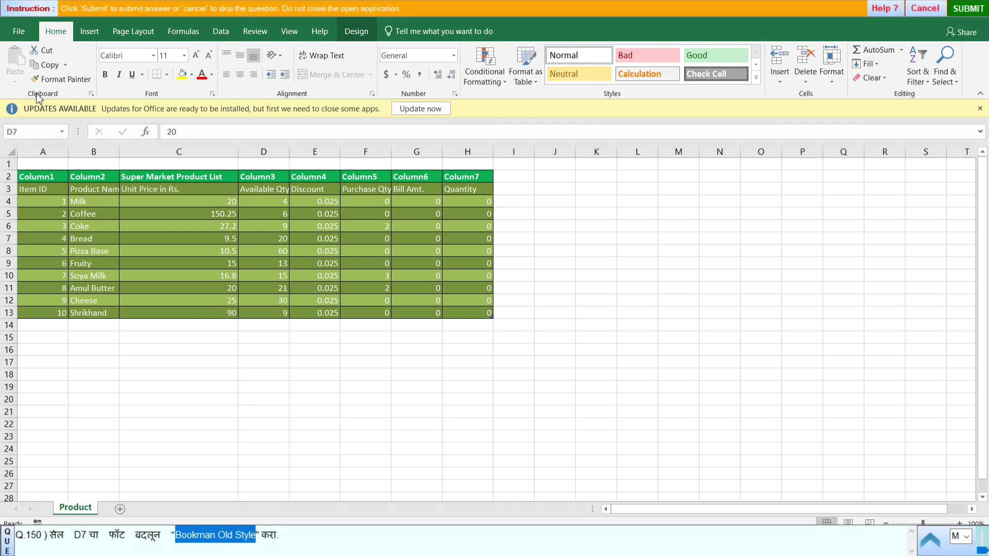
pyautogui.click(152, 56)
pyautogui.moveTo(139, 57); pyautogui.dragTo(97, 66)
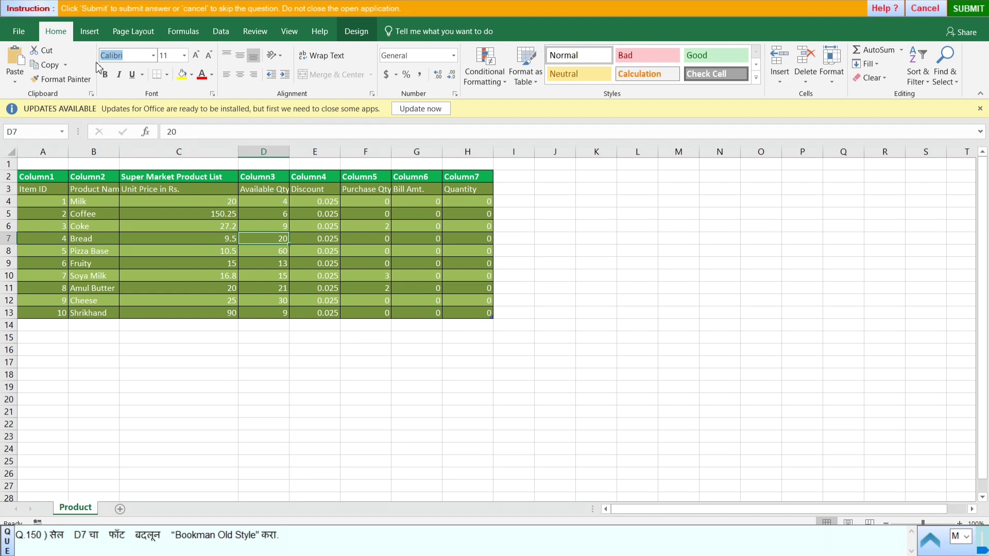
pyautogui.press('BackSpace')
pyautogui.write('Bookman Old Style')
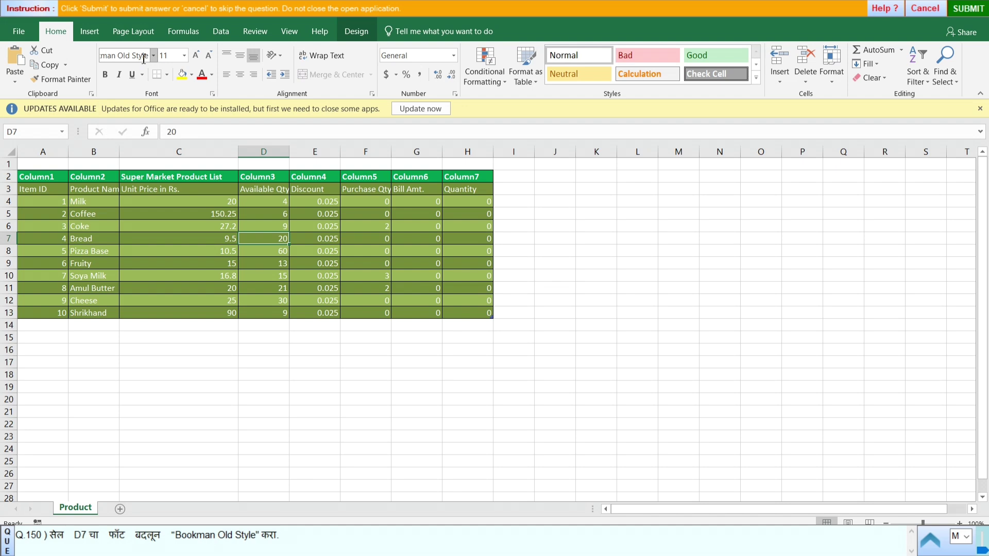
pyautogui.press('Return')
pyautogui.click(321, 337)
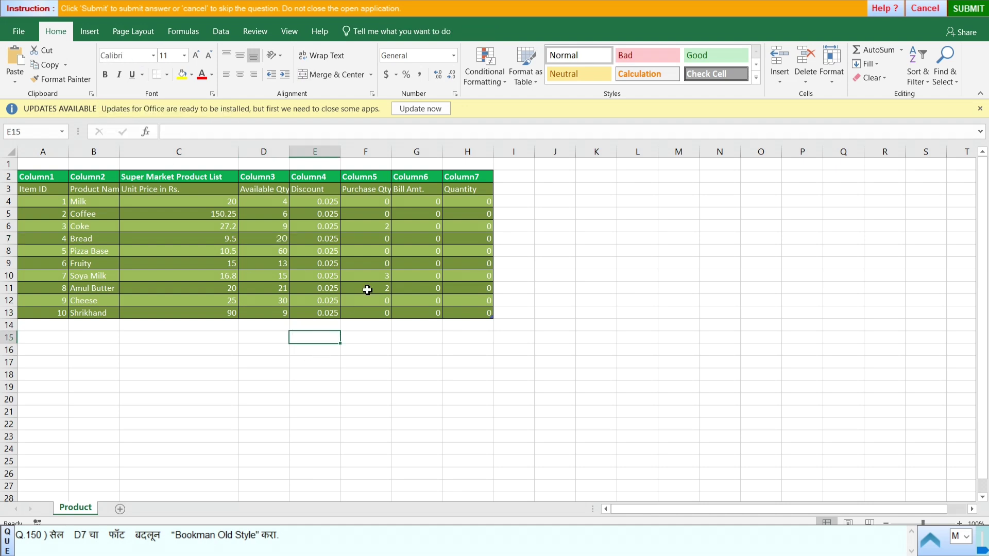
pyautogui.click(982, 6)
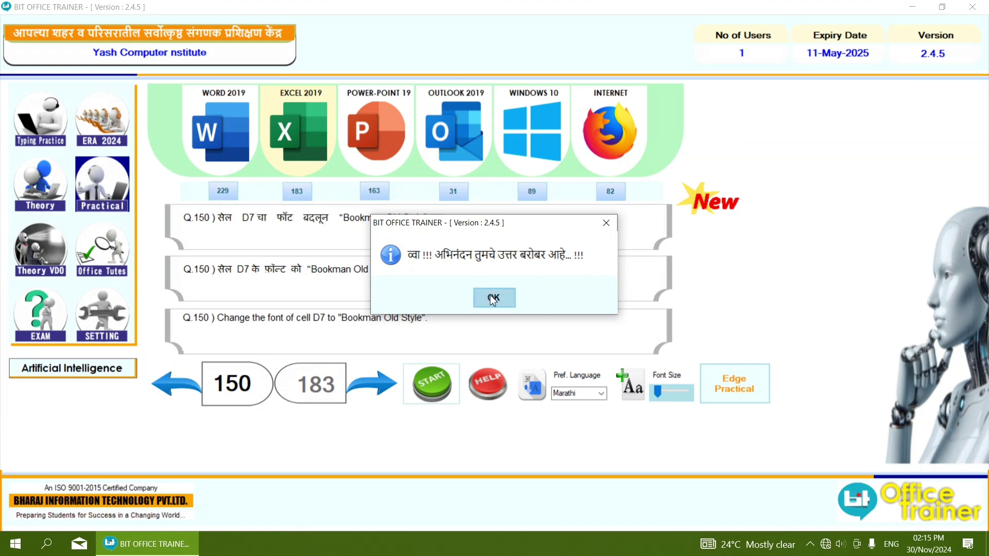
# Open question 151 and italicize cell D9, the highest number of appeared students
pyautogui.click(493, 298)
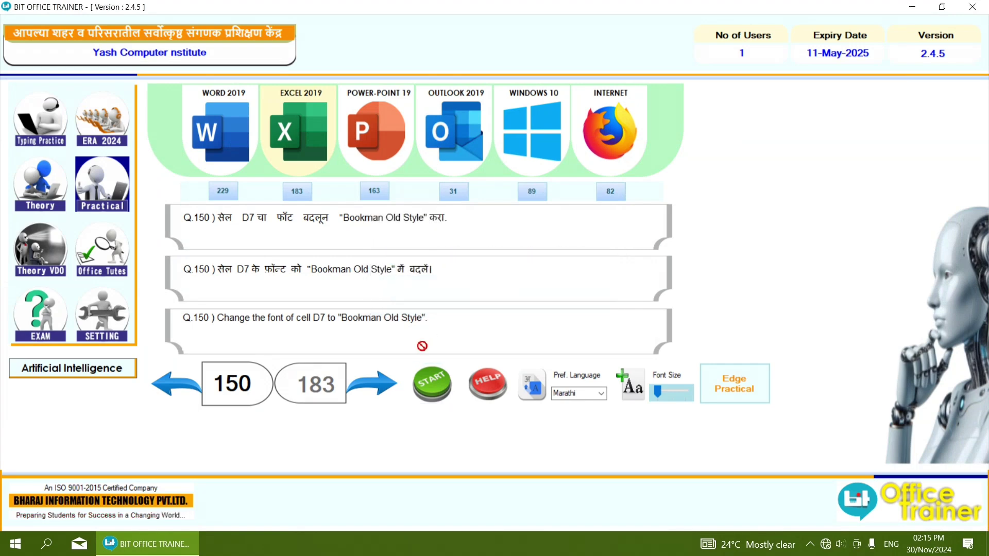
pyautogui.click(434, 383)
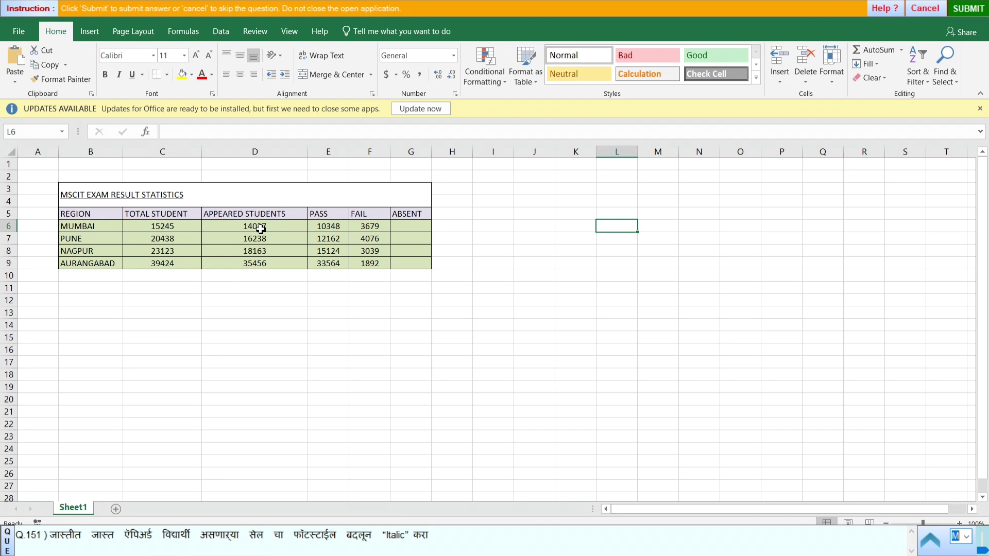
pyautogui.click(274, 256)
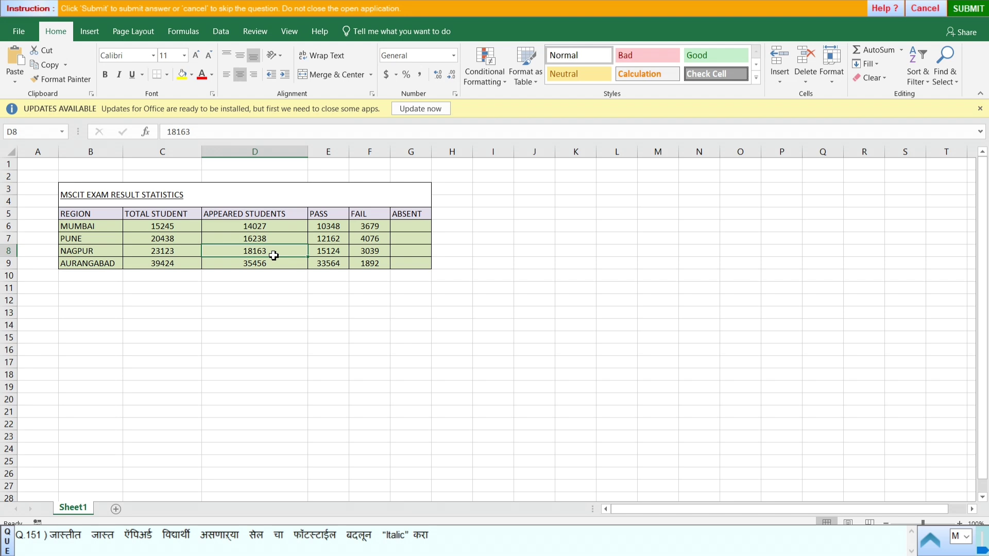
pyautogui.click(248, 266)
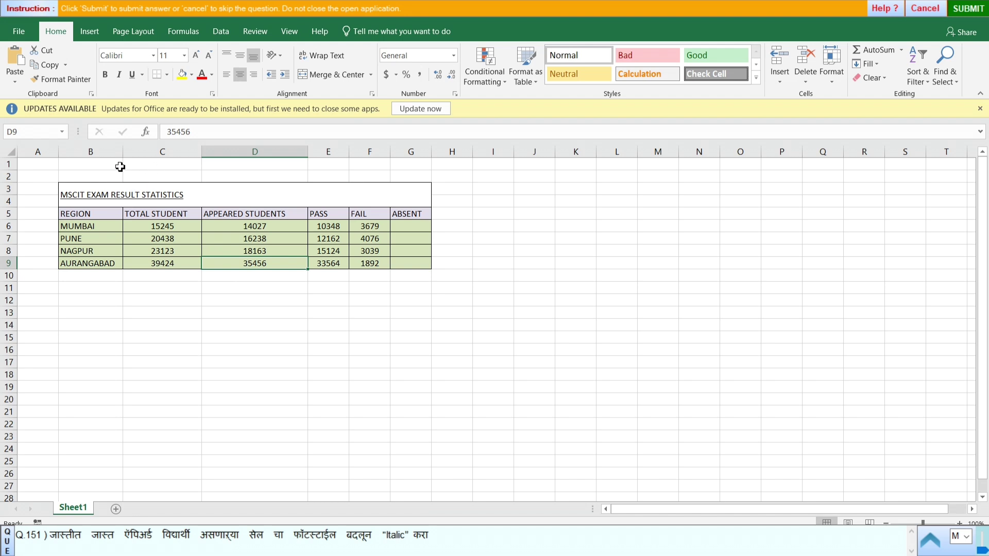
pyautogui.click(119, 75)
# Submit the italic answer for question 151 and move on to question 152
pyautogui.click(970, 11)
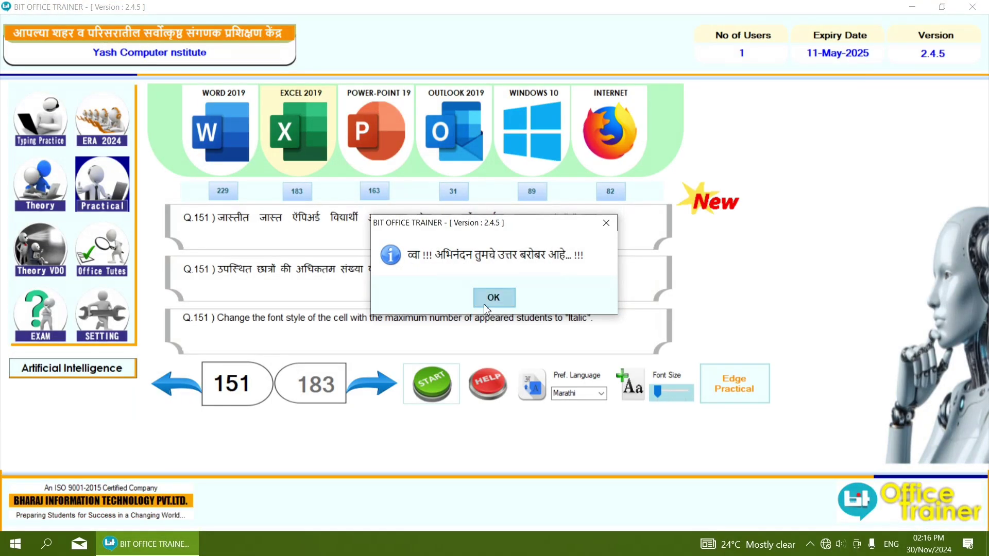
pyautogui.click(487, 299)
pyautogui.click(367, 386)
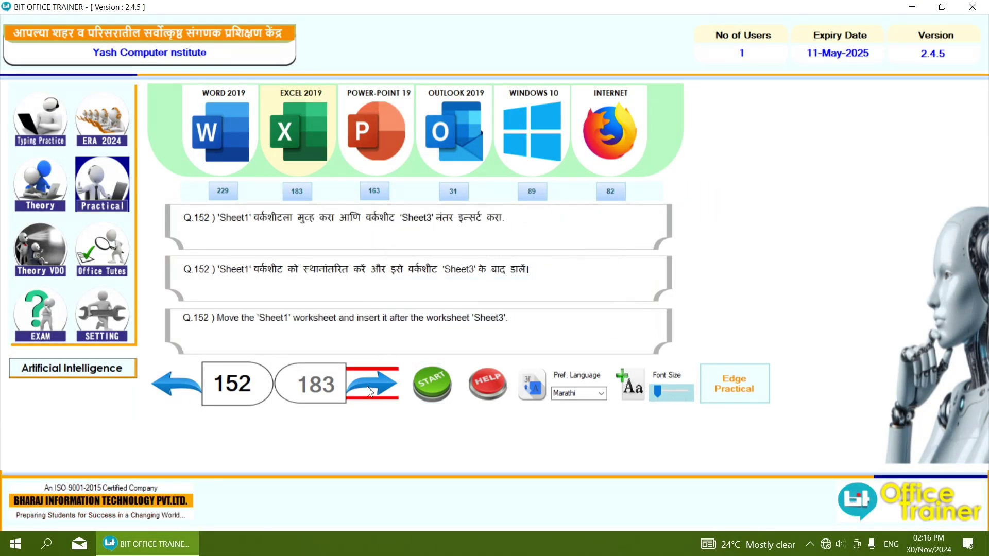
# Move the Sheet1 worksheet after Sheet3 for question 152 and submit the answer
pyautogui.click(424, 385)
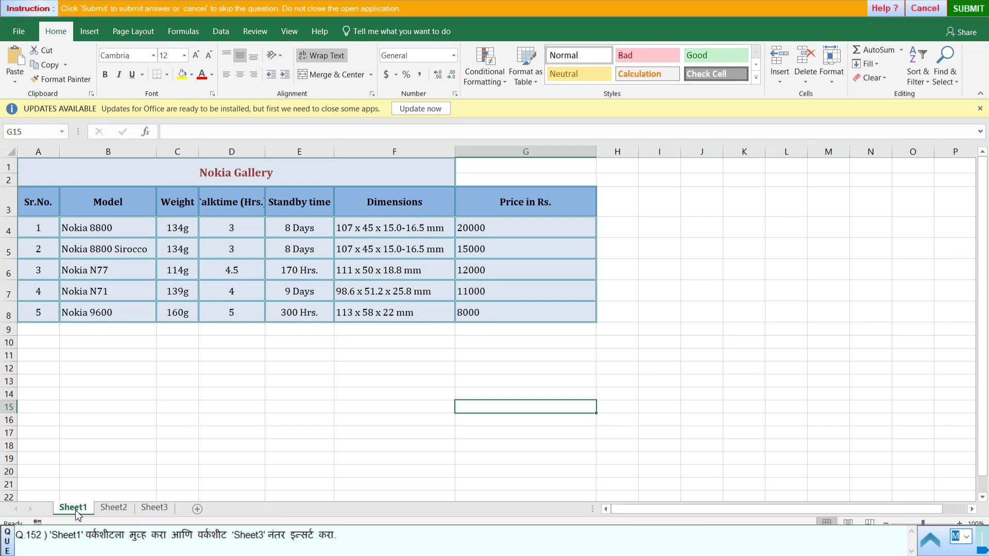
pyautogui.moveTo(76, 513)
pyautogui.mouseDown()
pyautogui.moveTo(87, 466)
pyautogui.moveTo(128, 455)
pyautogui.moveTo(152, 459)
pyautogui.moveTo(187, 491)
pyautogui.moveTo(189, 510)
pyautogui.mouseUp()
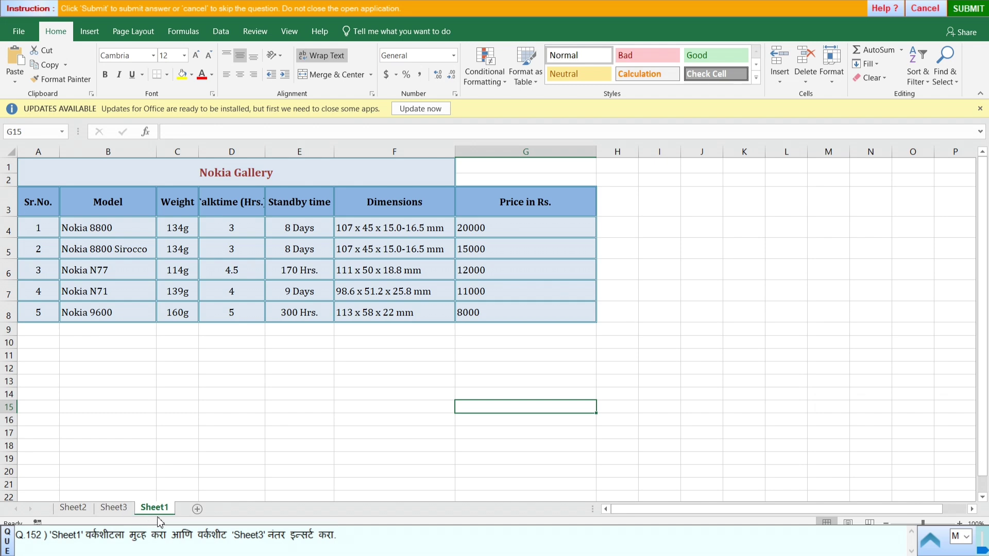
pyautogui.click(475, 460)
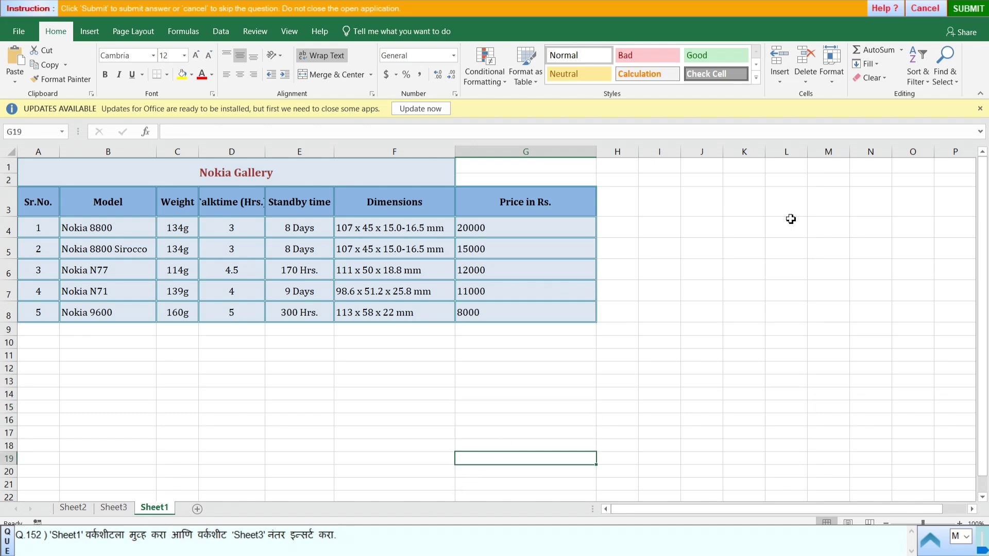
pyautogui.click(953, 14)
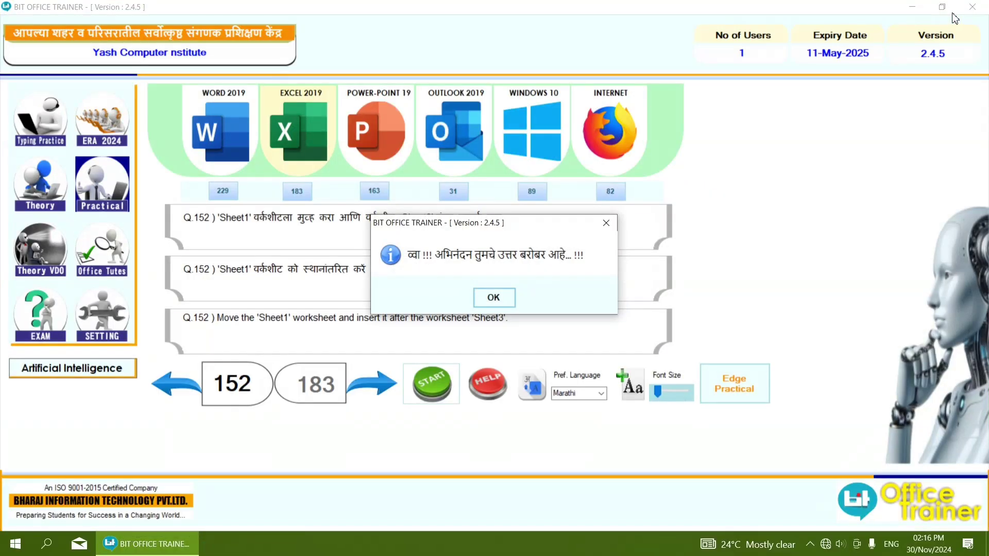
pyautogui.click(497, 299)
pyautogui.click(372, 384)
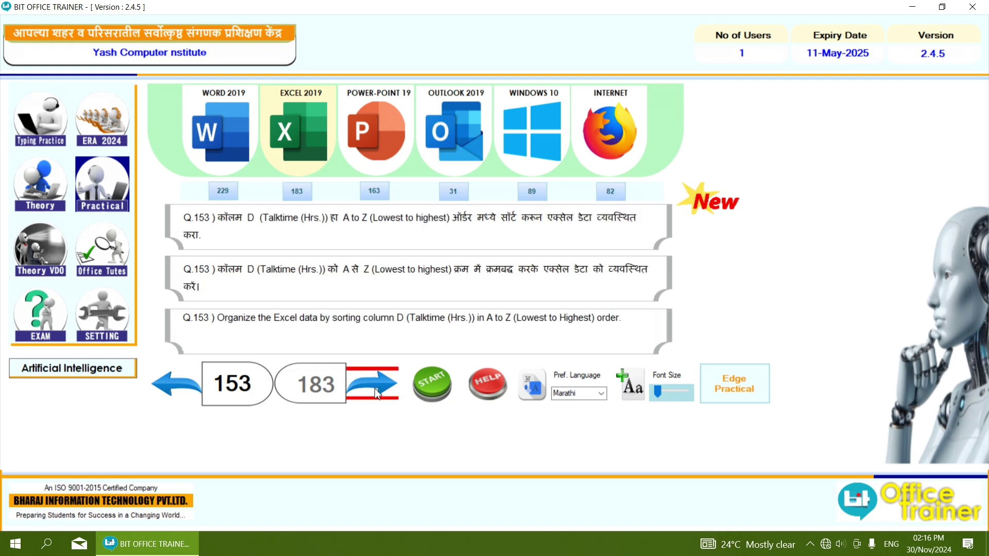
# For question 153, sort the Nokia Gallery data by Talktime (Hrs.) in column D from smallest to largest, expanding the selection
pyautogui.click(426, 389)
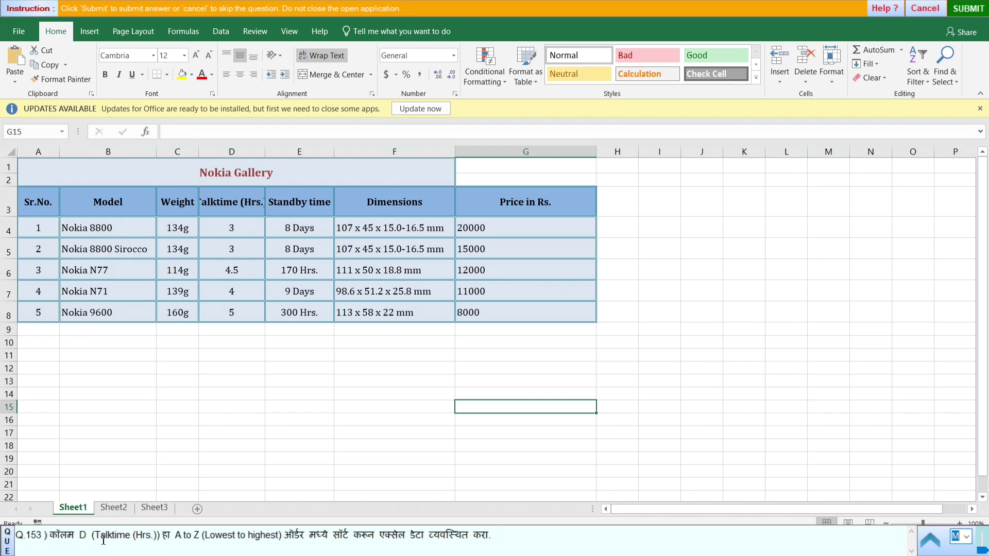
pyautogui.click(231, 202)
pyautogui.moveTo(231, 202); pyautogui.dragTo(232, 316)
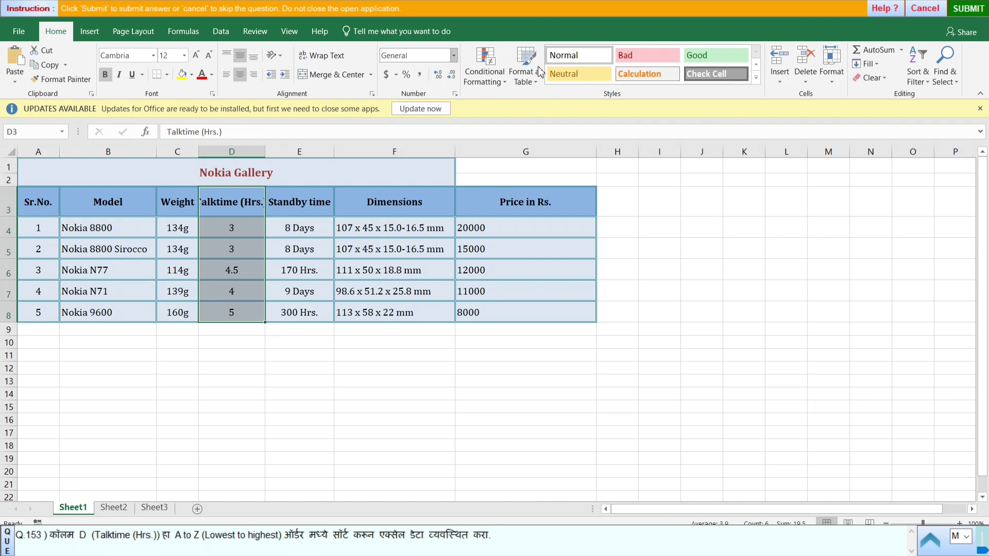
pyautogui.click(929, 84)
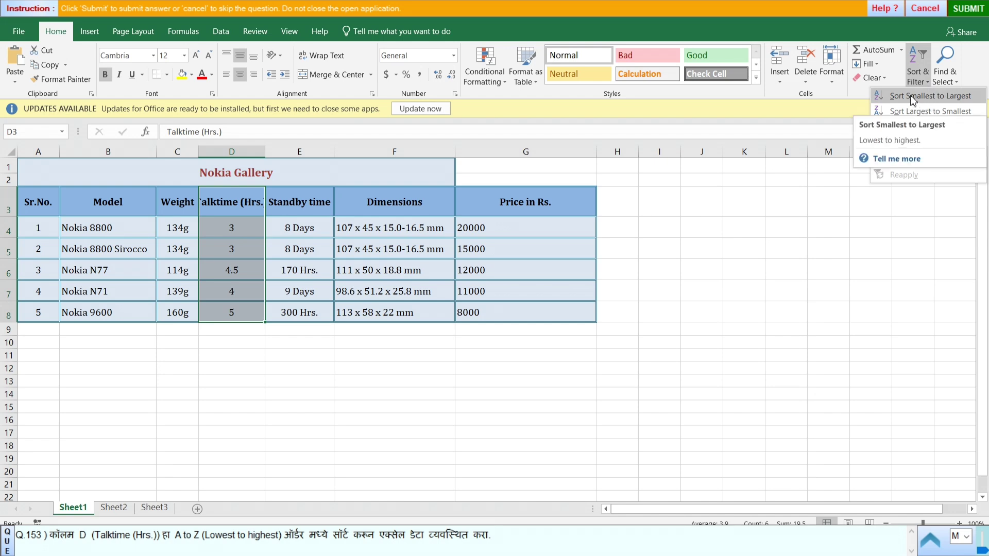
pyautogui.click(910, 95)
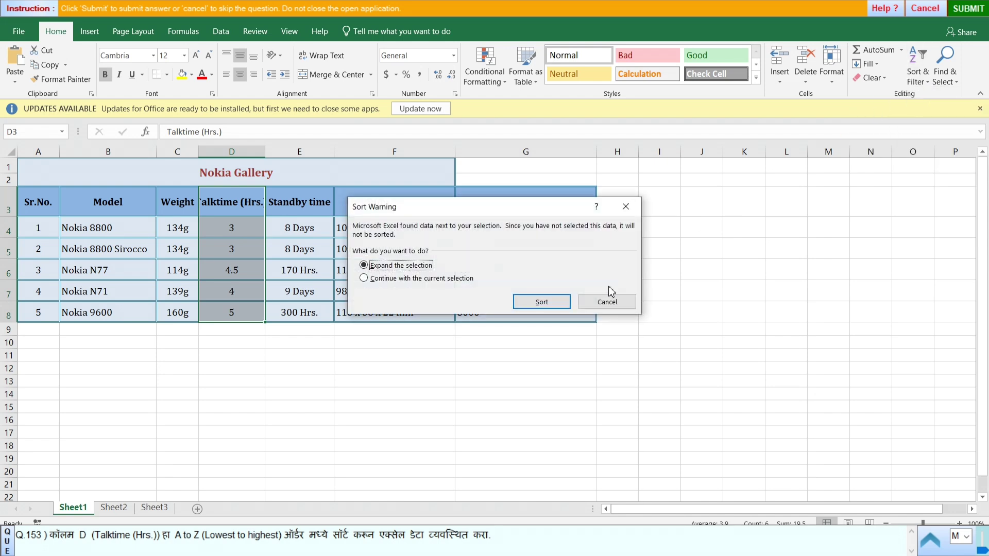
pyautogui.click(547, 303)
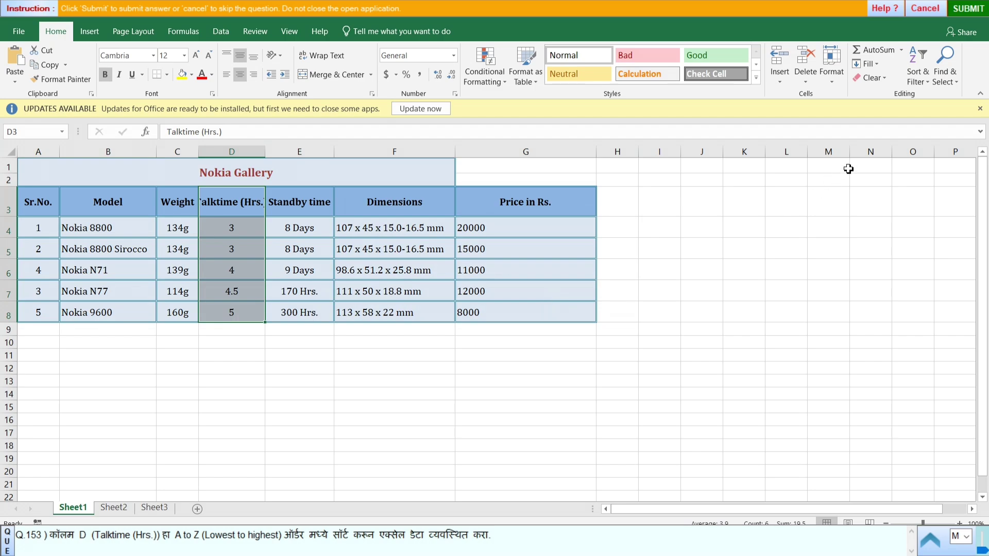
# Submit the Talktime sort answer and move on to question 154
pyautogui.click(973, 9)
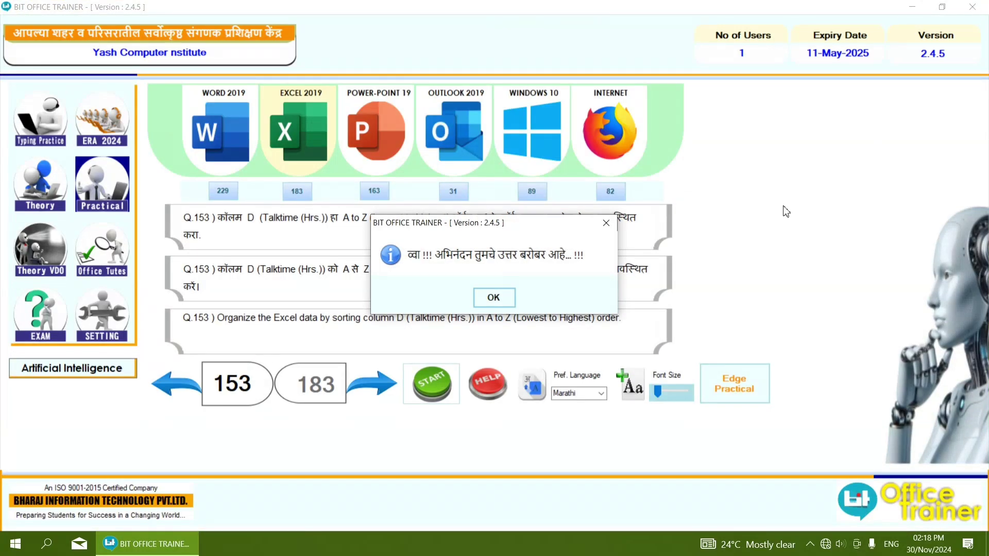
pyautogui.click(494, 297)
pyautogui.click(369, 390)
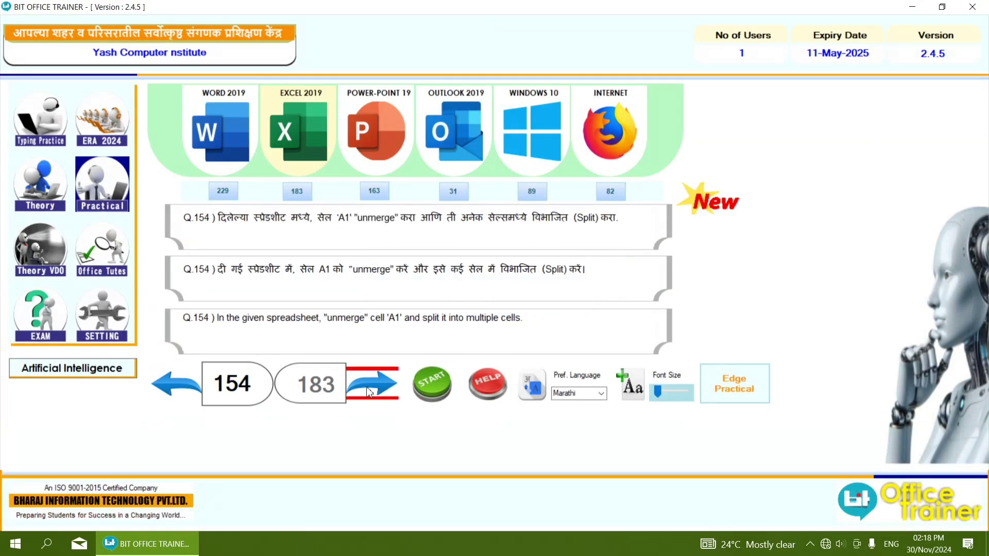
# Unmerge cell A1, the Nokia Gallery title, into separate cells for question 154
pyautogui.click(428, 388)
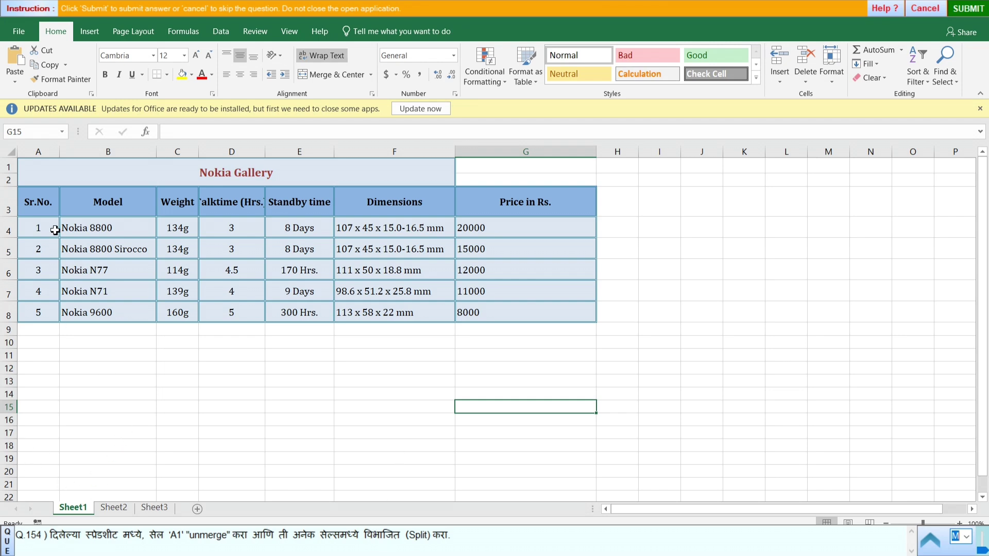
pyautogui.click(32, 172)
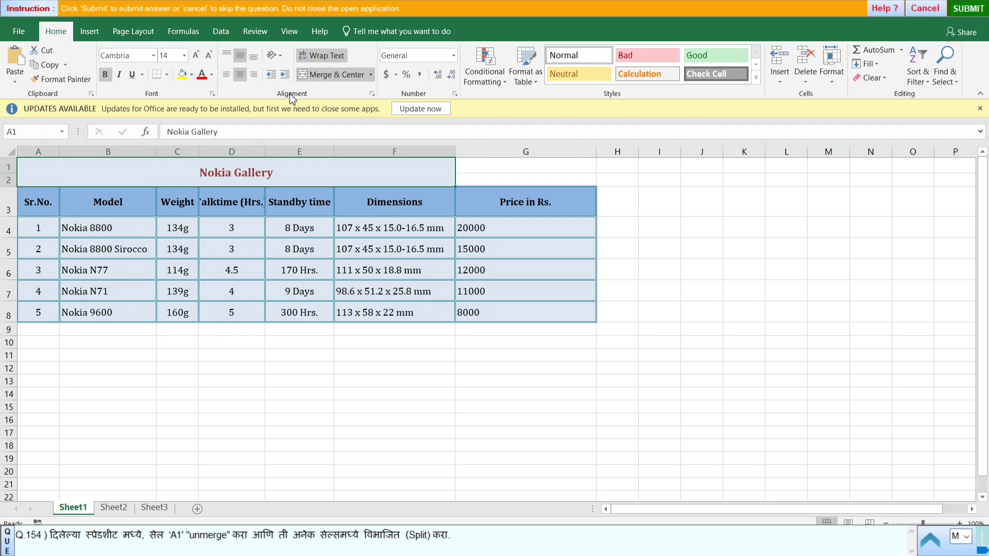
pyautogui.click(372, 76)
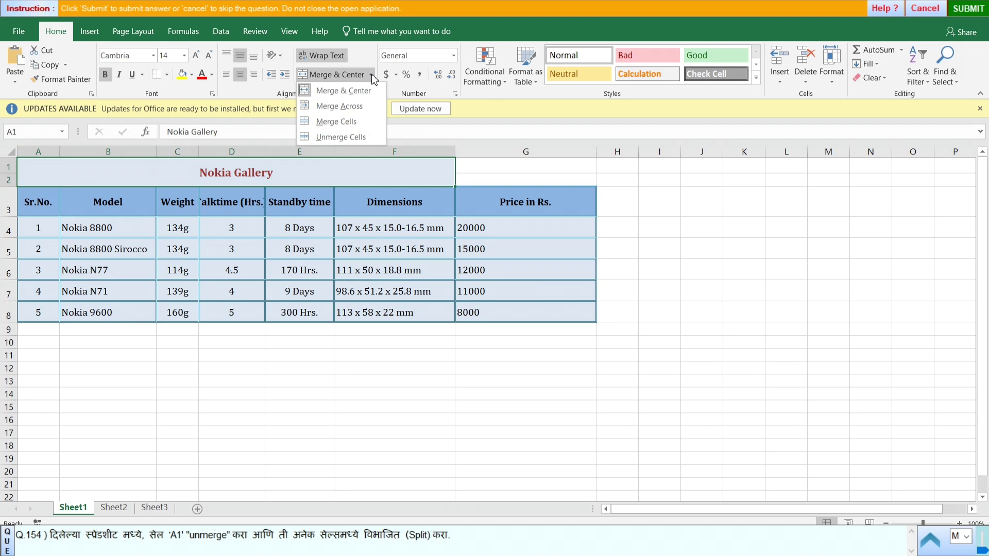
pyautogui.click(342, 137)
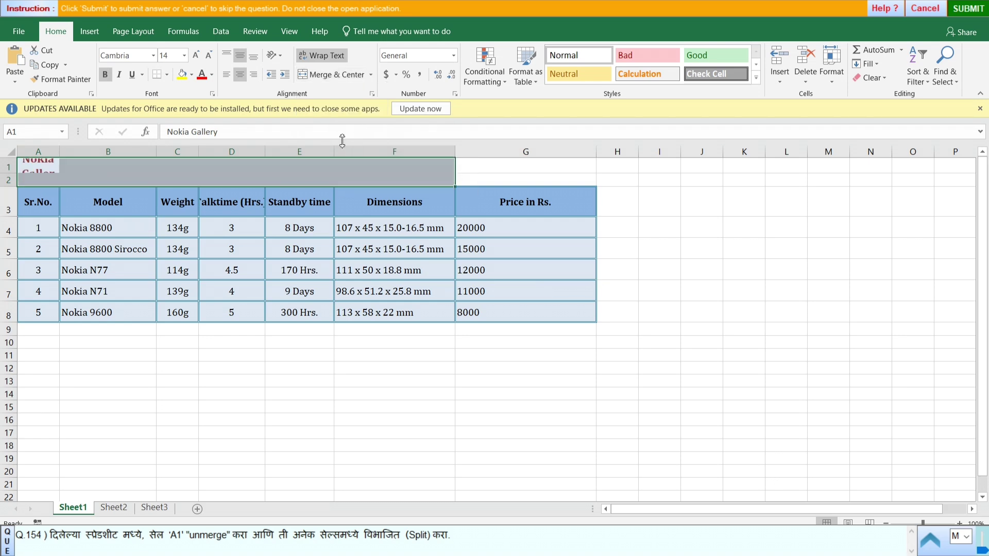
# Submit the unmerged title answer and start question 155
pyautogui.click(827, 394)
pyautogui.click(970, 12)
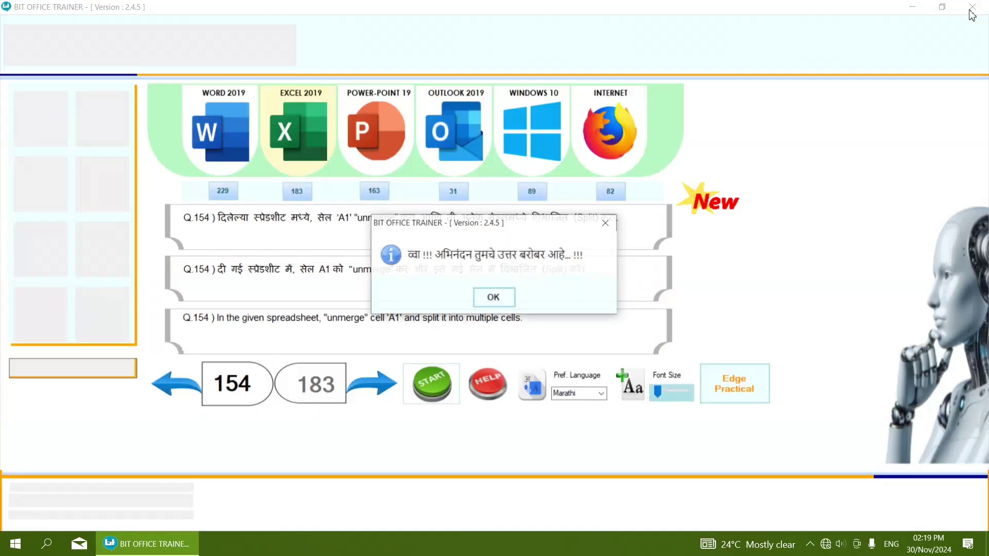
pyautogui.click(509, 304)
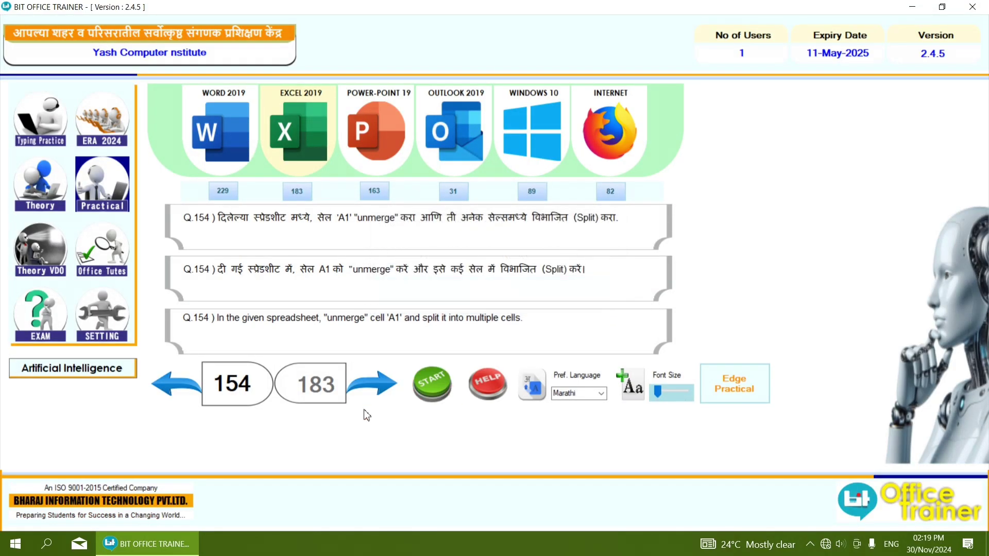
pyautogui.click(428, 388)
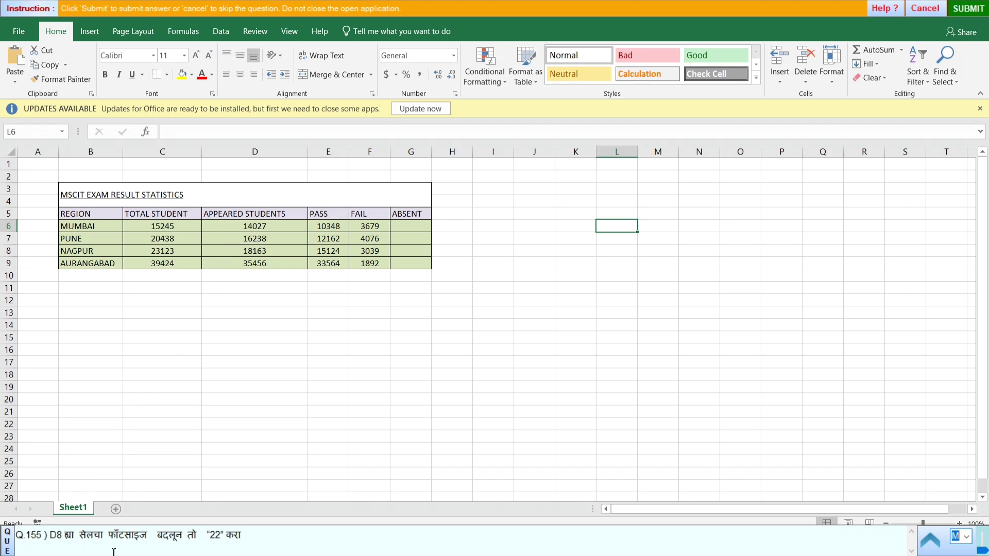
# Set the font size of cell D8, the appeared students for Nagpur, to 22
pyautogui.click(270, 251)
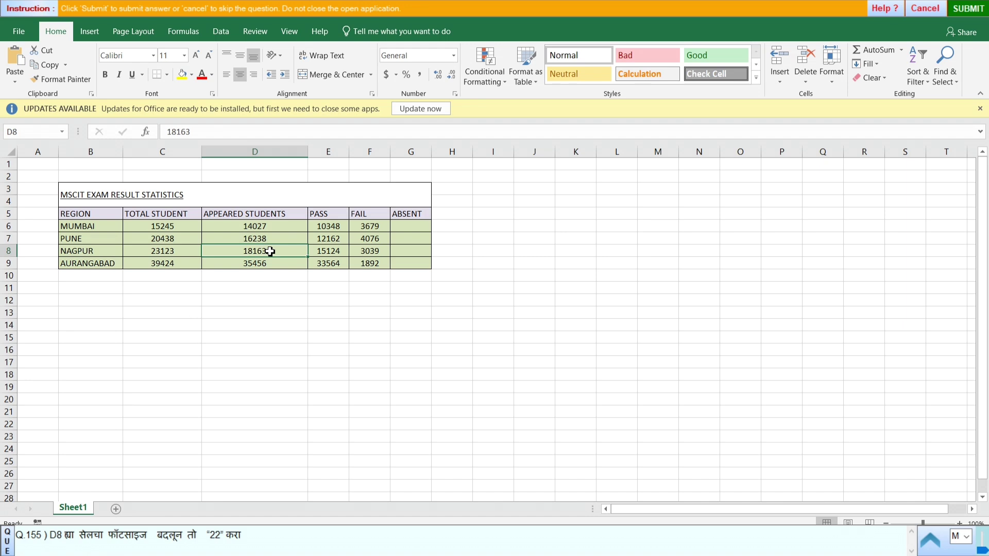
pyautogui.click(185, 57)
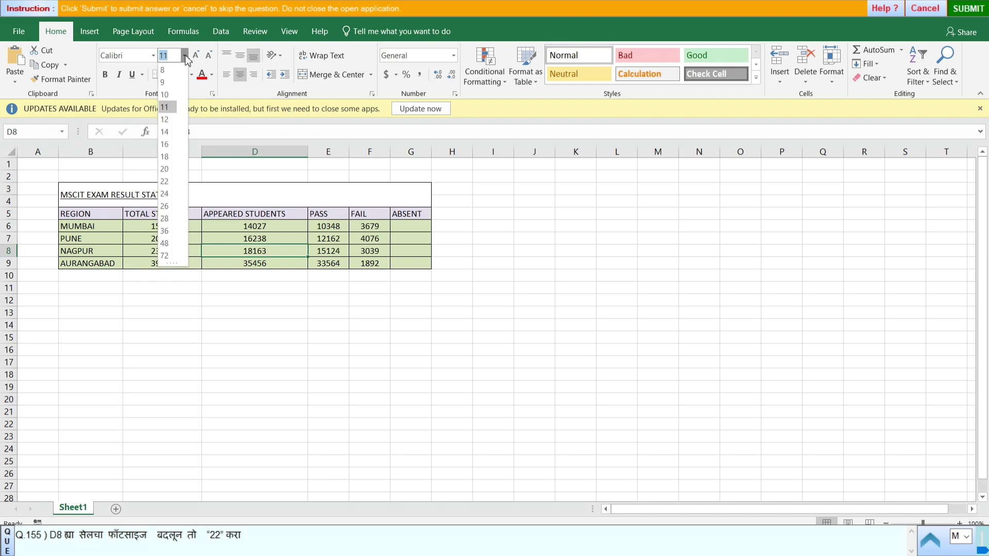
pyautogui.click(169, 186)
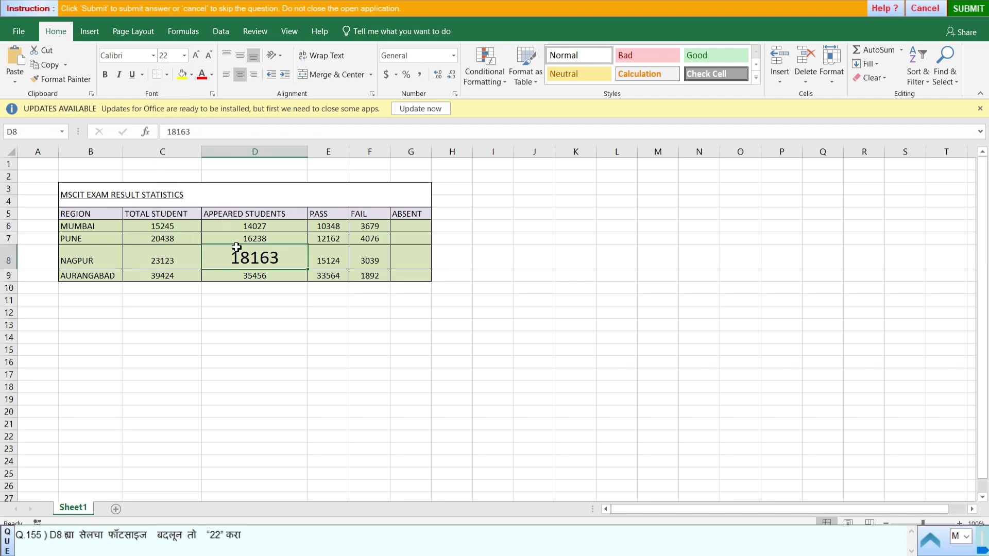
# Submit the font size answer for question 155 and move on to question 156
pyautogui.click(301, 379)
pyautogui.click(969, 8)
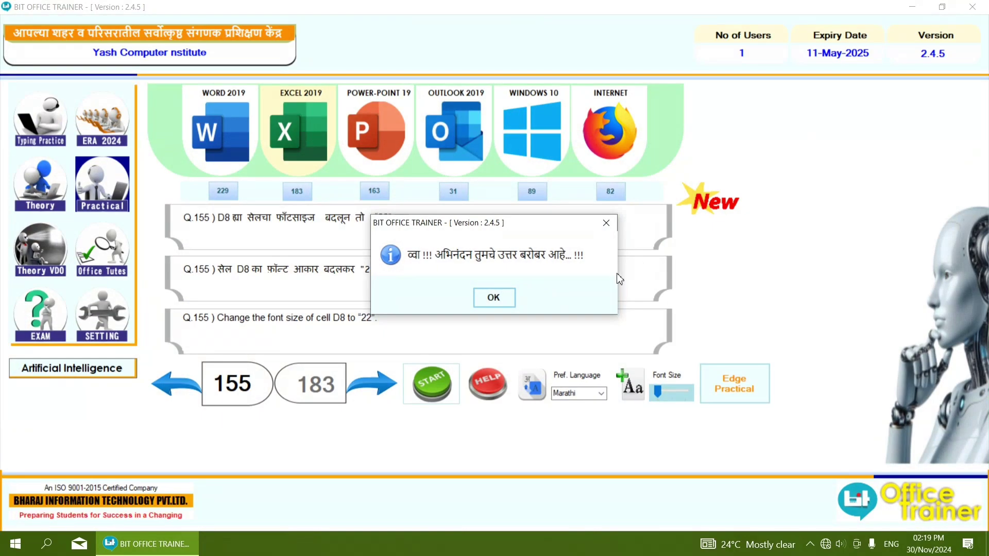
pyautogui.click(502, 293)
pyautogui.click(354, 401)
# Start question 156 and set the font size of cell D8, the available quantity of Pizza Base, to 20
pyautogui.click(412, 382)
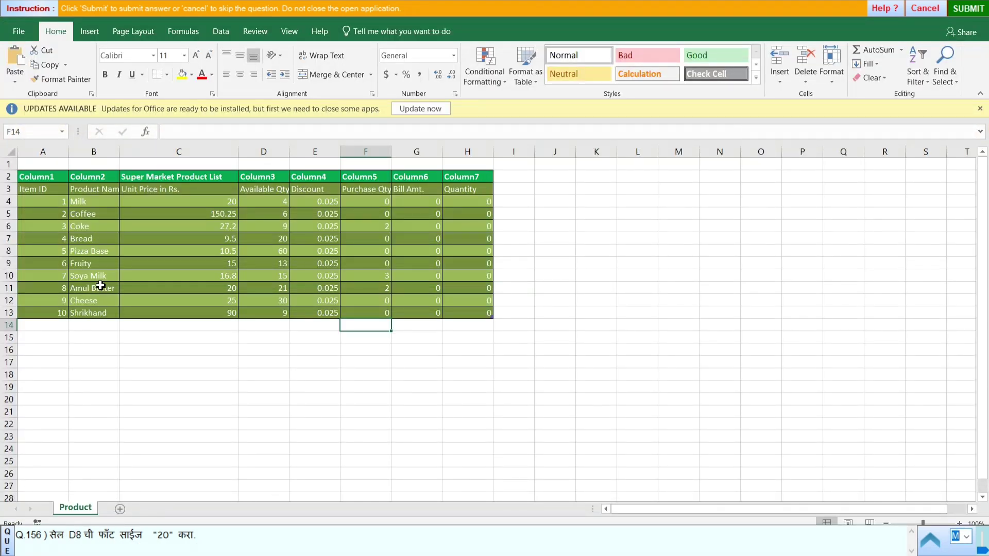
pyautogui.click(267, 250)
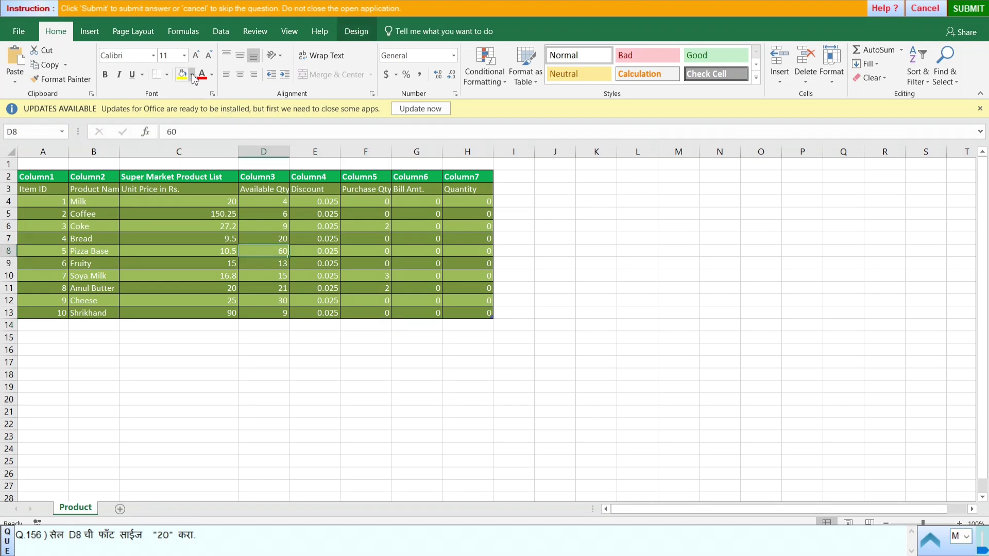
pyautogui.click(184, 55)
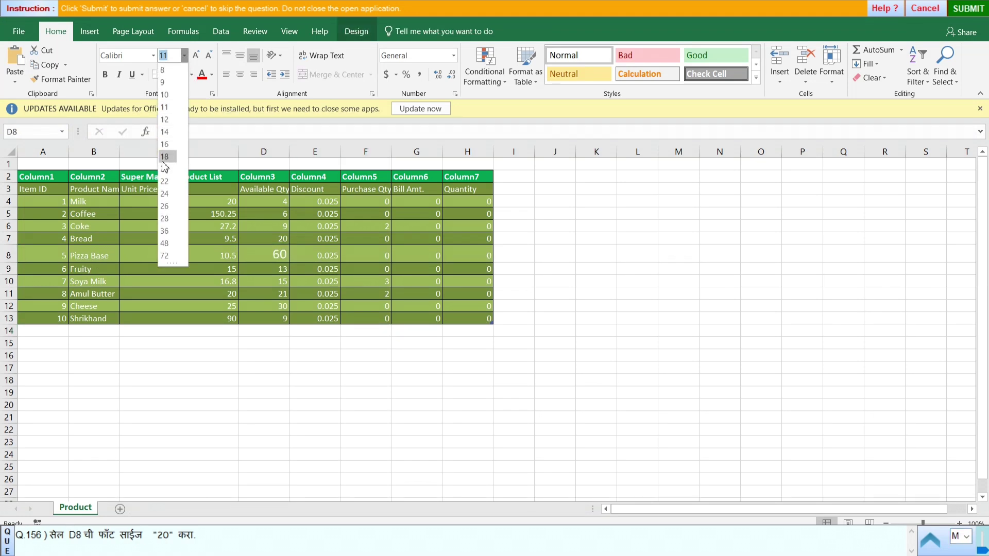
pyautogui.click(164, 170)
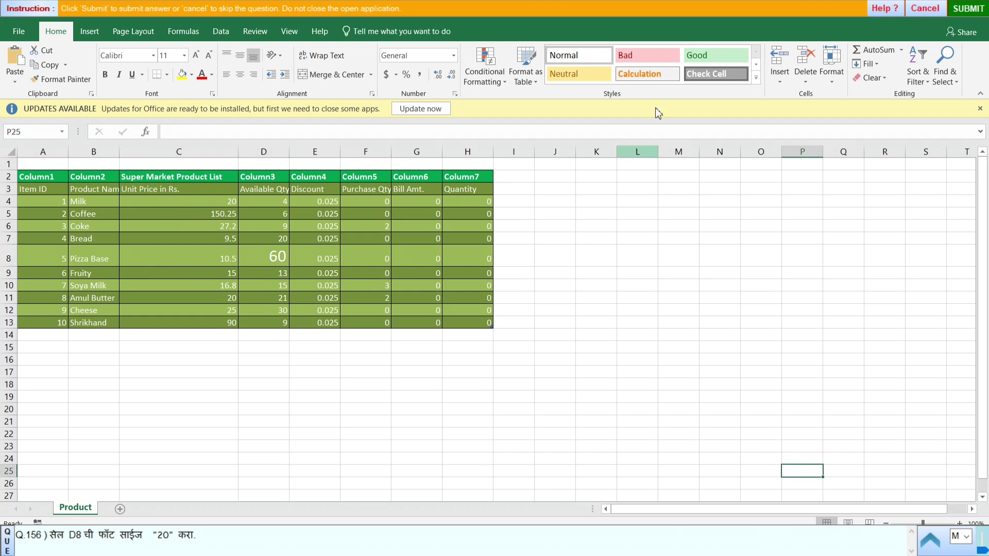
# Submit the font size answer for question 156 and move on to question 157
pyautogui.click(968, 8)
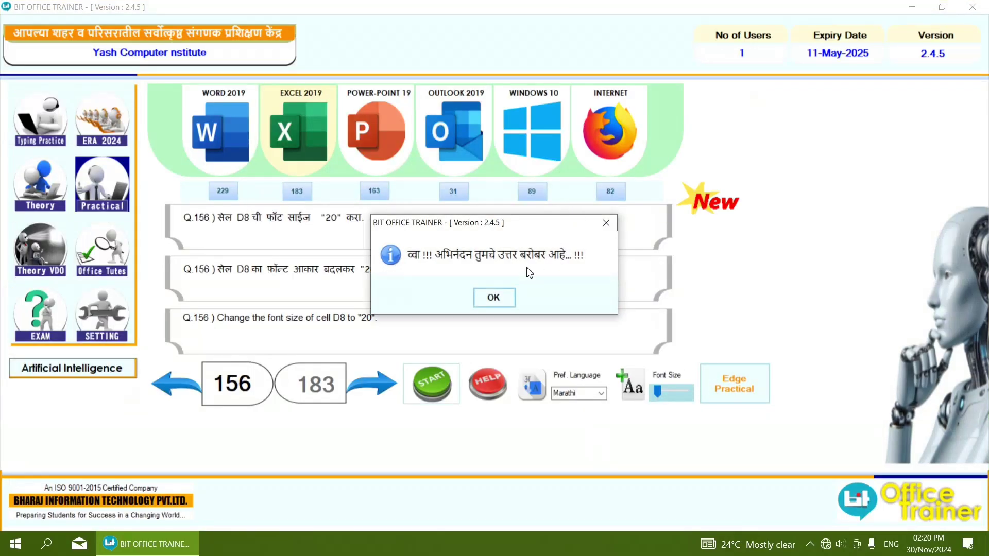
pyautogui.click(496, 299)
pyautogui.click(388, 383)
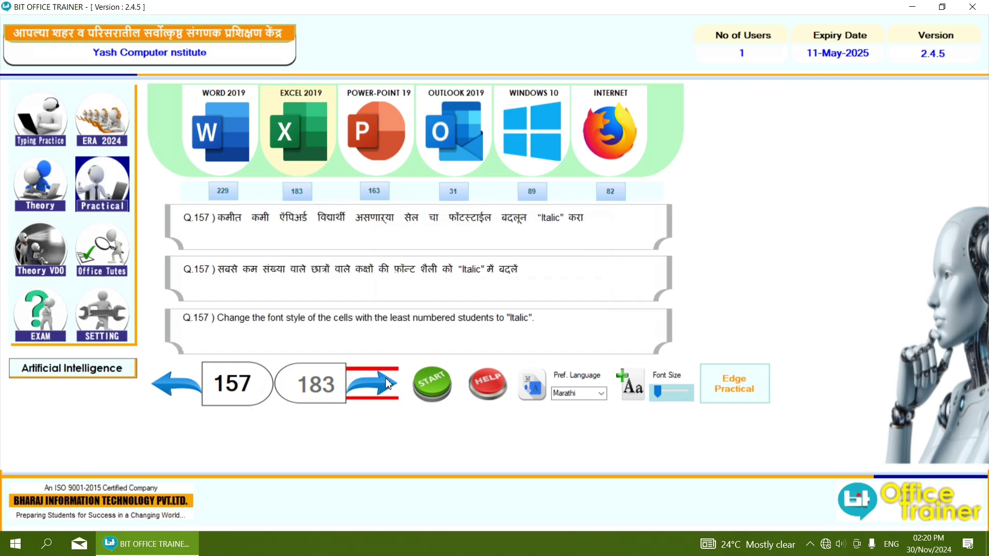
# Start question 157 and make cell D6, the appeared students for Mumbai, italic
pyautogui.click(434, 393)
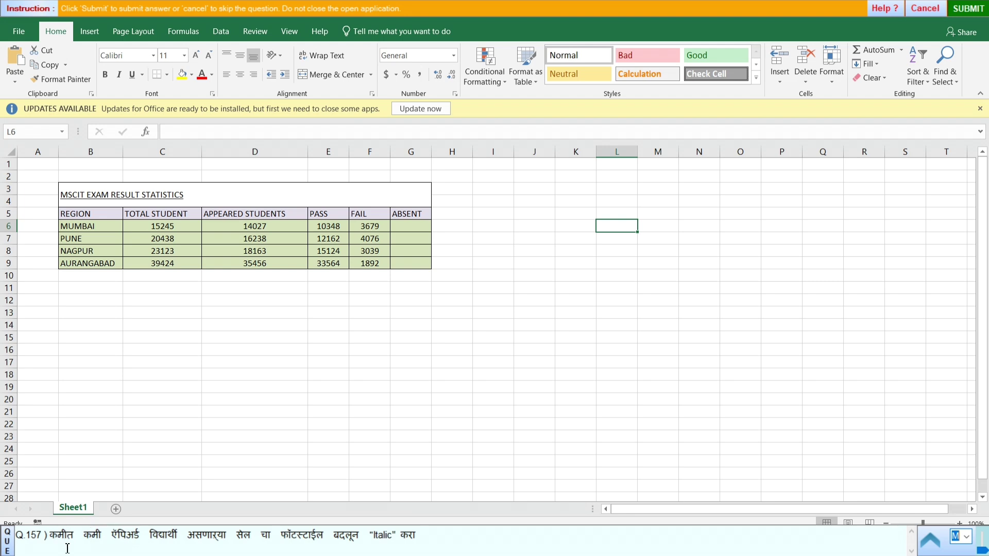
pyautogui.click(254, 229)
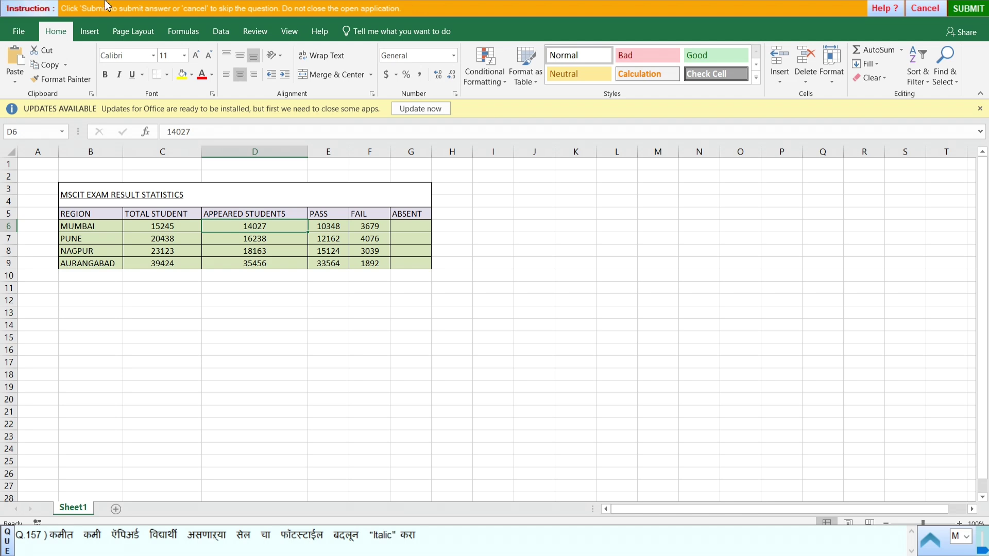
pyautogui.click(119, 78)
pyautogui.click(369, 299)
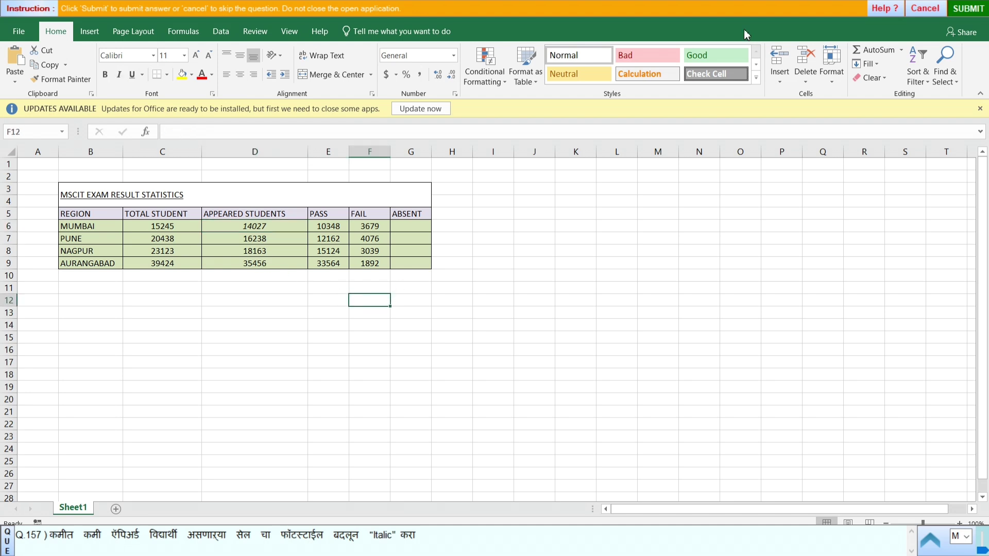
# Submit the italic answer for question 157 and start question 158
pyautogui.click(979, 7)
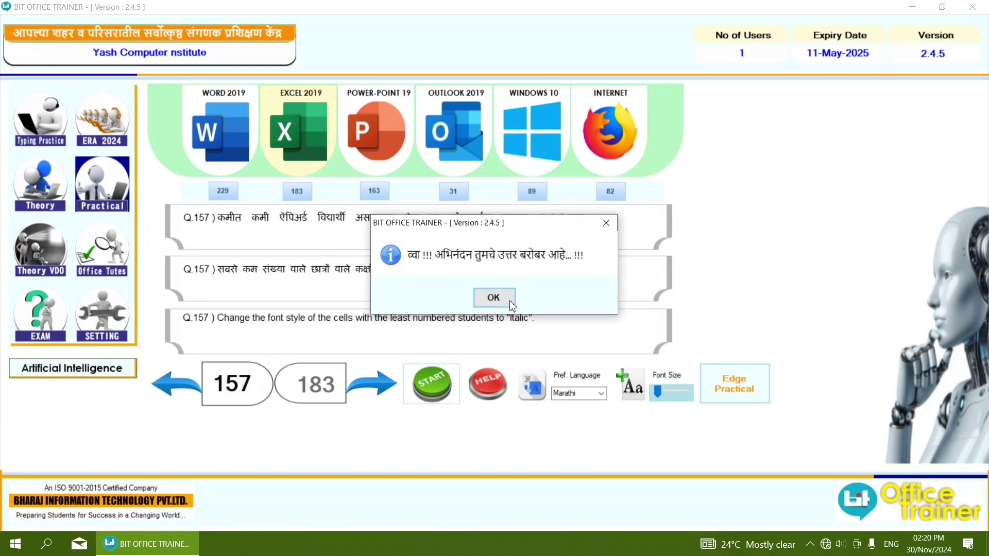
pyautogui.click(494, 298)
pyautogui.click(426, 370)
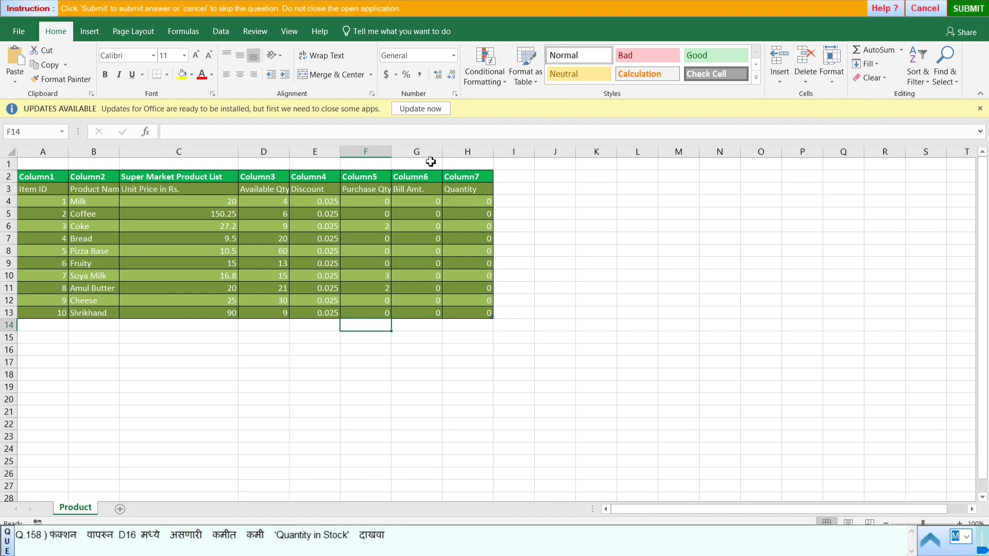
# Enter a MIN function over the available quantities D4:D13 in cell D16
pyautogui.click(259, 340)
pyautogui.click(259, 350)
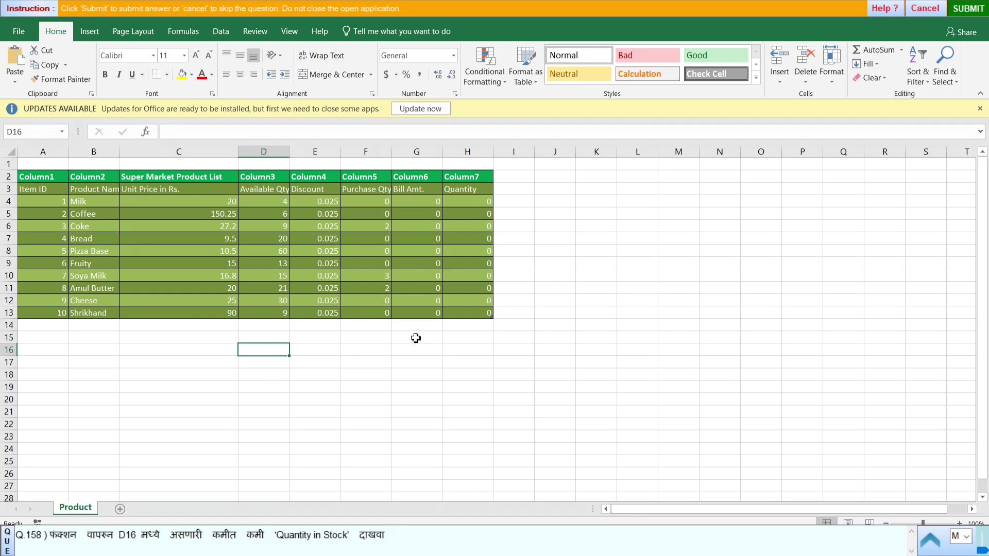
pyautogui.click(901, 50)
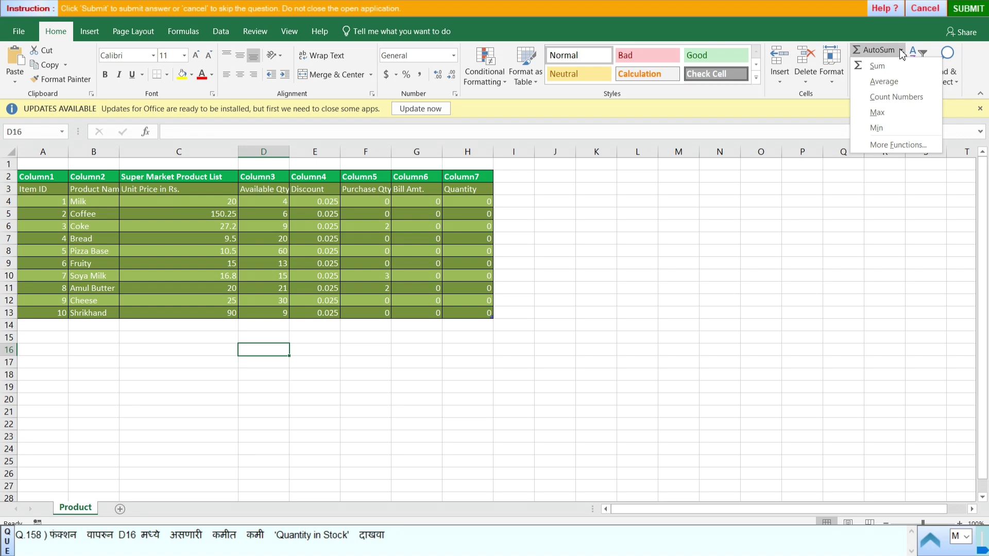
pyautogui.click(876, 128)
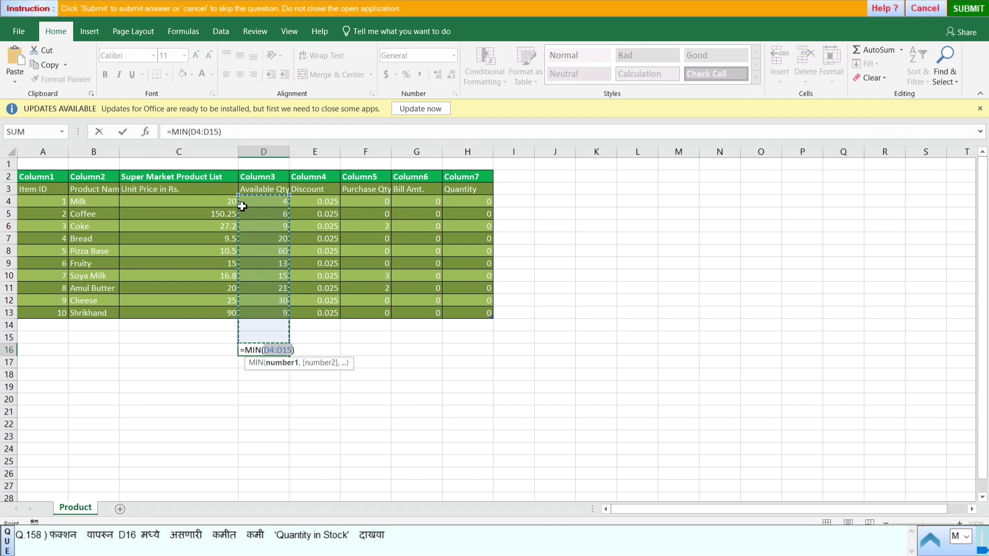
pyautogui.moveTo(274, 201); pyautogui.dragTo(261, 315)
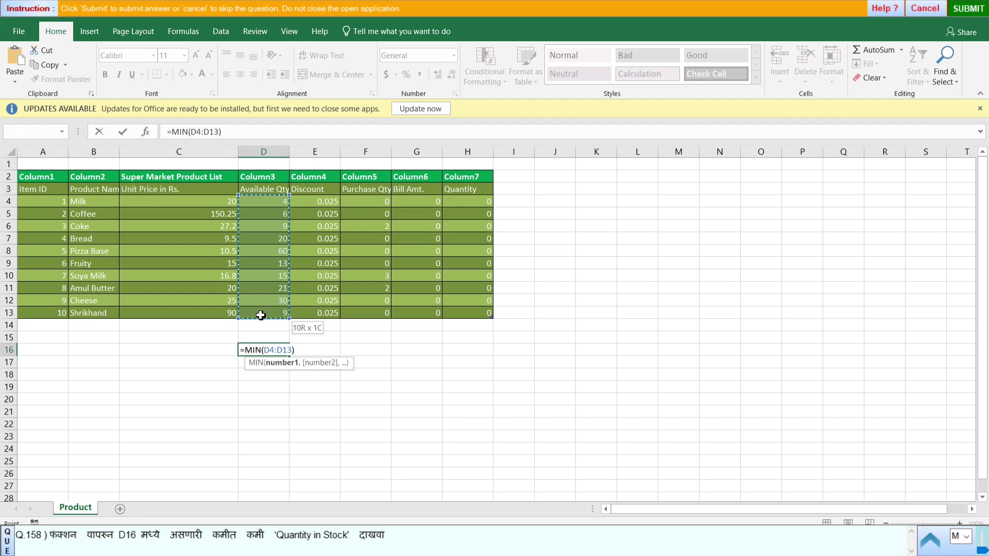
pyautogui.moveTo(260, 315); pyautogui.dragTo(261, 315)
pyautogui.press('Return')
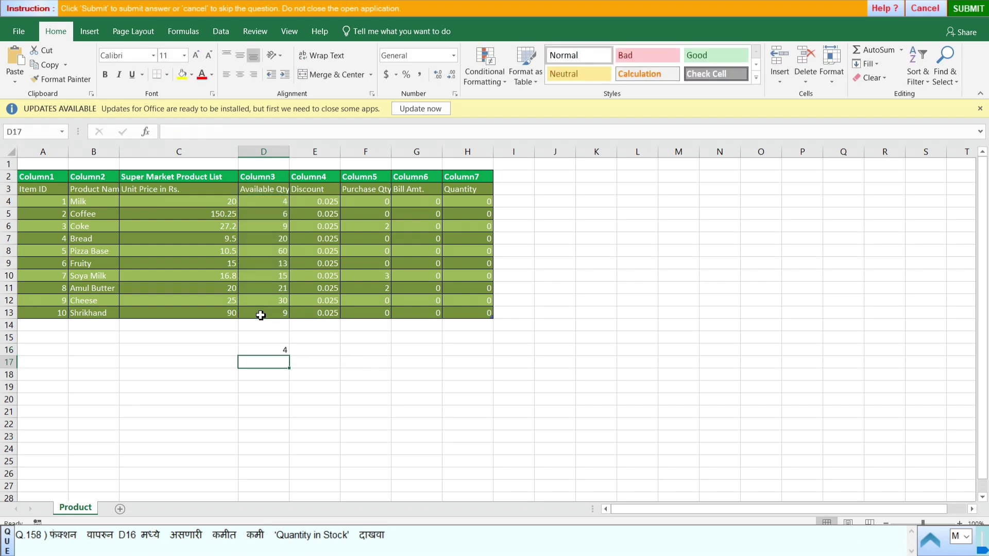
pyautogui.click(257, 352)
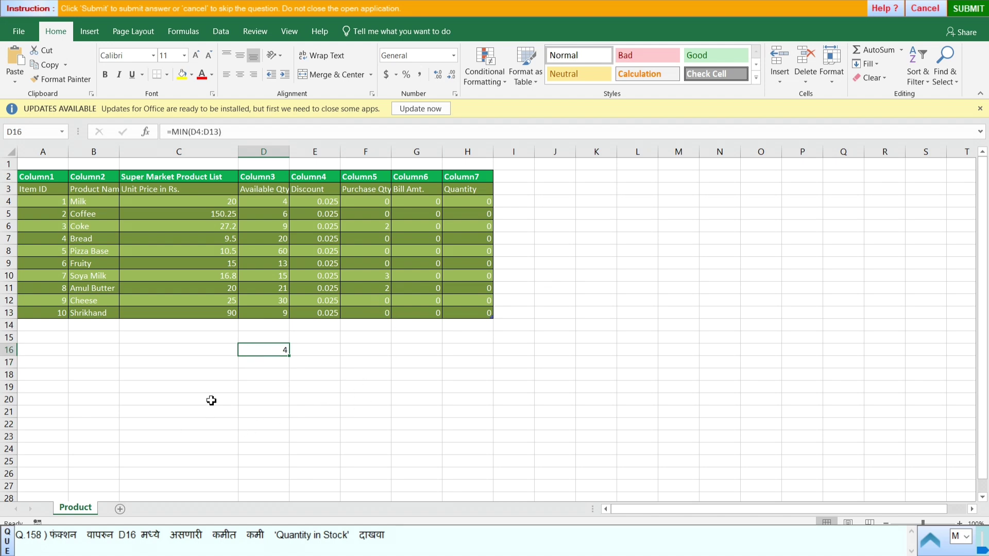
pyautogui.click(537, 329)
# Submit the minimum stock quantity answer for question 158 and move on to question 159
pyautogui.click(981, 8)
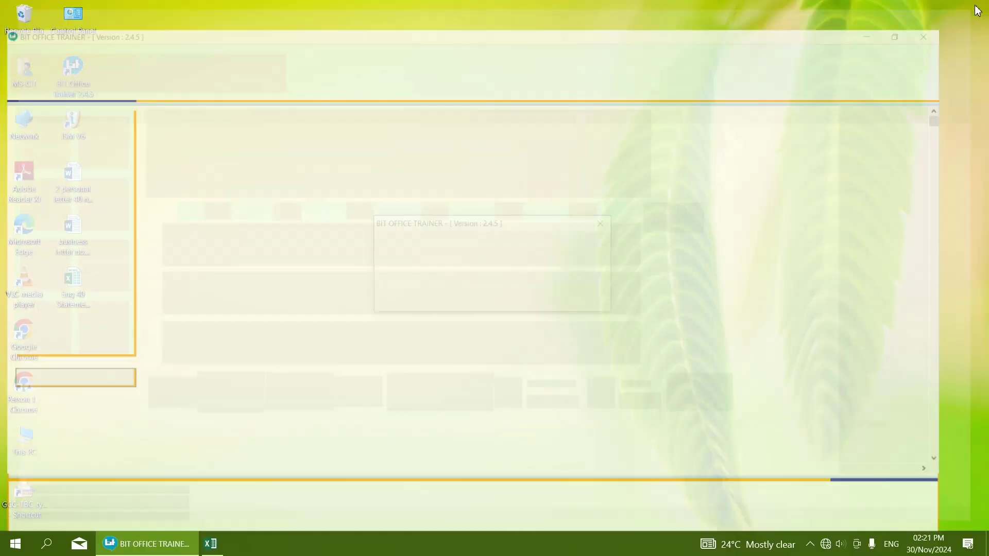
pyautogui.click(489, 299)
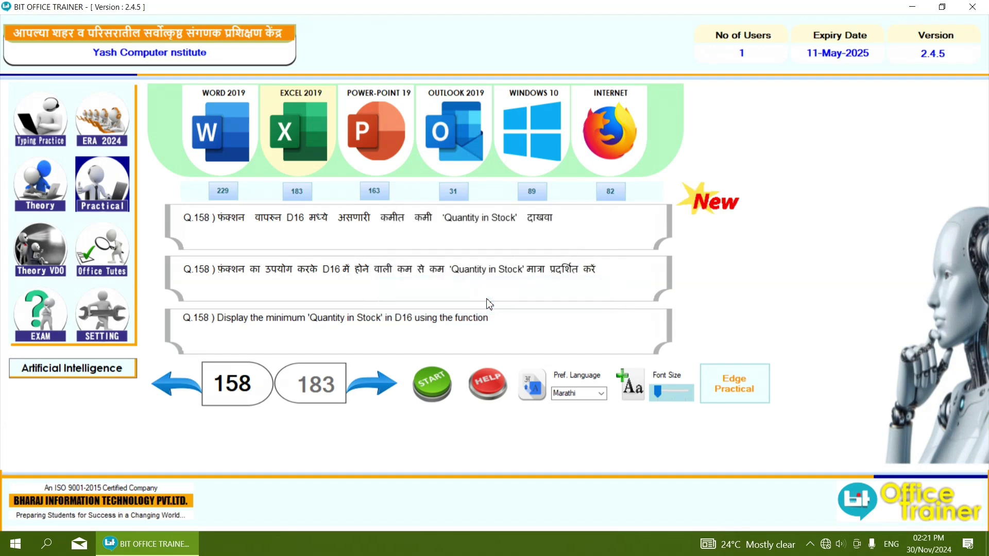
pyautogui.click(385, 390)
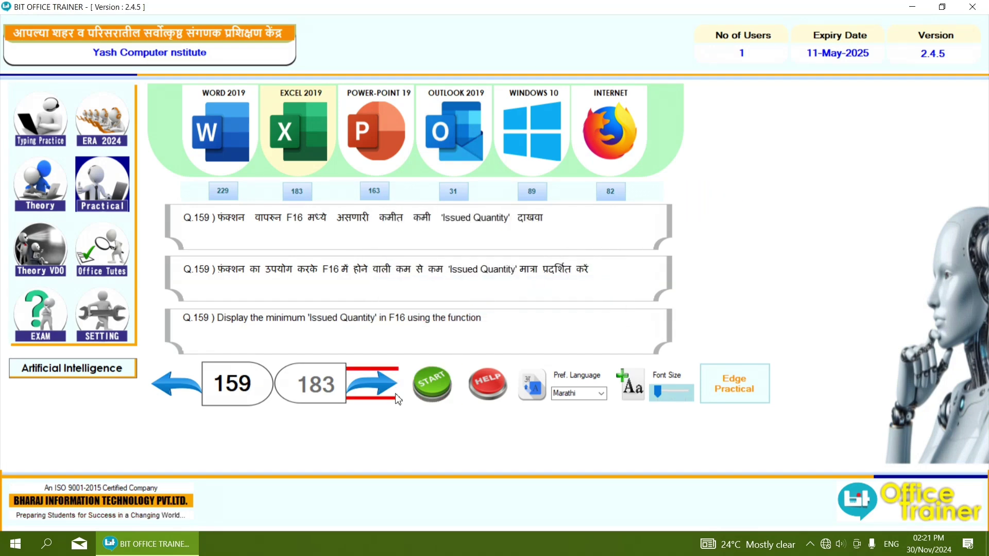
# Start question 159 and enter a MIN function over the purchase quantities F4:F13 in cell F16
pyautogui.click(431, 389)
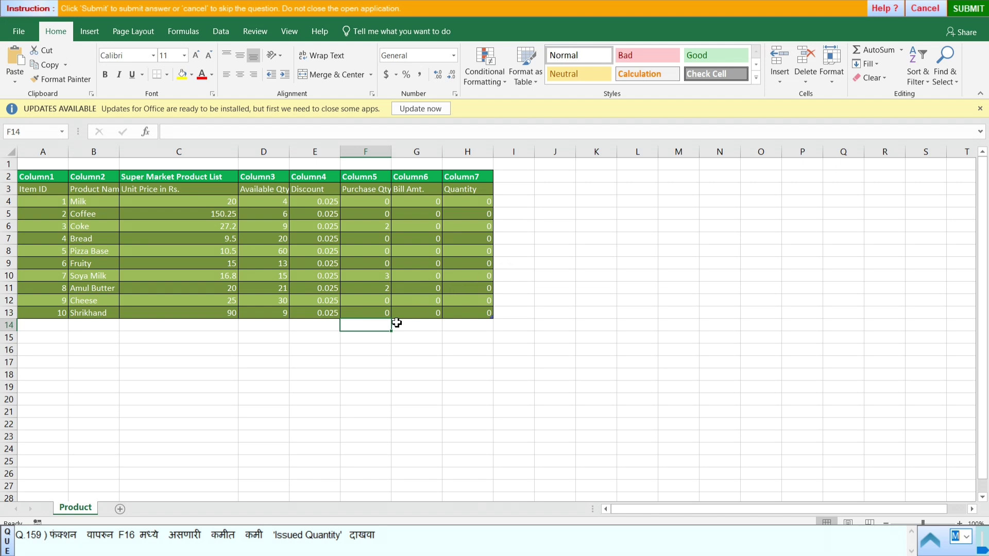
pyautogui.click(361, 351)
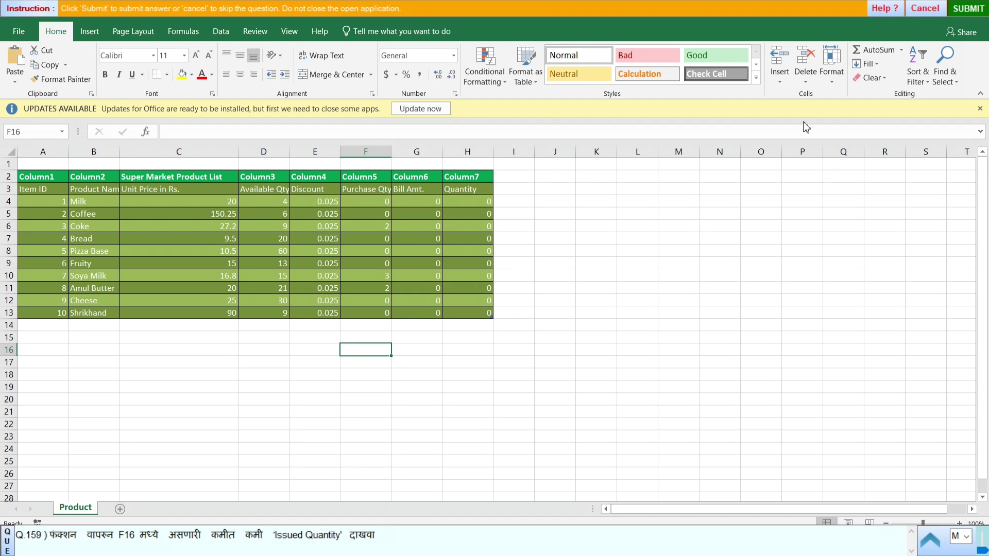
pyautogui.click(900, 51)
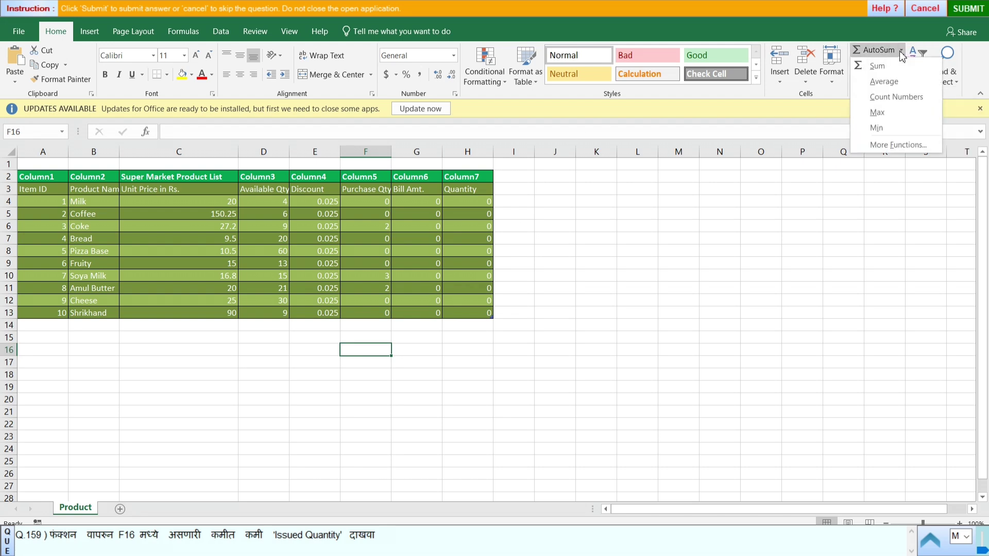
pyautogui.click(878, 127)
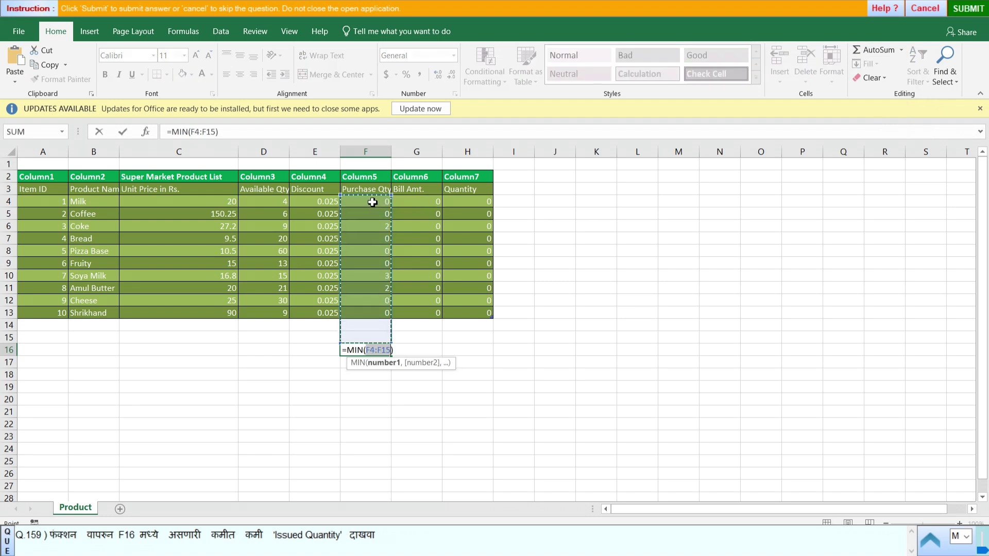
pyautogui.moveTo(373, 201); pyautogui.dragTo(392, 315)
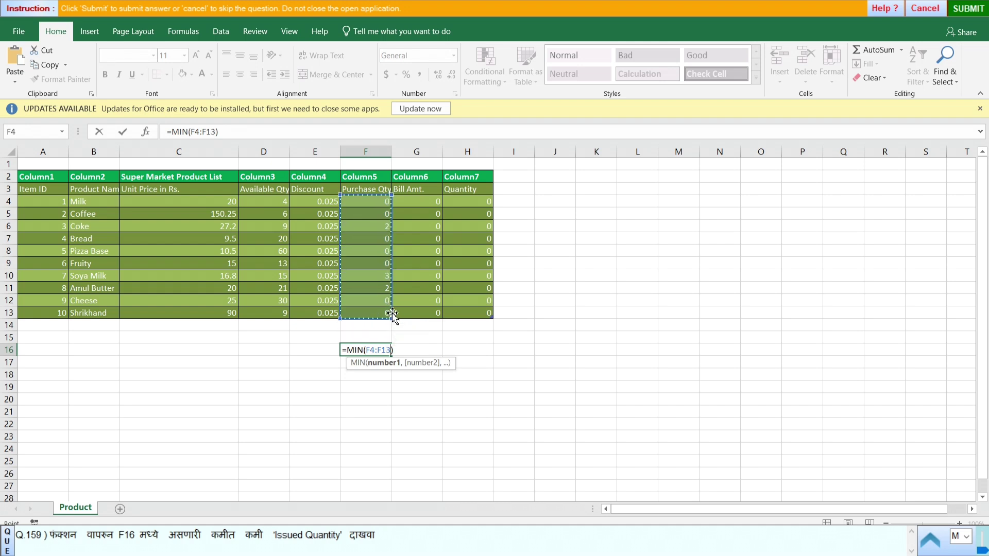
pyautogui.press('Return')
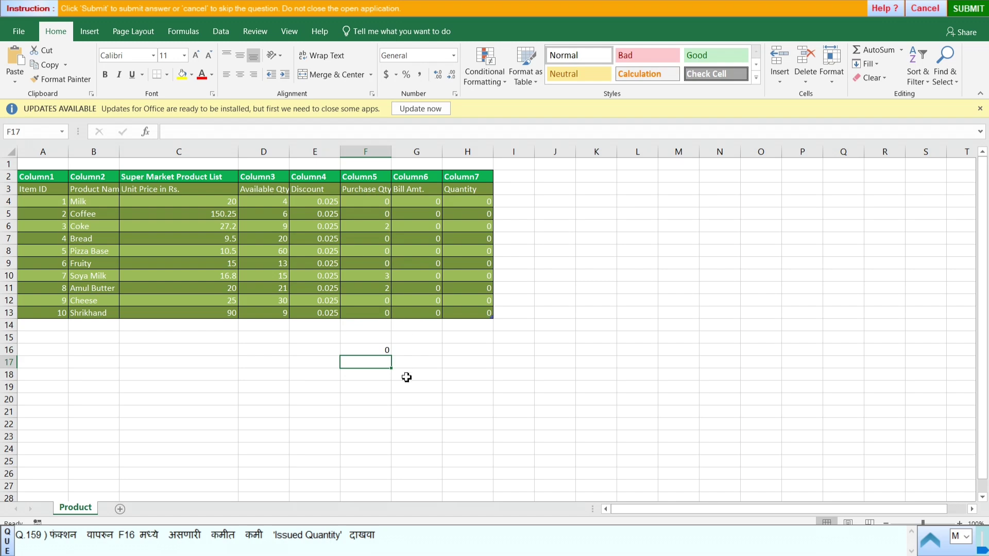
# Submit the minimum issued quantity answer for question 159 and move on to question 160
pyautogui.click(967, 9)
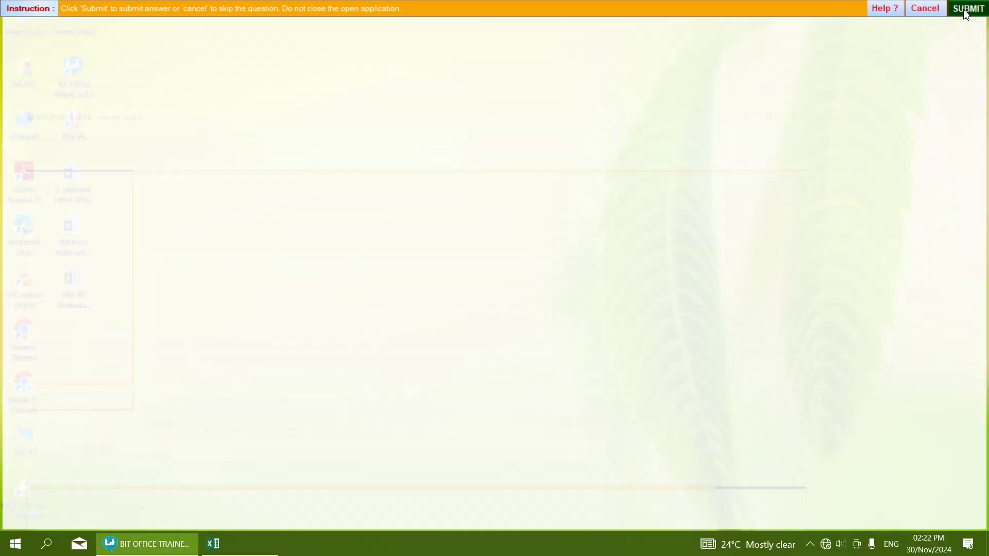
pyautogui.click(494, 296)
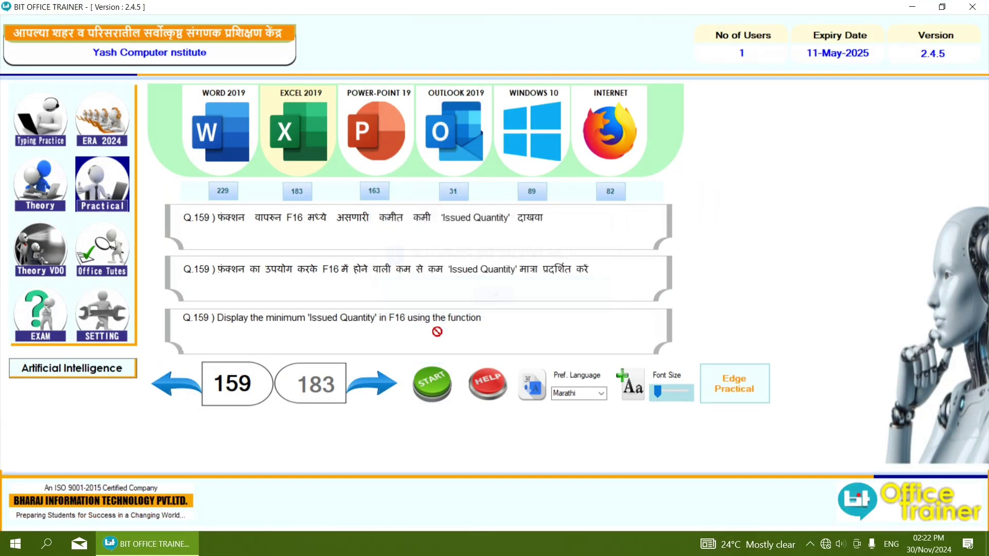
pyautogui.click(388, 378)
# Start question 160 and enter a MAX function over the purchase quantities F4:F13 in cell F16
pyautogui.click(446, 391)
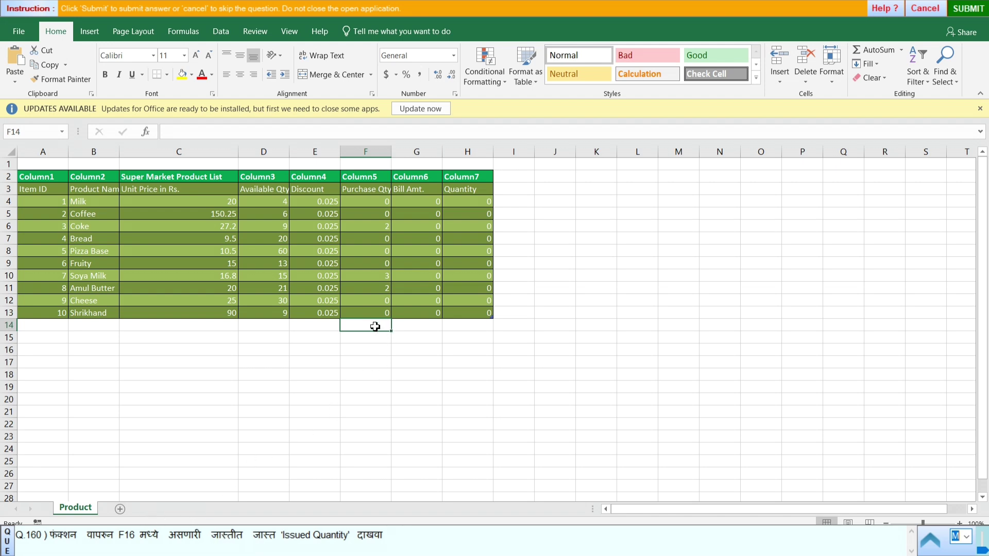
pyautogui.click(350, 355)
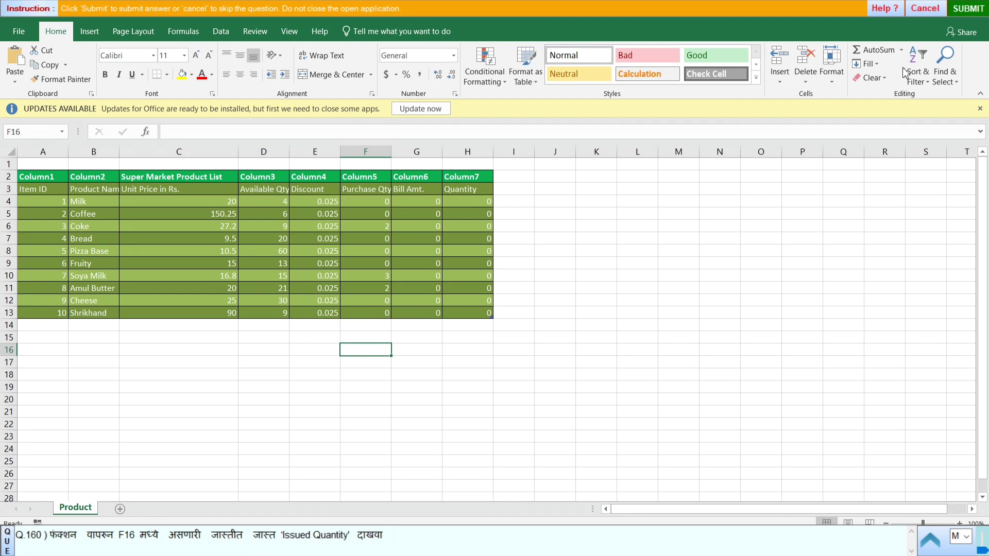
pyautogui.click(900, 50)
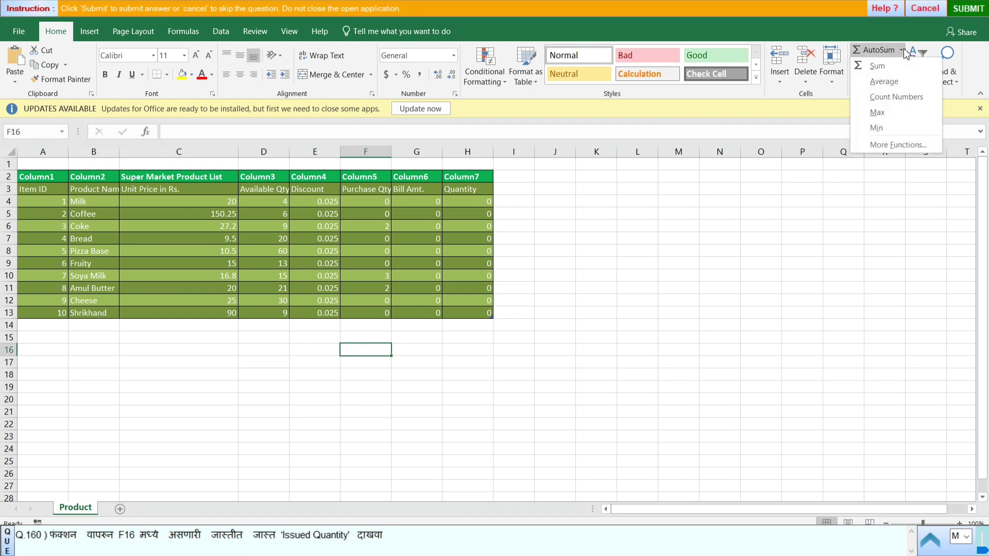
pyautogui.click(867, 111)
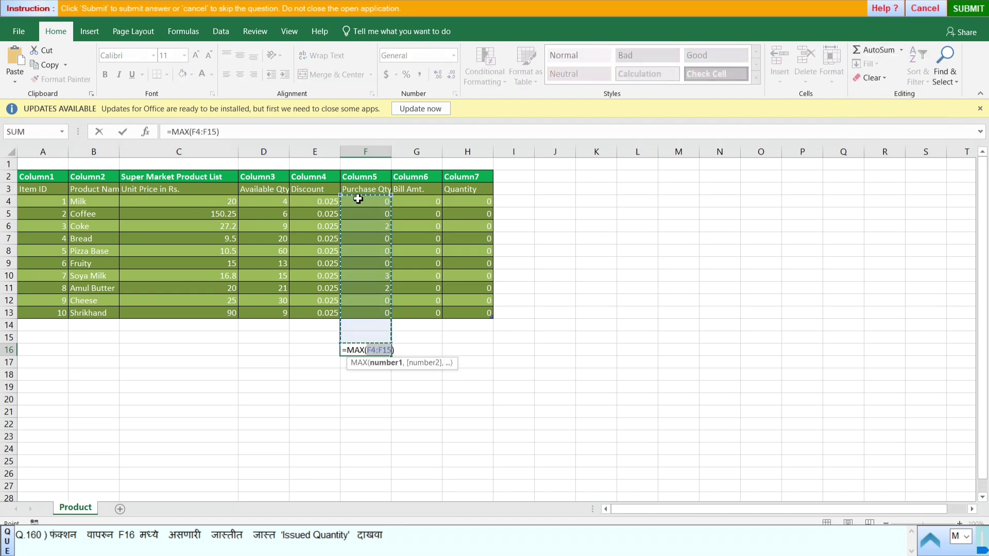
pyautogui.moveTo(361, 204); pyautogui.dragTo(361, 314)
pyautogui.press('Return')
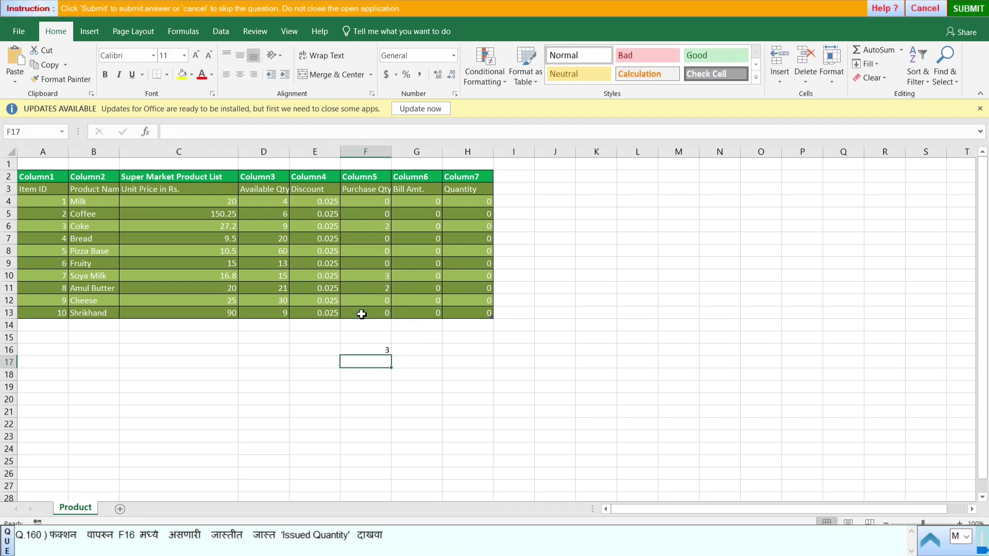
pyautogui.click(388, 352)
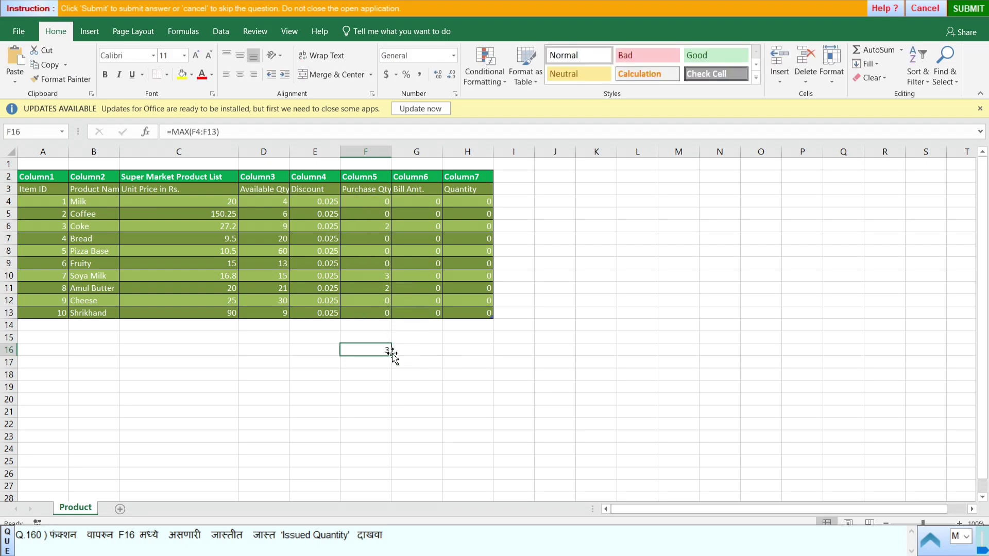
# Submit the maximum issued quantity answer for question 160 and move on to question 161
pyautogui.click(961, 9)
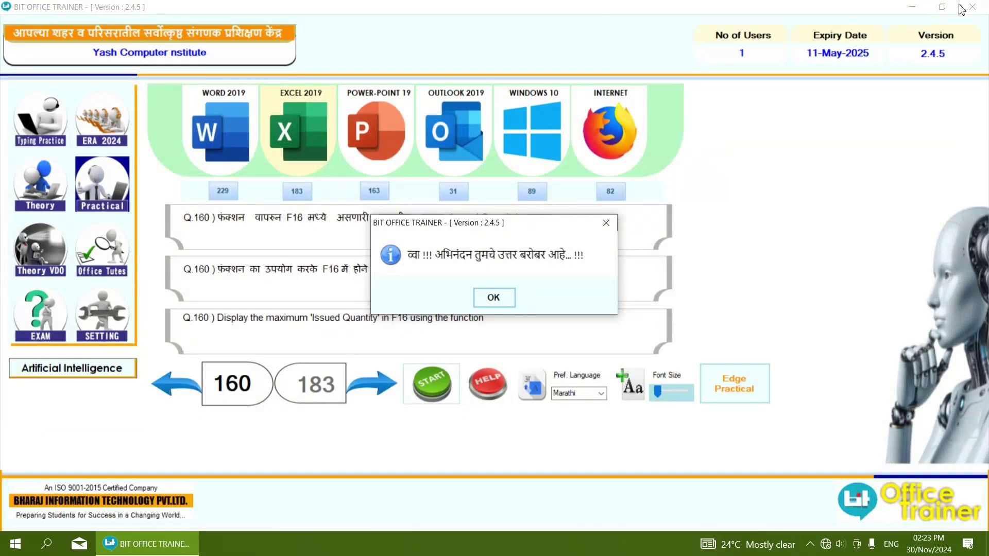
pyautogui.click(496, 298)
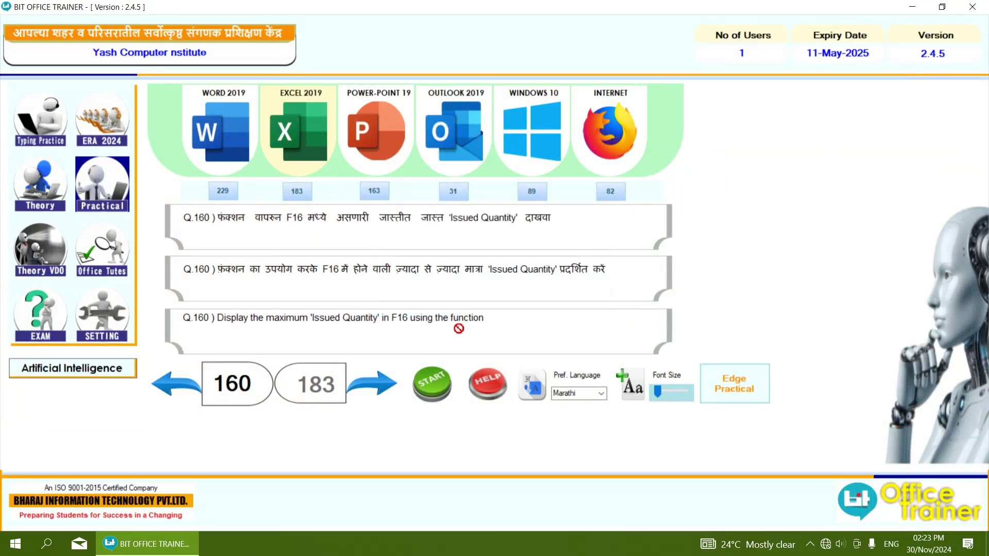
pyautogui.click(360, 393)
# Start question 161 and set the font color of cell B6, the Mumbai region, to the standard blue
pyautogui.click(419, 397)
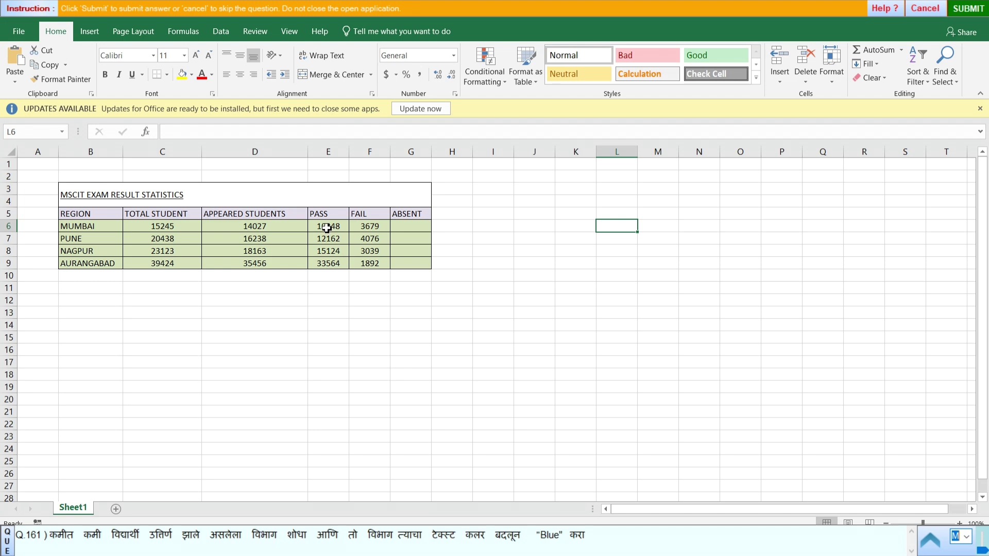
pyautogui.click(99, 235)
pyautogui.click(94, 226)
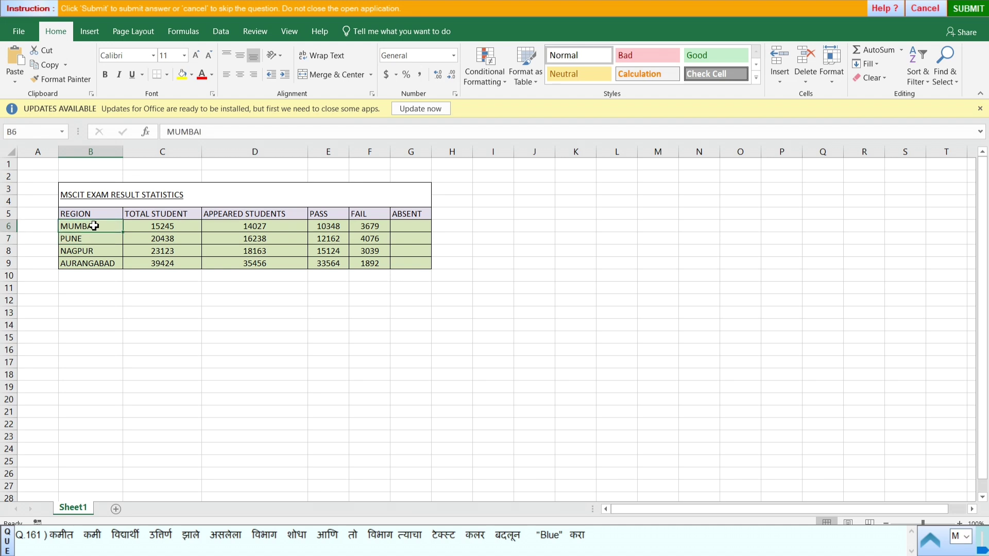
pyautogui.click(212, 76)
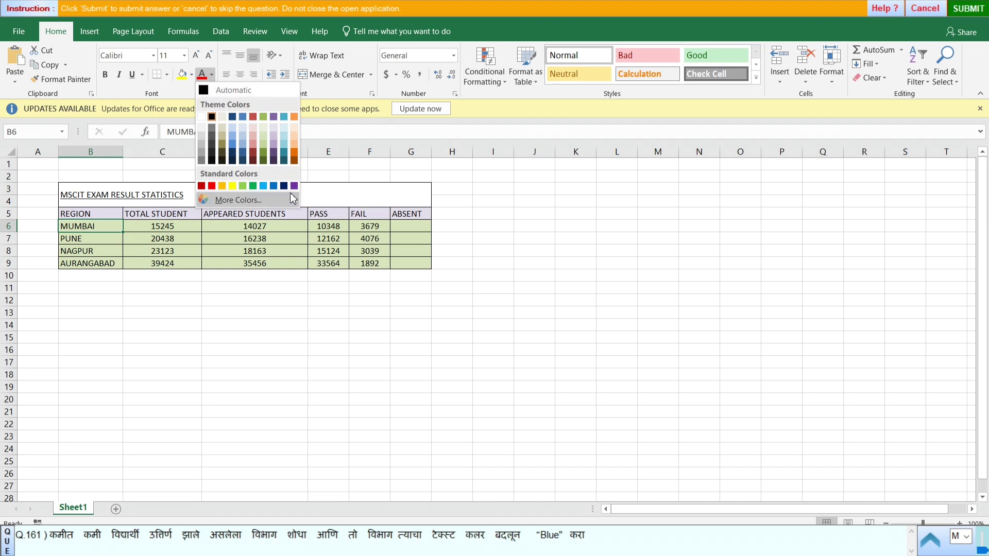
pyautogui.click(275, 187)
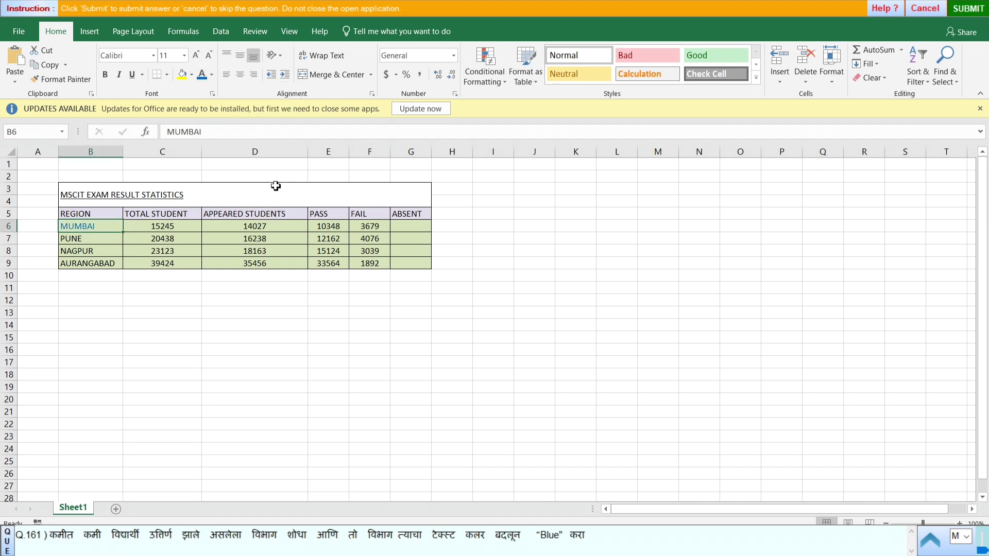
pyautogui.click(266, 299)
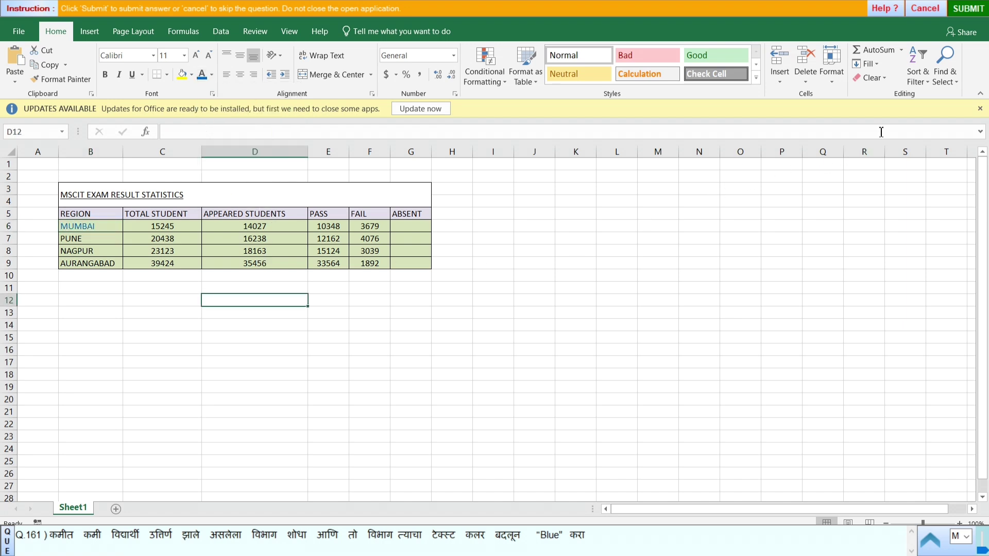
# Submit the blue font color answer for question 161 and start question 162
pyautogui.click(968, 9)
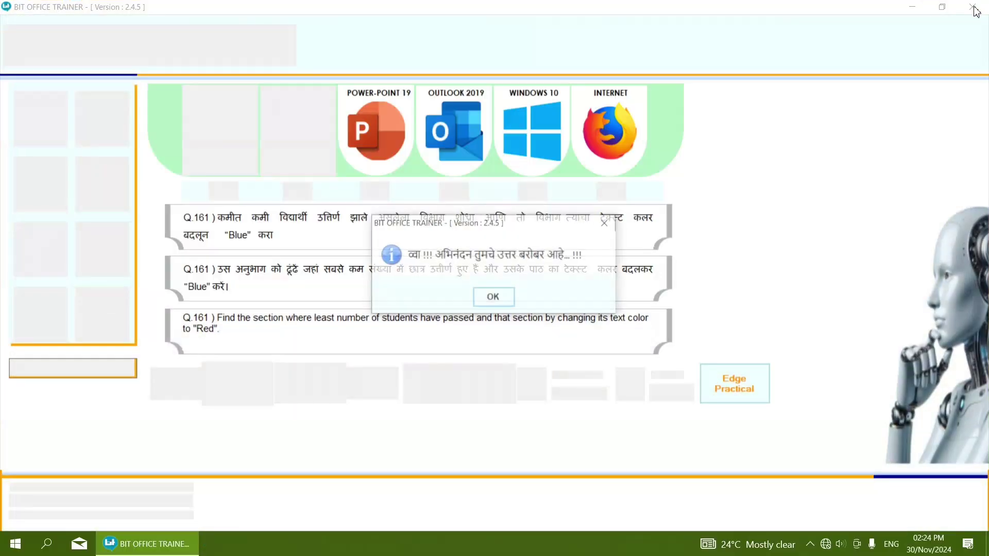
pyautogui.click(493, 297)
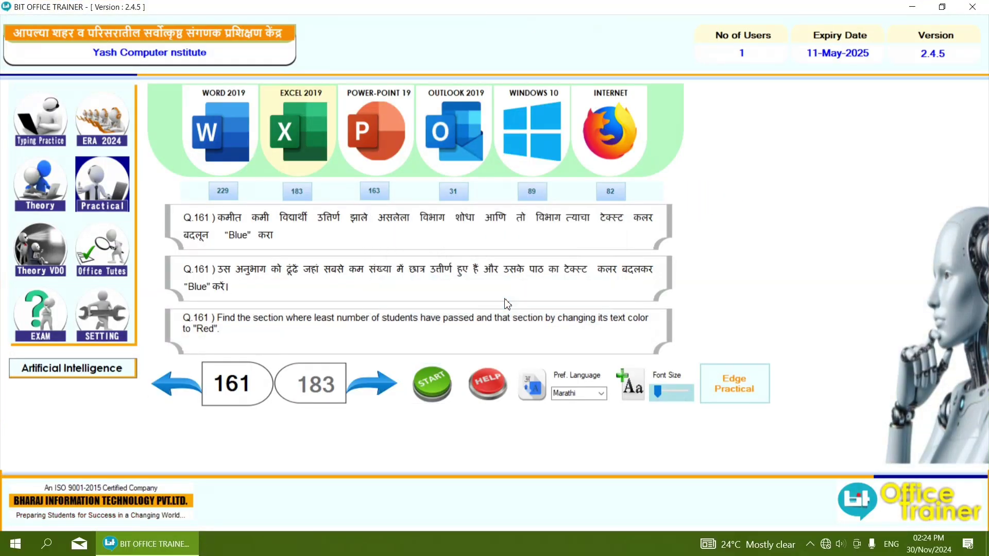
pyautogui.click(426, 379)
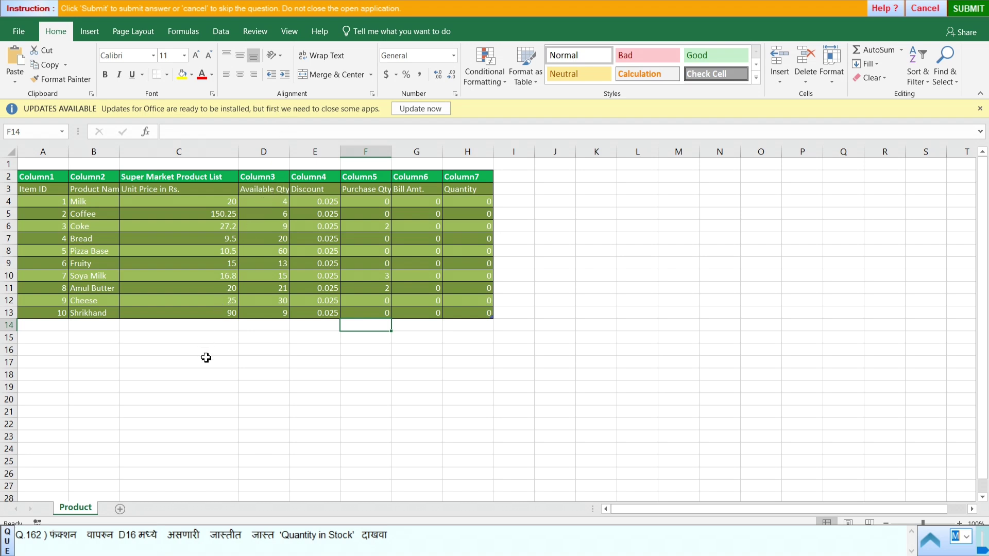
# Enter a MAX function over the available quantities D4:D13 in cell D16
pyautogui.click(257, 354)
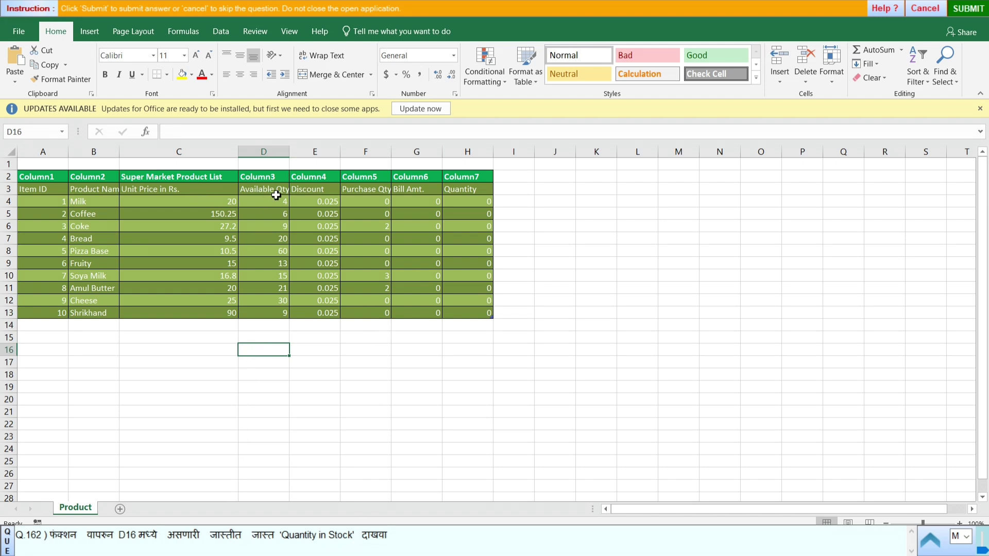
pyautogui.click(901, 50)
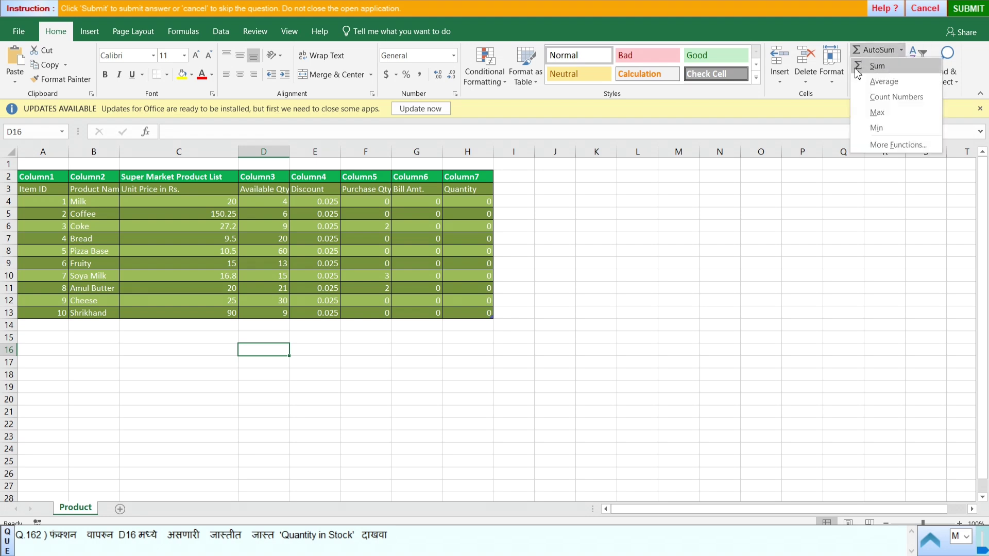
pyautogui.click(868, 113)
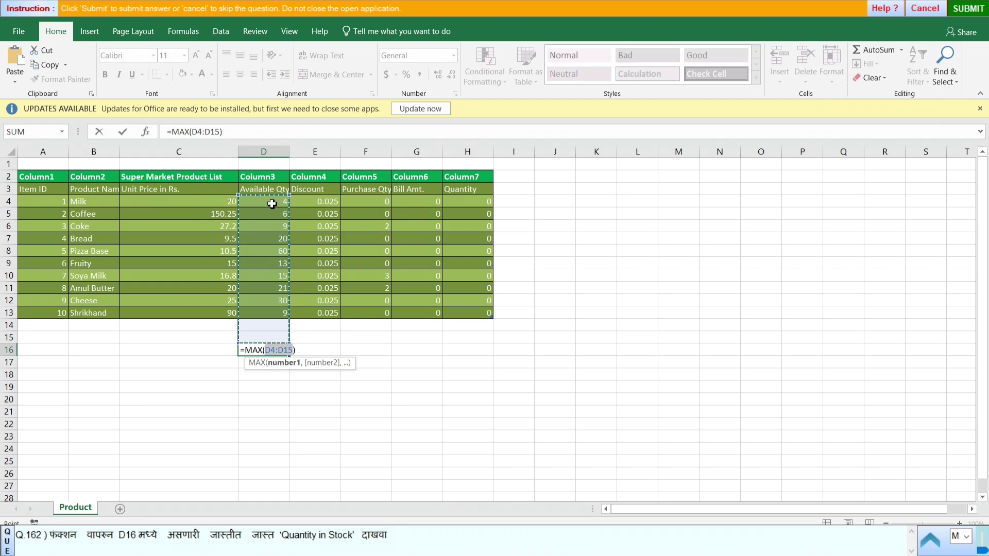
pyautogui.moveTo(273, 203); pyautogui.dragTo(287, 310)
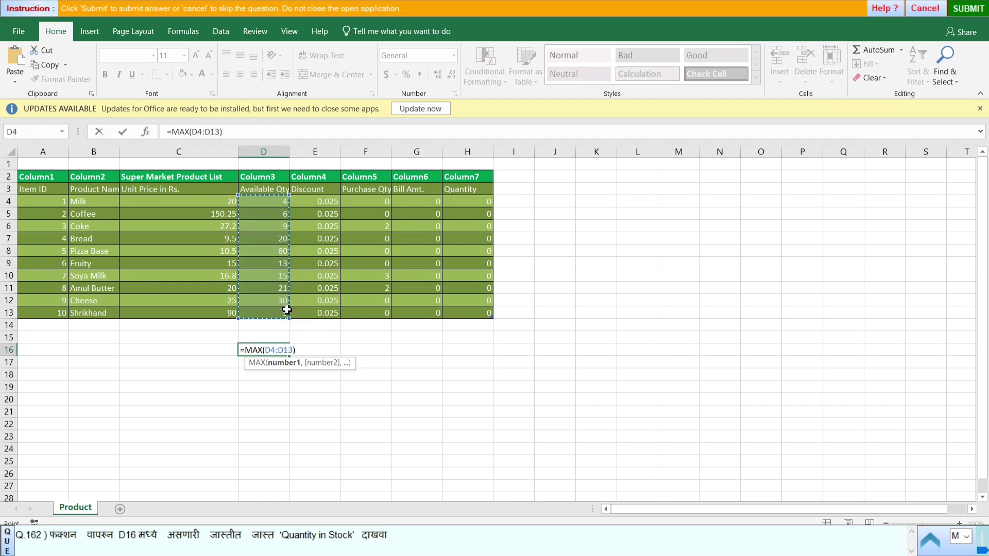
pyautogui.press('Return')
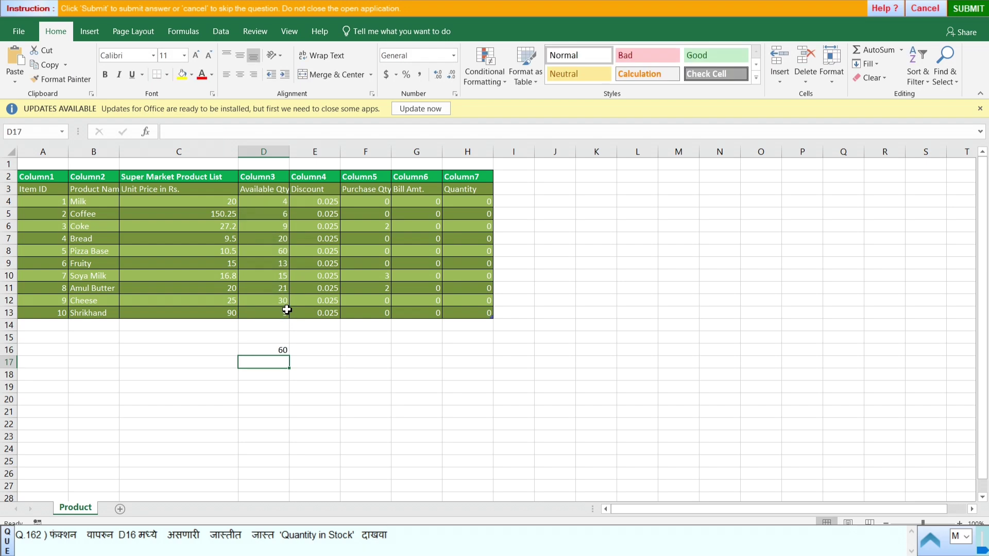
pyautogui.click(266, 352)
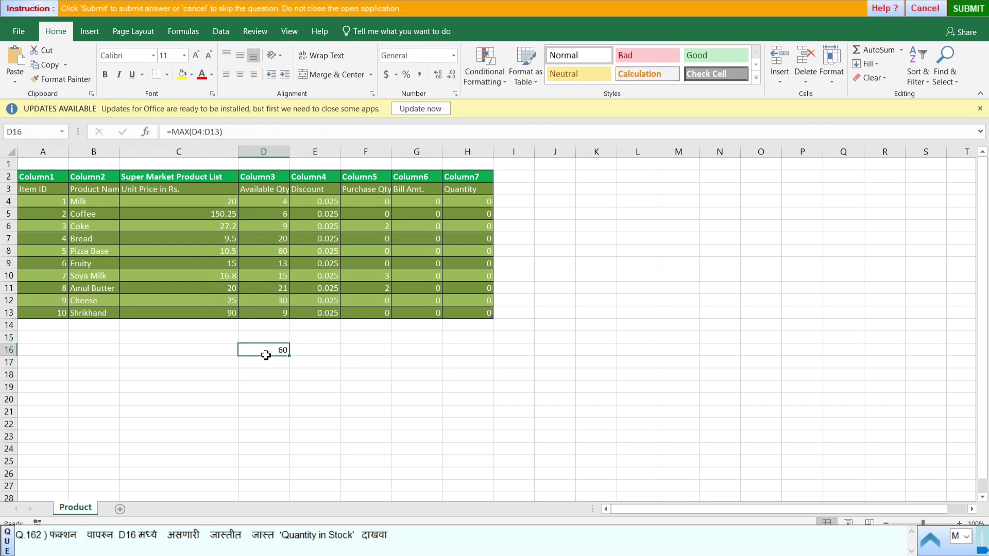
pyautogui.click(364, 353)
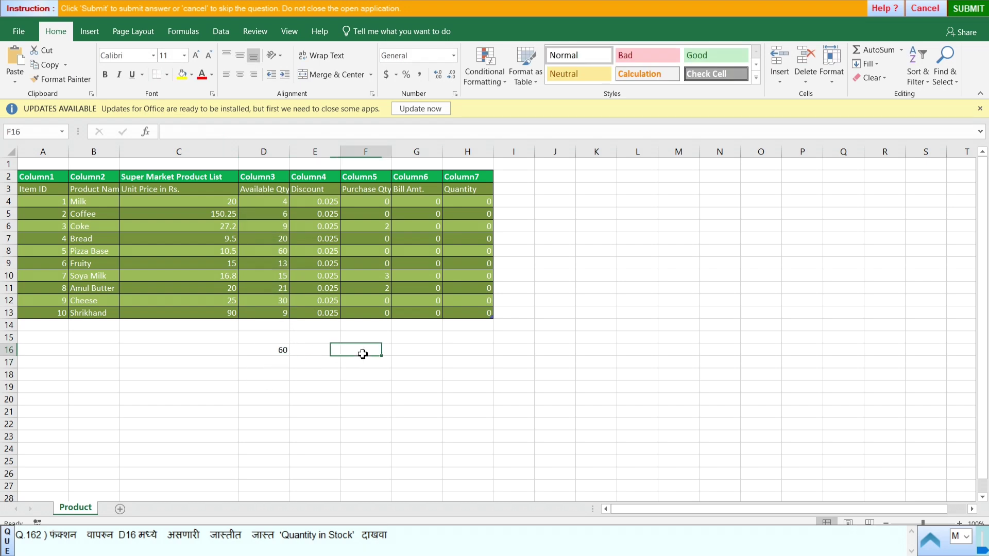
# Submit the maximum stock quantity answer for question 162 and start question 163
pyautogui.click(959, 8)
pyautogui.click(502, 303)
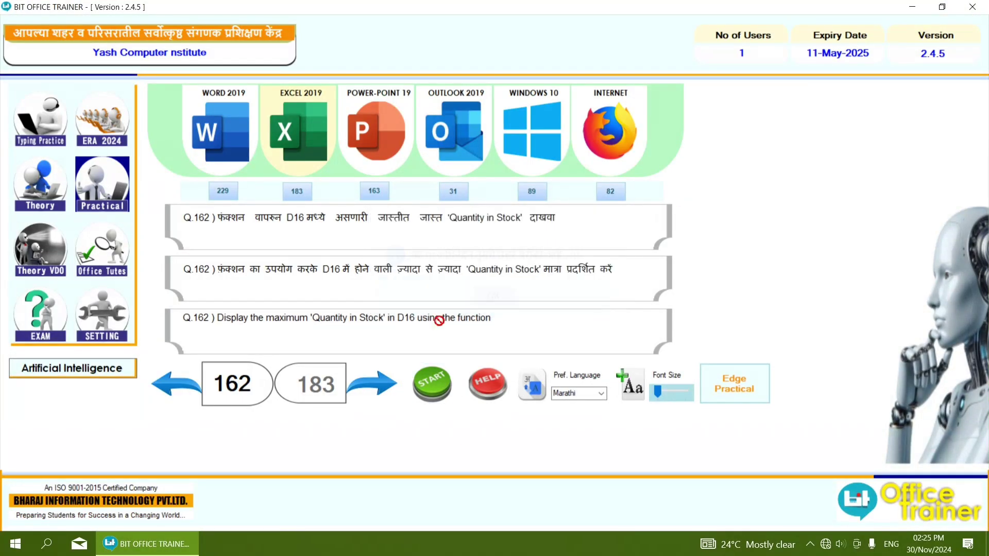
pyautogui.click(436, 375)
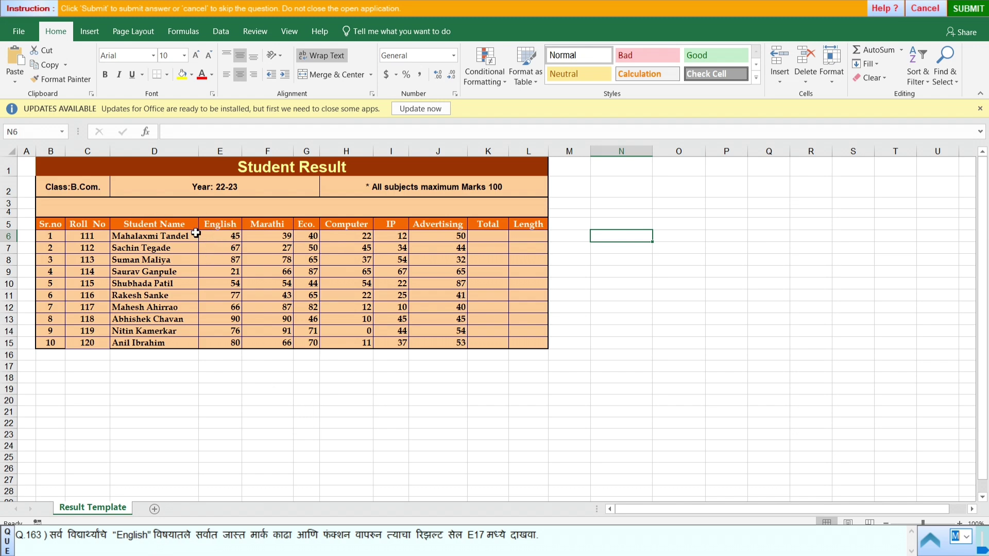
# Enter a MAX function over the English marks E6:E15 in cell E17
pyautogui.click(223, 368)
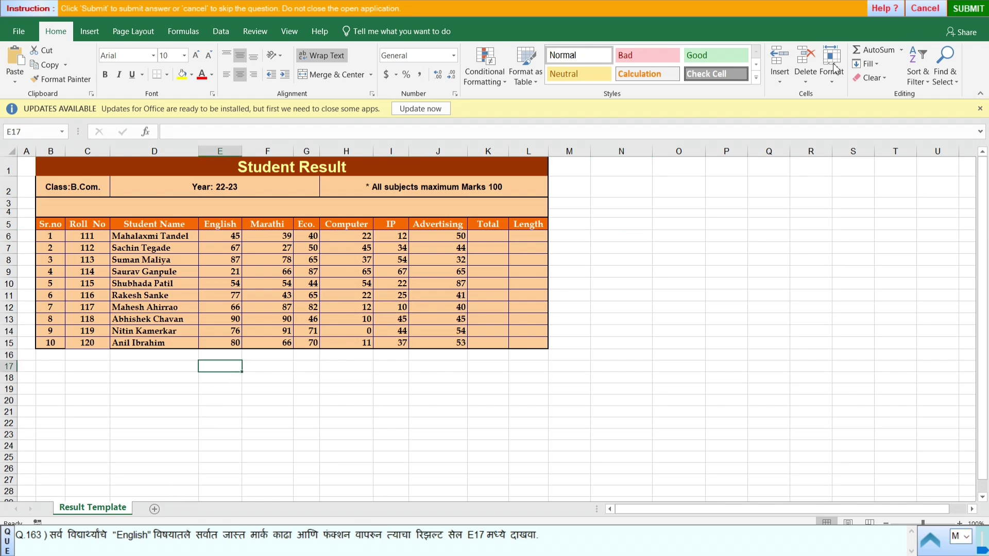
pyautogui.click(902, 50)
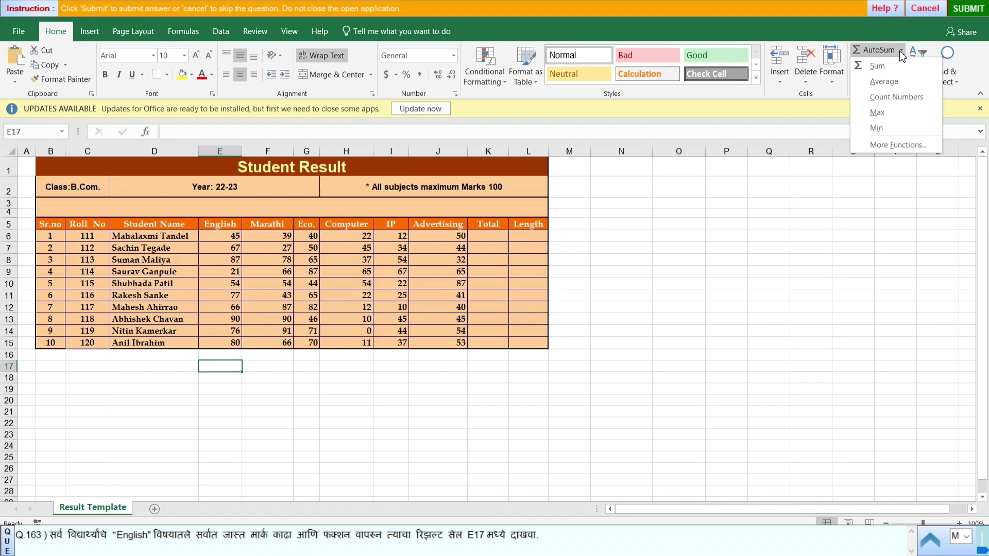
pyautogui.click(898, 117)
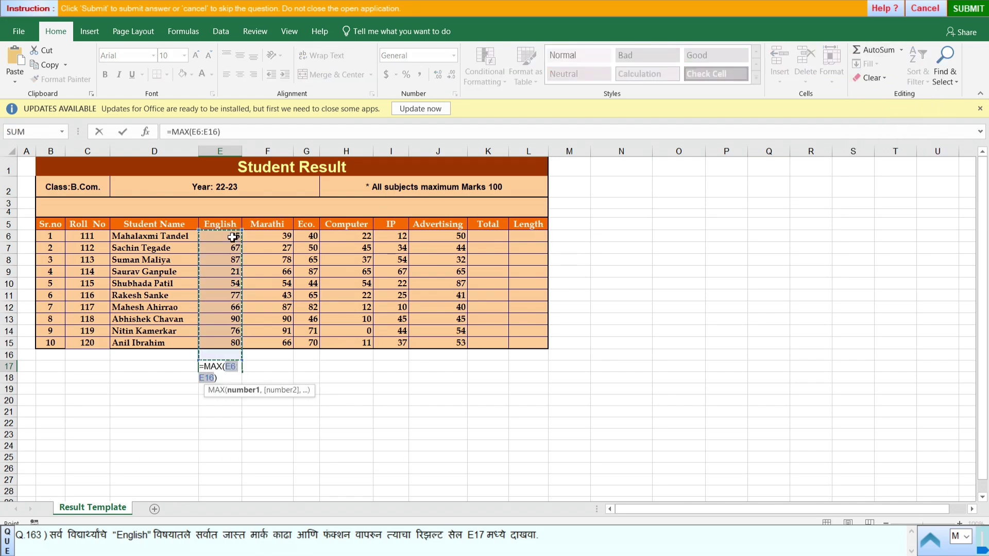
pyautogui.moveTo(233, 238); pyautogui.dragTo(234, 343)
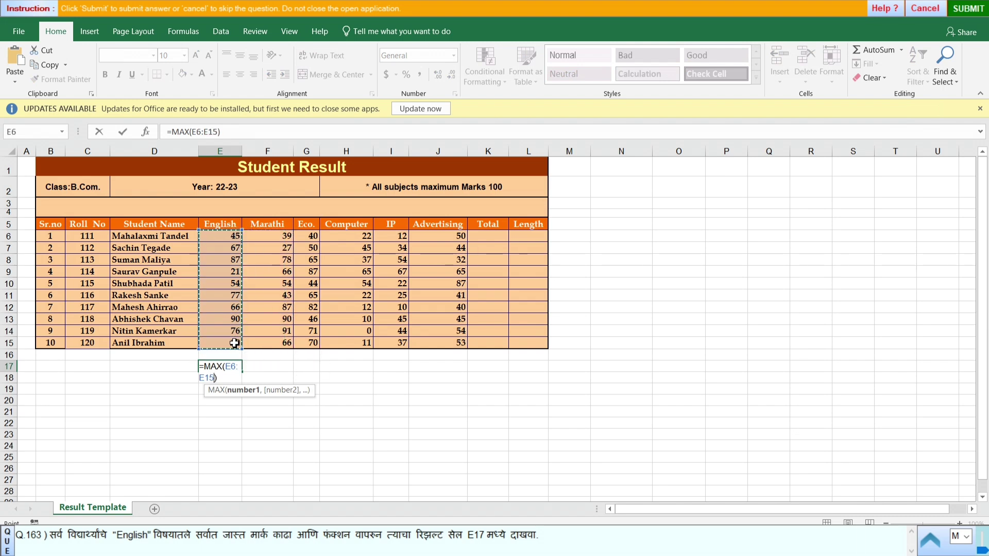
pyautogui.press('Return')
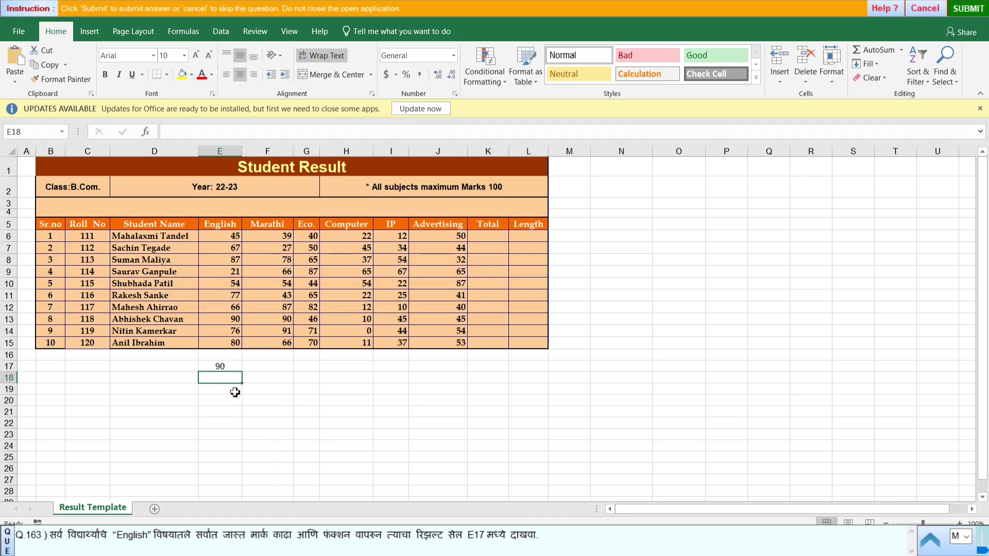
pyautogui.click(215, 367)
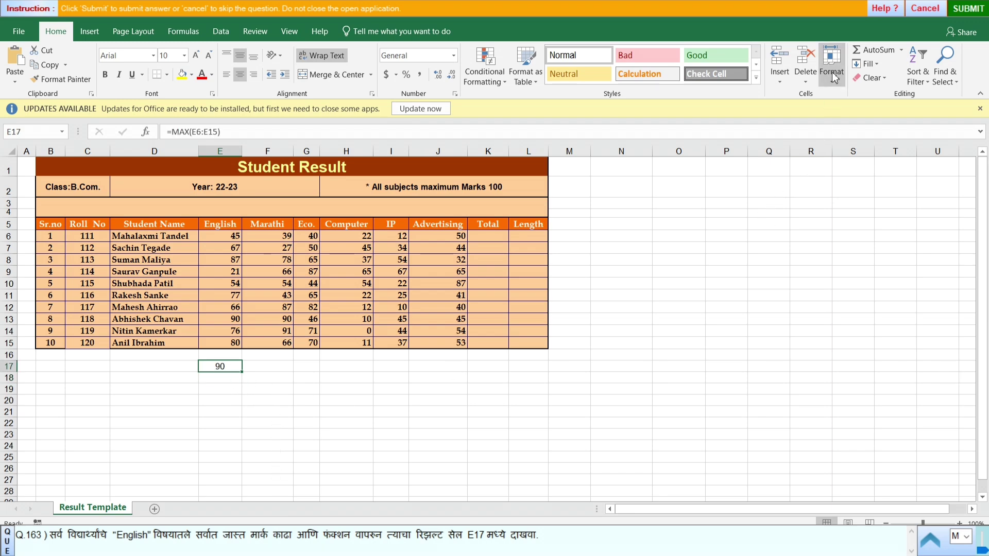
# Submit the highest English marks answer for question 163 and start question 164
pyautogui.click(968, 9)
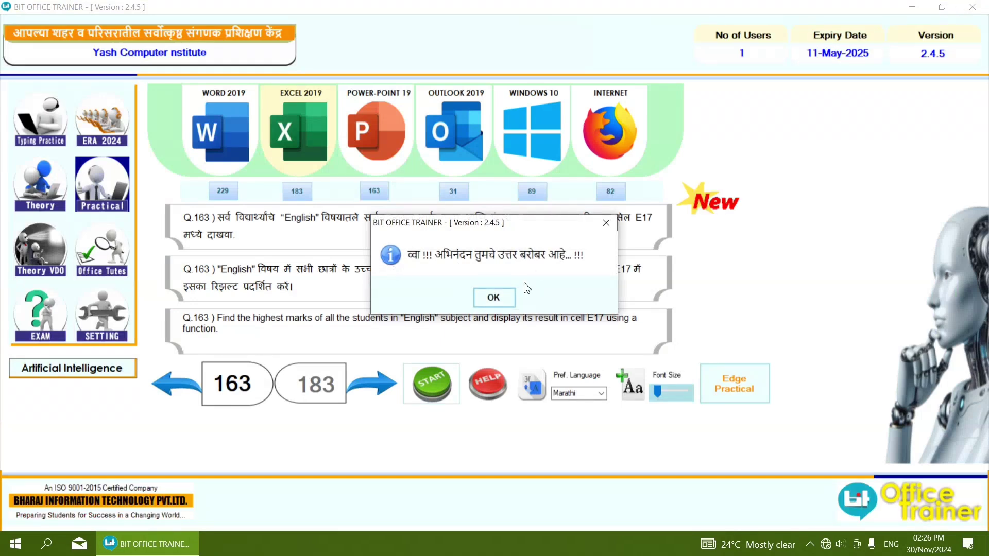
pyautogui.click(508, 306)
pyautogui.click(372, 384)
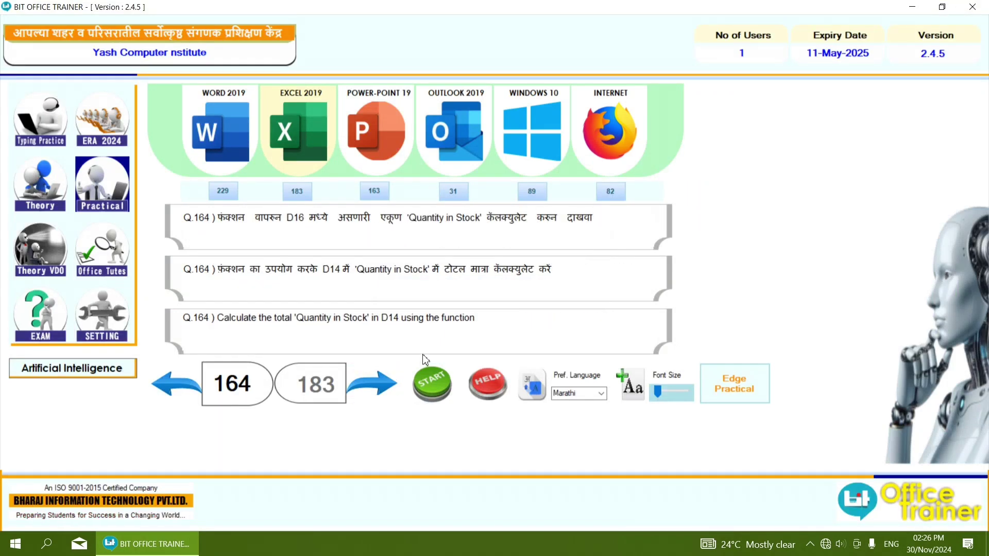
pyautogui.click(417, 377)
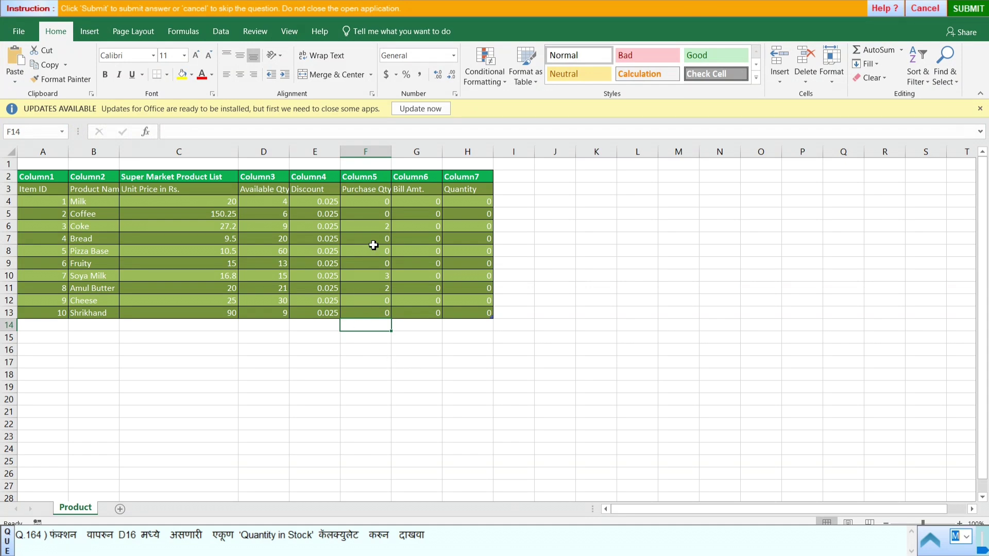
# Enter a SUM function over the available quantities D4:D13 in cell D16
pyautogui.click(270, 354)
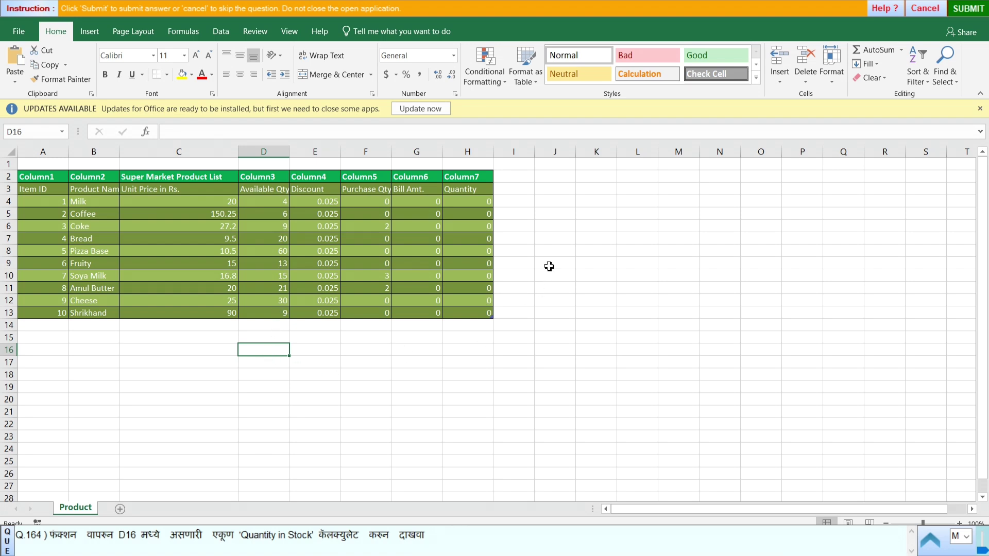
pyautogui.click(900, 50)
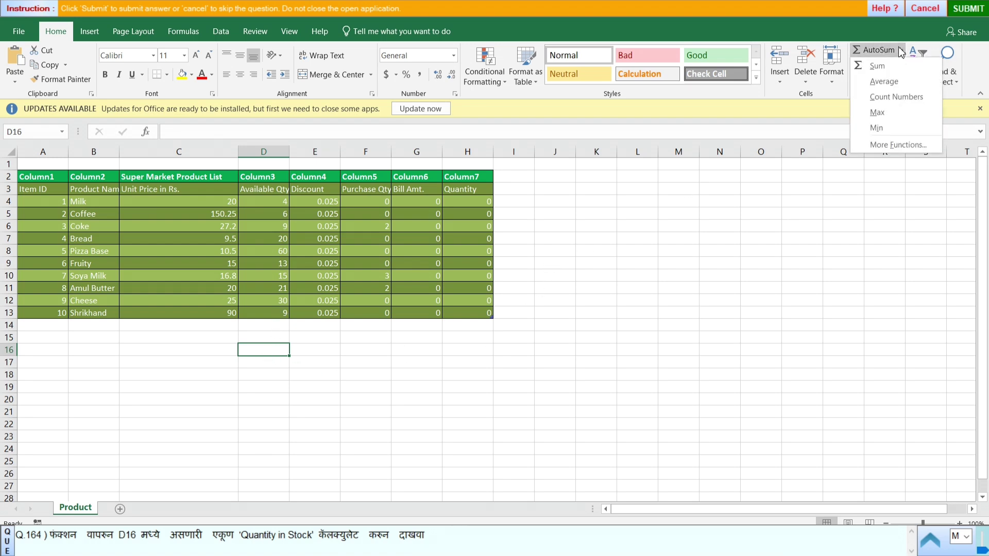
pyautogui.click(879, 69)
pyautogui.click(255, 204)
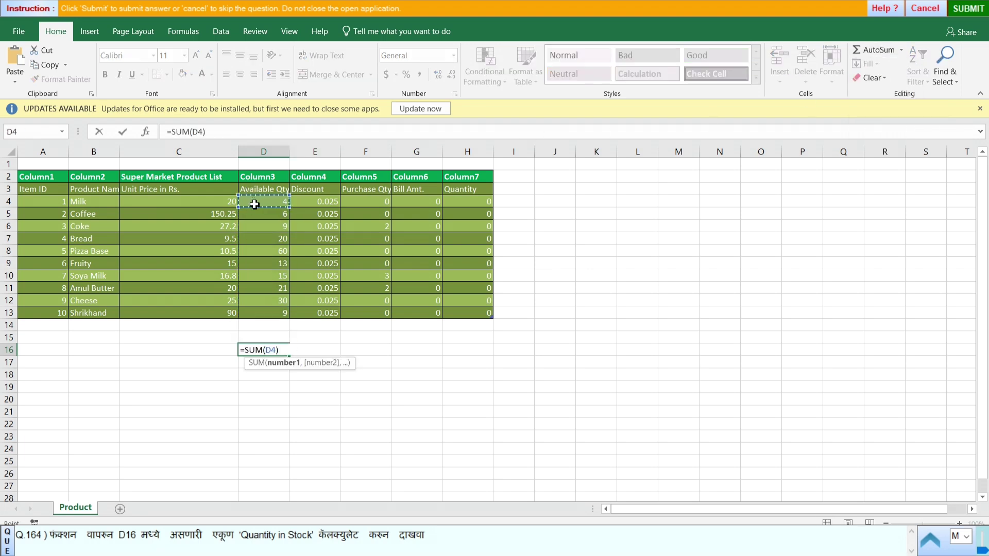
pyautogui.moveTo(254, 204); pyautogui.dragTo(267, 313)
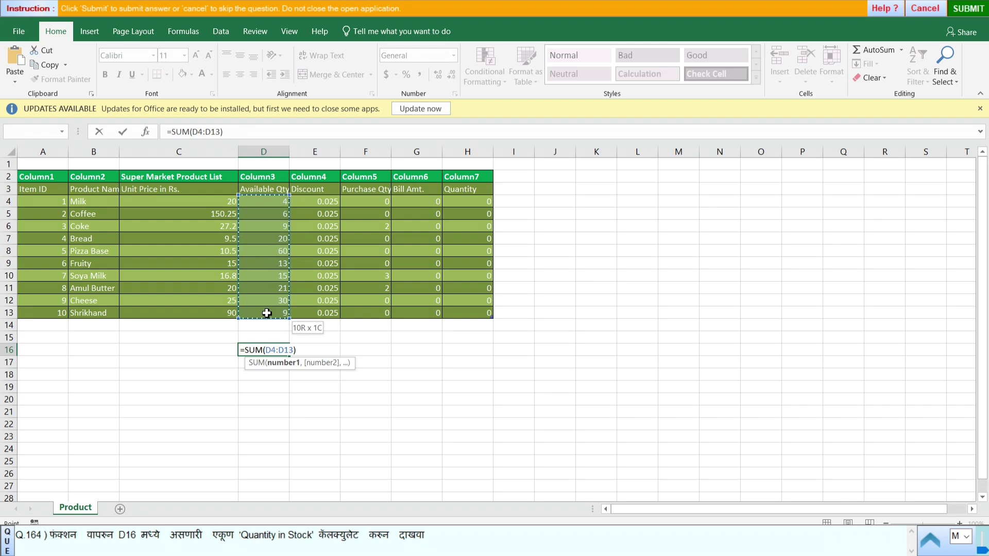
pyautogui.moveTo(267, 314); pyautogui.dragTo(267, 313)
pyautogui.press('Return')
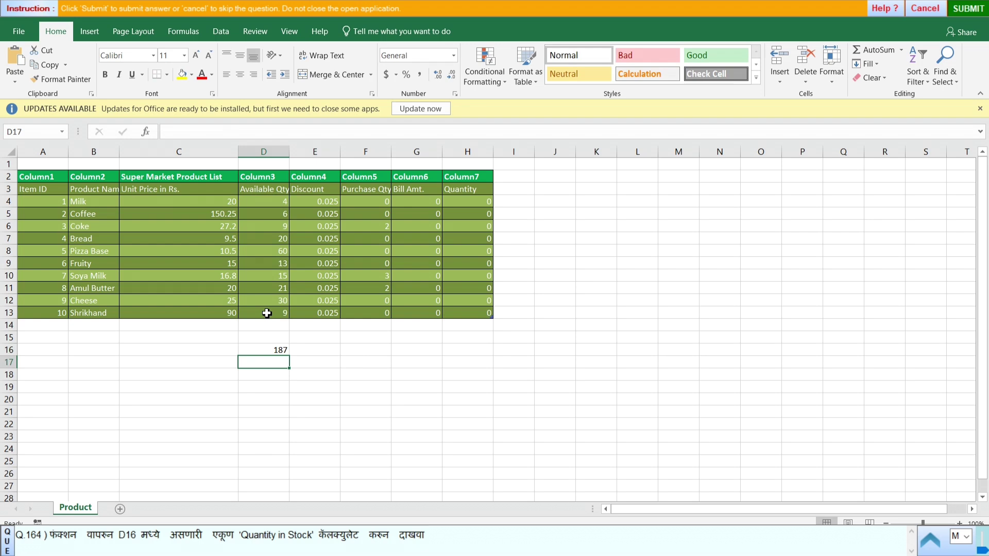
pyautogui.click(278, 351)
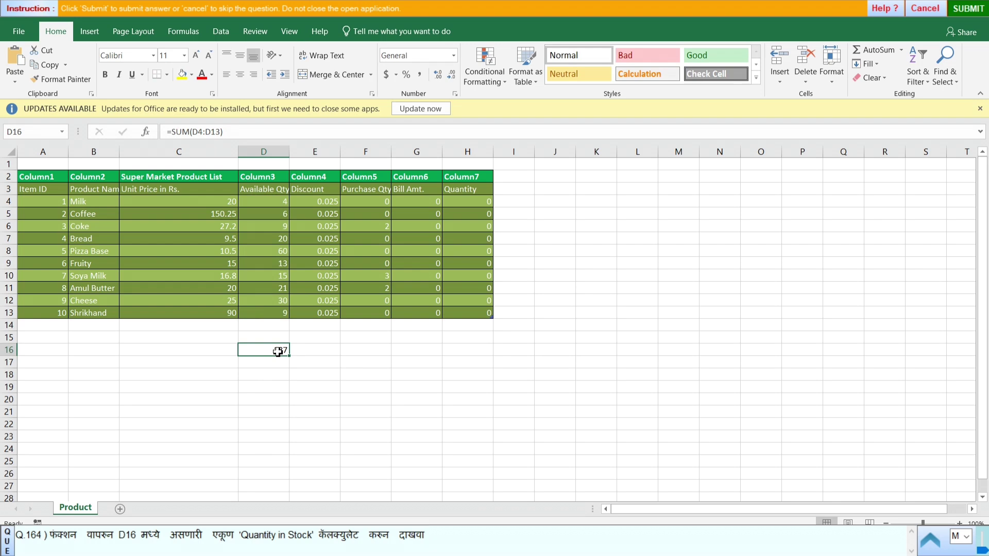
pyautogui.click(521, 353)
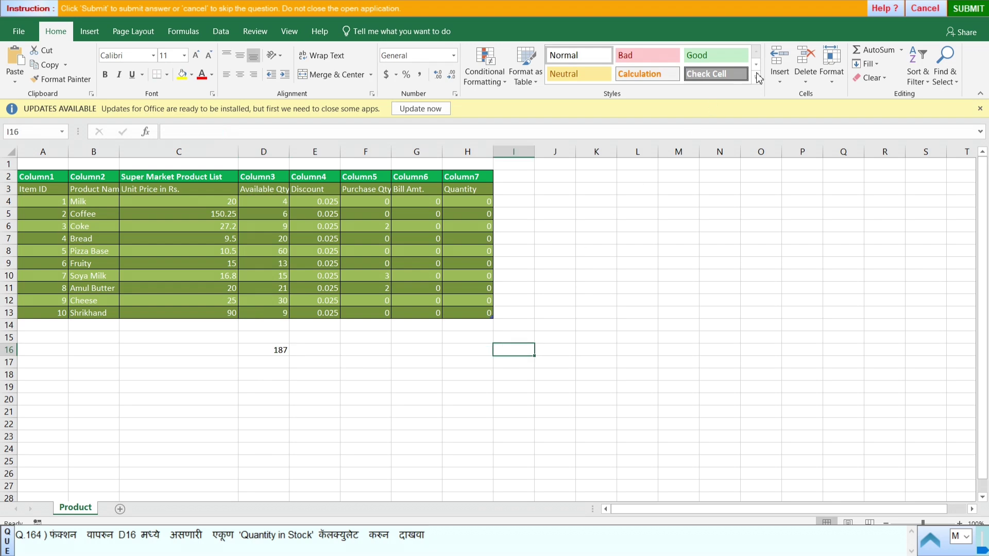
# Submit the total stock quantity answer for question 164 and start question 165
pyautogui.click(982, 7)
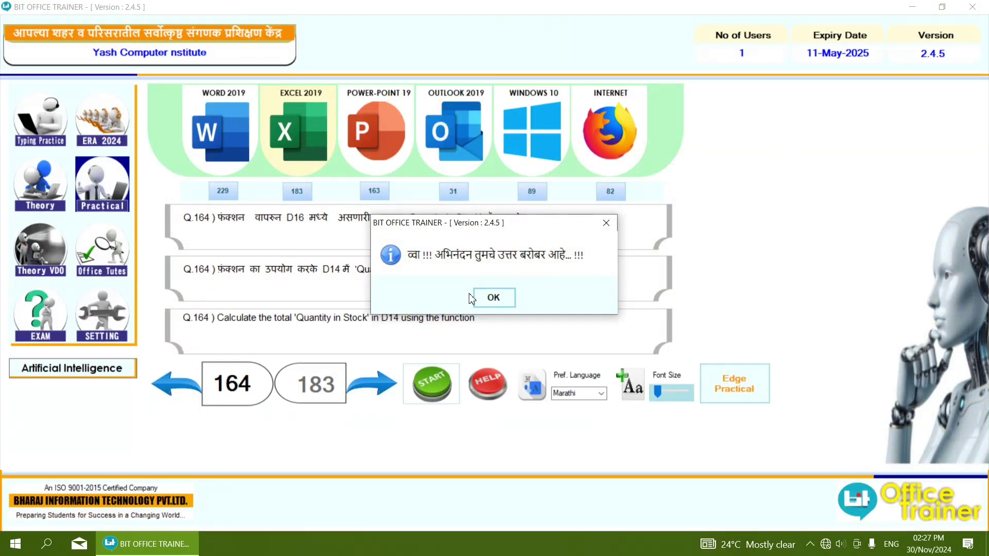
pyautogui.click(495, 296)
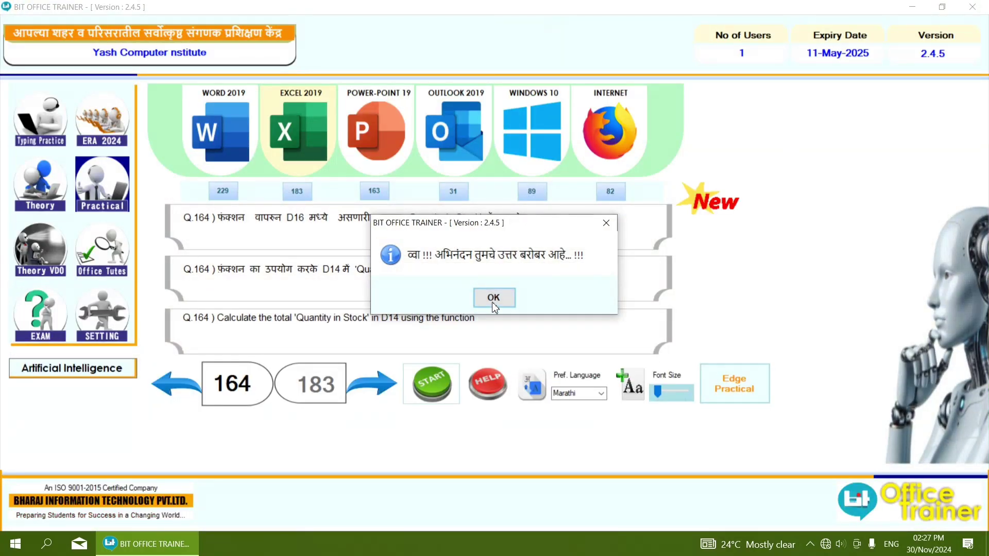
pyautogui.click(424, 387)
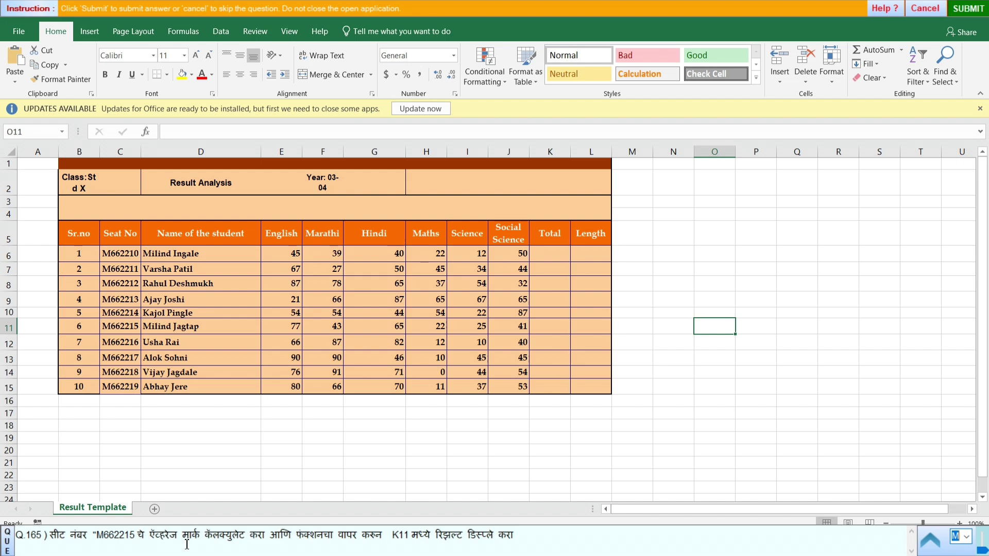
# Enter an AVERAGE function over the sixth student's marks E11:J11 in cell K11
pyautogui.click(547, 327)
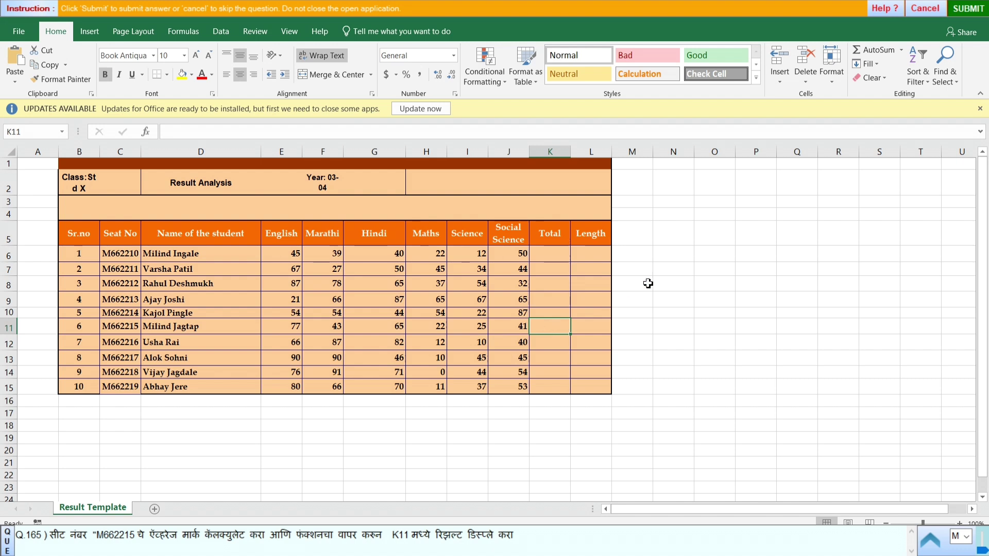
pyautogui.click(902, 50)
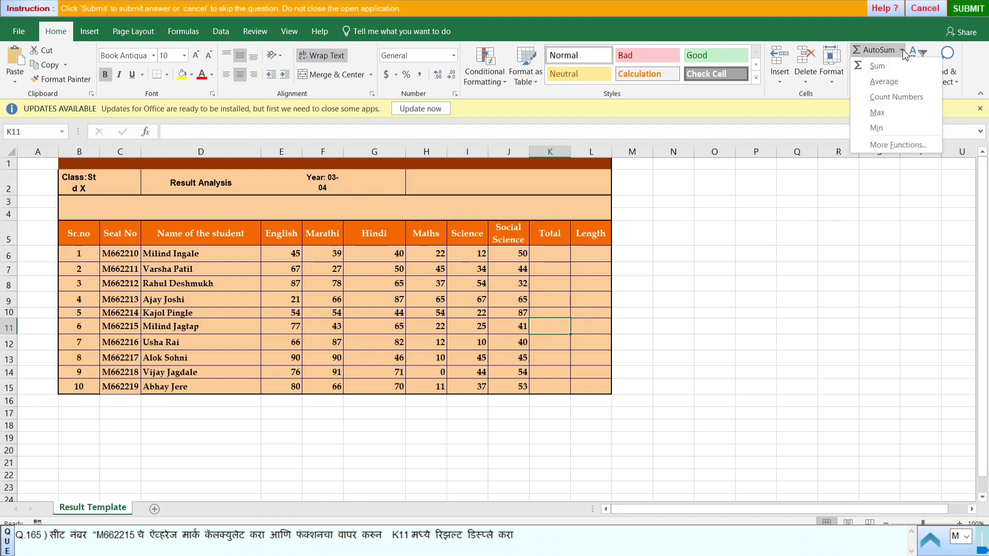
pyautogui.click(879, 82)
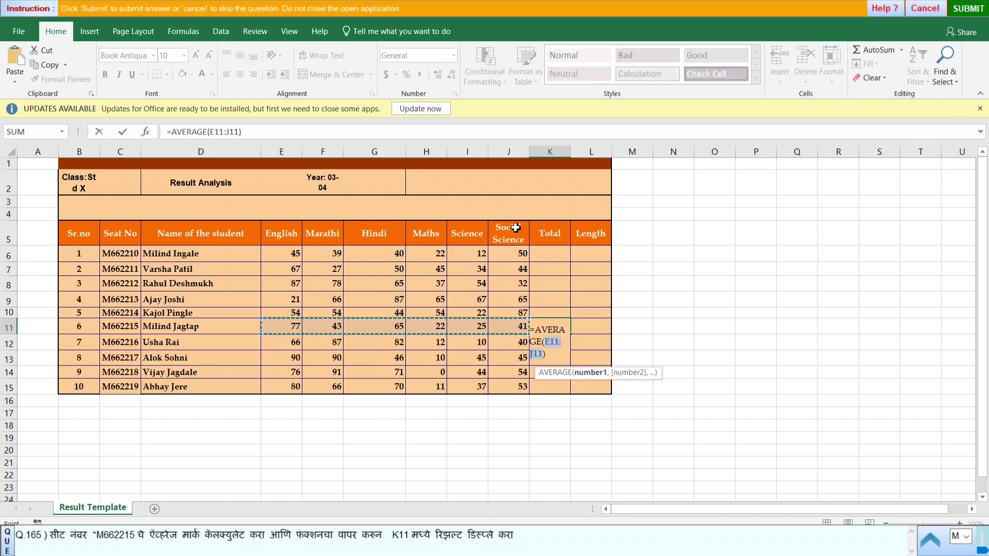
pyautogui.moveTo(276, 326); pyautogui.dragTo(503, 324)
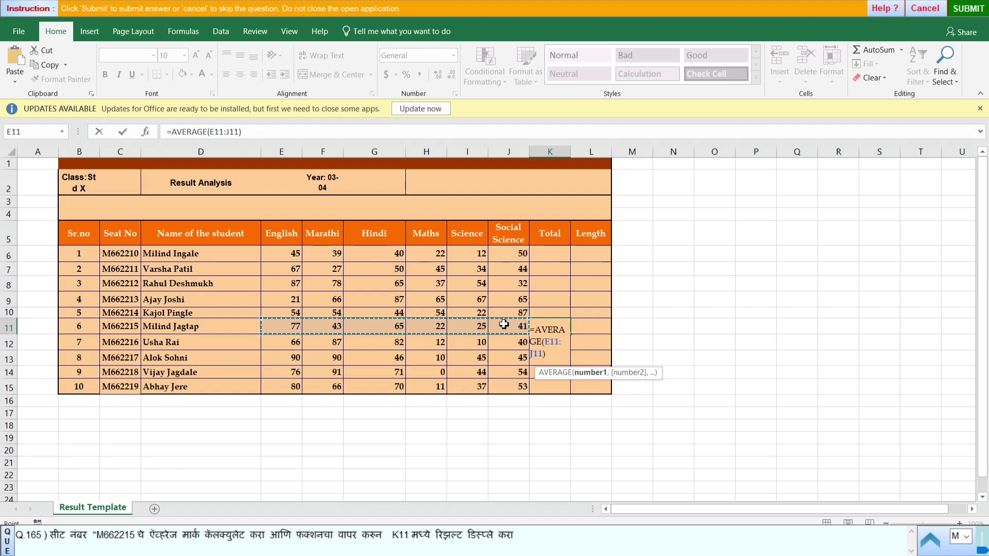
pyautogui.press('Return')
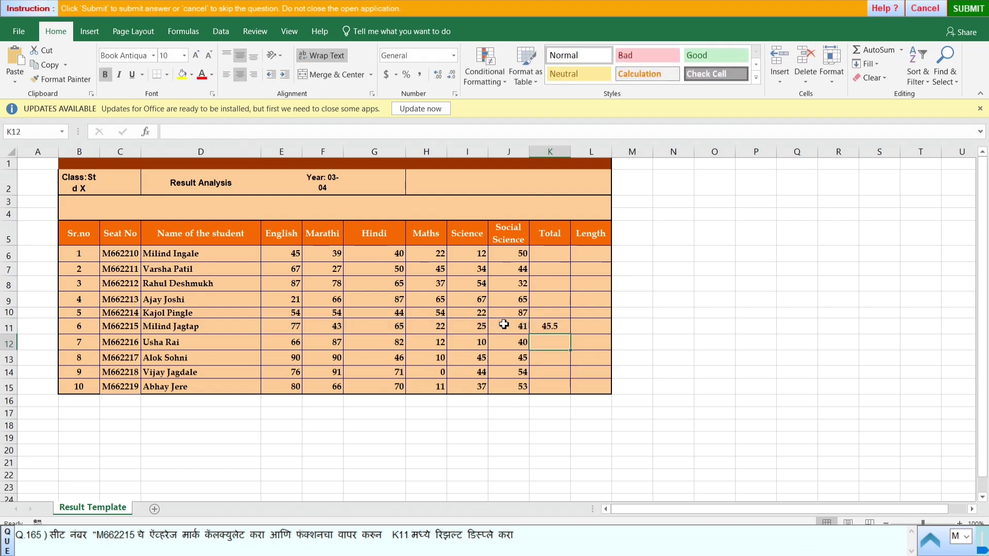
pyautogui.click(540, 327)
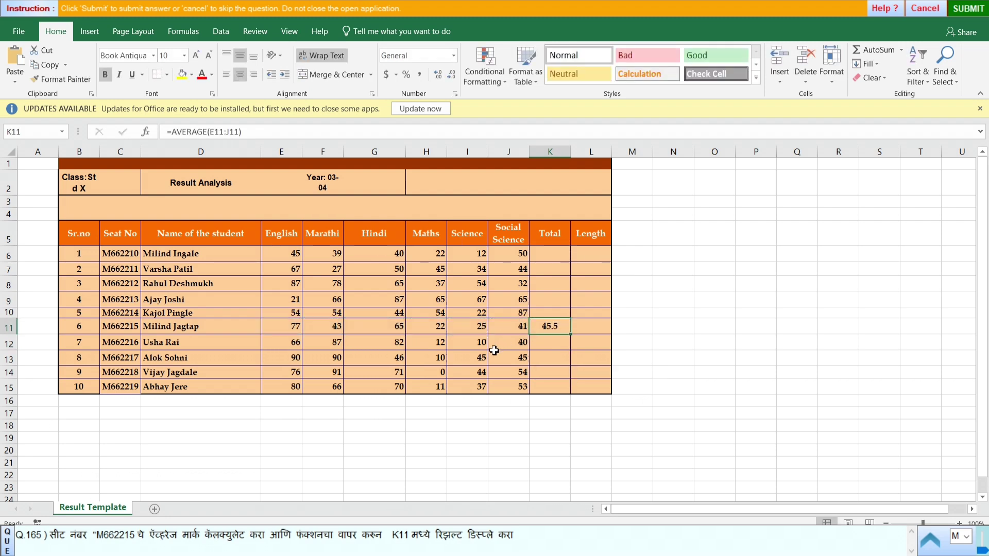
# Submit the student's average marks answer for question 165 and start question 166
pyautogui.click(579, 427)
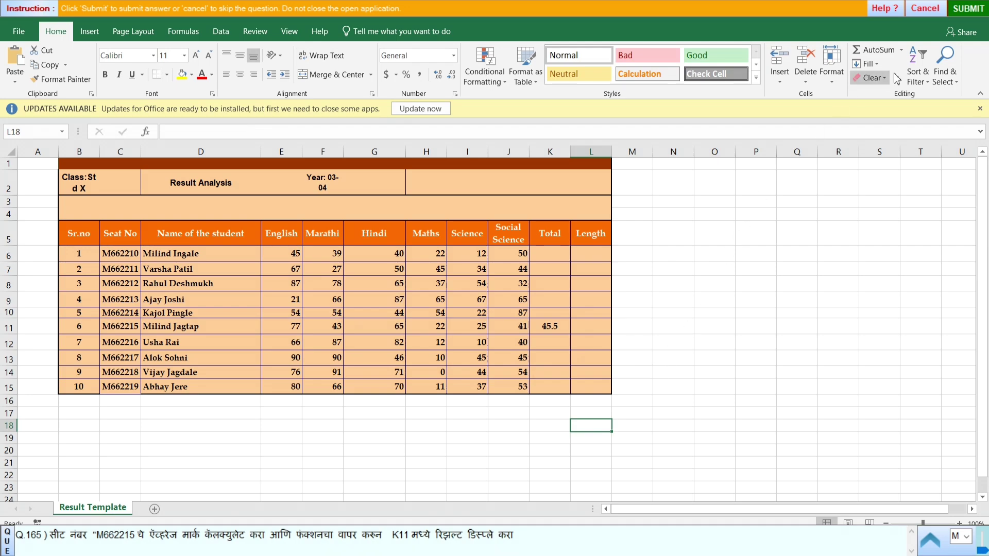
pyautogui.click(968, 8)
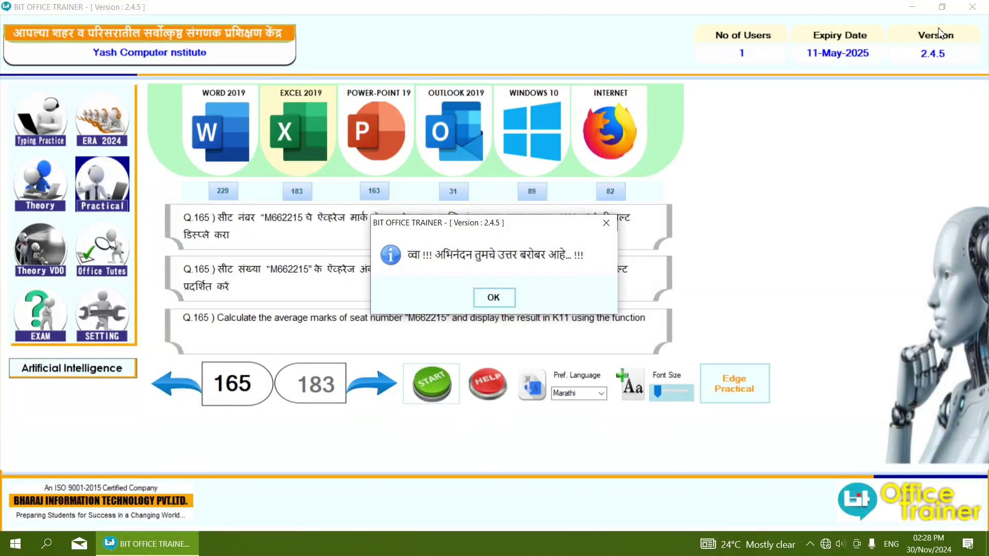
pyautogui.click(496, 301)
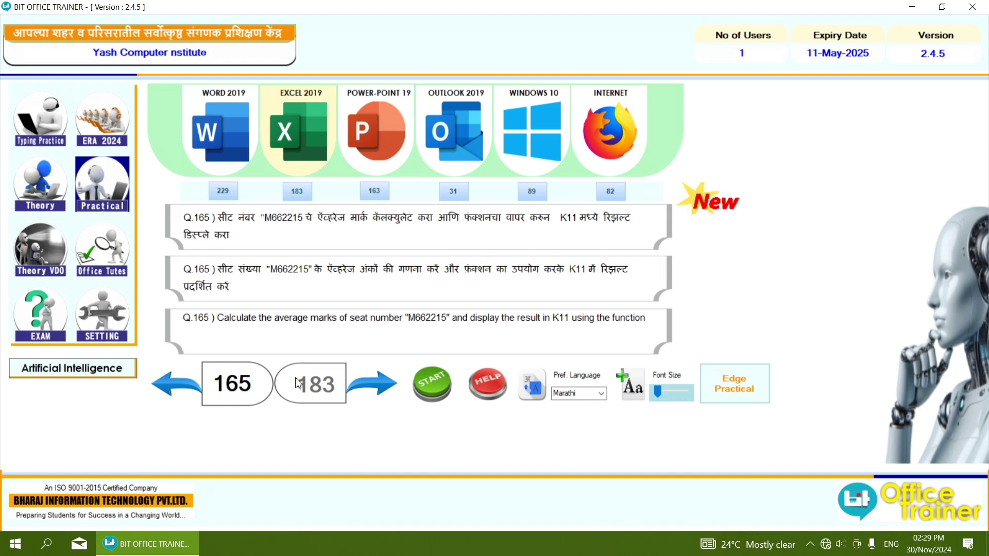
pyautogui.click(373, 385)
pyautogui.click(440, 389)
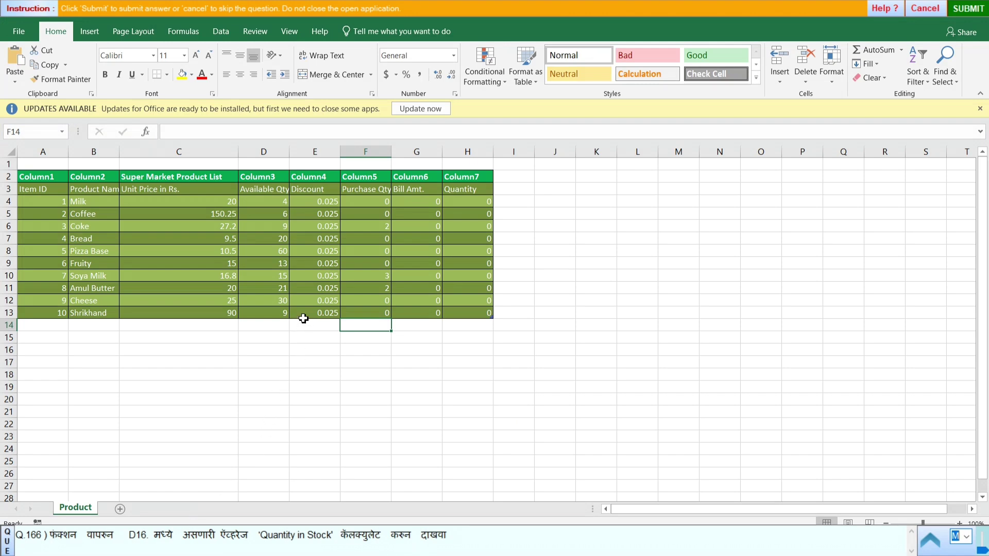
# Enter an AVERAGE function over the available quantities D4:D13 in cell D16
pyautogui.click(261, 355)
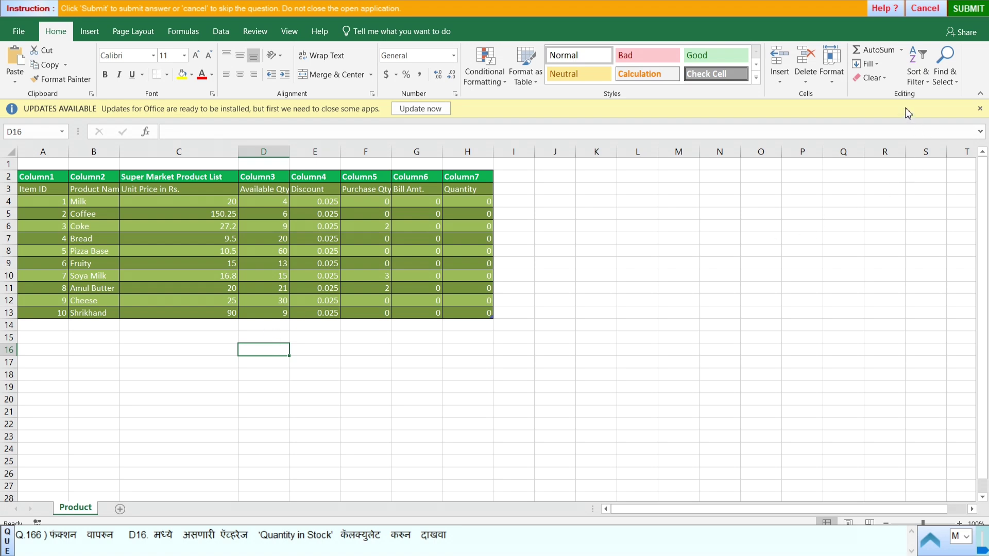
pyautogui.click(902, 51)
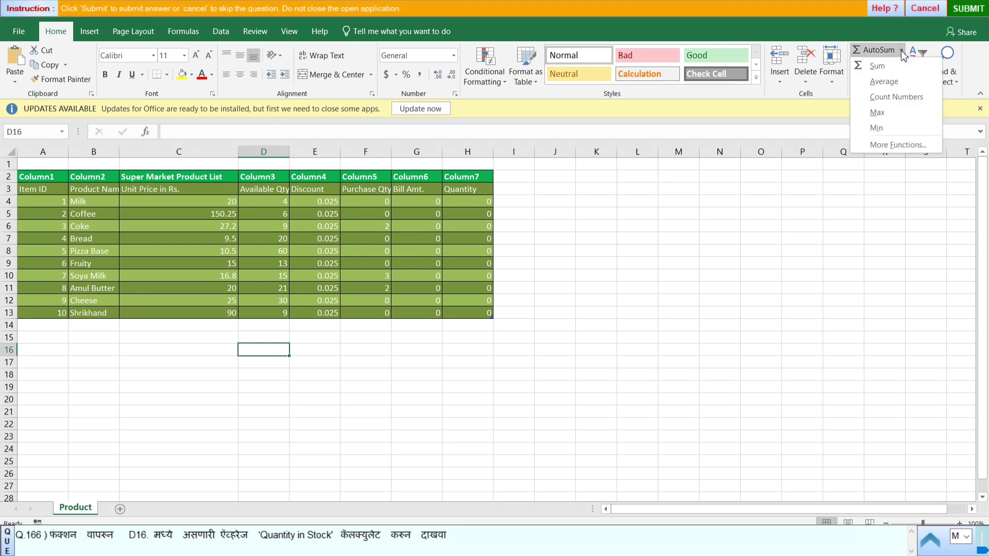
pyautogui.click(884, 82)
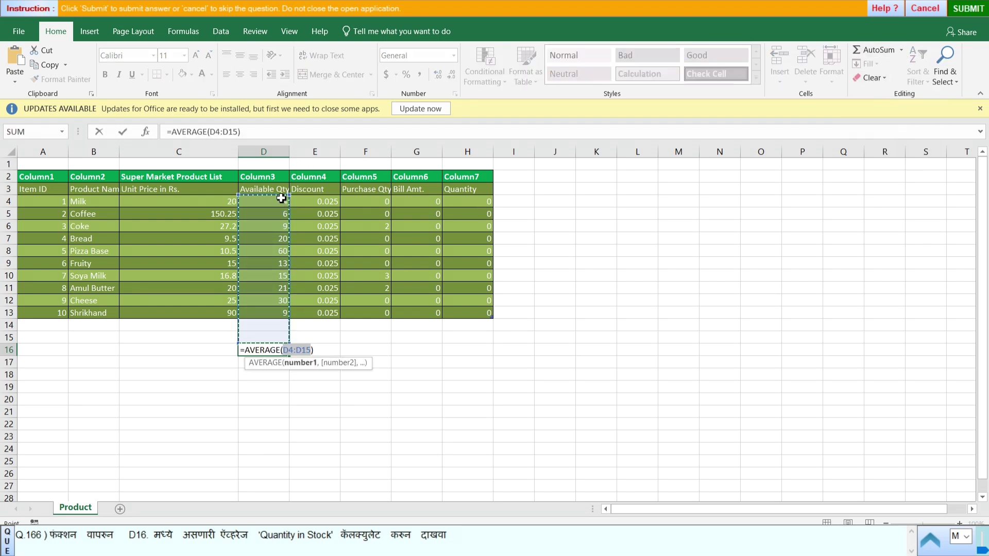
pyautogui.moveTo(284, 200); pyautogui.dragTo(282, 308)
pyautogui.press('Return')
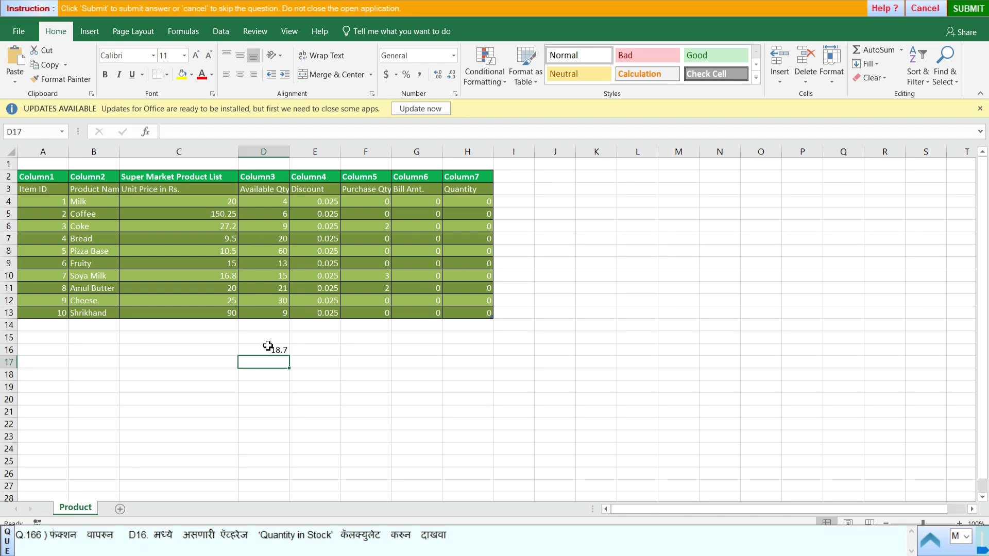
# Submit the average stock quantity answer for question 166 and start question 167
pyautogui.click(364, 363)
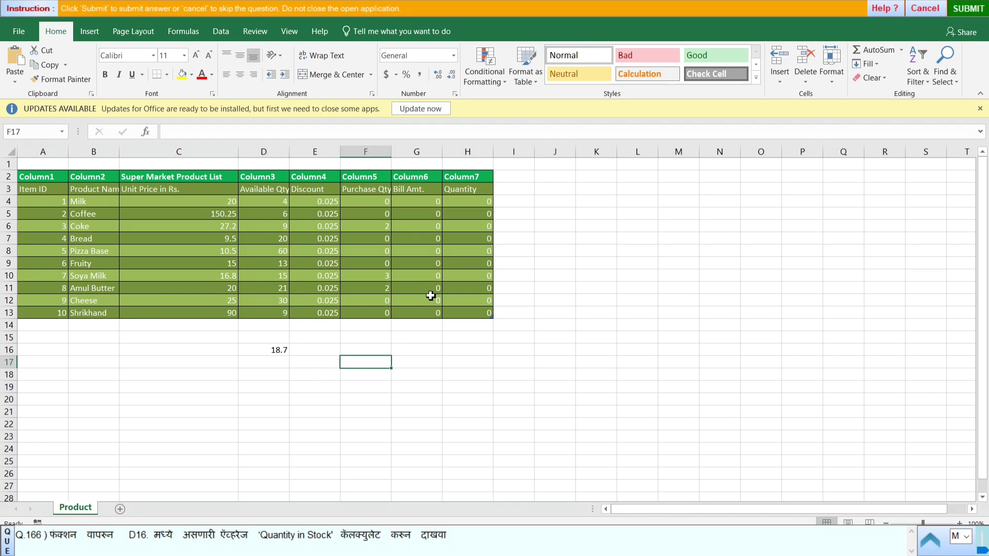
pyautogui.click(959, 8)
pyautogui.click(508, 295)
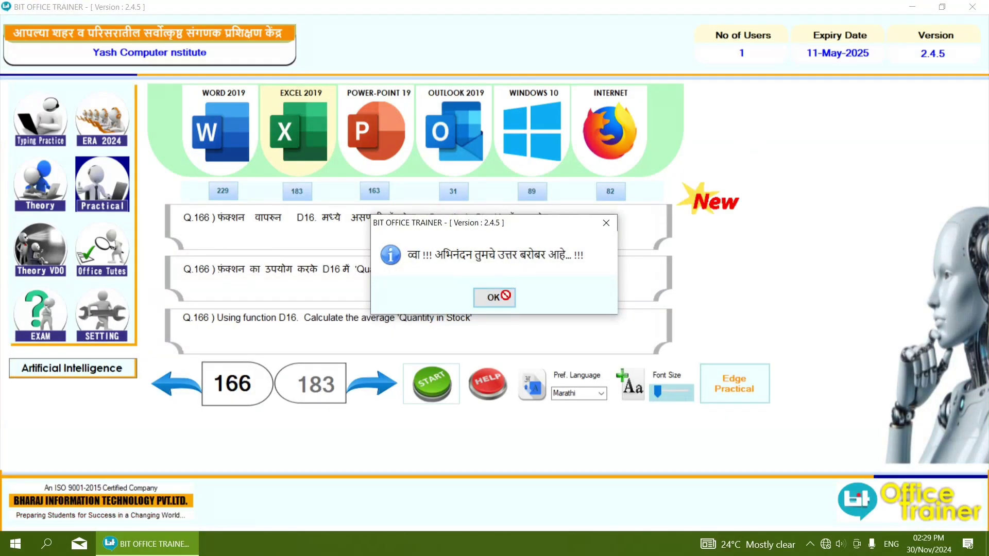
pyautogui.click(391, 388)
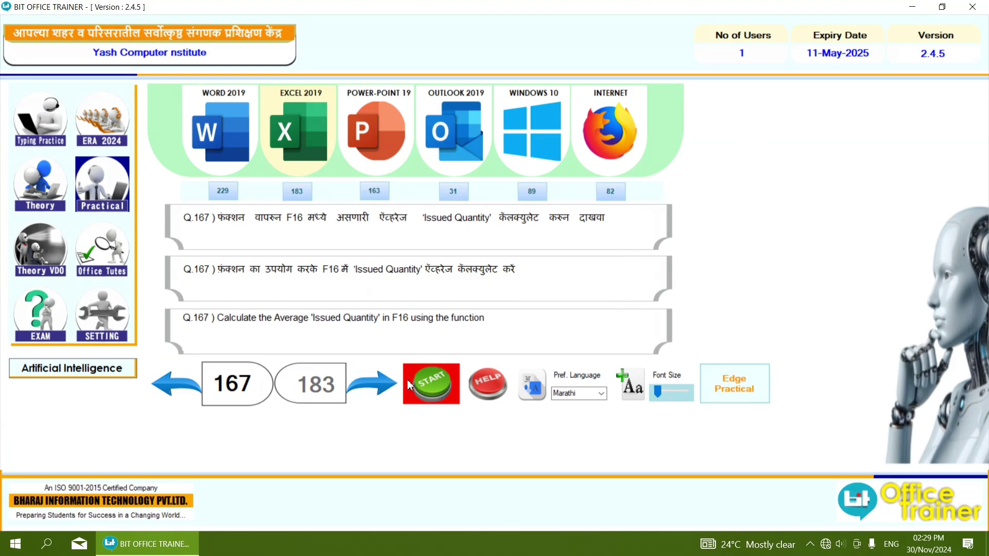
pyautogui.click(423, 386)
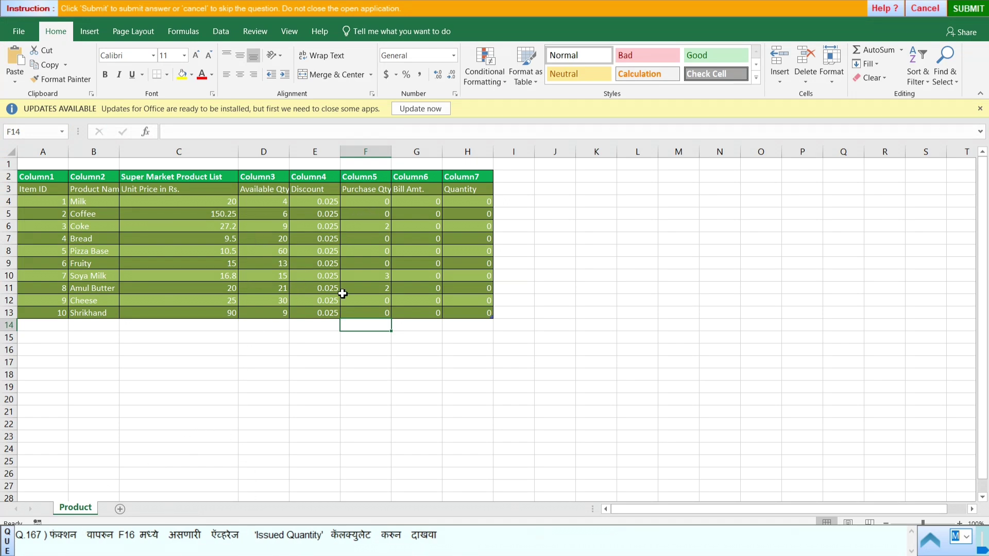
# Enter an AVERAGE function over the purchase quantities F4:F13 in cell F16
pyautogui.click(358, 348)
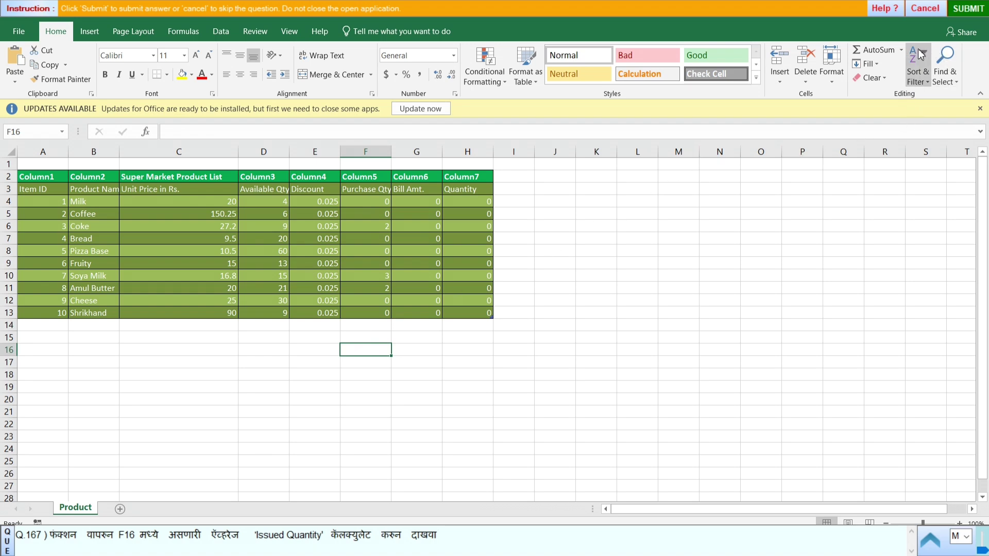
pyautogui.click(900, 52)
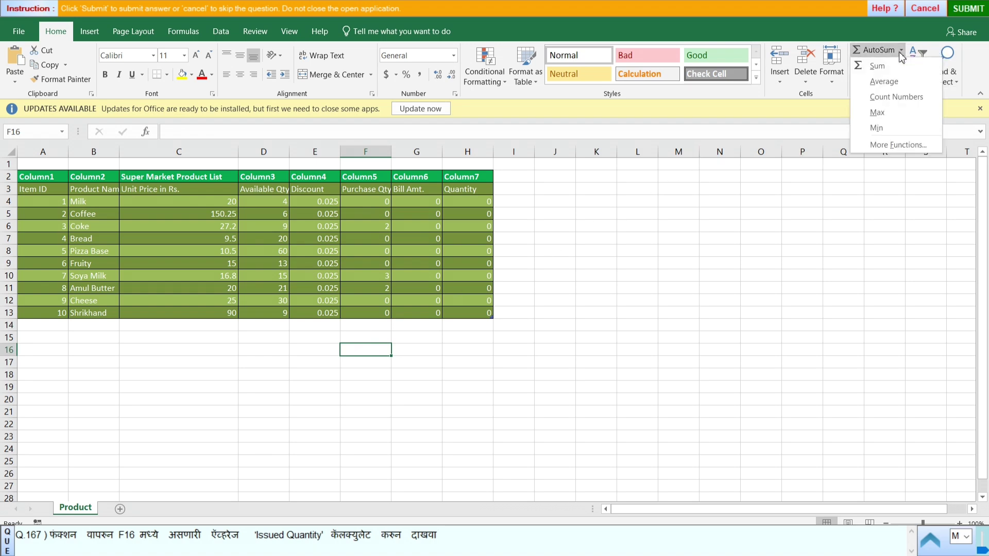
pyautogui.click(883, 82)
pyautogui.moveTo(366, 202); pyautogui.dragTo(383, 313)
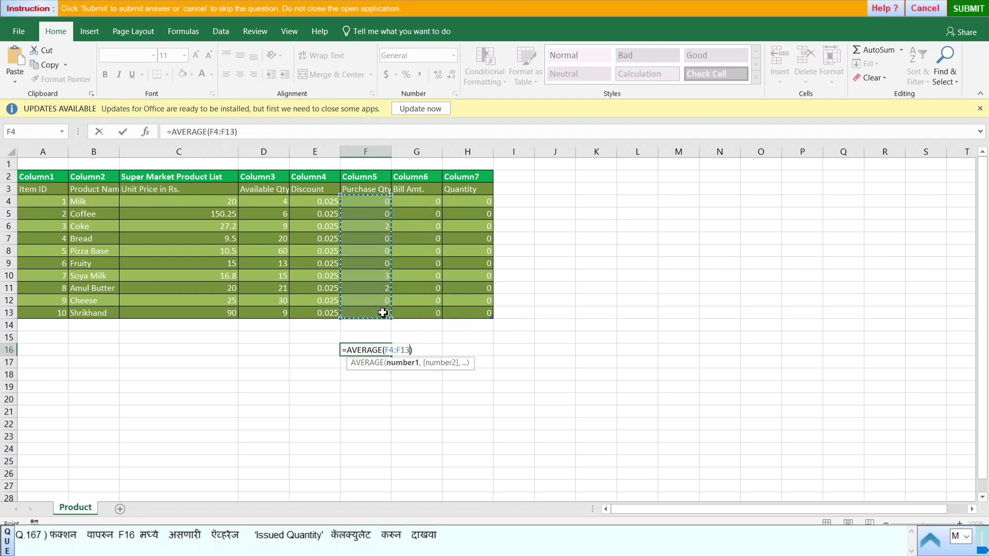
pyautogui.press('Return')
pyautogui.click(366, 353)
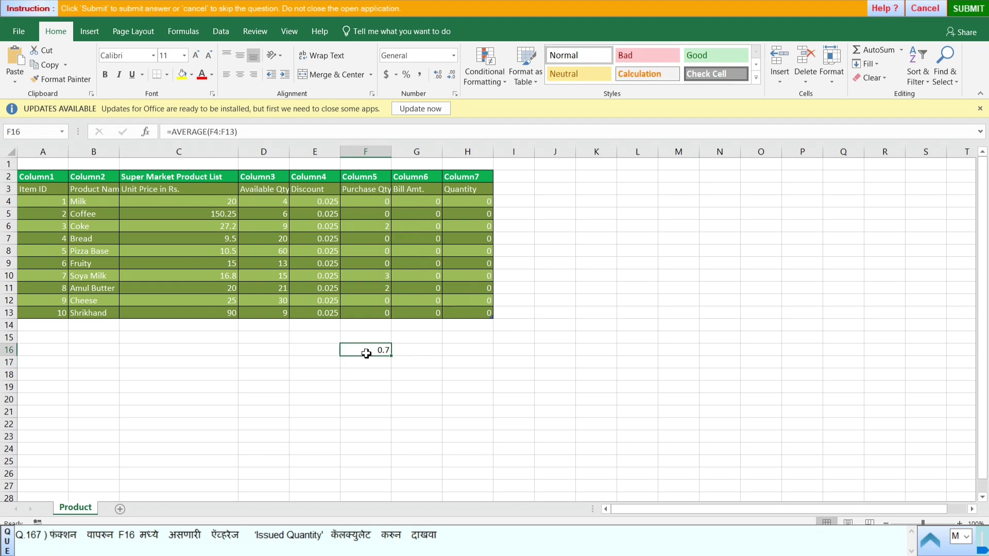
# Submit the average issued quantity answer for question 167 and start question 168
pyautogui.click(530, 337)
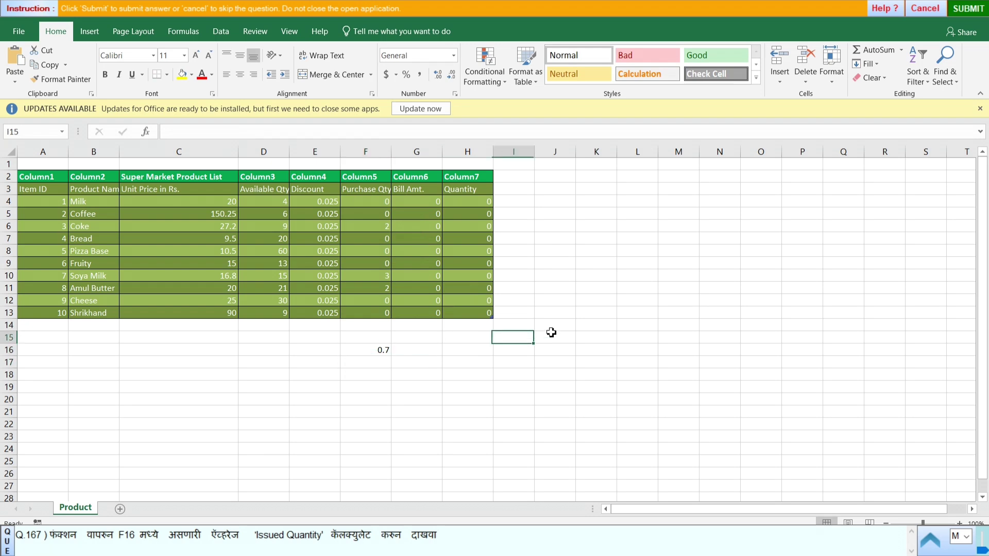
pyautogui.click(968, 8)
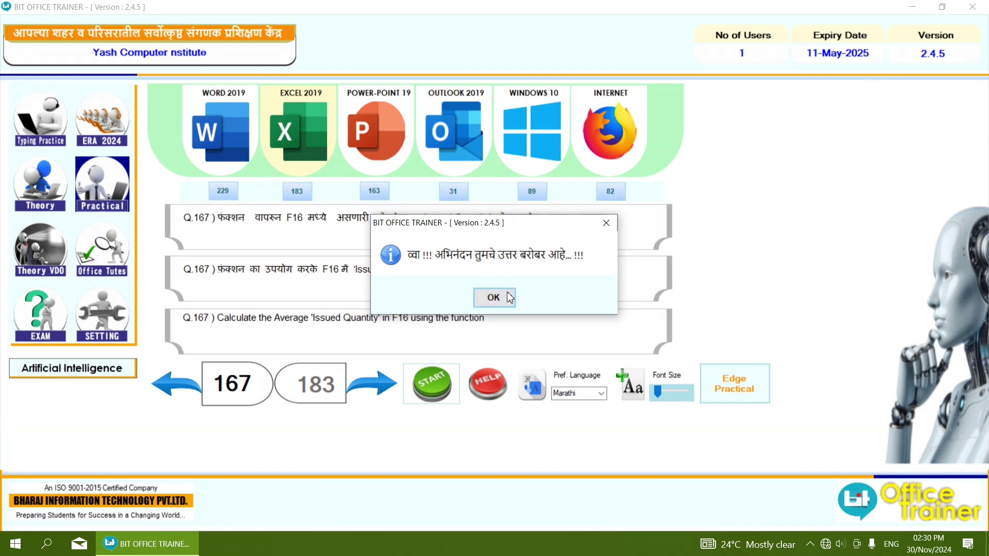
pyautogui.click(507, 297)
pyautogui.click(374, 379)
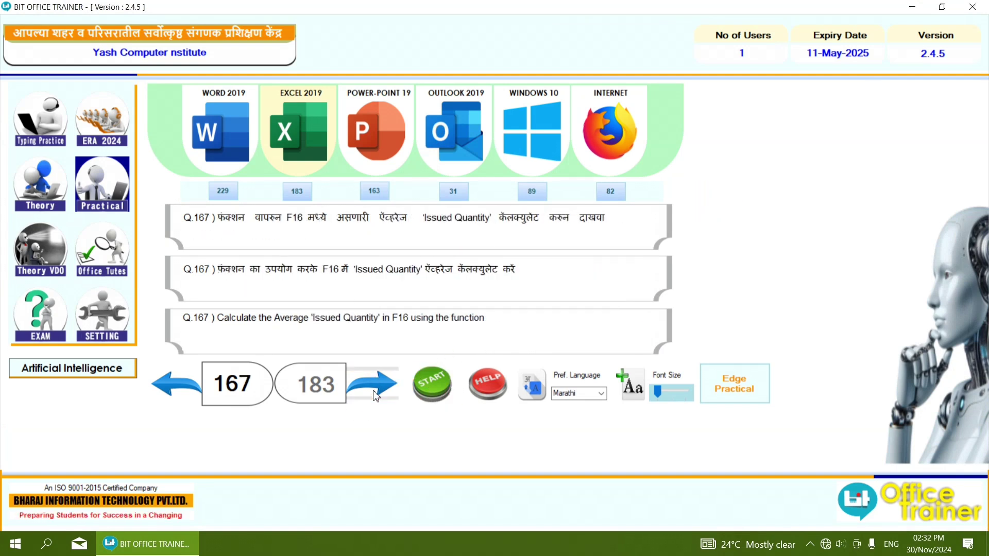
pyautogui.click(376, 391)
pyautogui.click(433, 394)
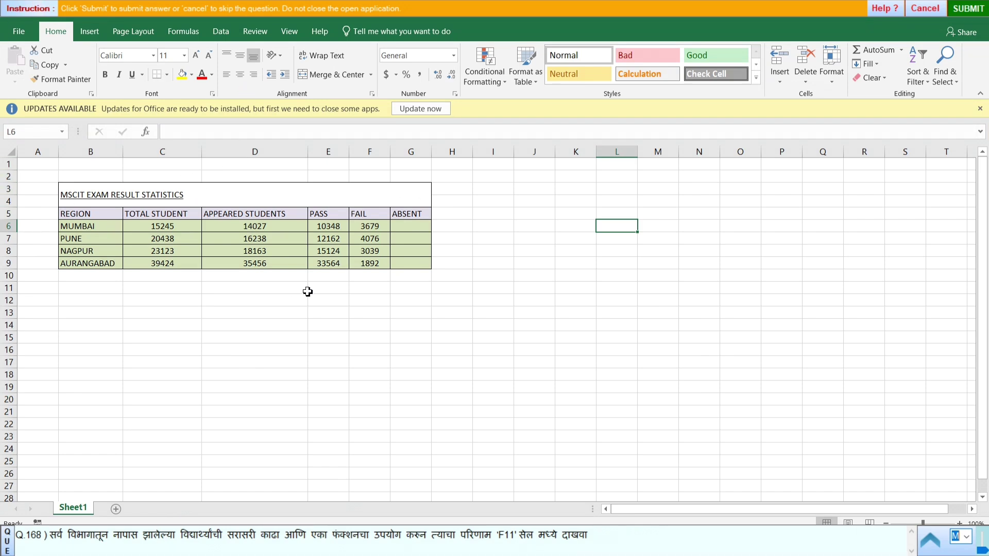
# Enter an AVERAGE function over the failed student counts F6:F9 in cell F11
pyautogui.click(366, 292)
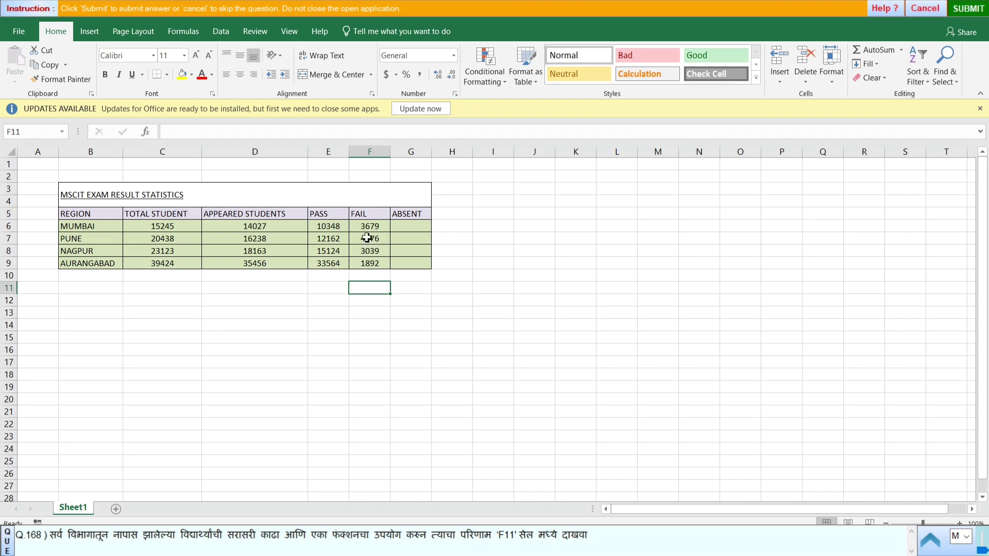
pyautogui.click(901, 50)
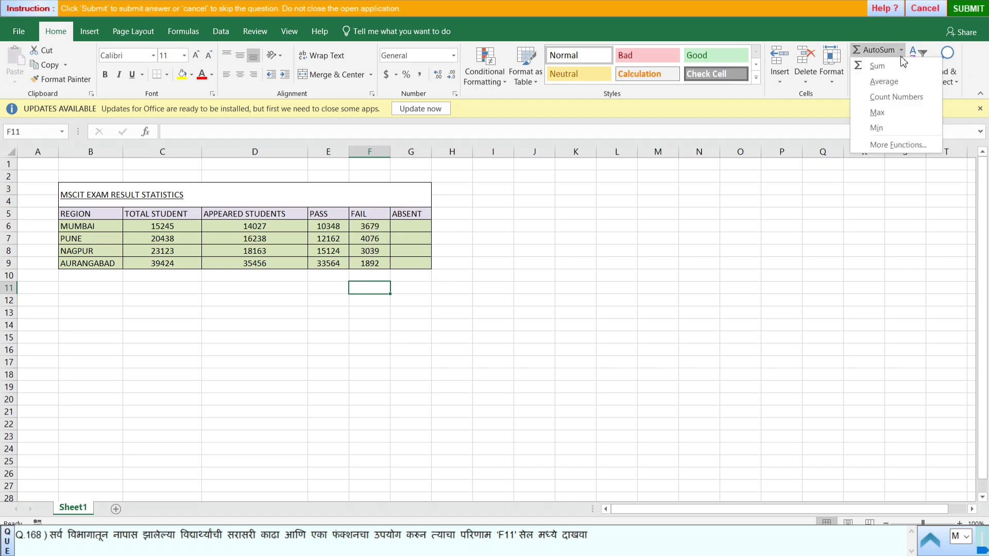
pyautogui.click(884, 81)
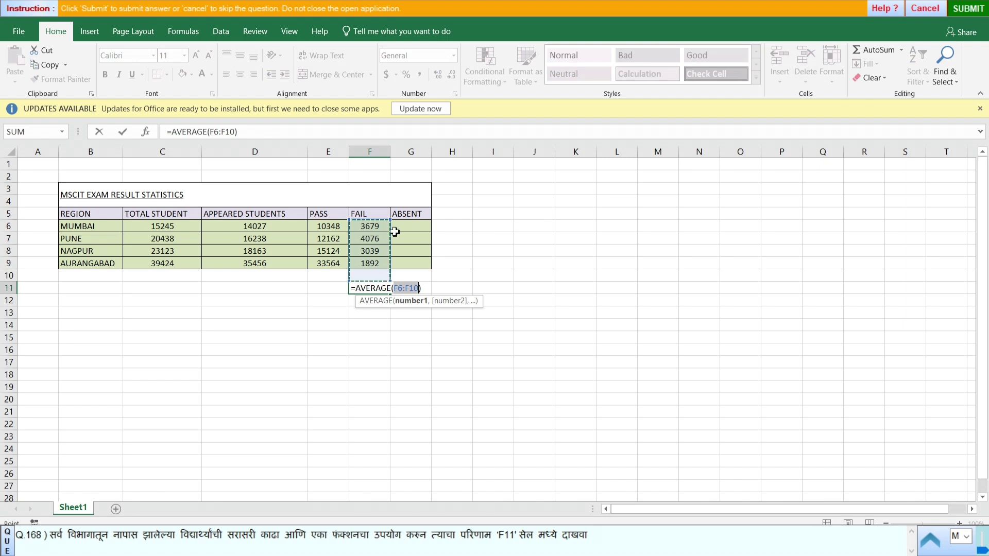
pyautogui.moveTo(379, 228); pyautogui.dragTo(374, 262)
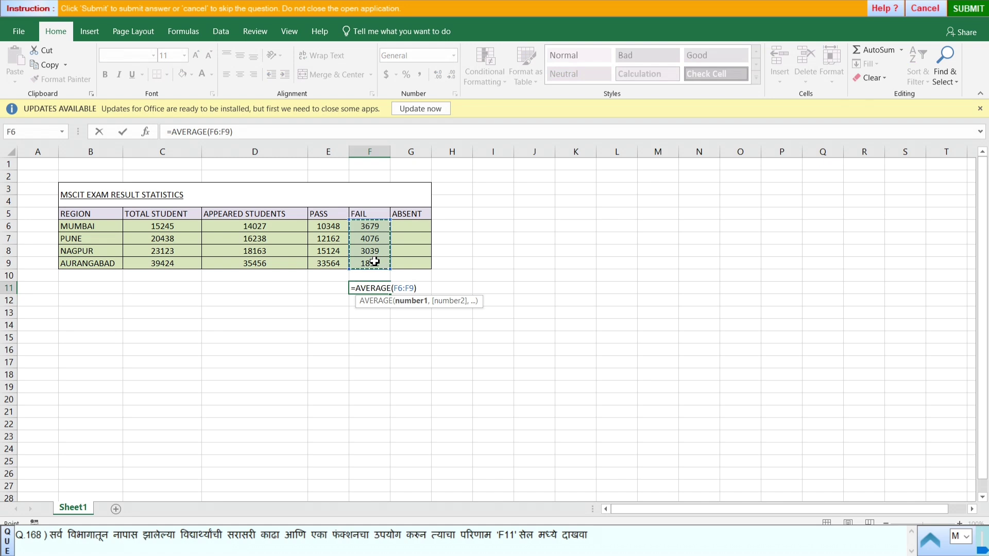
pyautogui.press('Return')
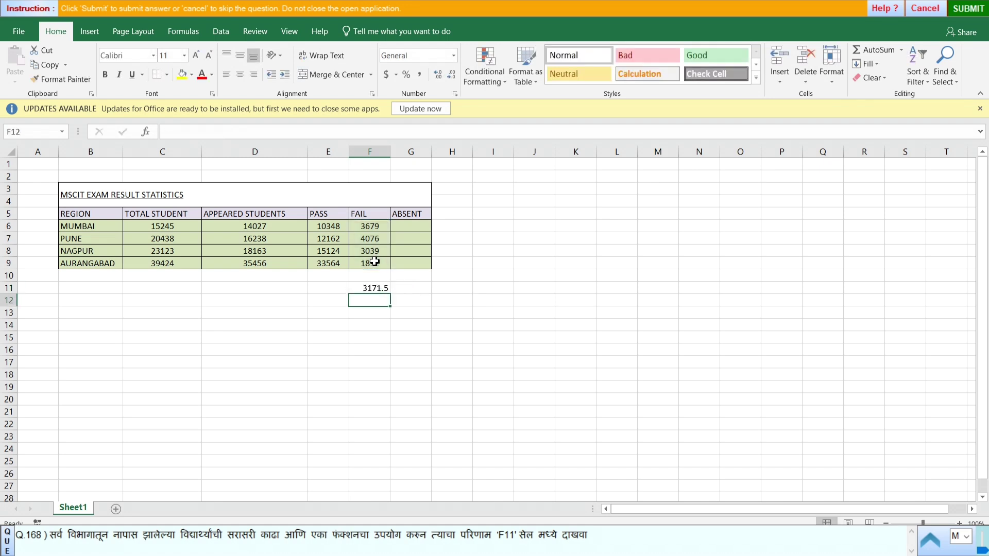
pyautogui.click(374, 290)
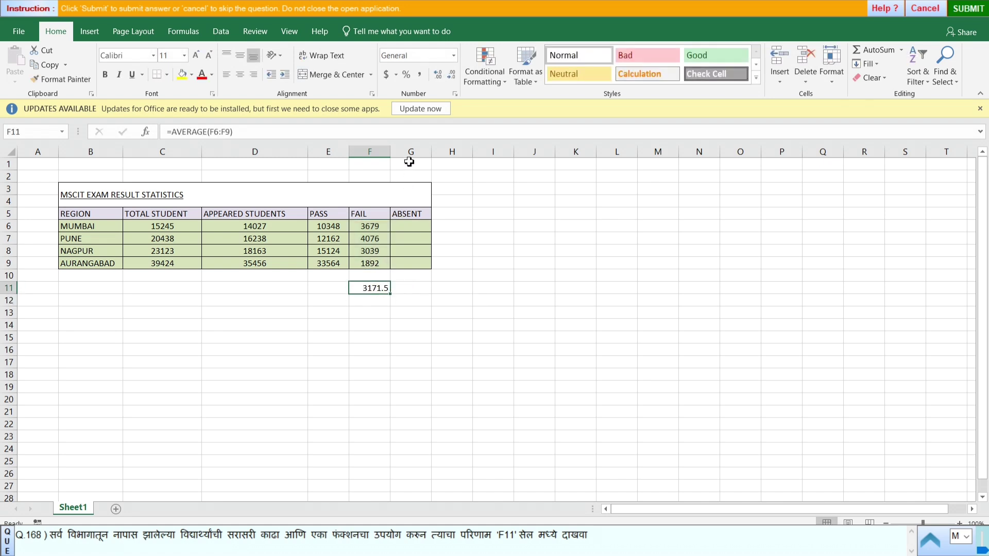
# Submit the average failed students answer for question 168 and dismiss the result message
pyautogui.moveTo(423, 311); pyautogui.dragTo(434, 312)
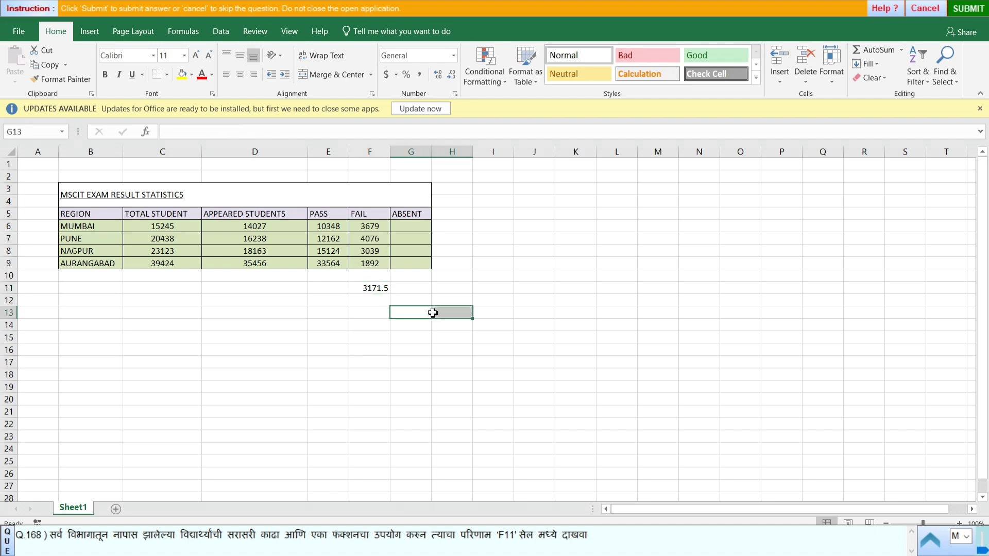
pyautogui.click(961, 10)
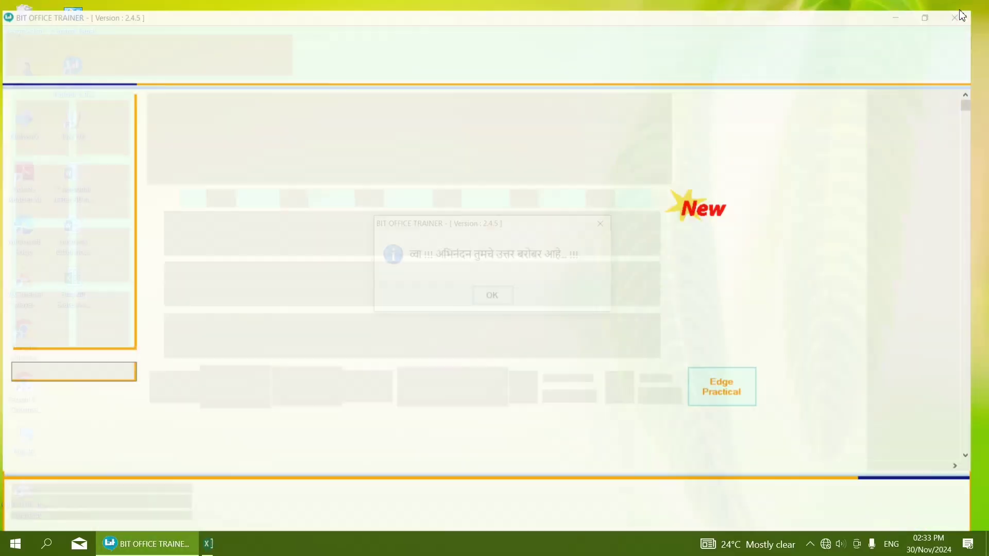
pyautogui.click(493, 297)
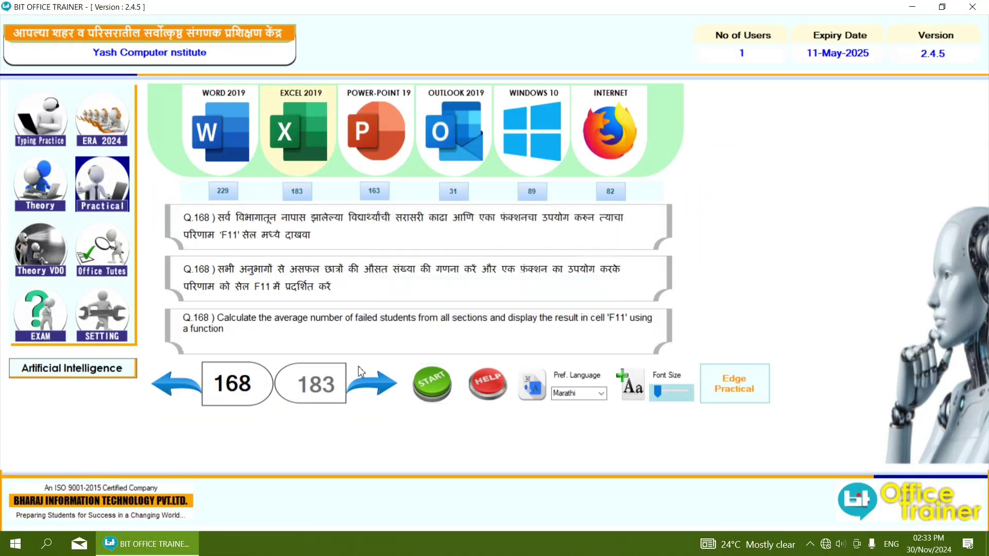
# Start question 169 and enter an AVERAGE function over the subject marks E14:J14 in cell K14
pyautogui.click(371, 384)
pyautogui.click(424, 397)
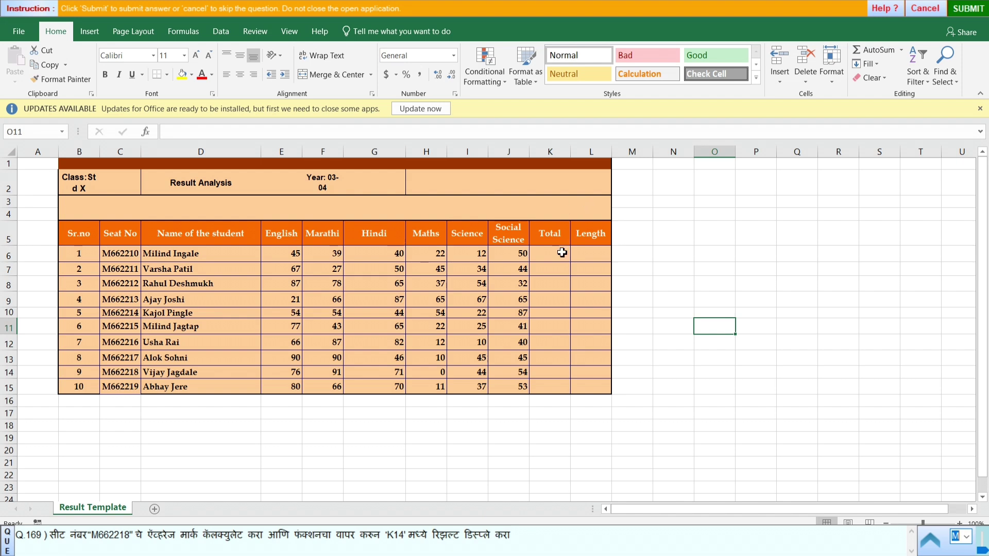
pyautogui.click(551, 357)
pyautogui.click(545, 374)
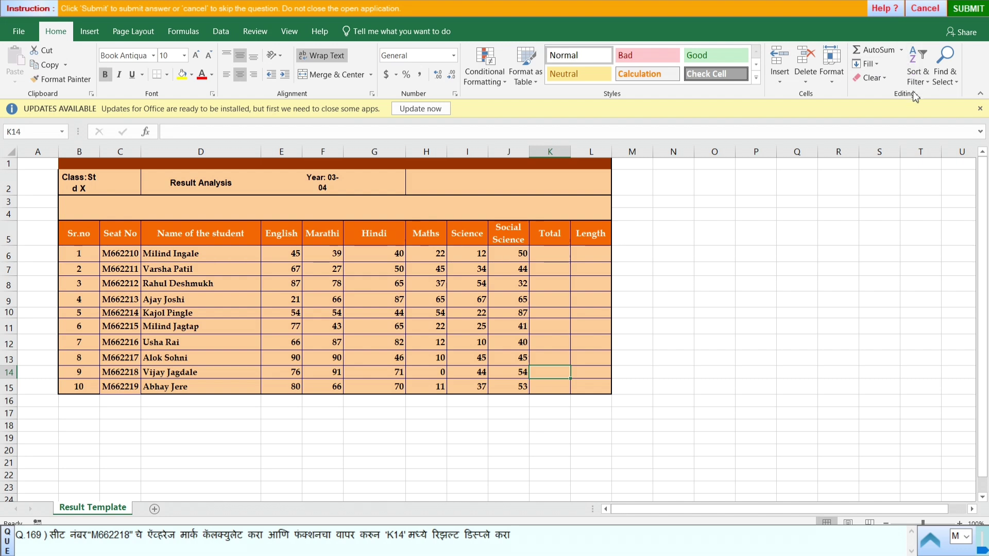
pyautogui.click(902, 51)
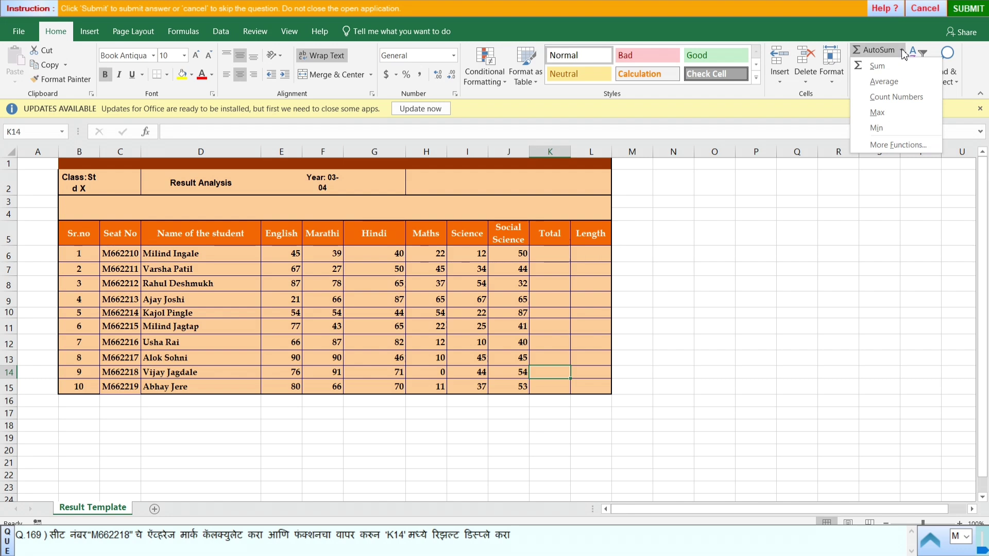
pyautogui.click(884, 83)
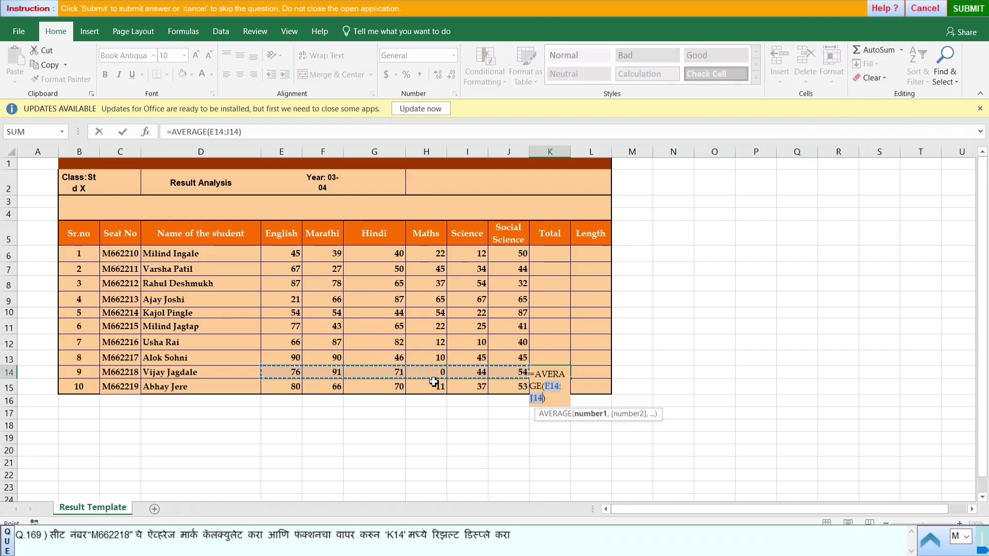
pyautogui.moveTo(286, 372); pyautogui.dragTo(515, 380)
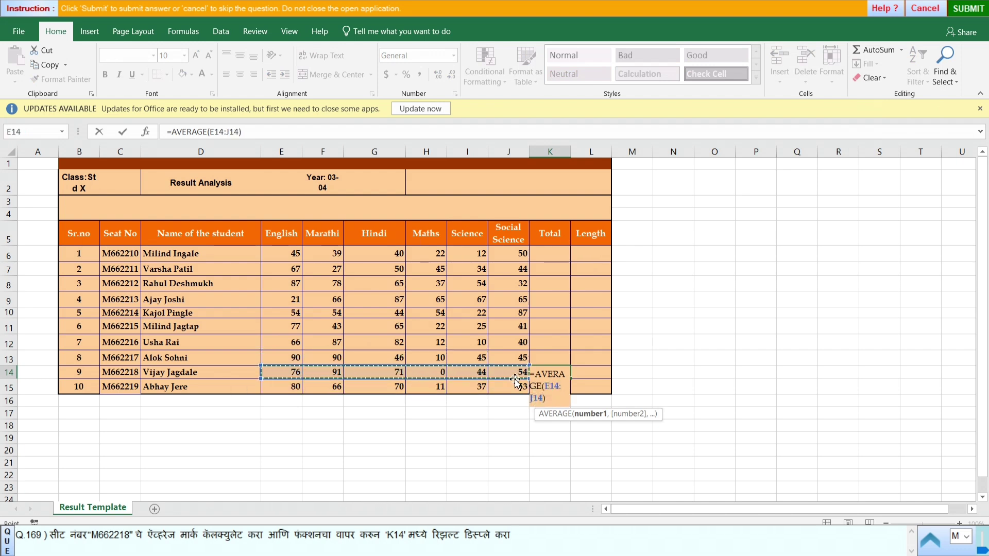
pyautogui.press('Return')
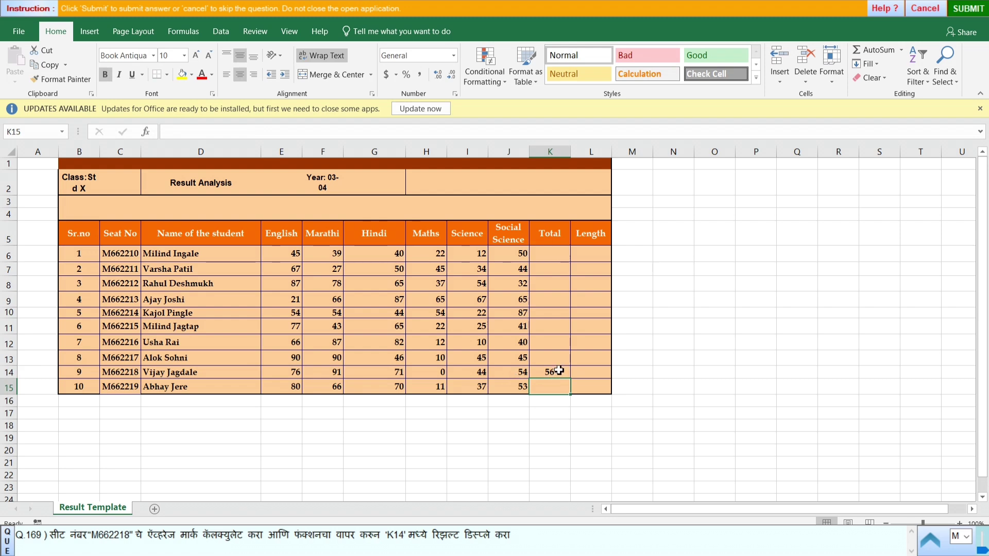
pyautogui.click(559, 369)
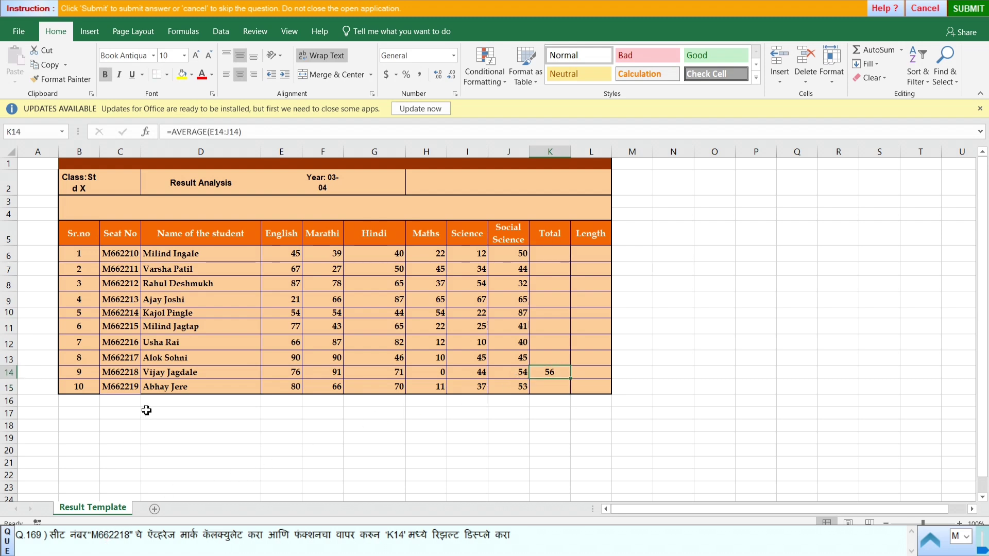
# Submit the average marks answer for question 169 and start question 170
pyautogui.click(679, 370)
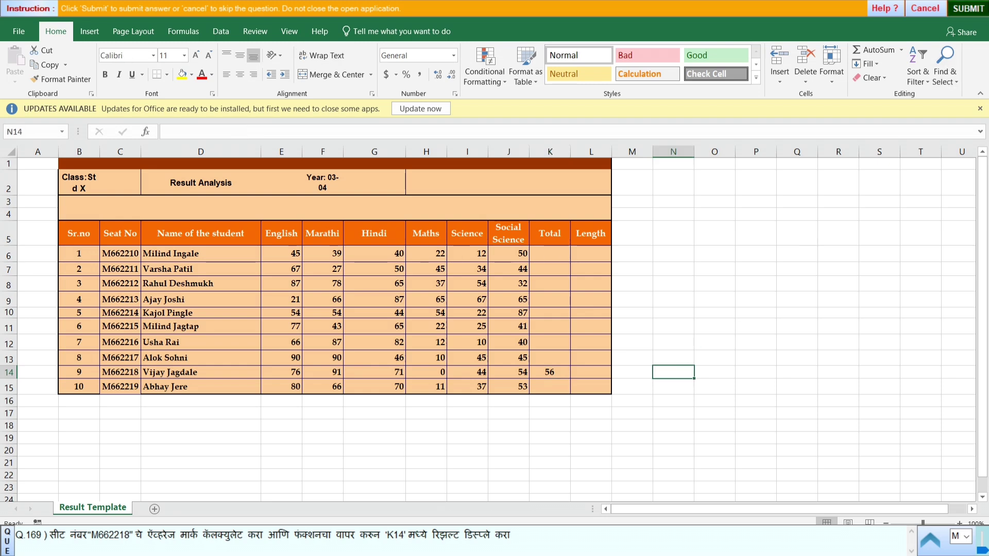
pyautogui.click(968, 8)
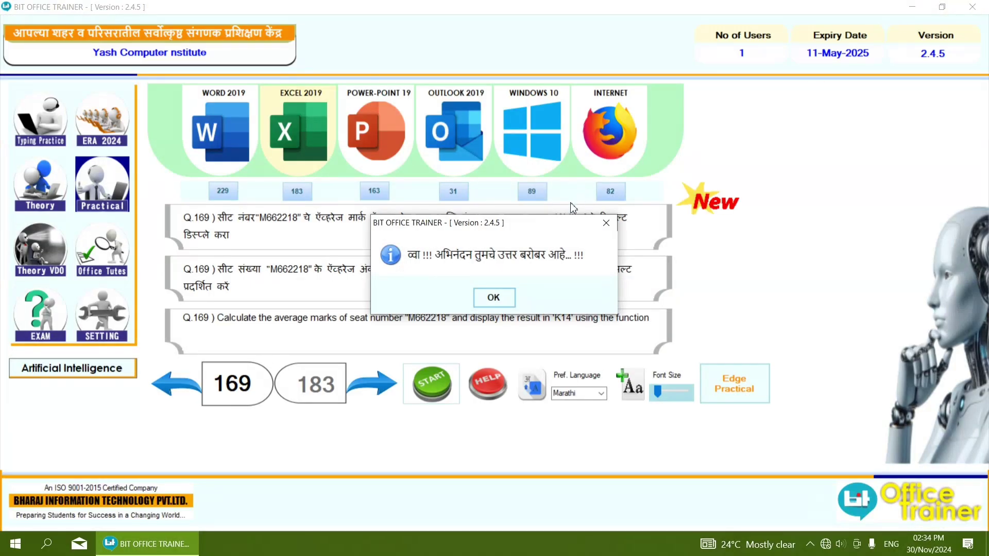
pyautogui.click(493, 298)
pyautogui.click(383, 383)
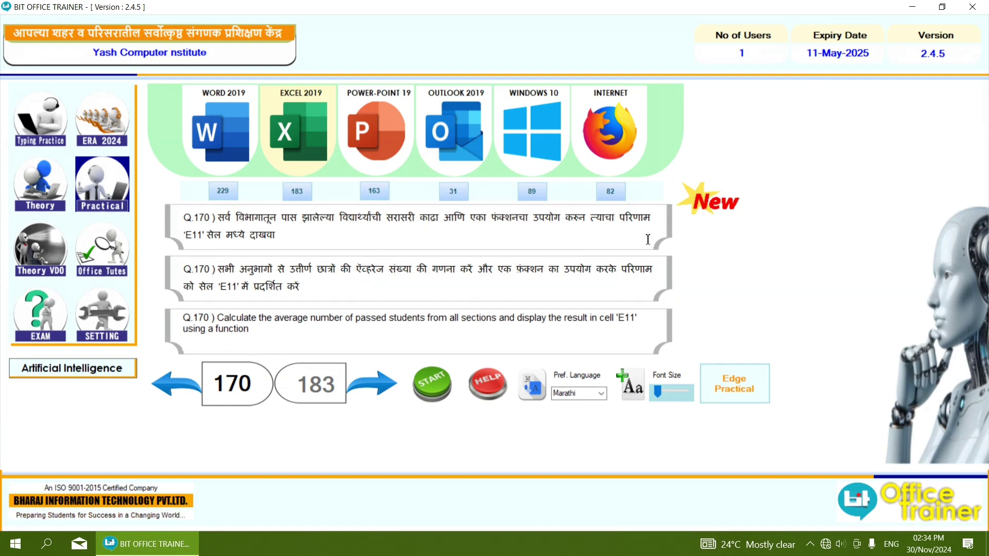
pyautogui.click(432, 396)
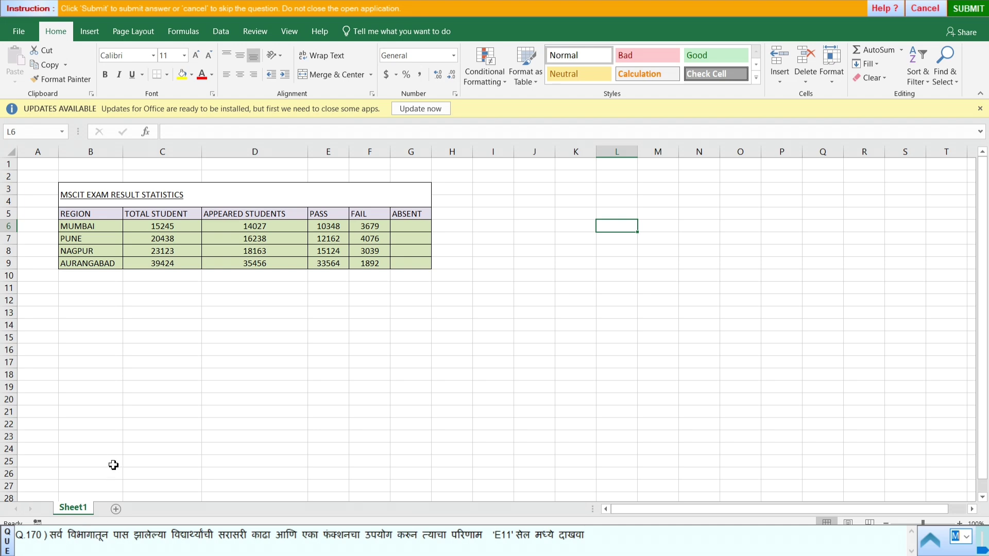
# Enter an AVERAGE function over the passed student counts E6:E9 in cell E11
pyautogui.click(328, 290)
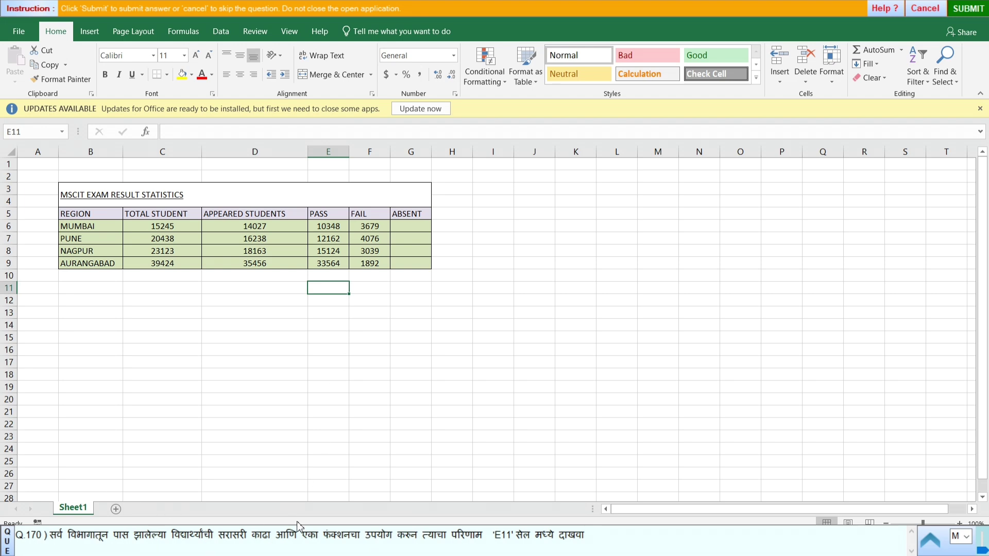
pyautogui.click(901, 49)
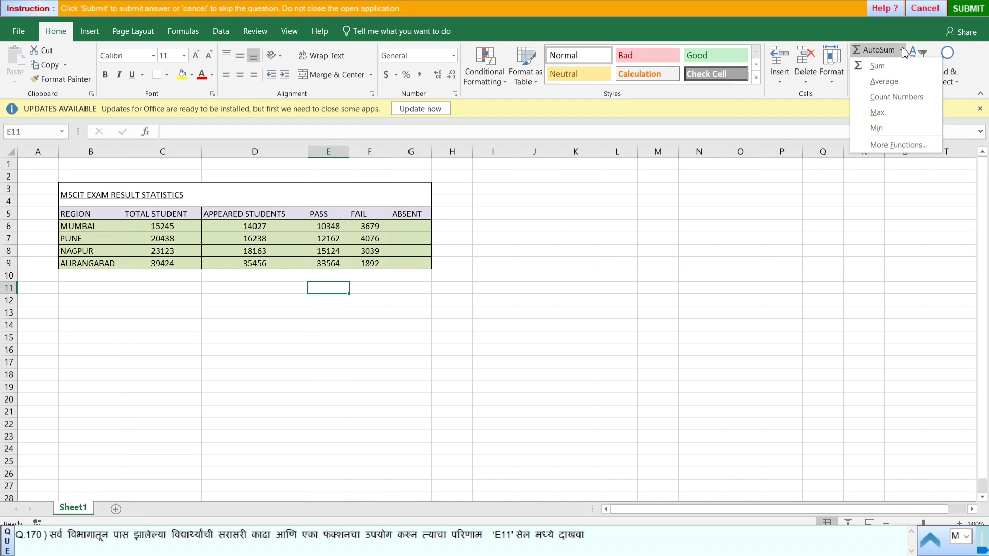
pyautogui.click(883, 84)
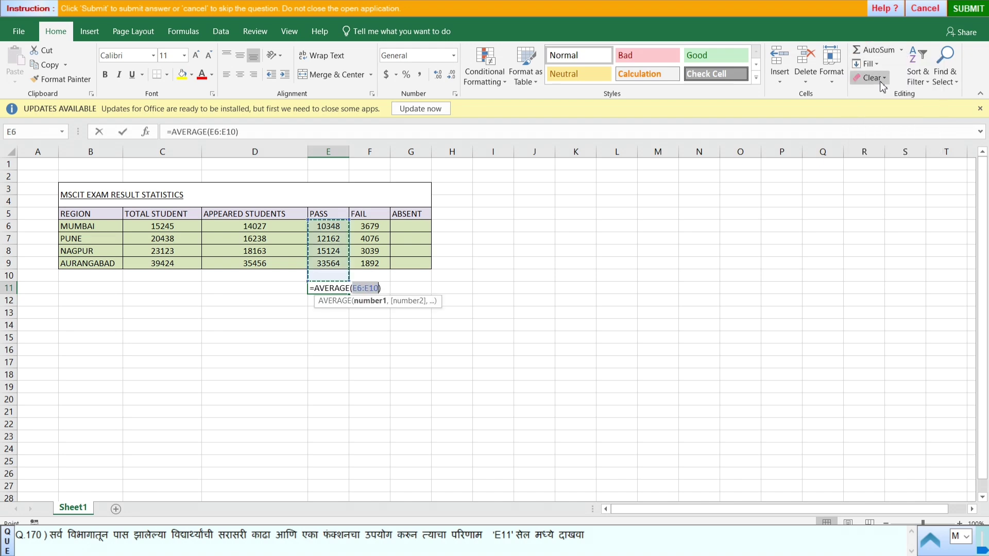
pyautogui.moveTo(345, 227); pyautogui.dragTo(346, 263)
pyautogui.press('Return')
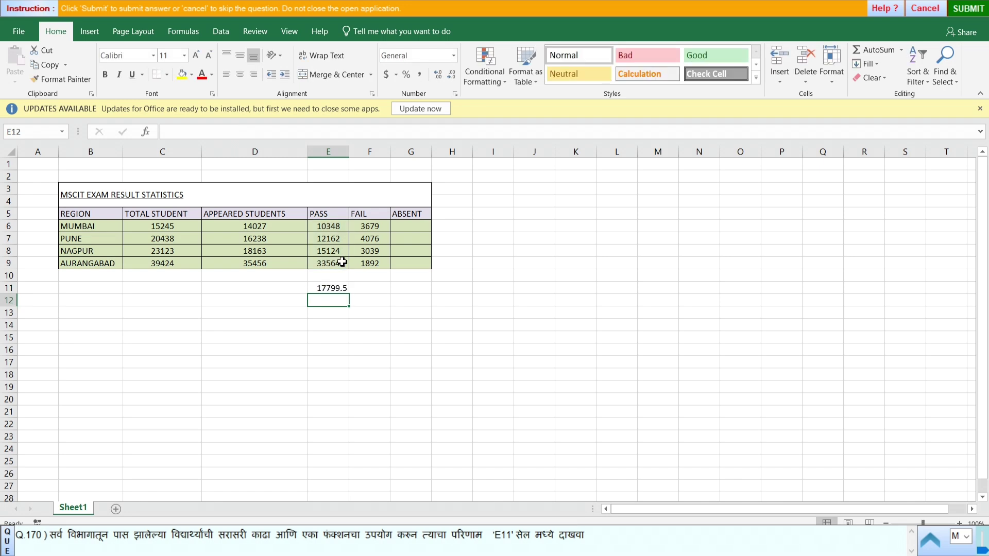
pyautogui.click(331, 286)
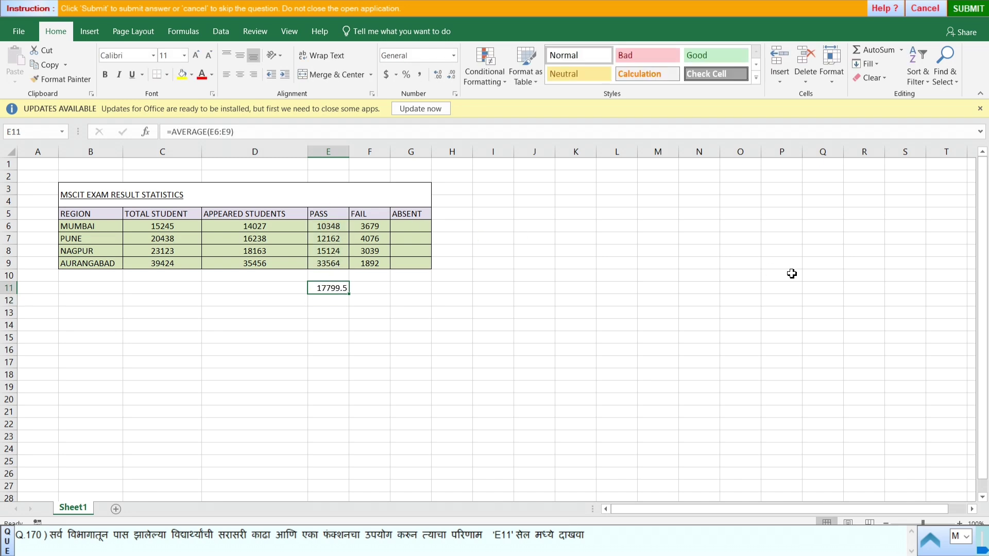
# Submit the average passed students answer for question 170 and start question 171
pyautogui.click(977, 7)
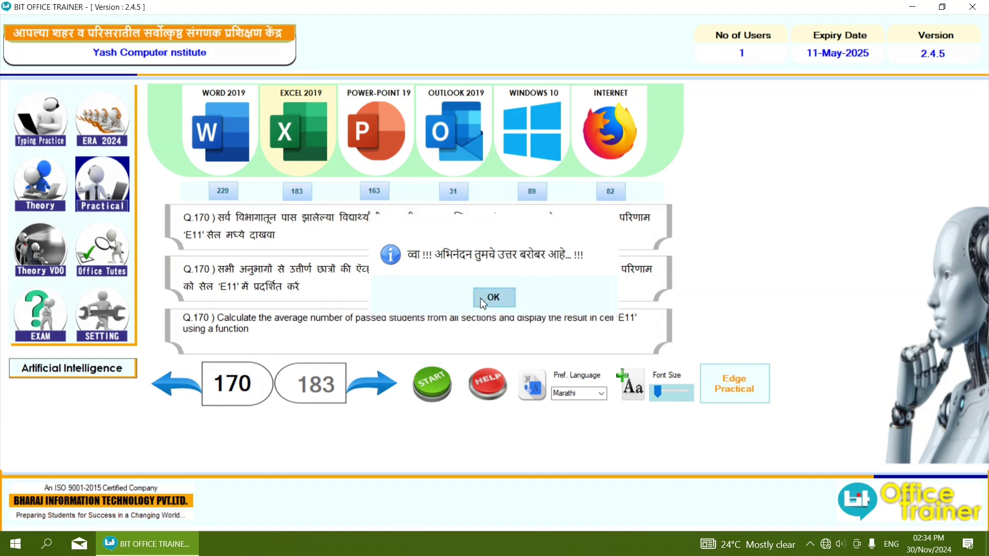
pyautogui.click(493, 297)
pyautogui.click(385, 394)
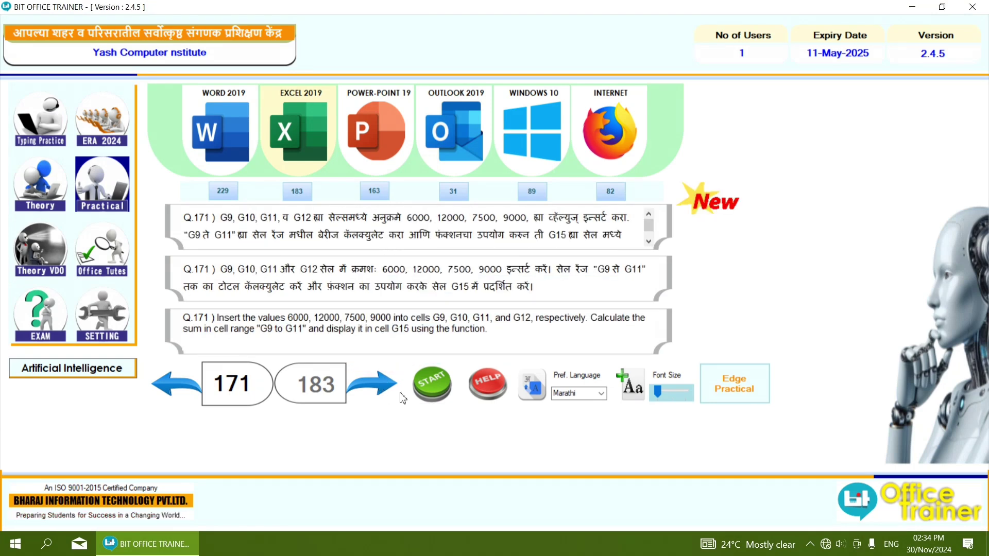
pyautogui.click(417, 389)
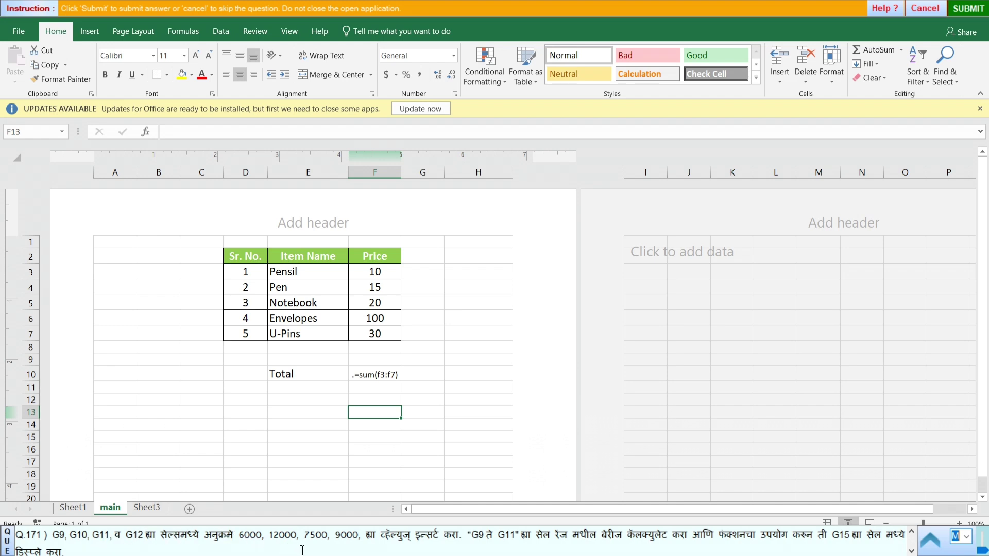
# Enter the values 6000, 12000, 7500 and 9000 into cells G9, G10, G11 and G12
pyautogui.click(425, 363)
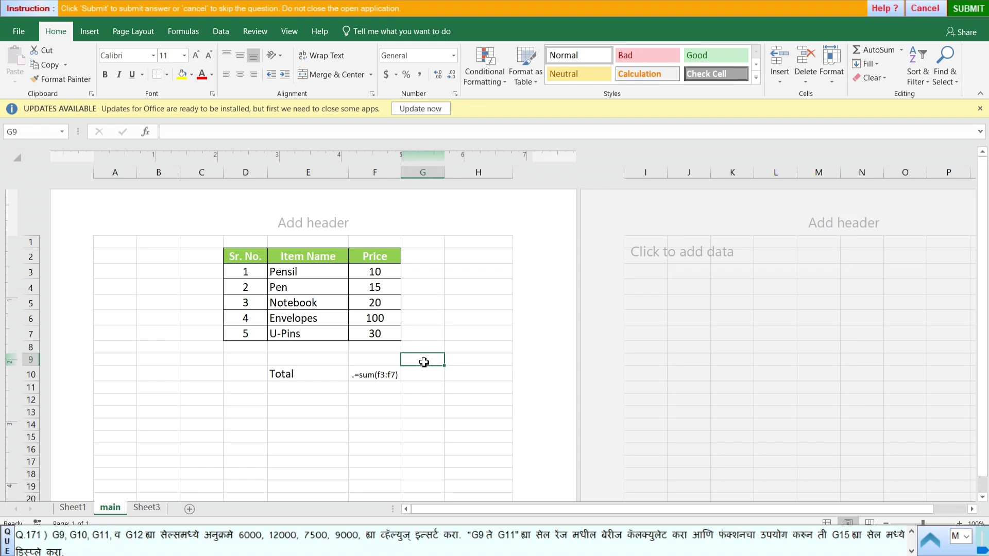
pyautogui.write('6')
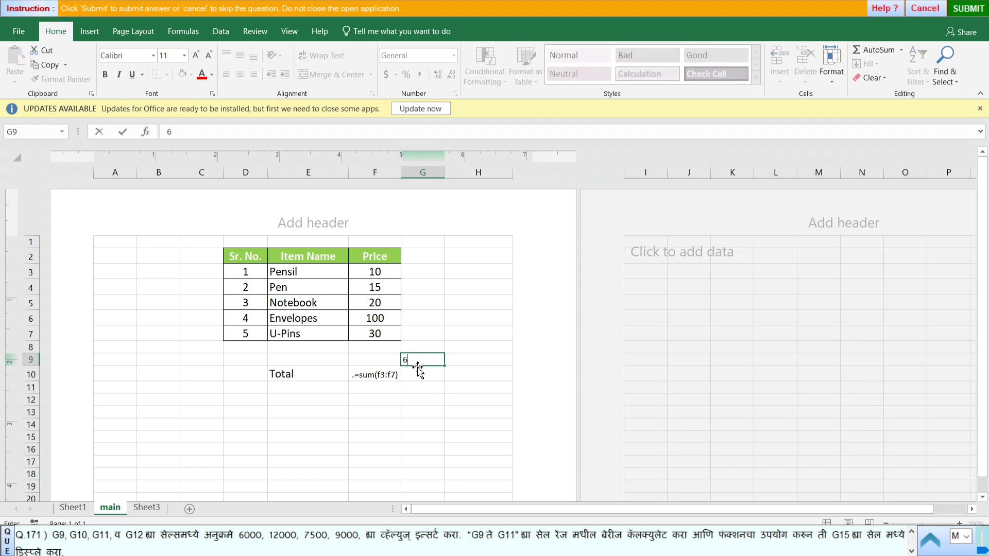
pyautogui.write('000')
pyautogui.press('Return')
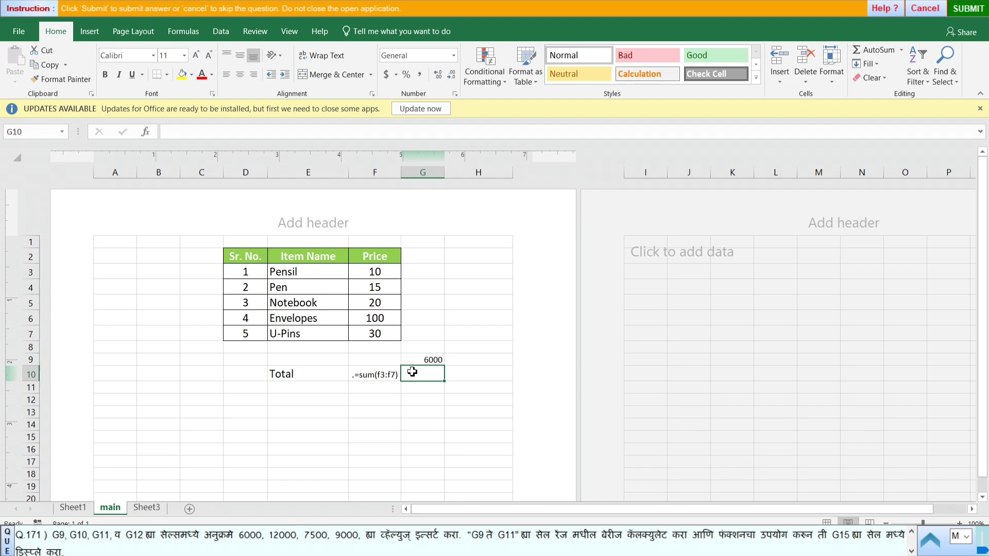
pyautogui.write('12000')
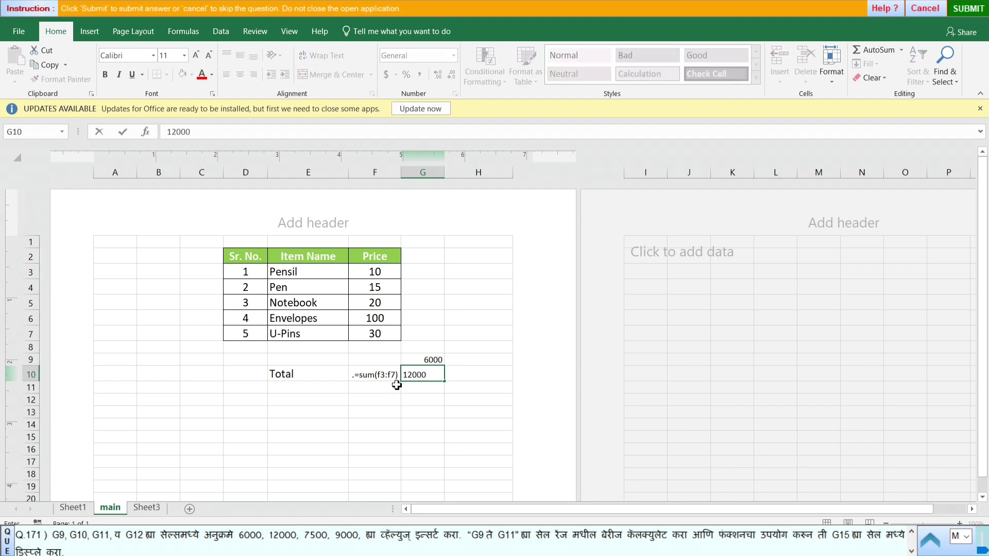
pyautogui.press('Return')
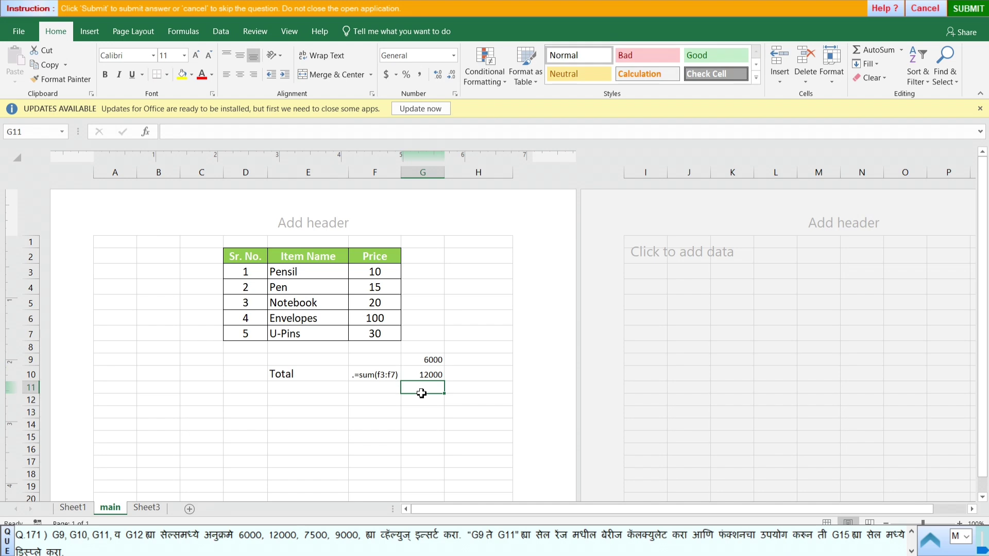
pyautogui.write('7500')
pyautogui.press('Return')
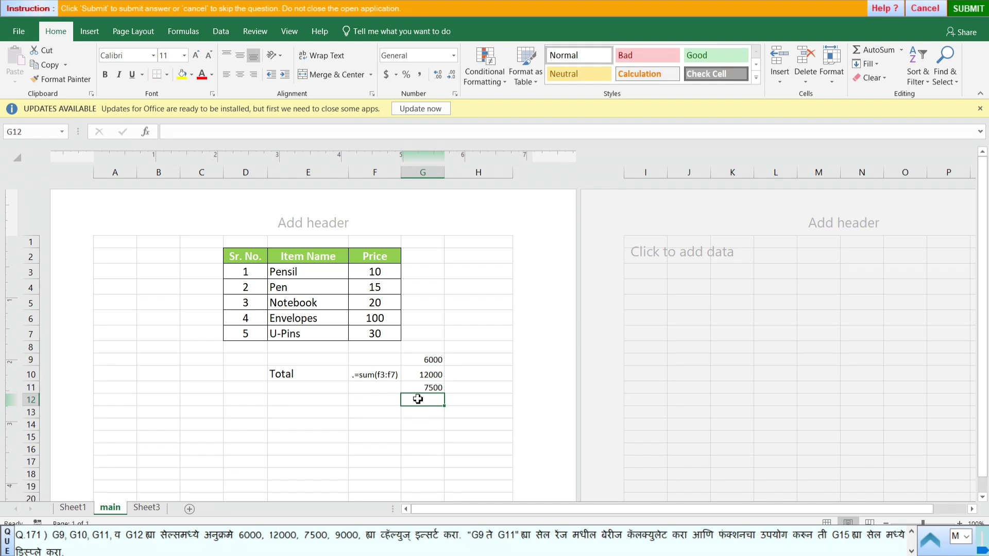
pyautogui.write('9')
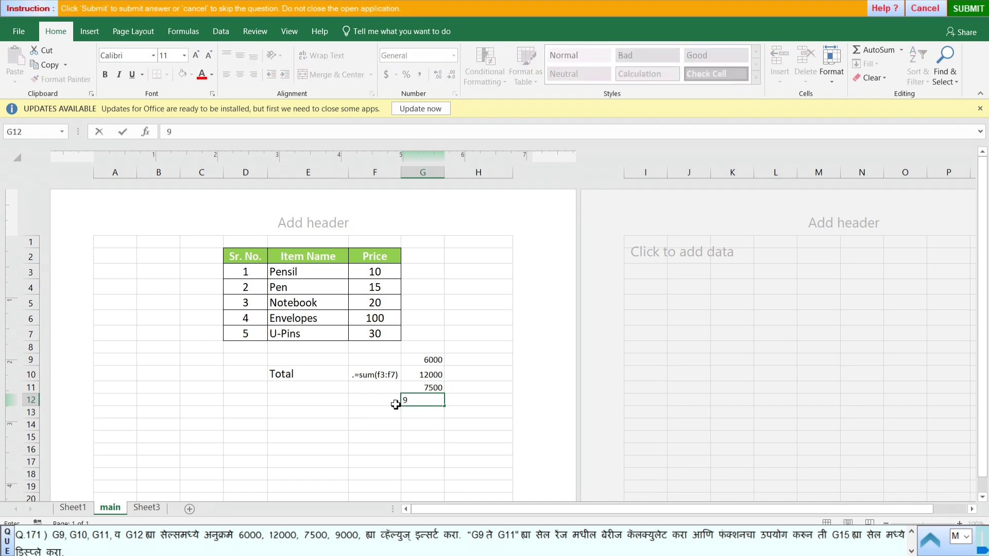
pyautogui.write('000')
pyautogui.moveTo(417, 359); pyautogui.dragTo(415, 400)
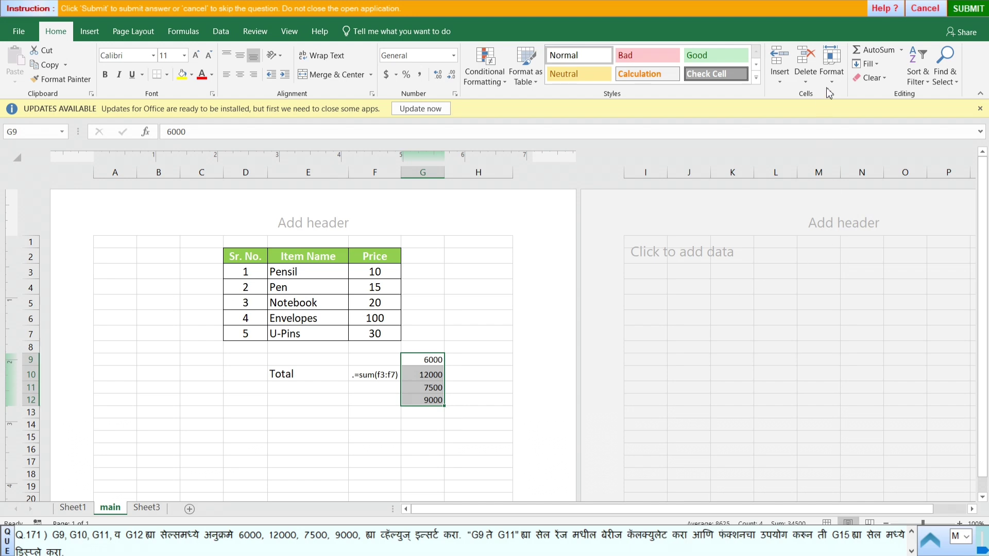
pyautogui.click(901, 50)
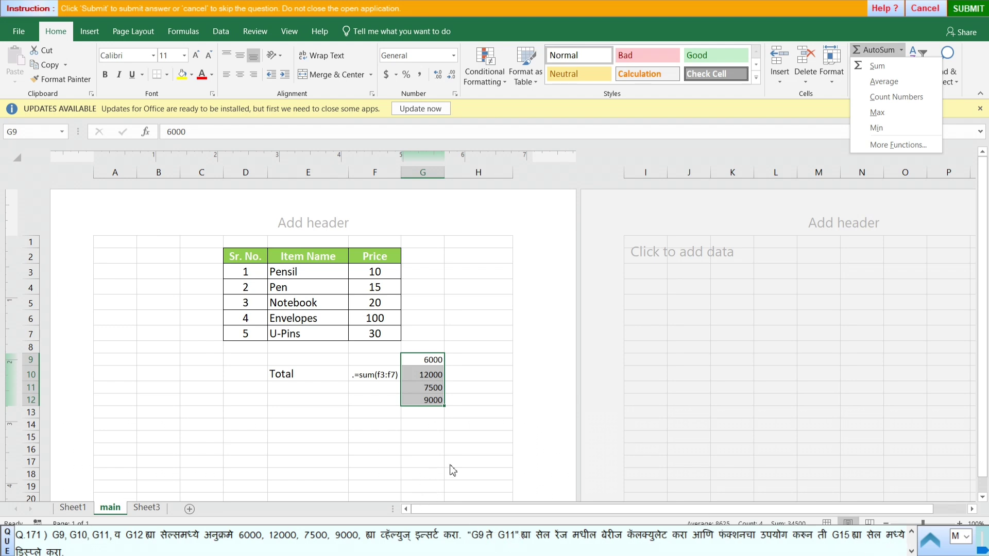
pyautogui.click(416, 434)
pyautogui.click(417, 435)
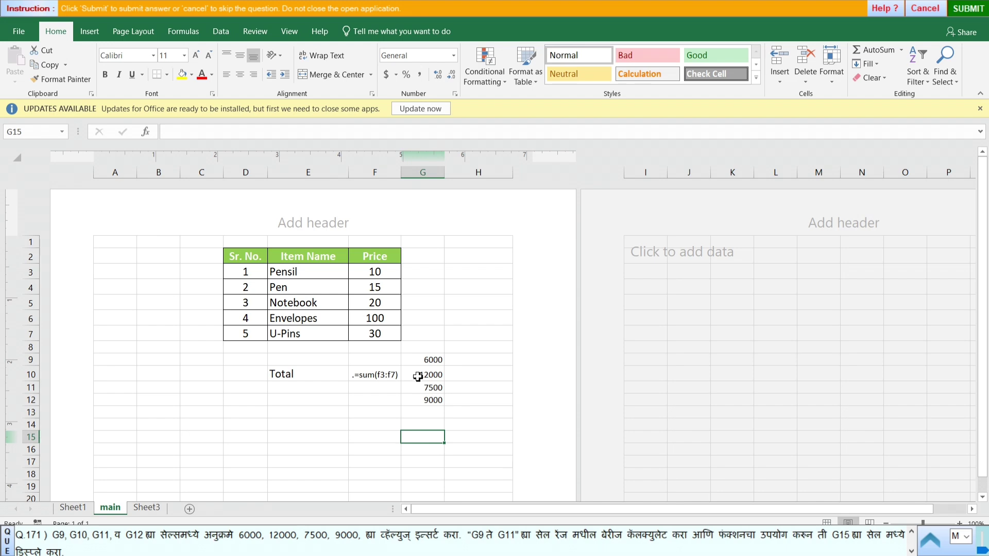
pyautogui.moveTo(424, 363); pyautogui.dragTo(434, 390)
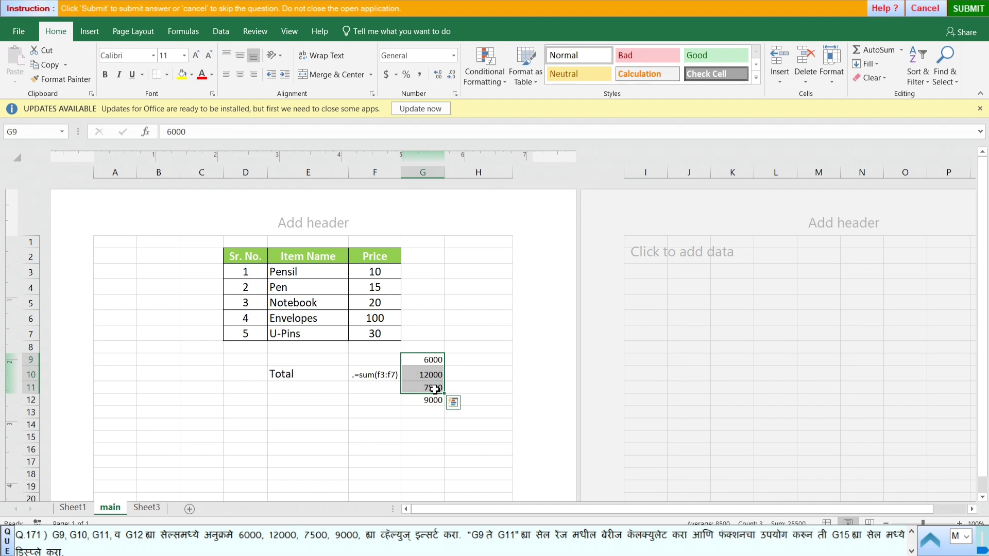
# Enter a SUM function over the range G9:G11 in cell G15
pyautogui.click(424, 442)
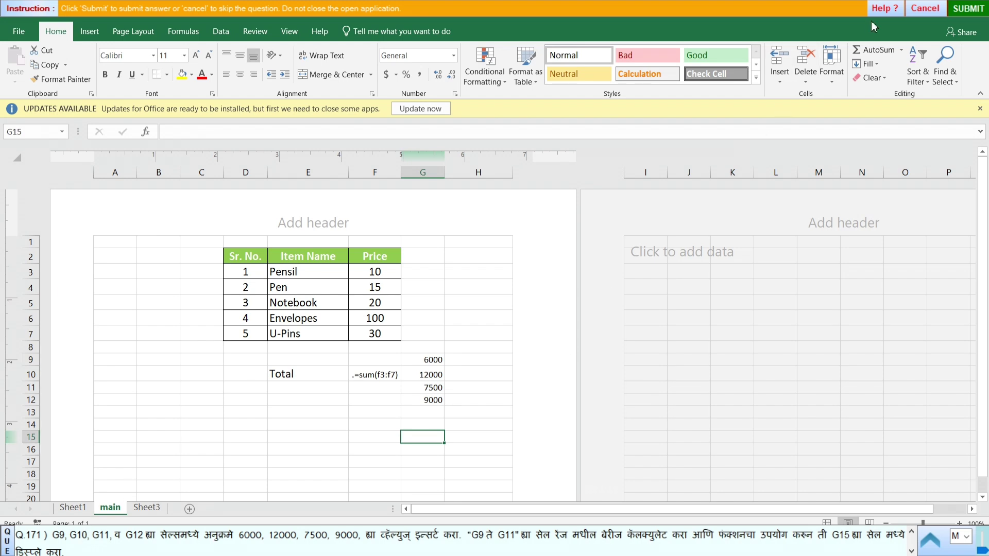
pyautogui.click(901, 50)
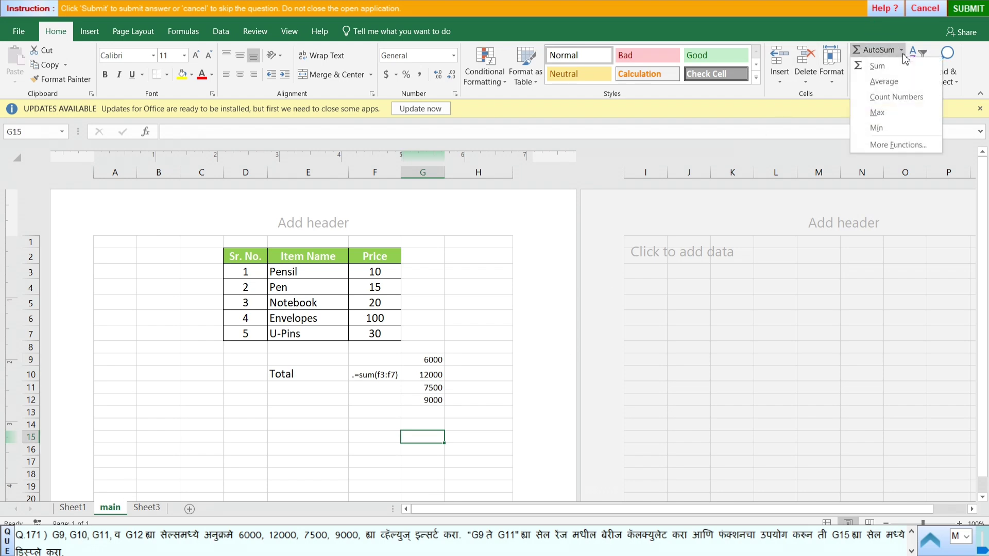
pyautogui.click(876, 65)
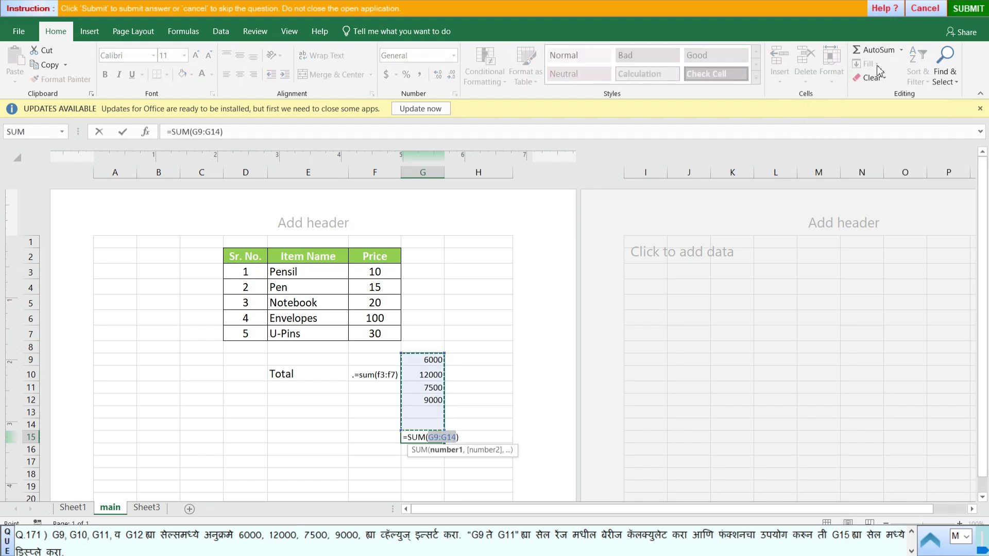
pyautogui.click(439, 360)
pyautogui.moveTo(439, 360); pyautogui.dragTo(435, 388)
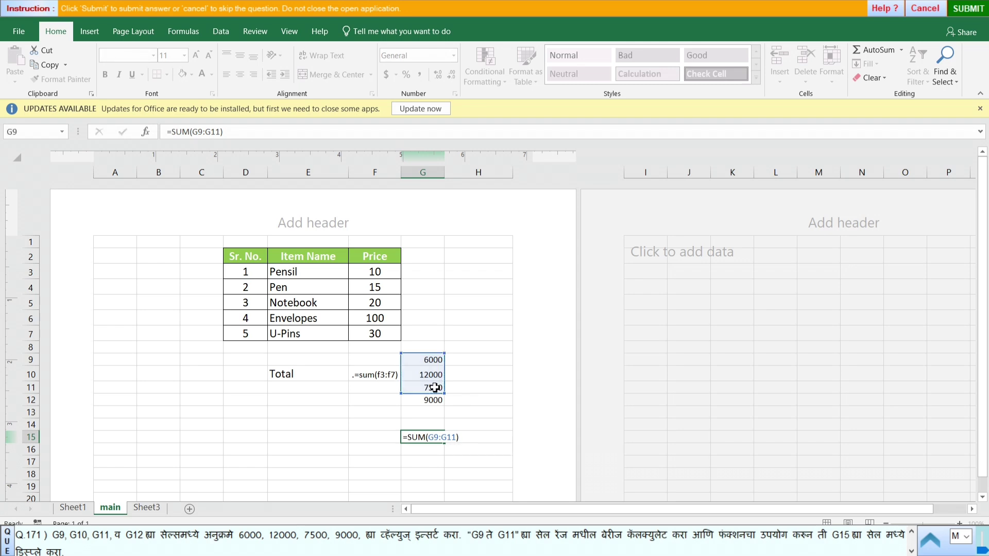
pyautogui.press('Return')
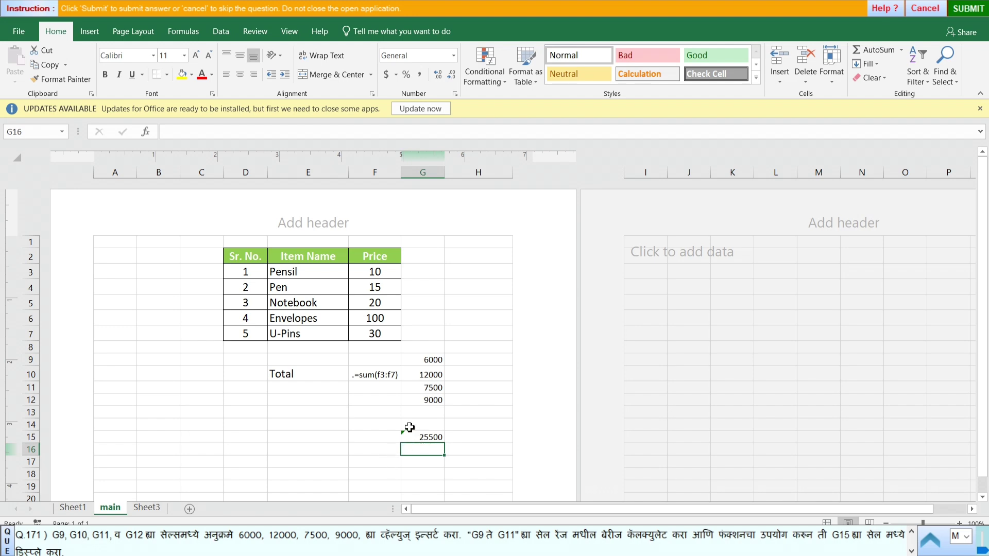
# Submit the G9:G11 sum answer for question 171 and start question 172
pyautogui.click(483, 448)
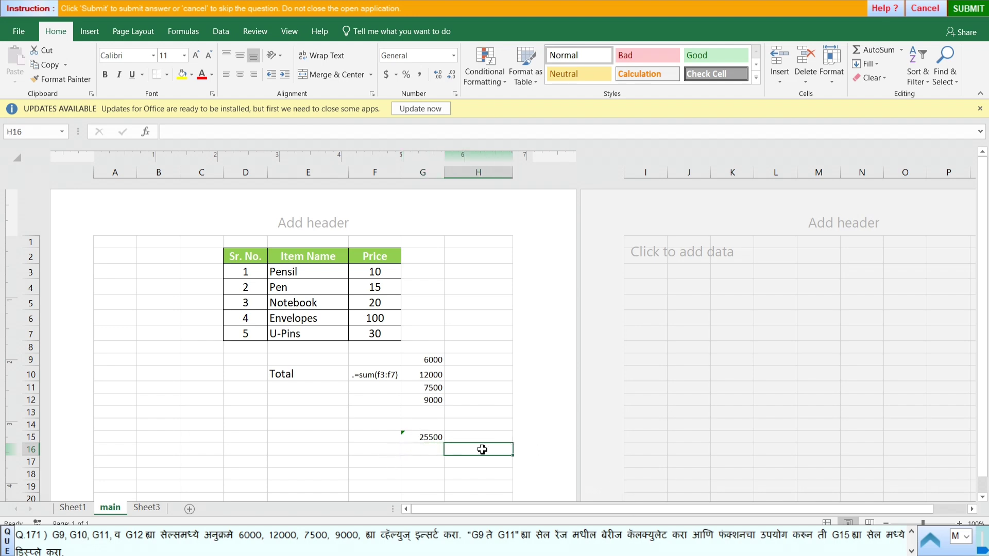
pyautogui.click(967, 8)
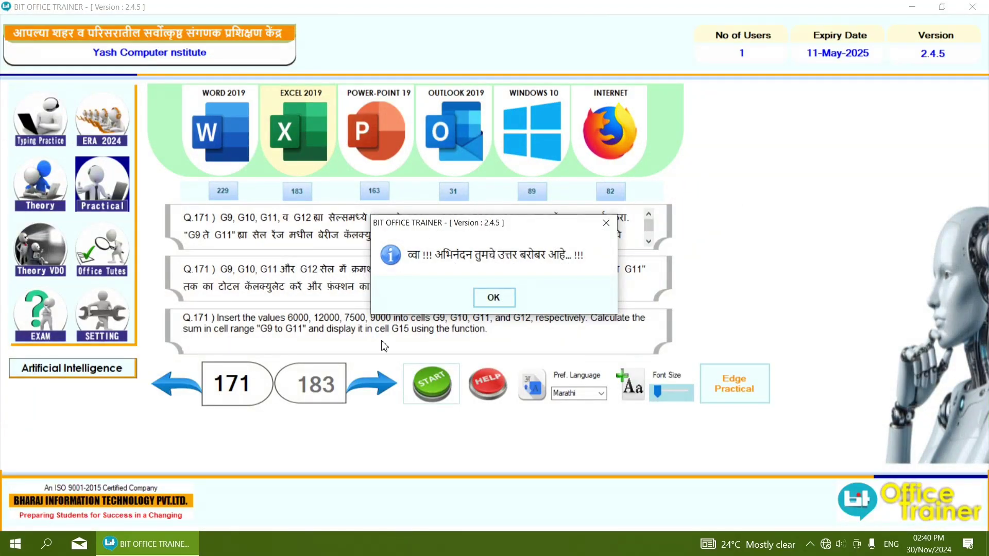
pyautogui.click(485, 299)
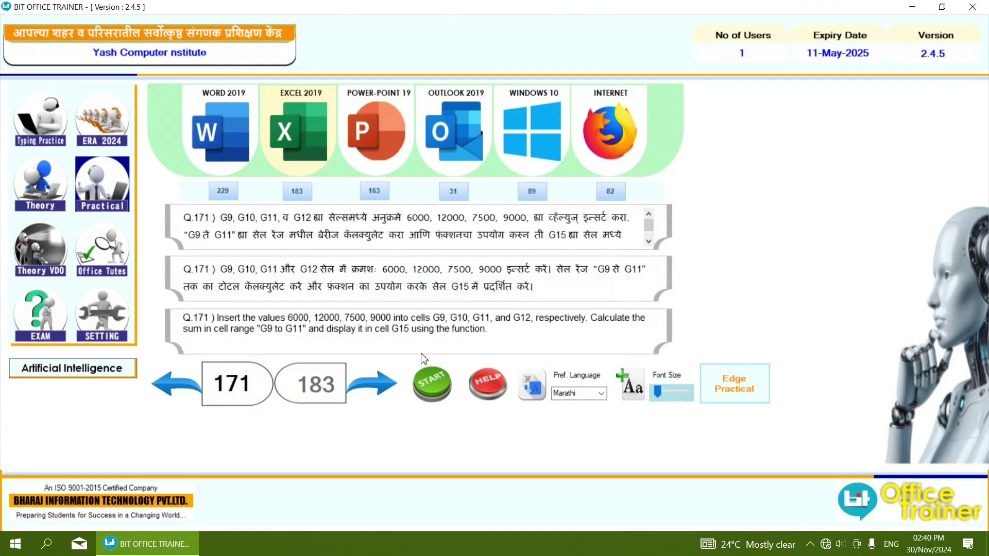
pyautogui.click(433, 382)
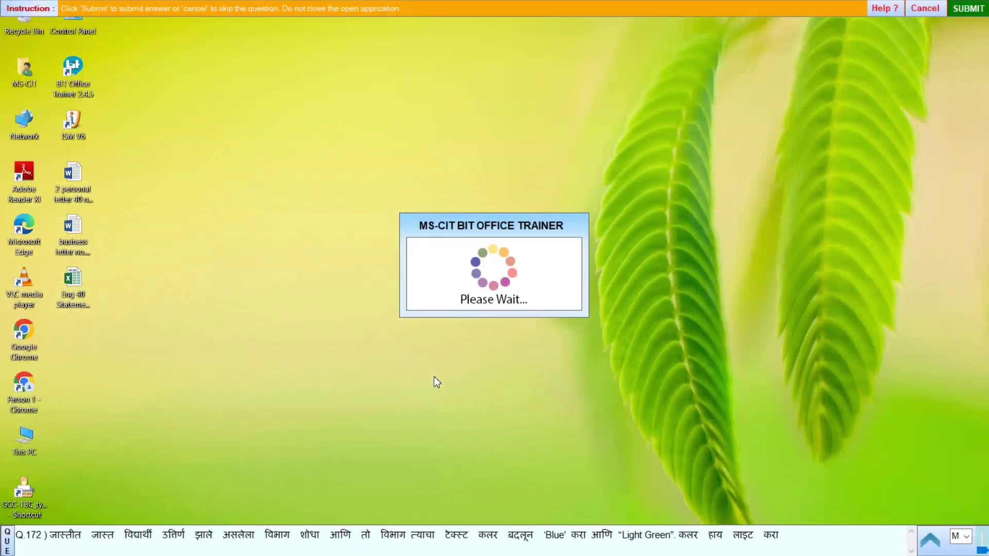
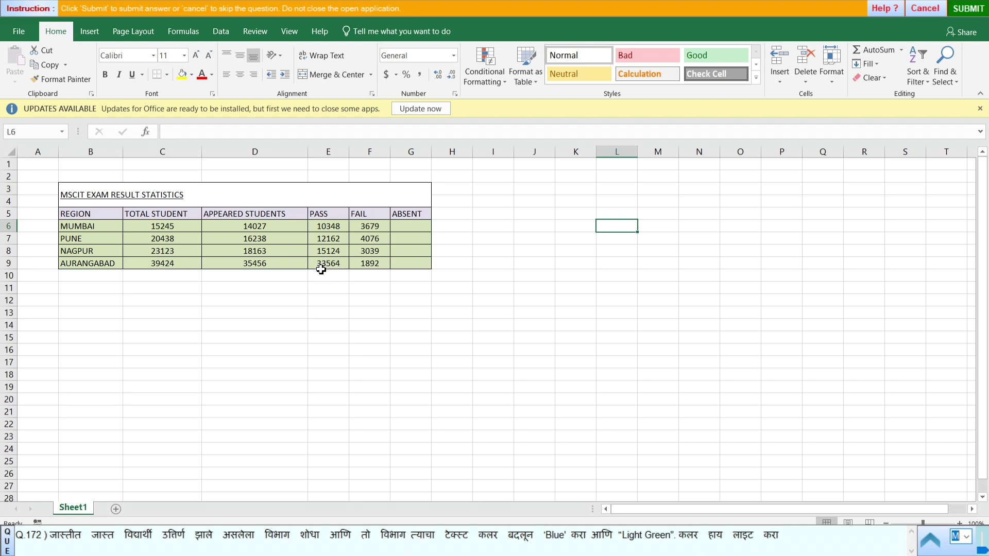
# Give the AURANGABAD region cell B9, which has the most passed students, a Blue font color and a Light Green fill
pyautogui.click(331, 264)
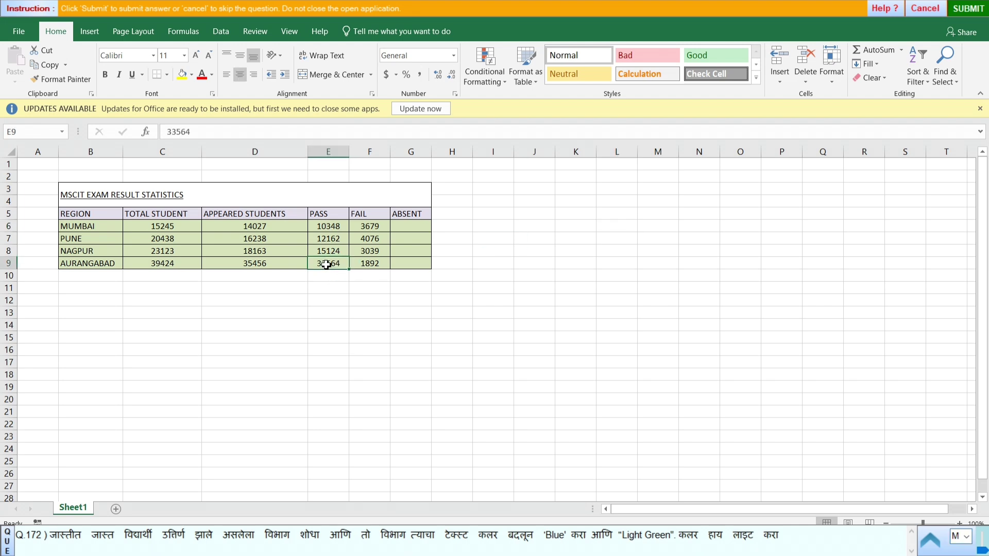
pyautogui.click(110, 265)
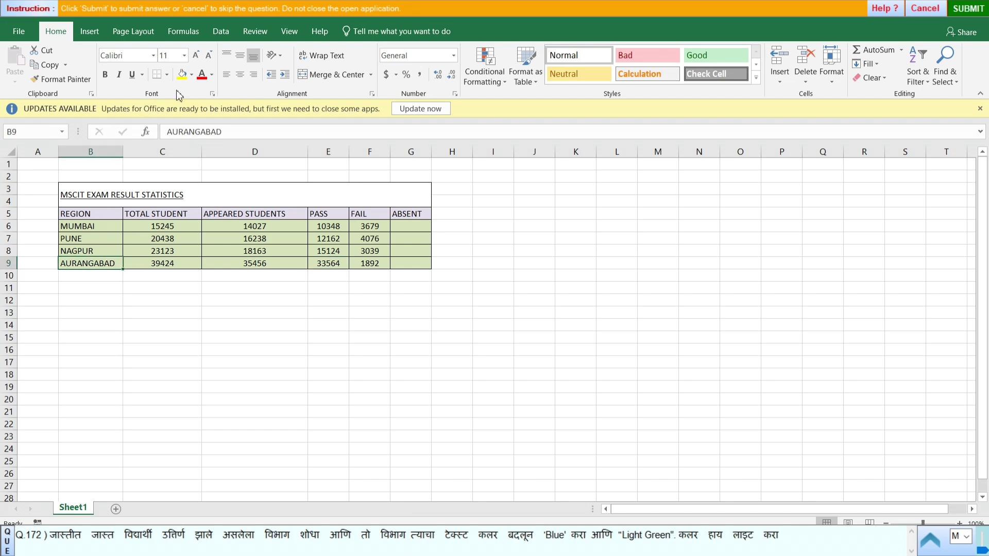
pyautogui.click(211, 75)
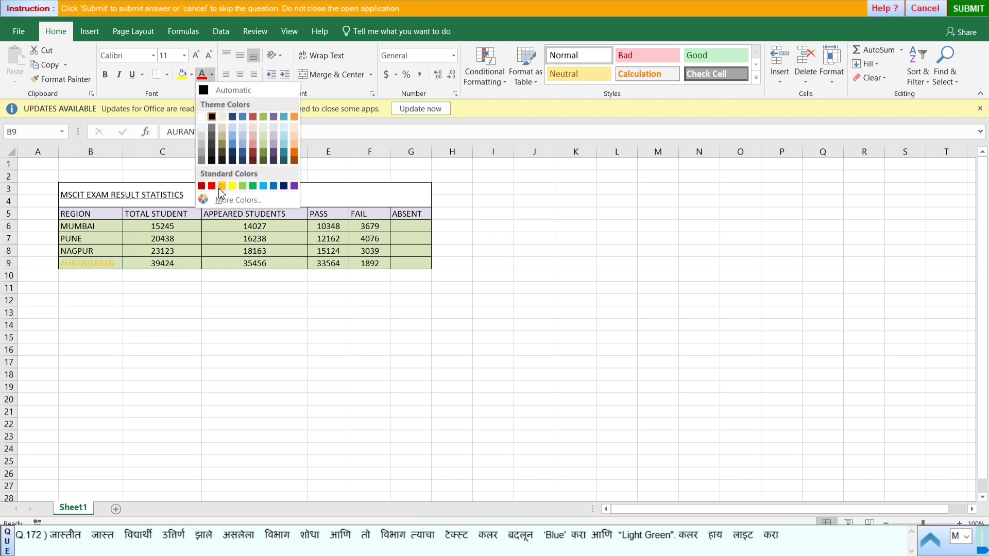
pyautogui.click(274, 186)
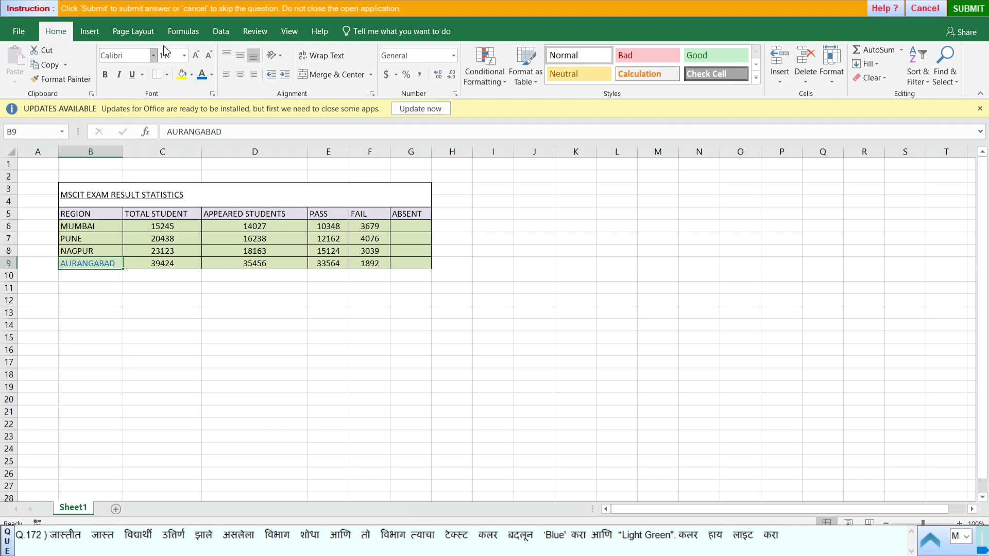
pyautogui.click(192, 76)
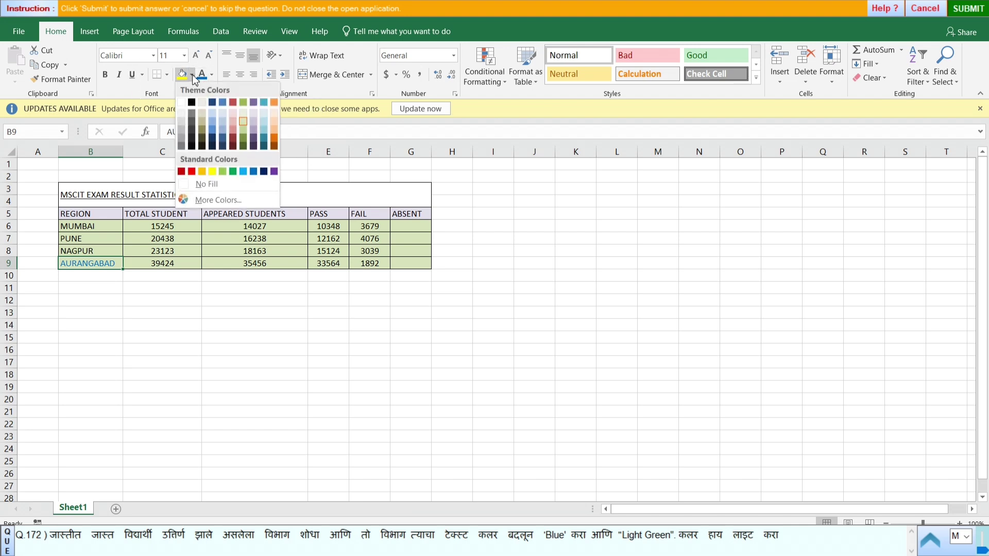
pyautogui.click(222, 173)
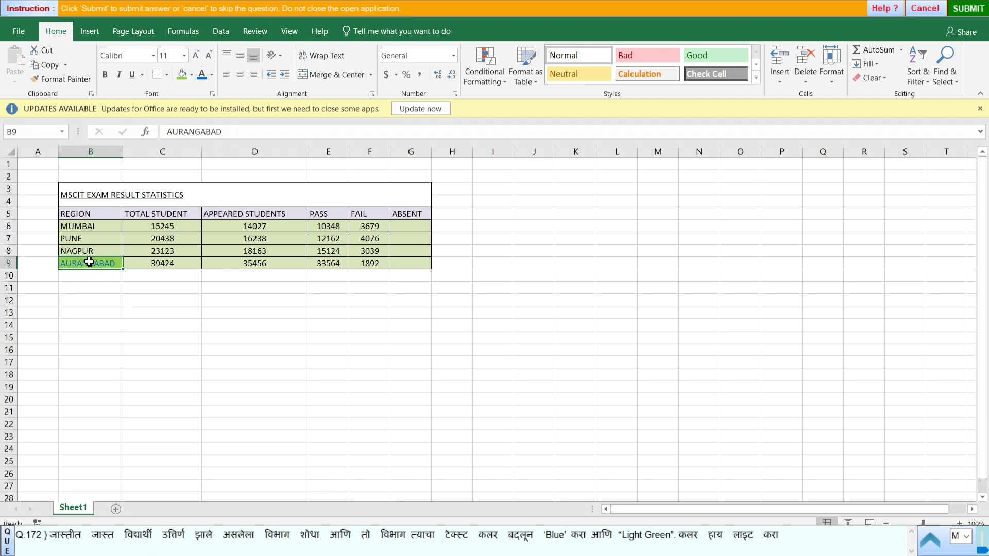
# Submit the region highlighting answer for question 172 and start question 173
pyautogui.click(187, 312)
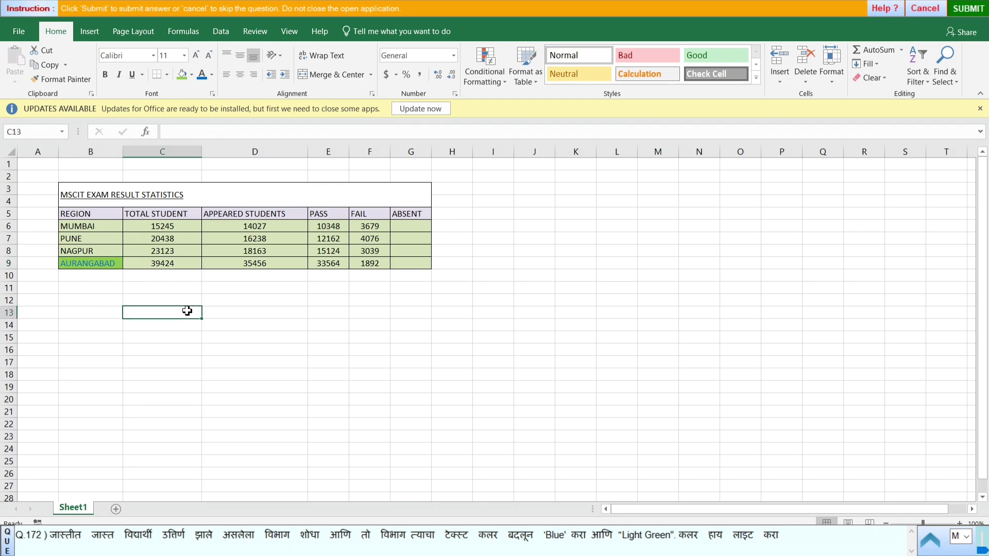
pyautogui.click(969, 9)
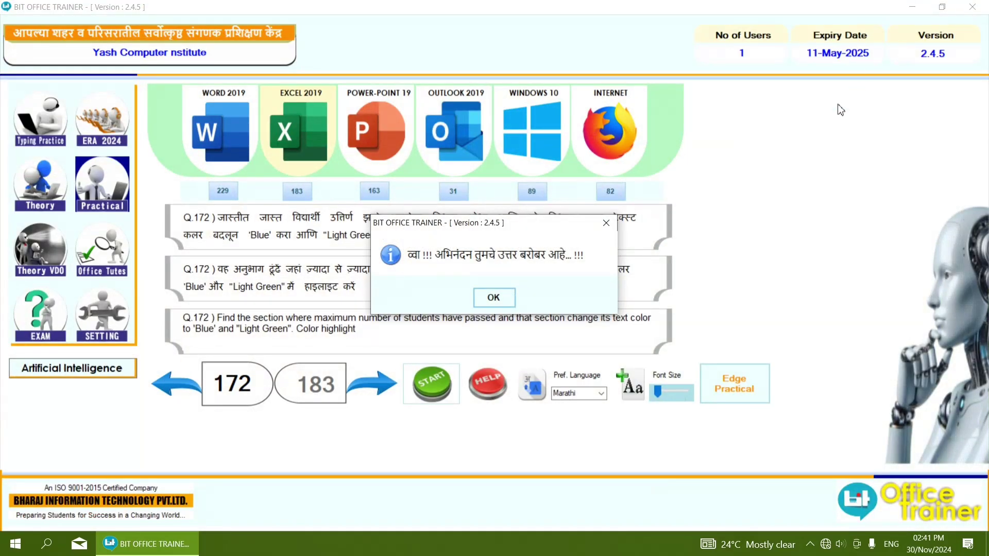
pyautogui.click(503, 304)
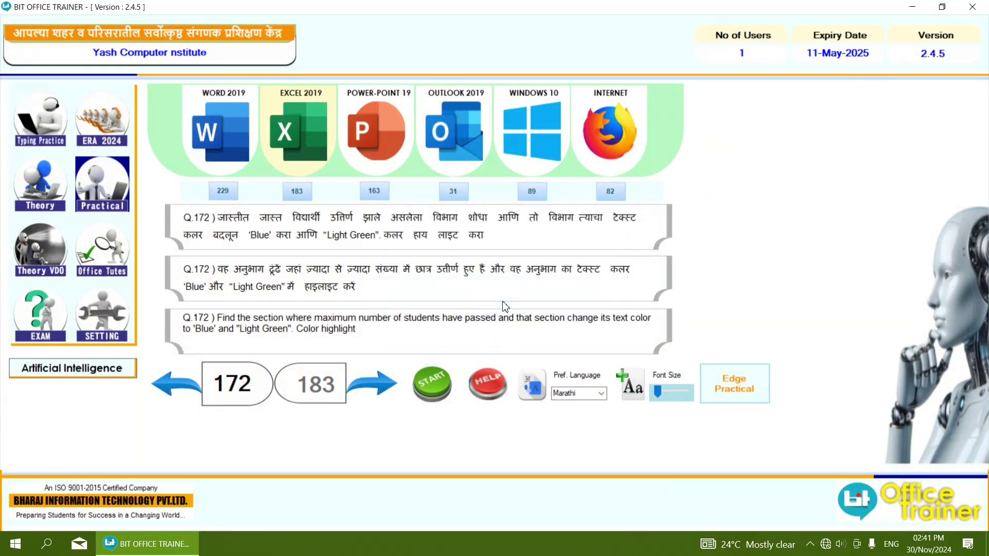
pyautogui.click(366, 385)
pyautogui.click(425, 388)
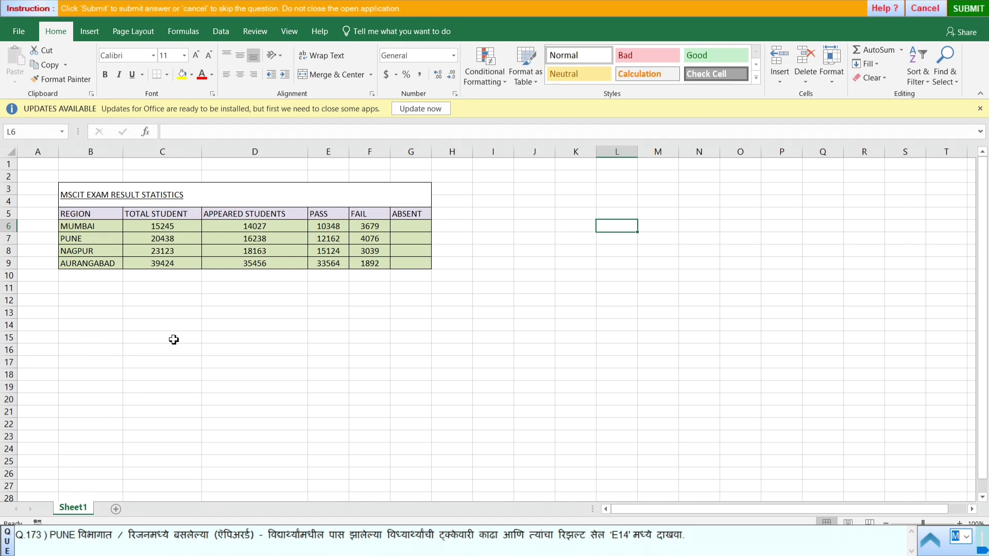
# Enter the formula =E7*100/D7 in cell E14 to calculate PUNE's percentage of passed students among those who appeared
pyautogui.click(321, 325)
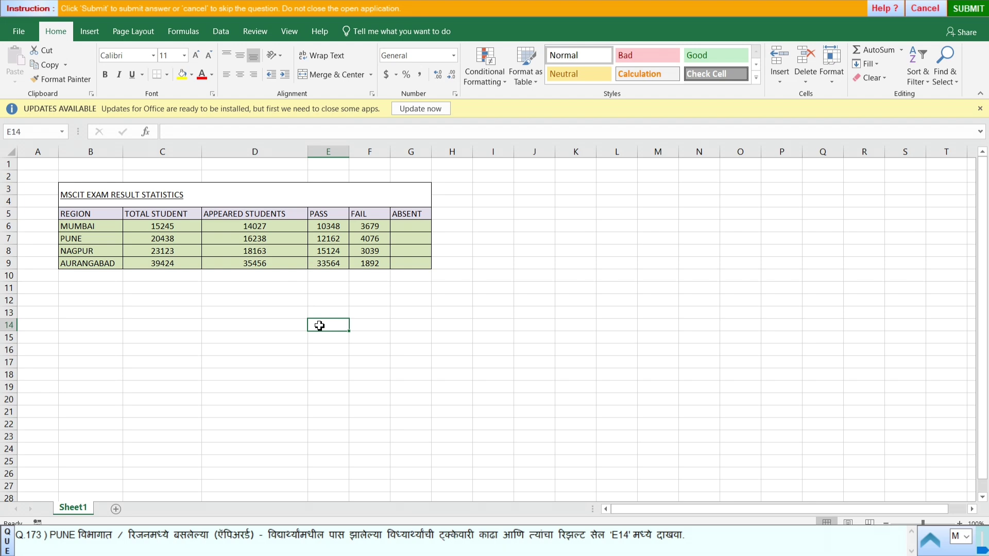
pyautogui.write('=')
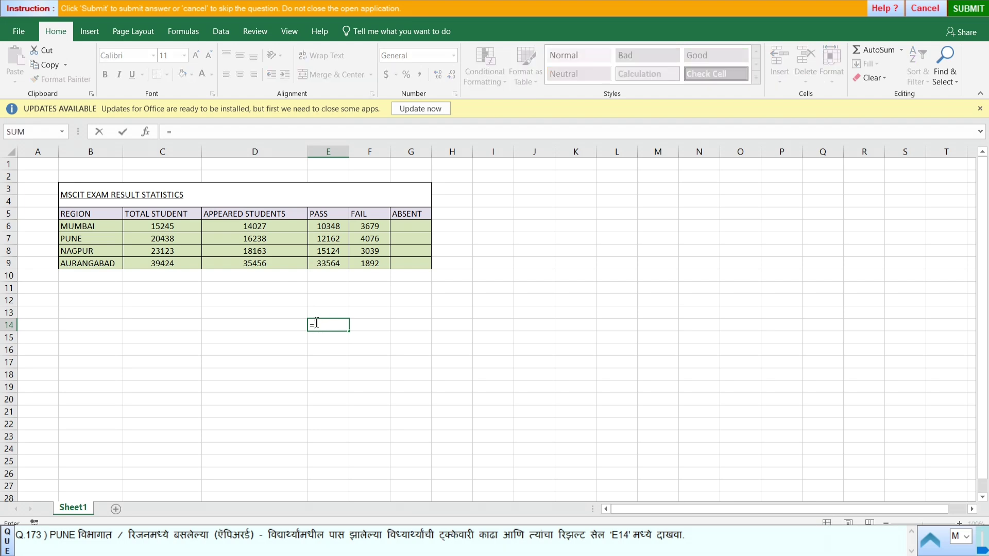
pyautogui.click(329, 241)
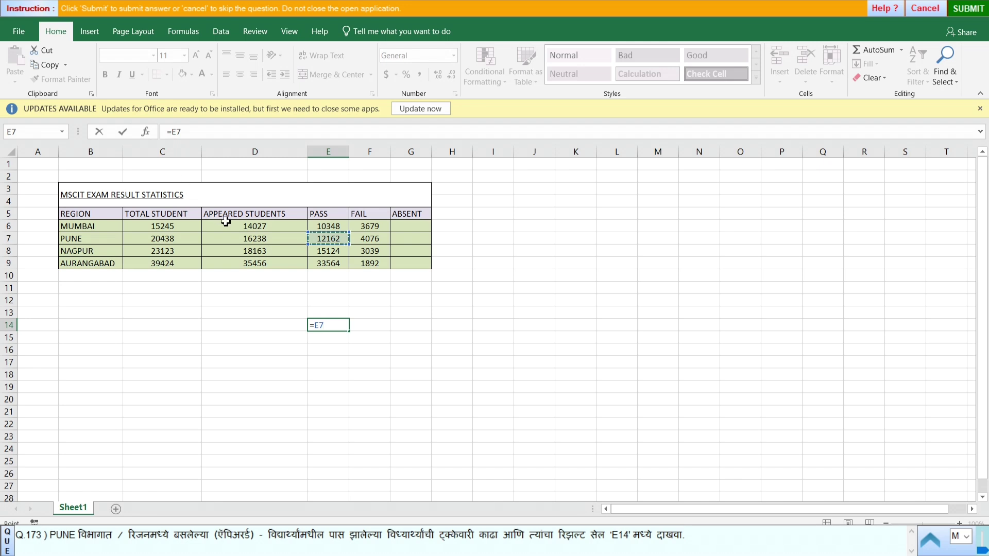
pyautogui.write('8')
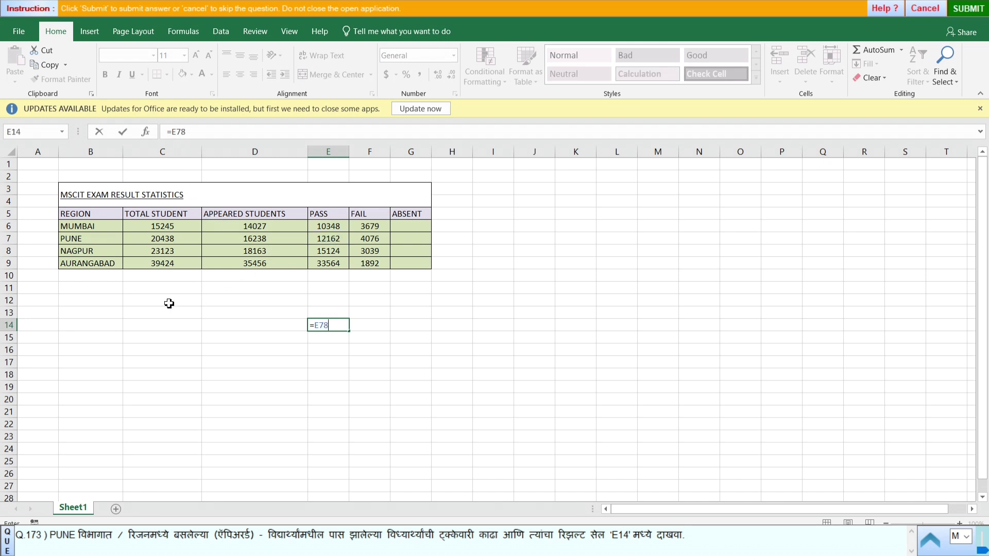
pyautogui.press('BackSpace')
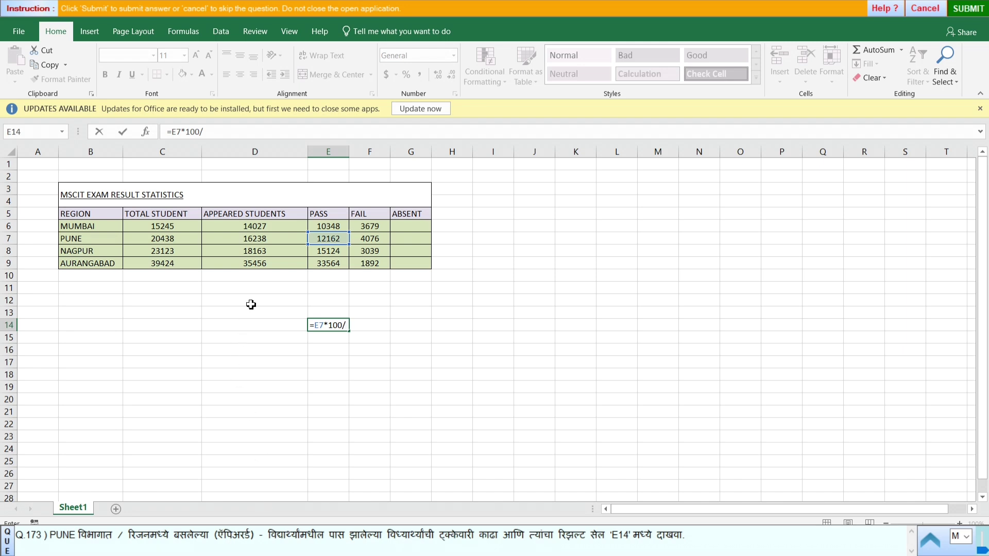
pyautogui.click(248, 239)
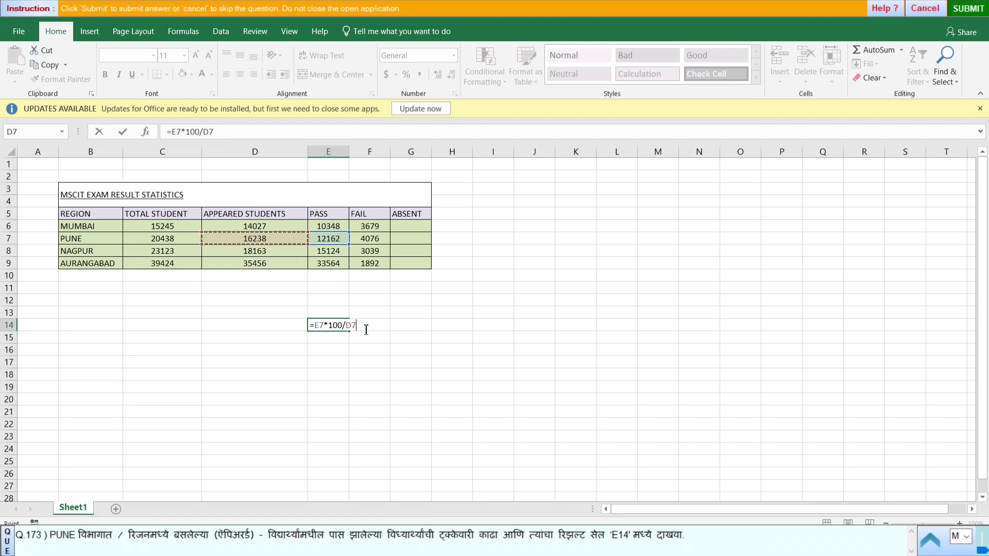
pyautogui.press('Return')
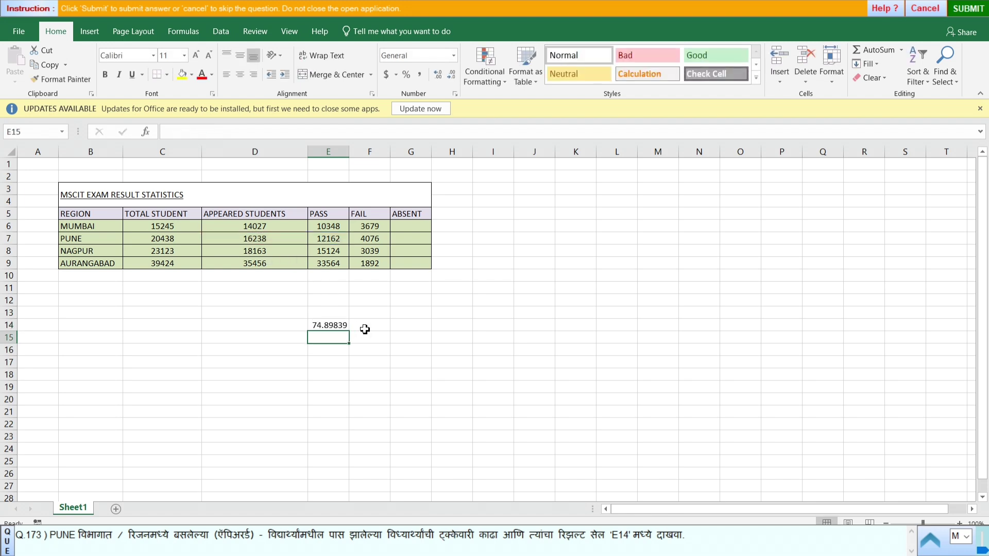
pyautogui.click(327, 326)
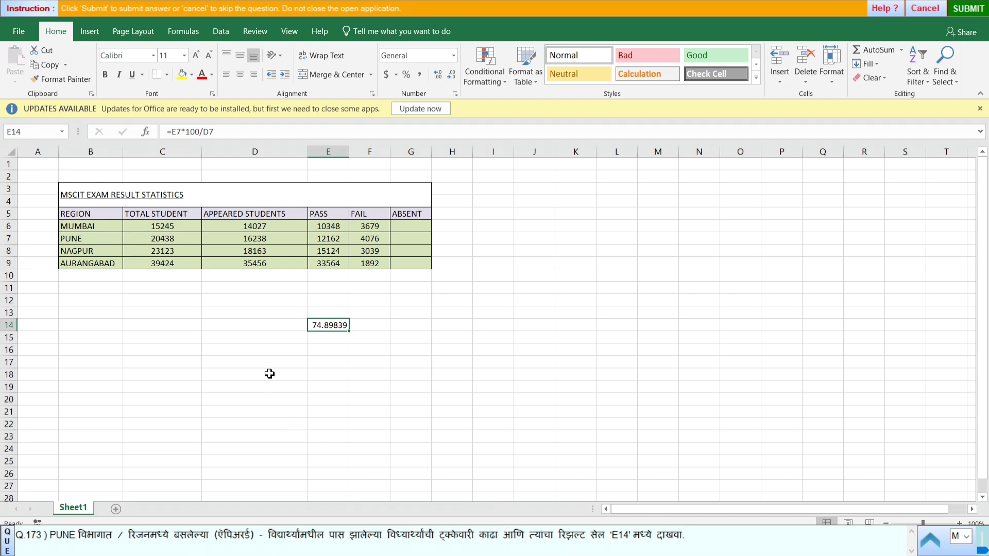
# Submit the PUNE pass percentage answer for question 173 and start question 174
pyautogui.click(401, 360)
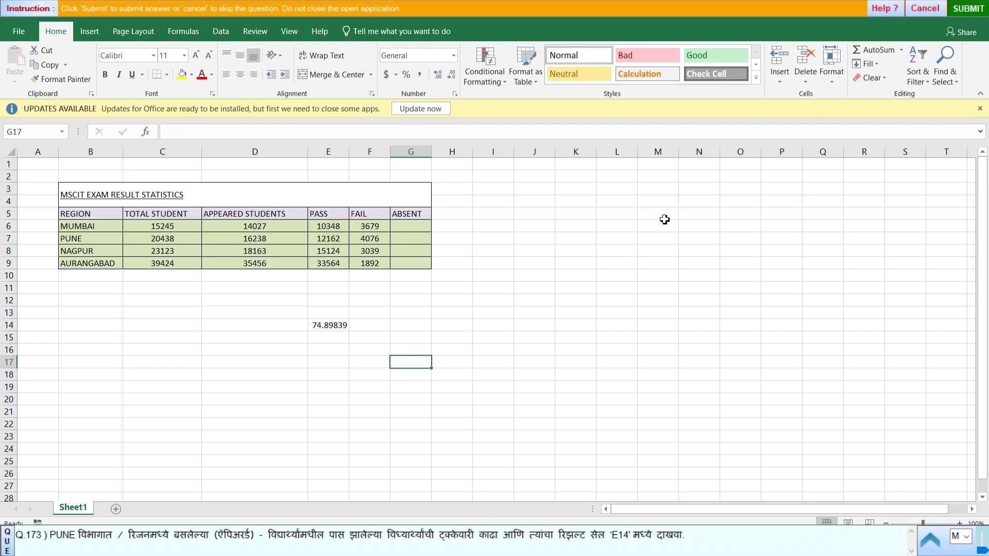
pyautogui.click(960, 15)
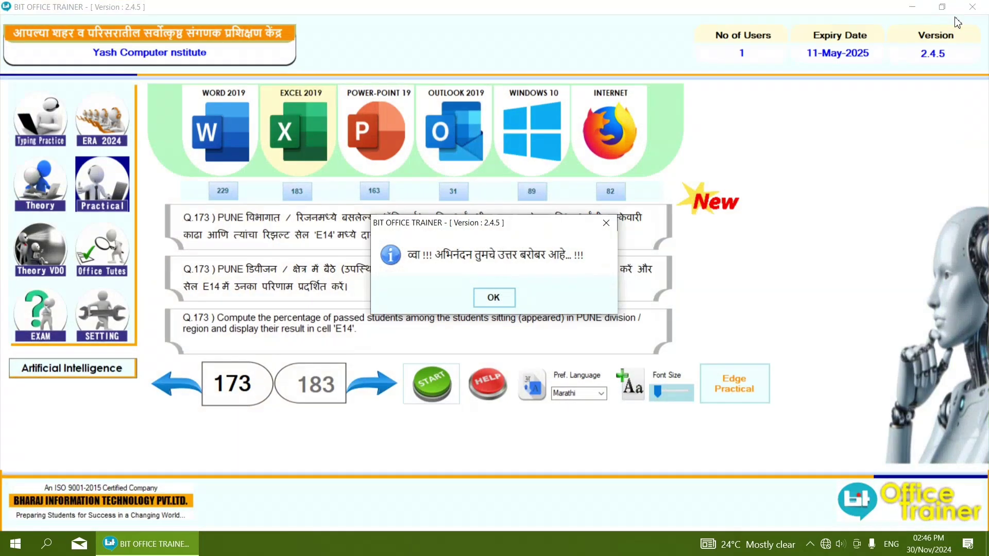
pyautogui.click(503, 305)
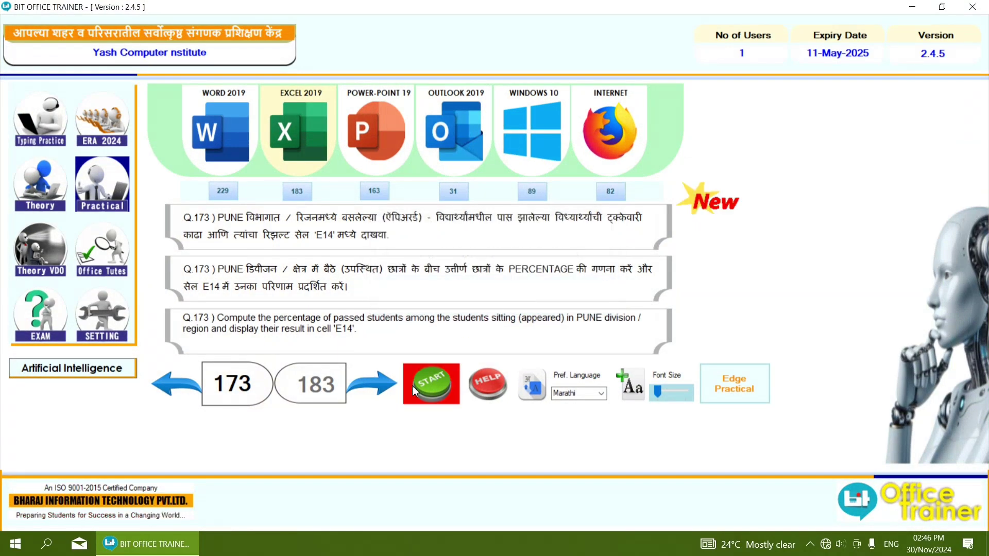
pyautogui.click(381, 393)
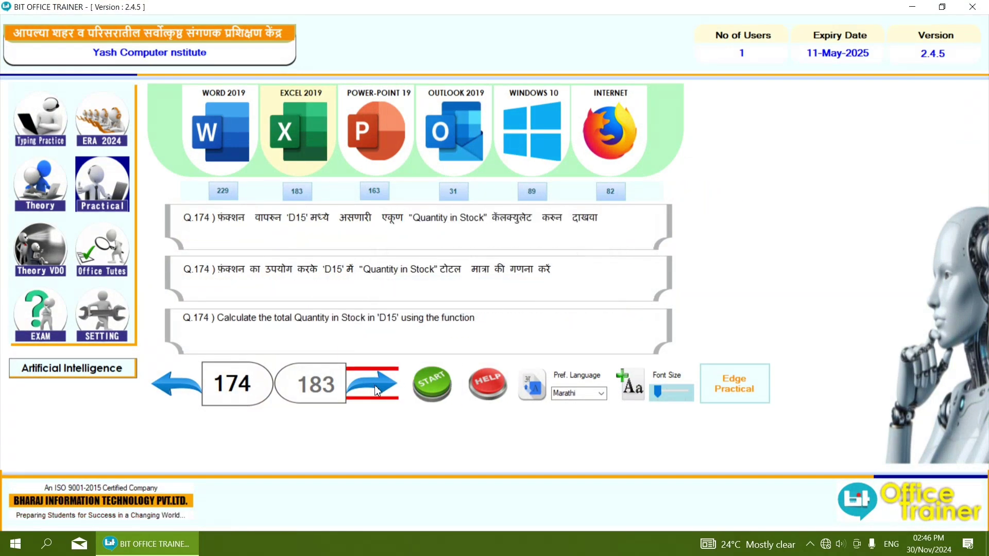
pyautogui.click(434, 381)
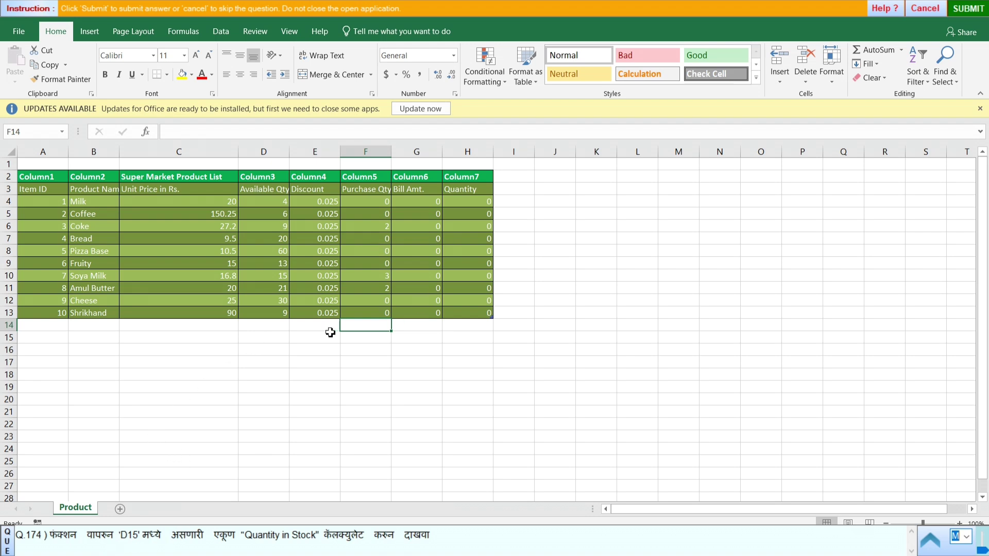
# Enter a SUM function over the available quantities D4:D13 in cell D15
pyautogui.click(258, 337)
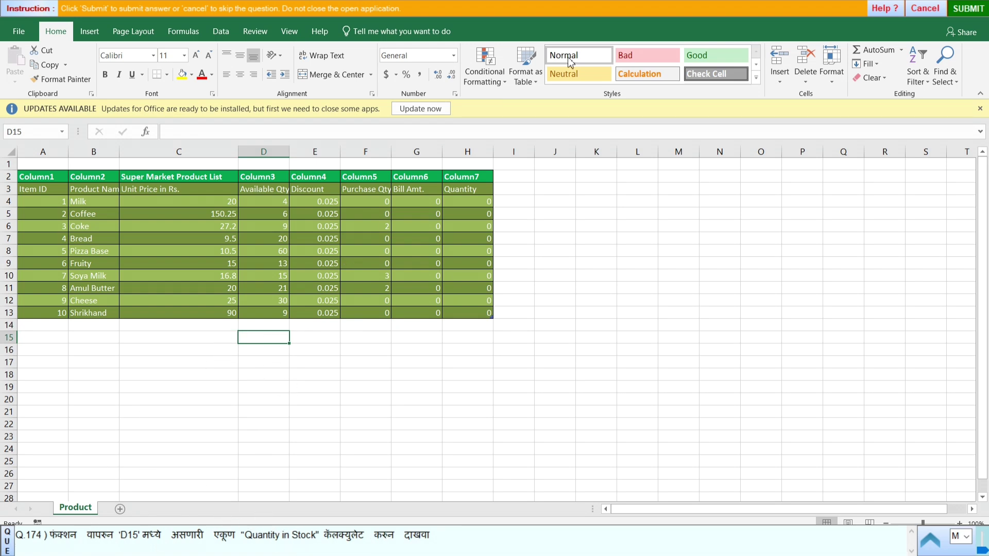
pyautogui.click(902, 51)
pyautogui.click(883, 64)
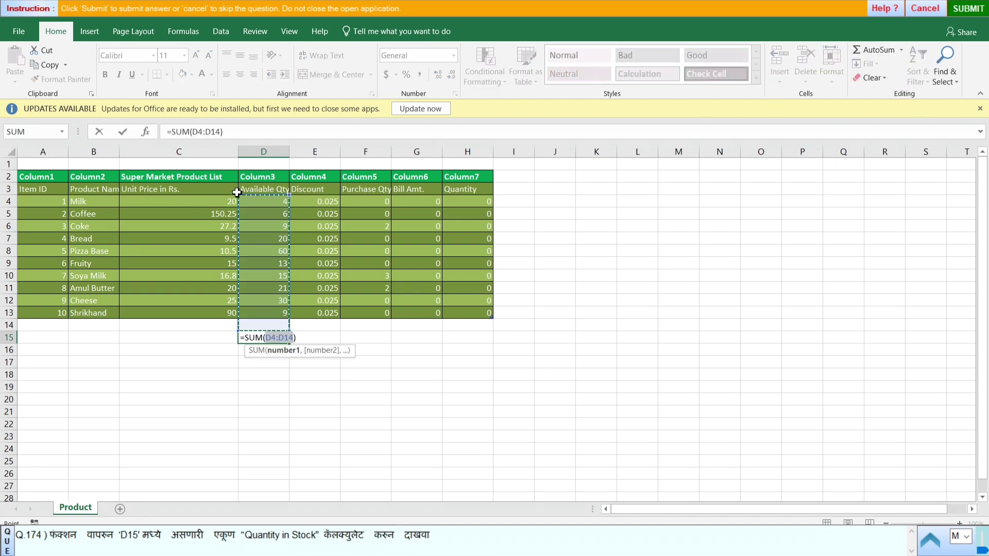
pyautogui.moveTo(236, 193); pyautogui.dragTo(266, 316)
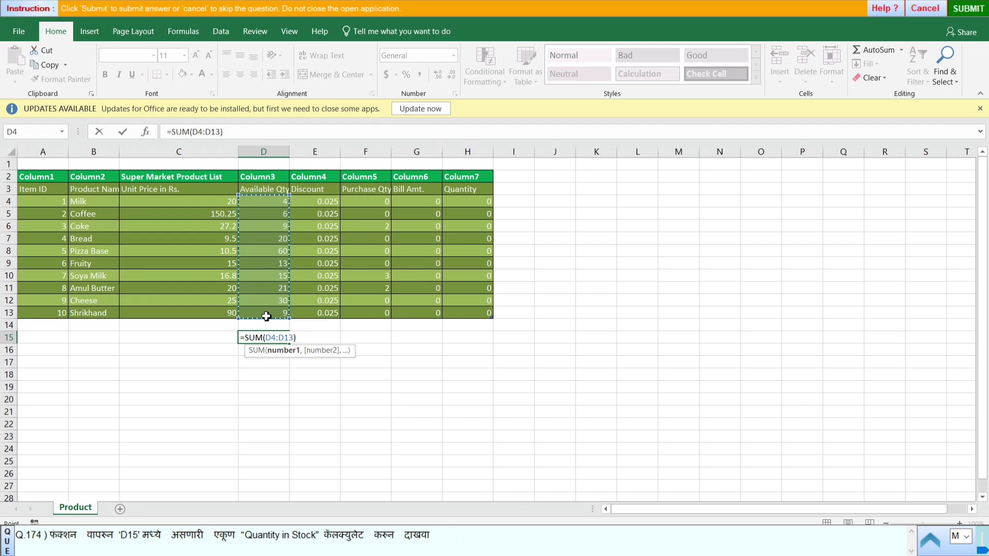
pyautogui.press('Return')
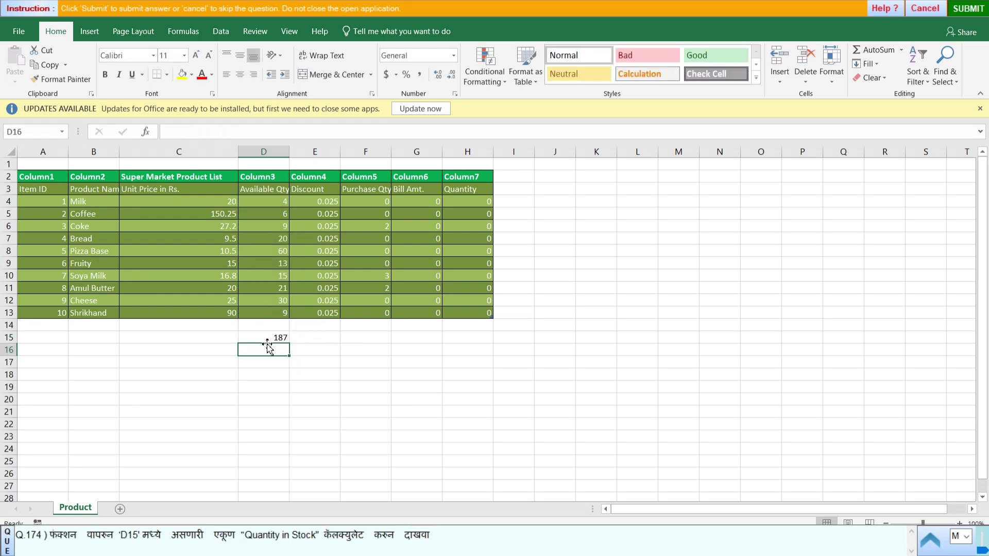
pyautogui.click(273, 338)
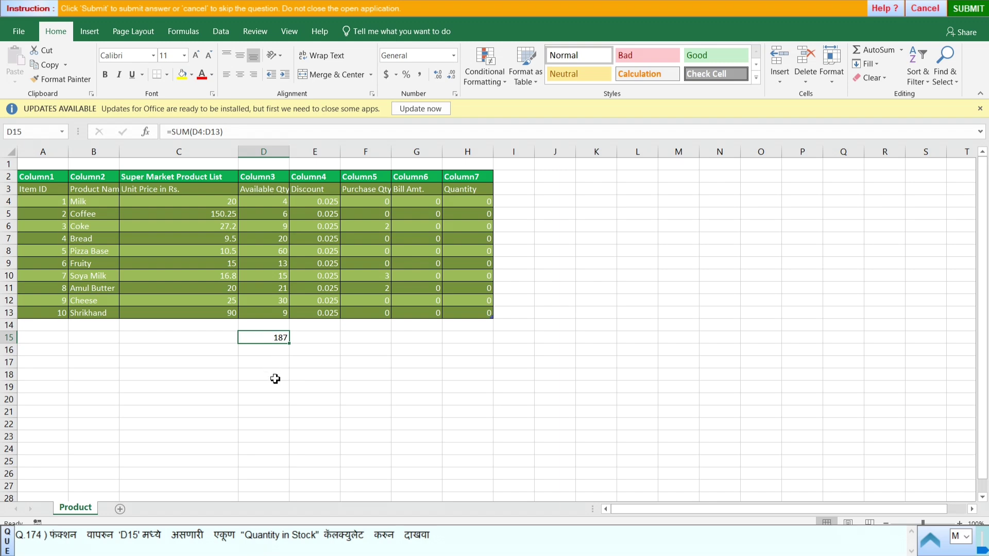
# Submit the total quantity in stock answer for question 174 and start question 175
pyautogui.click(438, 401)
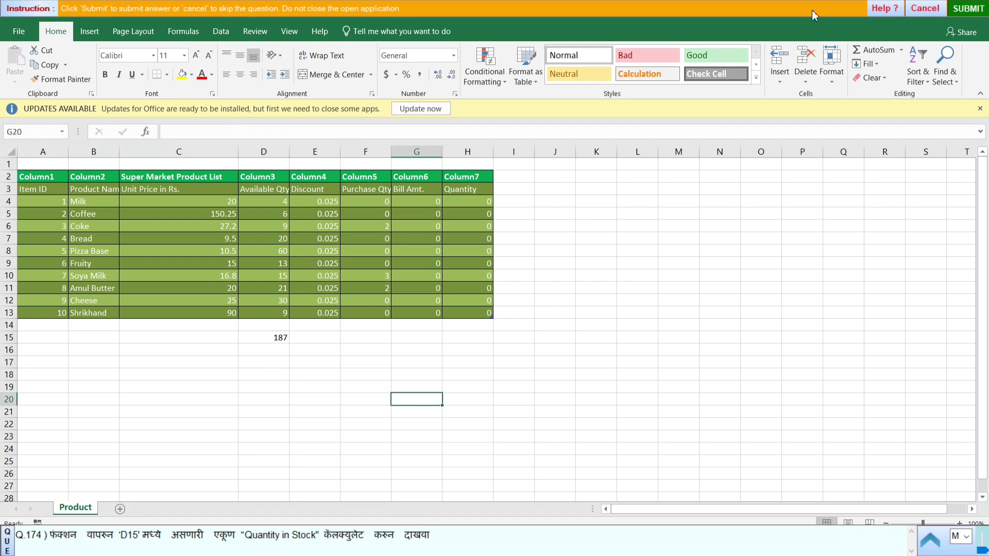
pyautogui.click(968, 9)
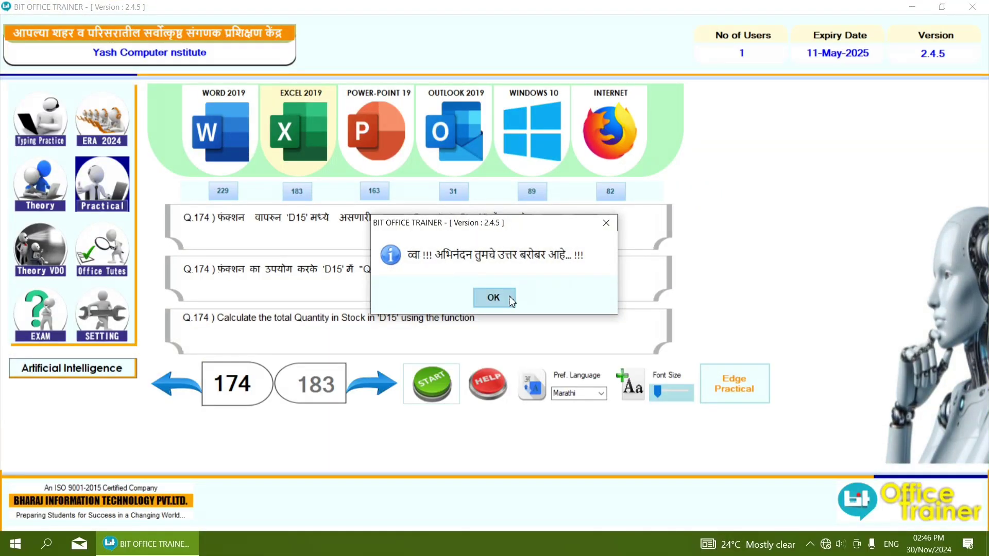
pyautogui.click(494, 298)
pyautogui.click(420, 380)
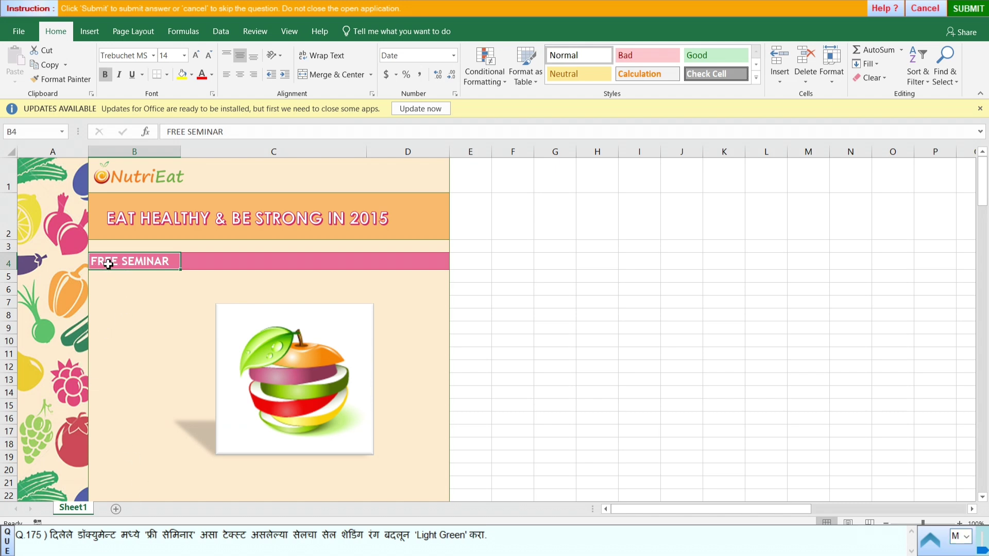
# Change the shading of the FREE SEMINAR cell B4 to the standard color Light Green
pyautogui.click(192, 76)
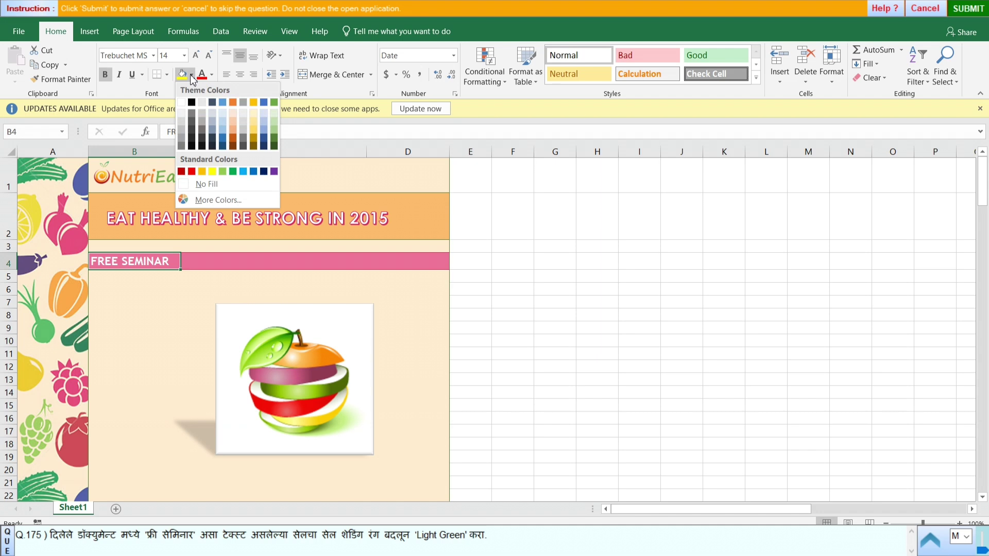
pyautogui.click(222, 172)
pyautogui.click(306, 384)
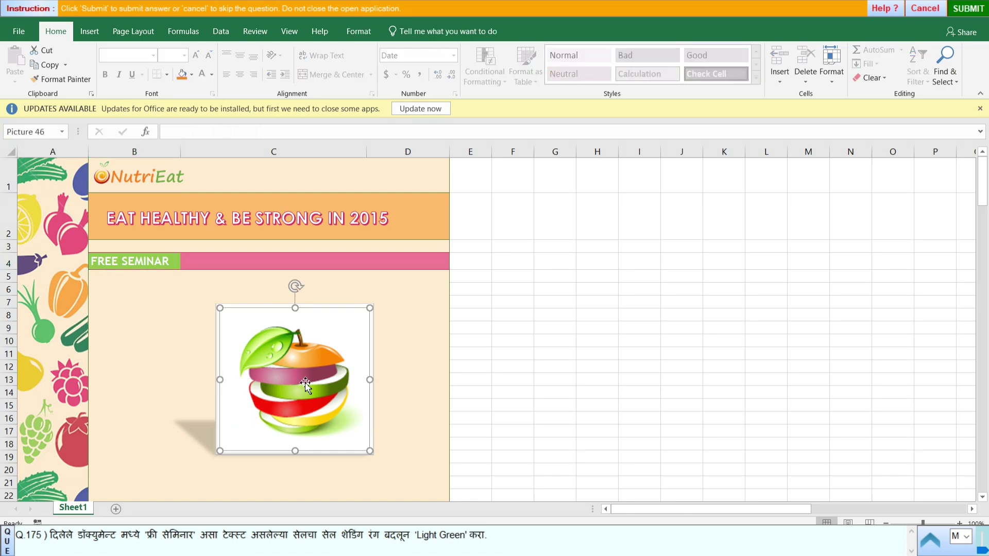
# Submit the cell shading answer for question 175 and start question 176
pyautogui.click(962, 11)
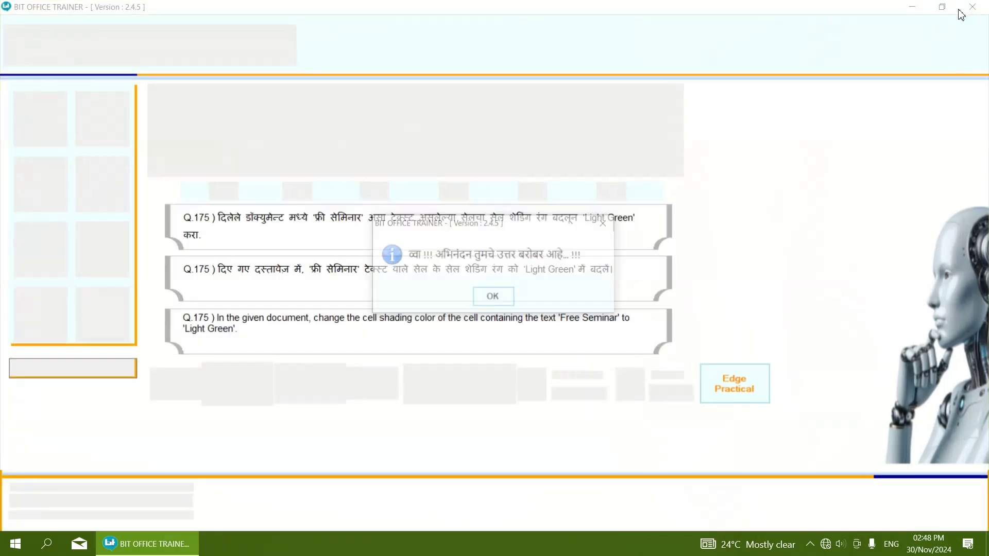
pyautogui.click(492, 296)
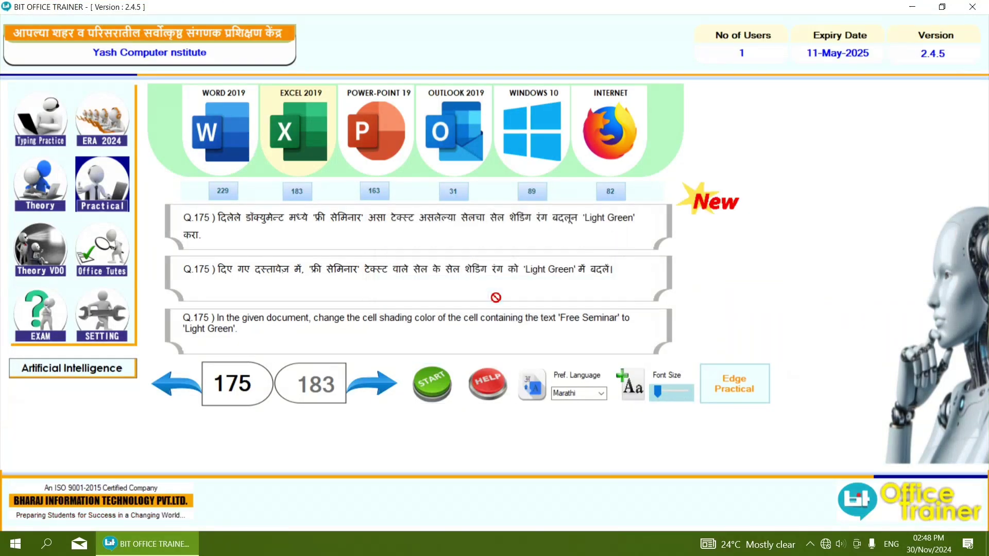
pyautogui.click(383, 392)
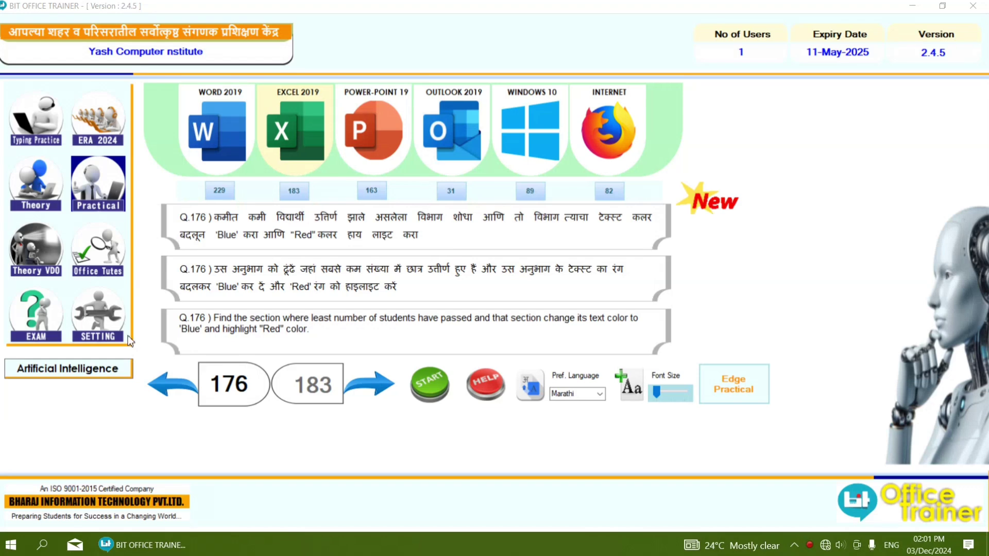
pyautogui.click(449, 368)
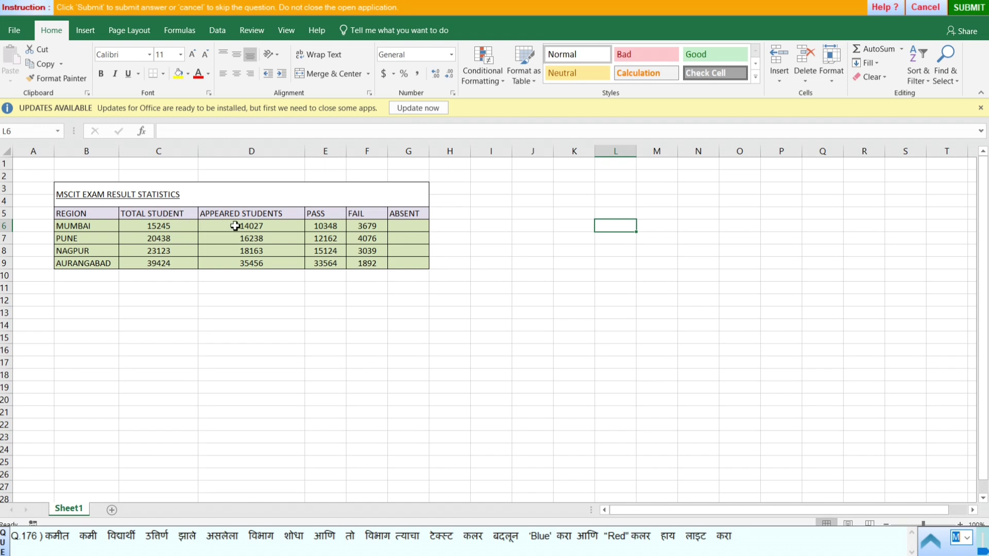
# Color the text of MUMBAI, the region with the fewest passed students, blue and fill its cell B6 with red
pyautogui.click(329, 225)
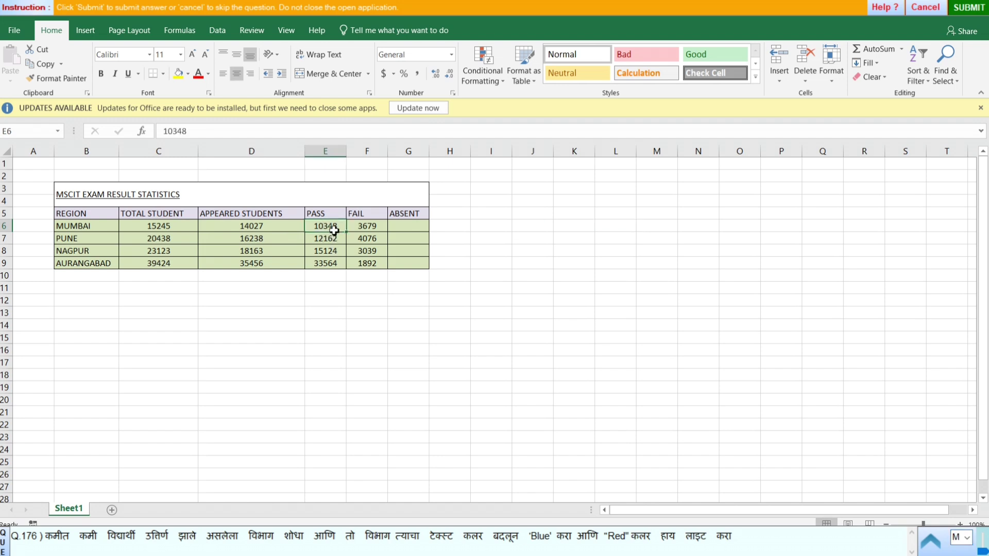
pyautogui.click(81, 230)
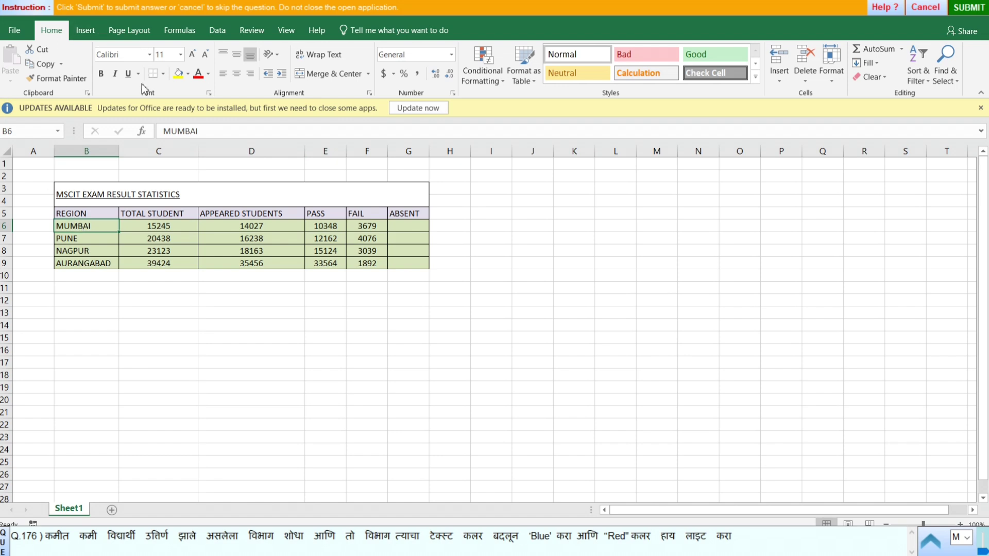
pyautogui.click(198, 74)
pyautogui.click(208, 74)
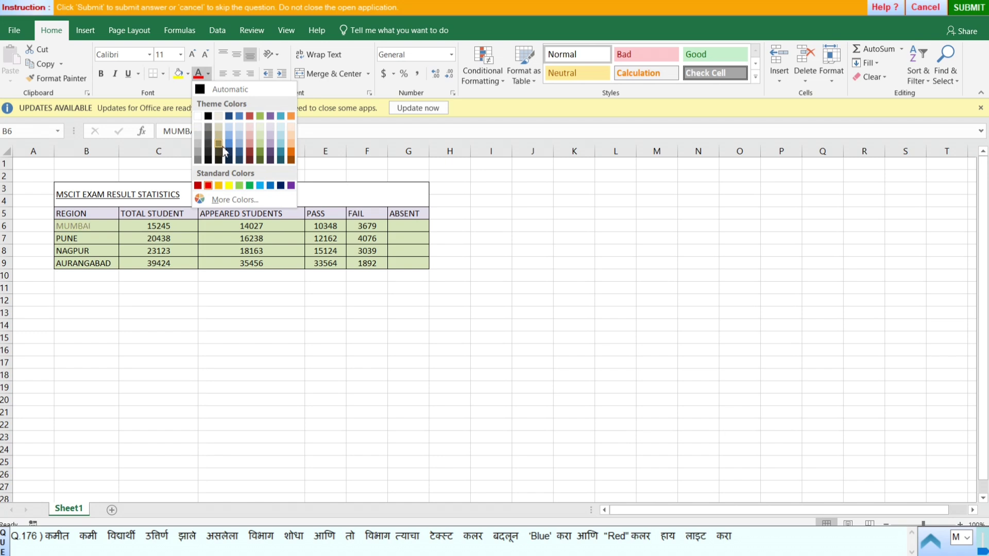
pyautogui.click(264, 186)
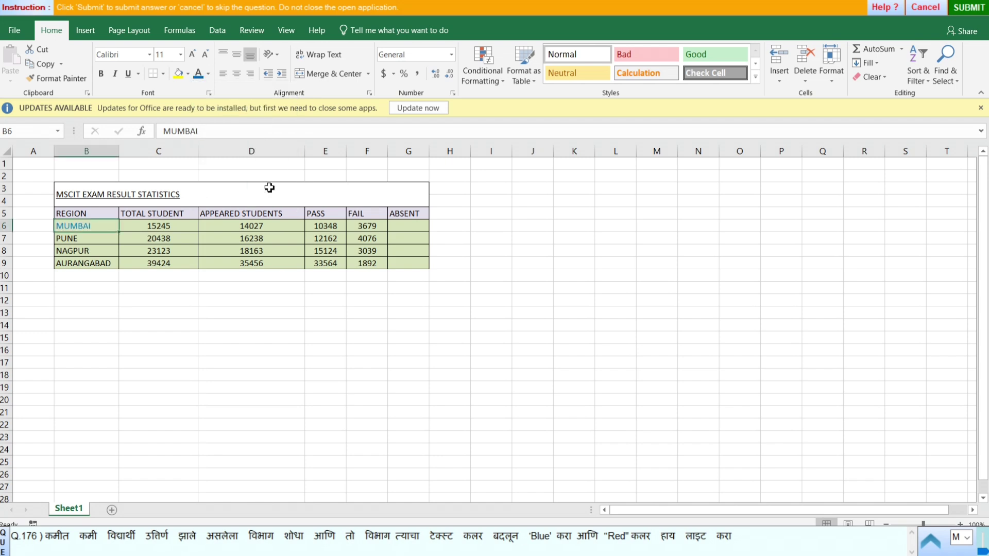
pyautogui.click(189, 74)
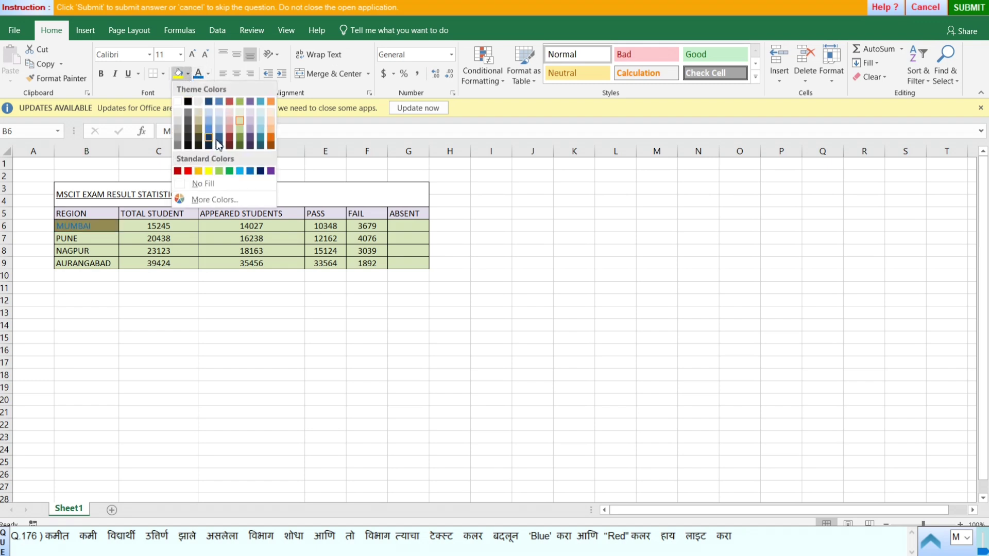
pyautogui.click(187, 171)
pyautogui.click(242, 335)
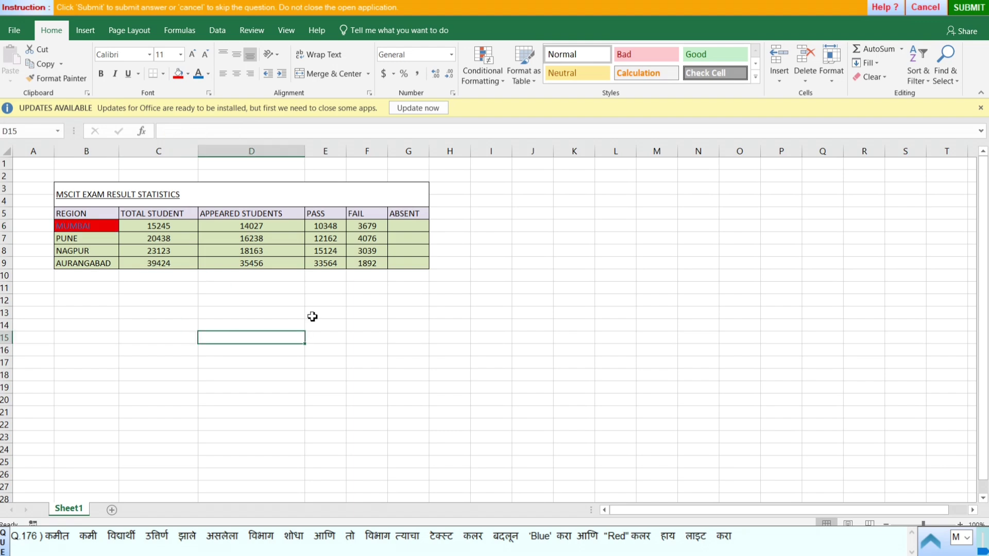
# Submit the fewest-passes region answer for question 176 and start question 177
pyautogui.click(967, 13)
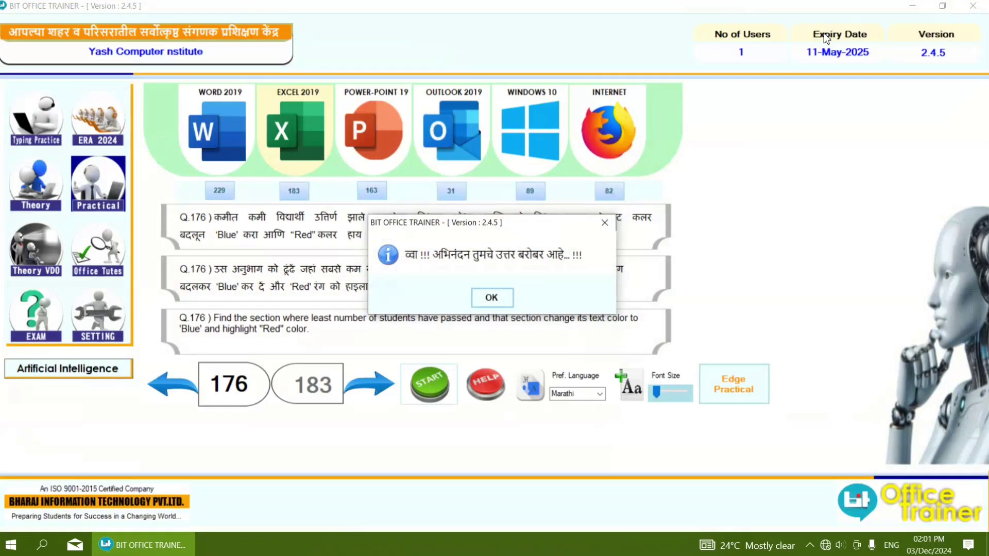
pyautogui.click(492, 296)
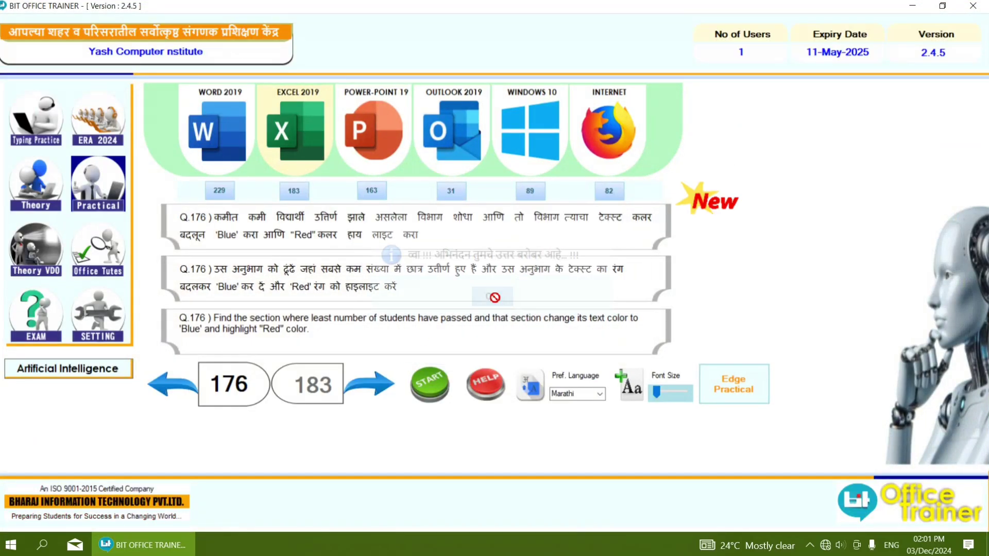
pyautogui.click(364, 378)
pyautogui.click(418, 373)
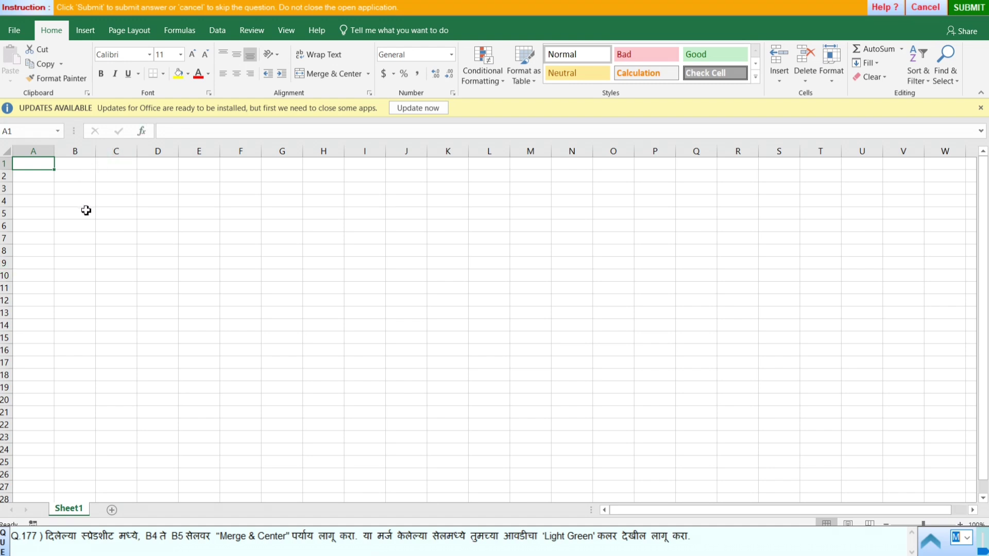
# Apply Merge & Center to cells B4:B5 and fill the merged cell with Light Green
pyautogui.moveTo(71, 201)
pyautogui.mouseDown()
pyautogui.moveTo(77, 250)
pyautogui.moveTo(83, 213)
pyautogui.mouseUp()
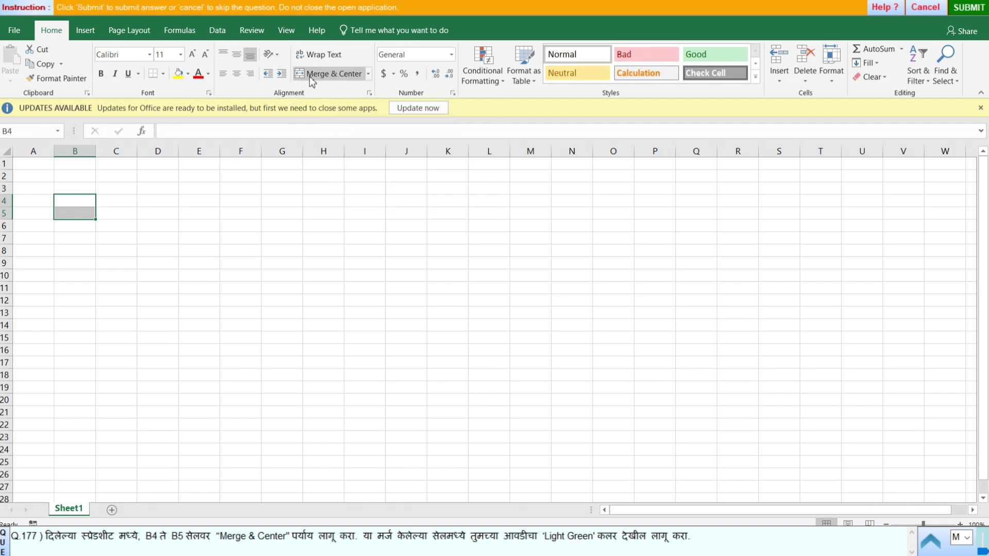
pyautogui.click(367, 74)
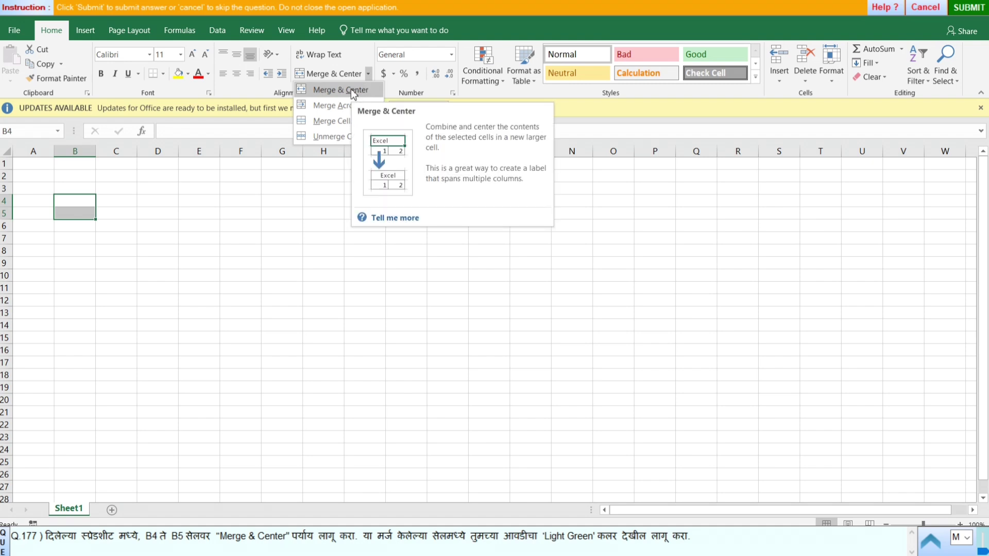
pyautogui.click(351, 90)
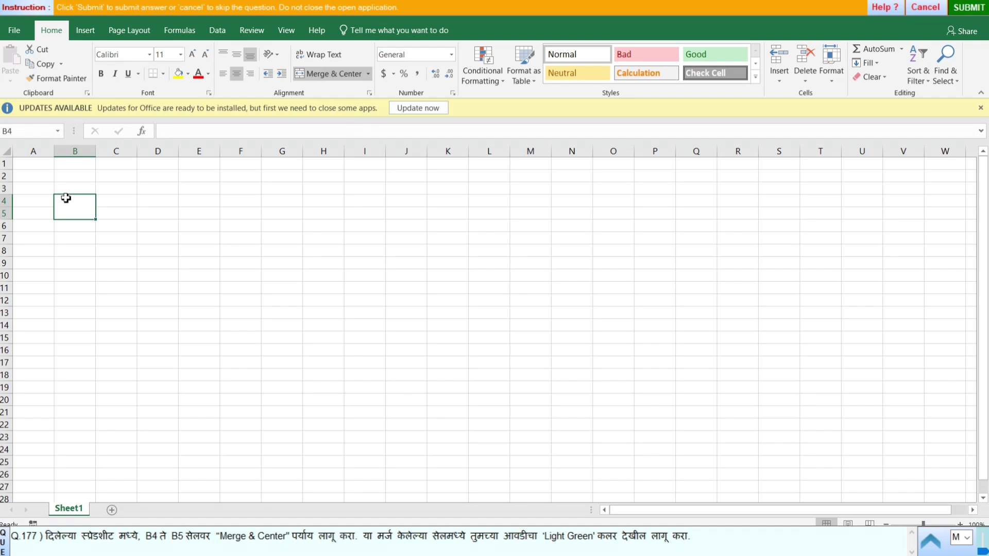
pyautogui.click(188, 74)
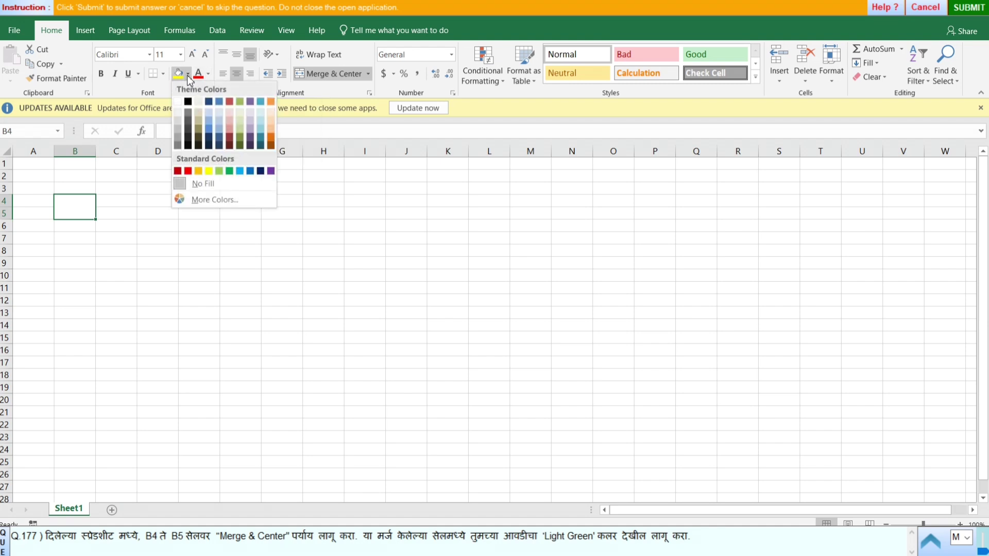
pyautogui.click(220, 172)
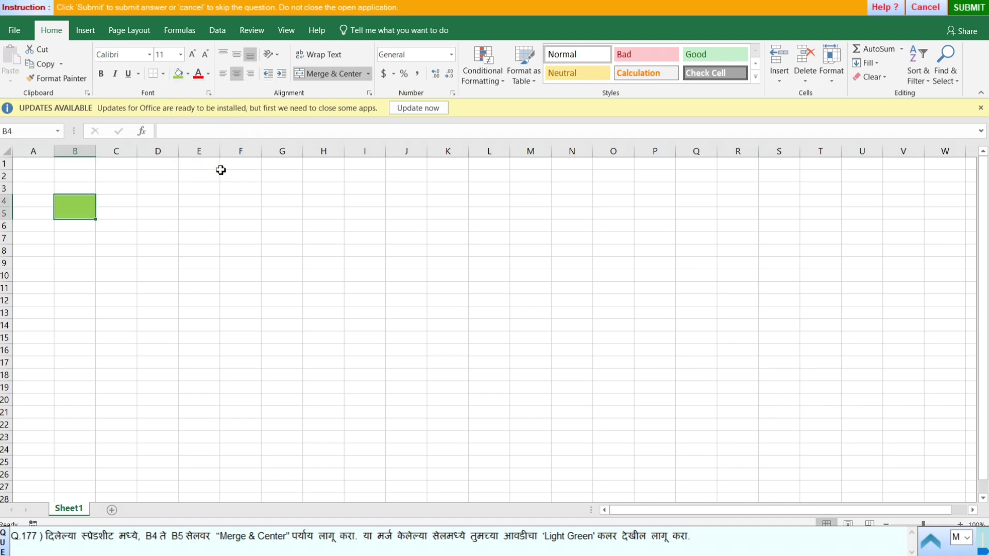
# Submit the merged cell answer for question 177 and start question 178
pyautogui.click(973, 7)
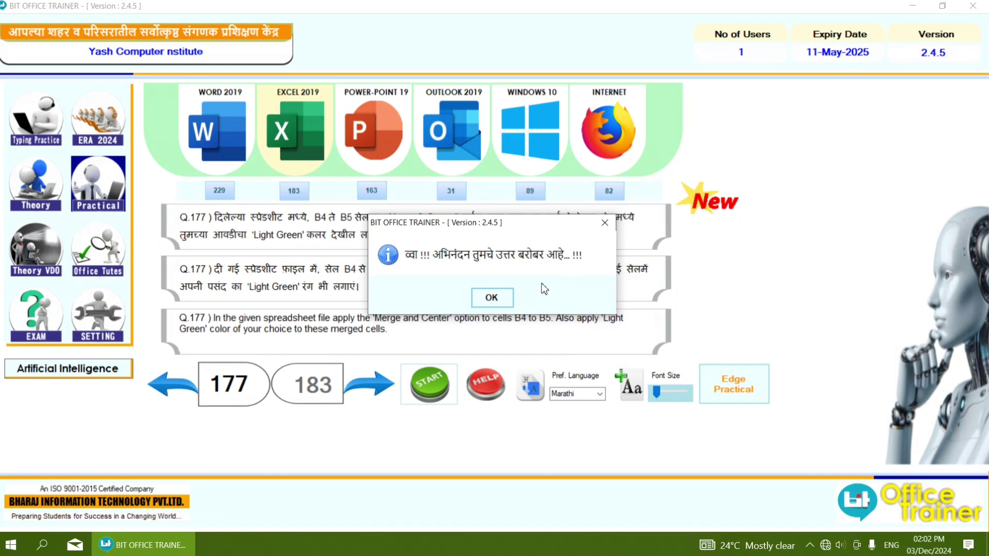
pyautogui.click(491, 297)
pyautogui.click(359, 385)
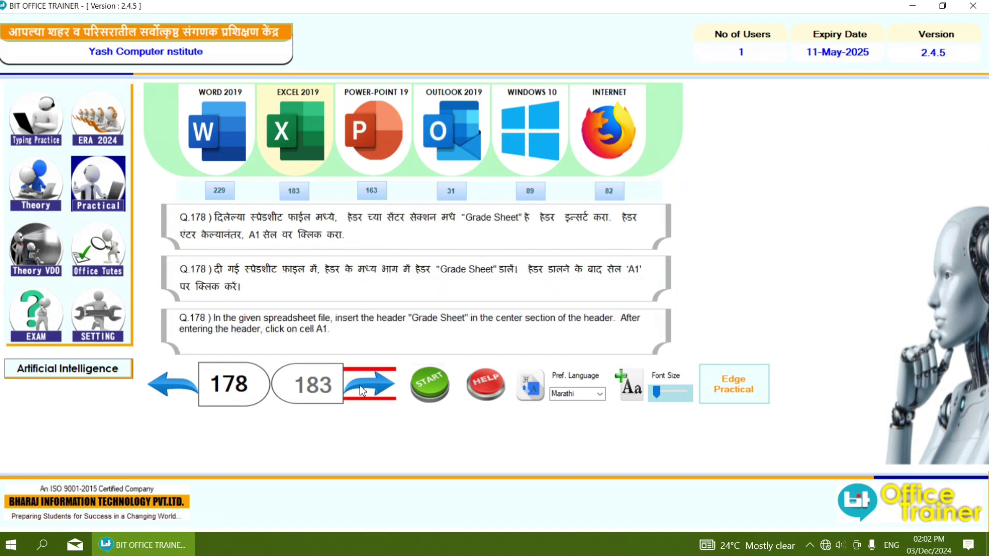
pyautogui.click(424, 389)
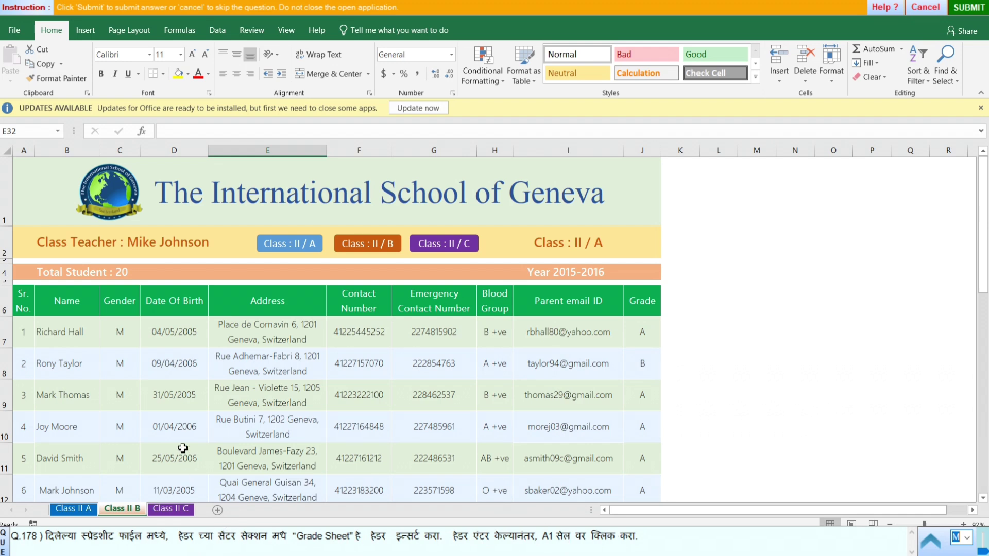
# Insert the header "Grade Sheet", copied from the question text, in the center header section of the Class II B sheet and select cell A1
pyautogui.click(262, 185)
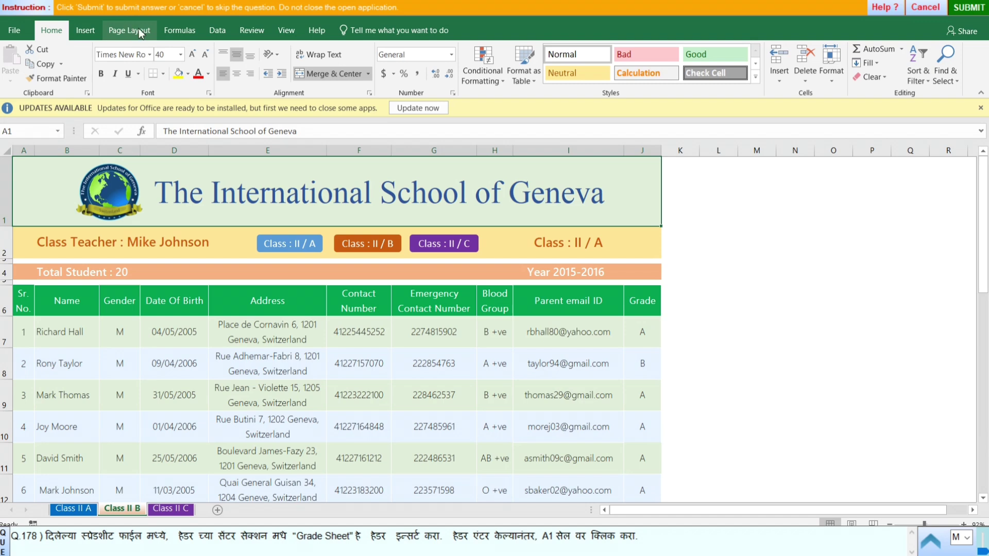
pyautogui.click(88, 34)
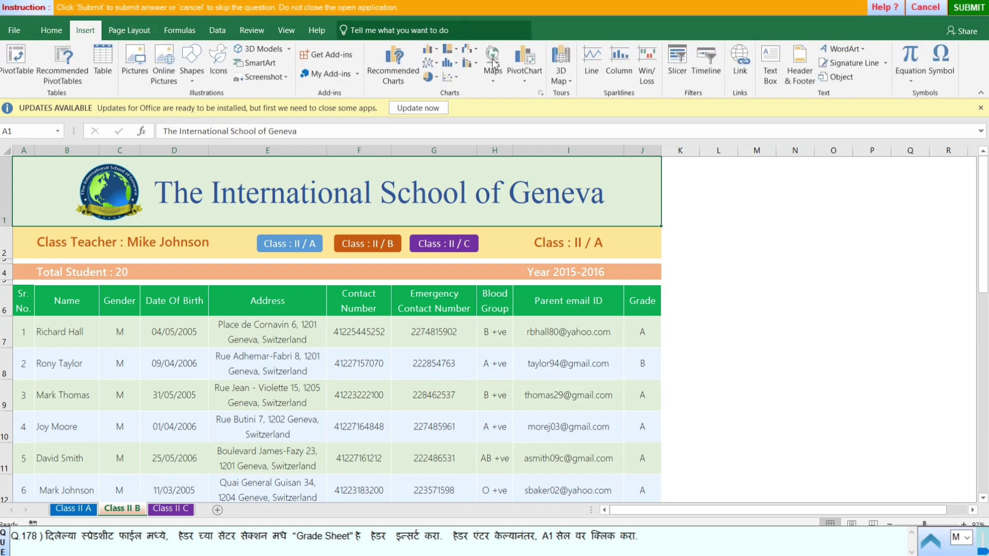
pyautogui.click(787, 90)
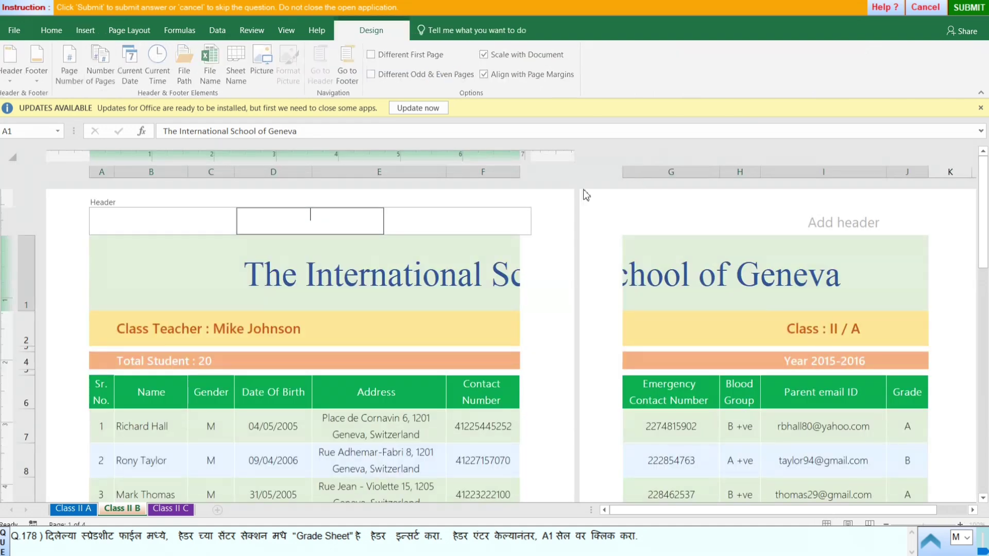
pyautogui.doubleClick(308, 539)
pyautogui.moveTo(326, 549); pyautogui.dragTo(332, 546)
pyautogui.hotkey('ctrl', 'c')
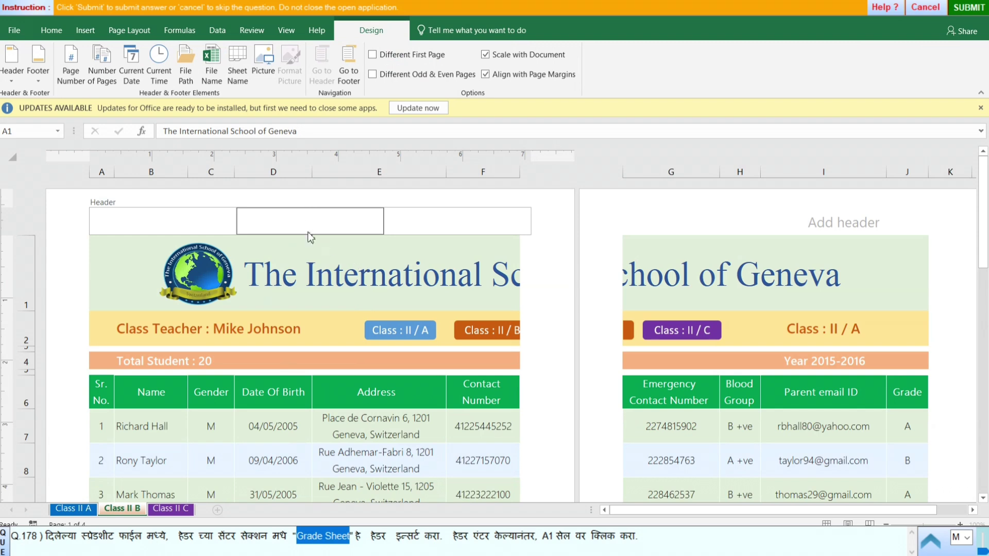
pyautogui.click(296, 225)
pyautogui.hotkey('ctrl', 'v')
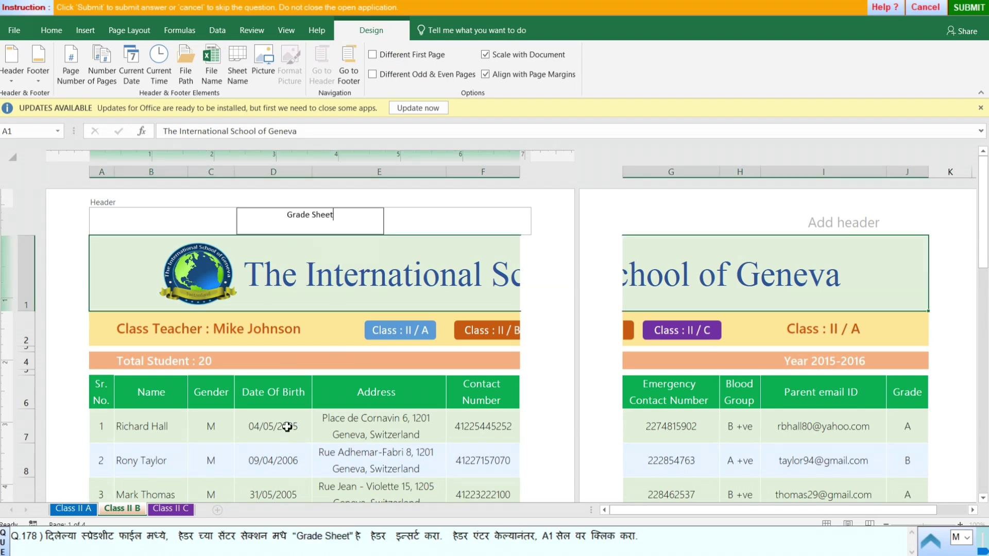
pyautogui.click(99, 286)
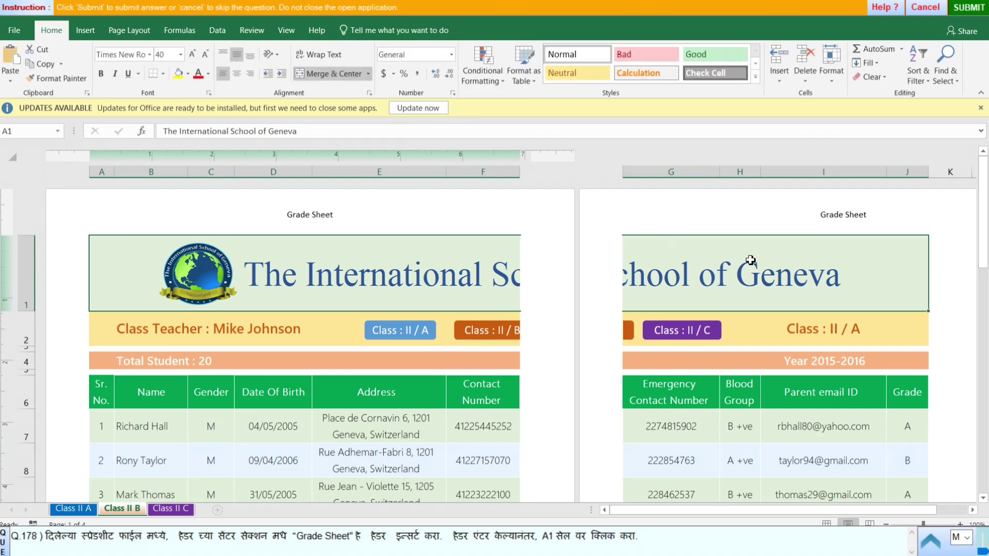
# Submit the Grade Sheet header answer for question 178 and start question 179
pyautogui.click(958, 10)
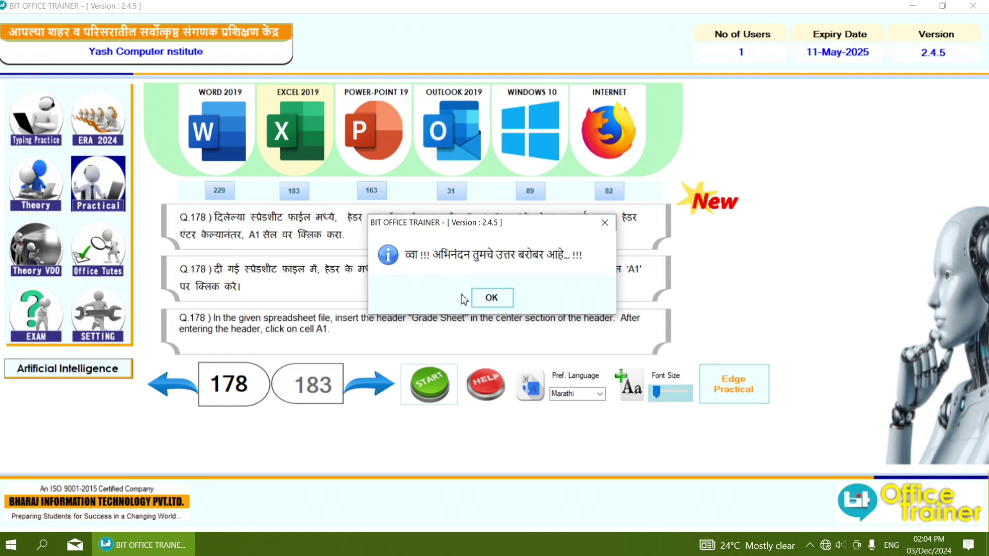
pyautogui.click(491, 297)
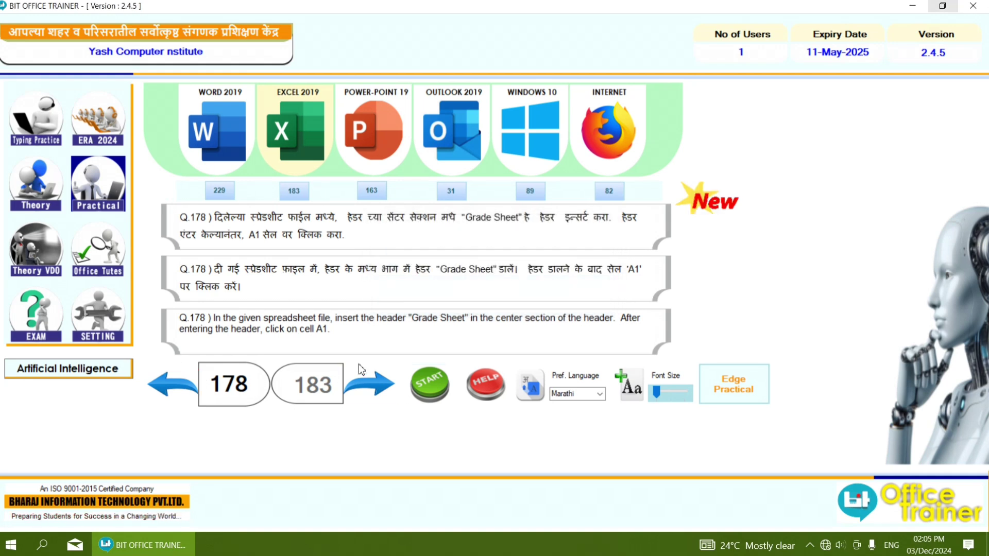
pyautogui.click(372, 378)
pyautogui.click(424, 390)
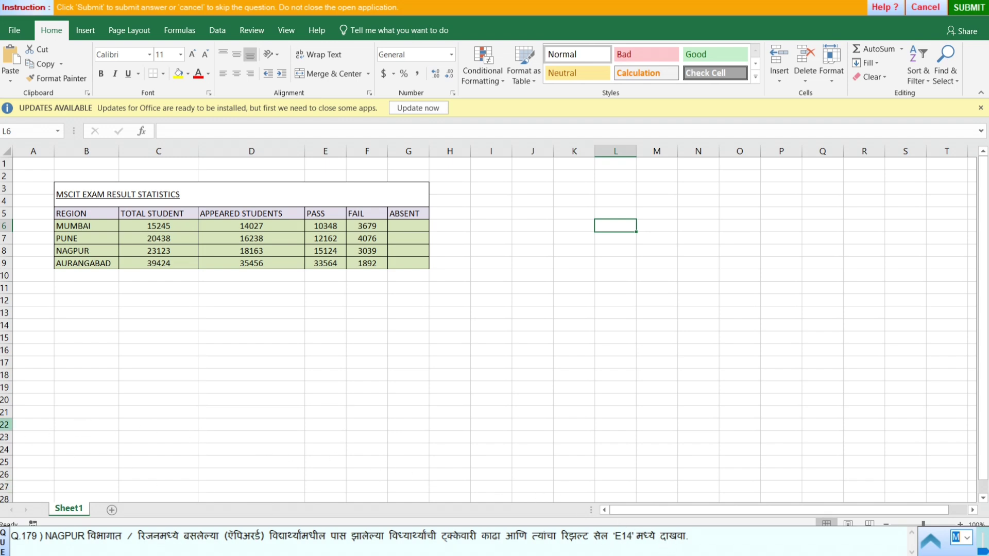
# Calculate the NAGPUR pass percentage among appeared students in cell E14 with the formula =E8*100/D8
pyautogui.click(327, 321)
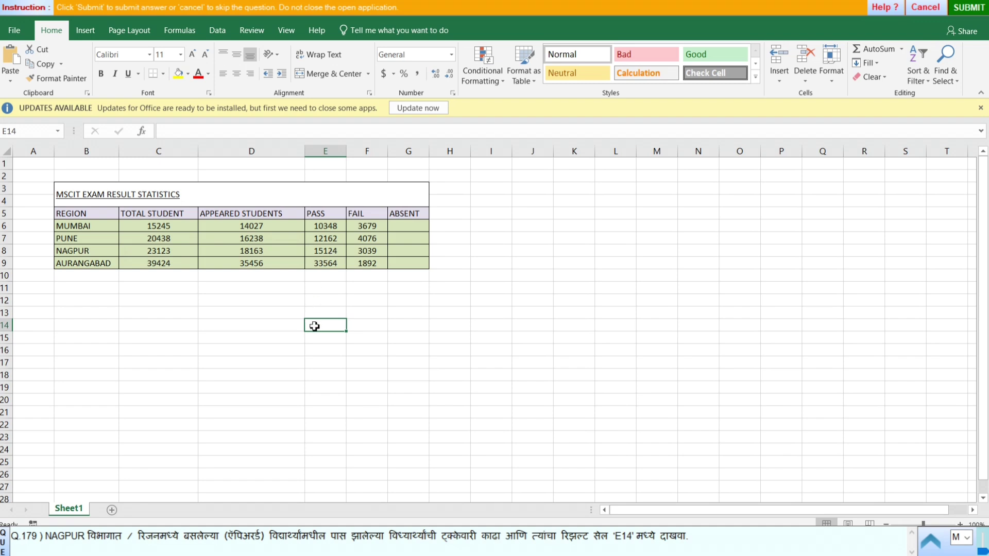
pyautogui.write('=')
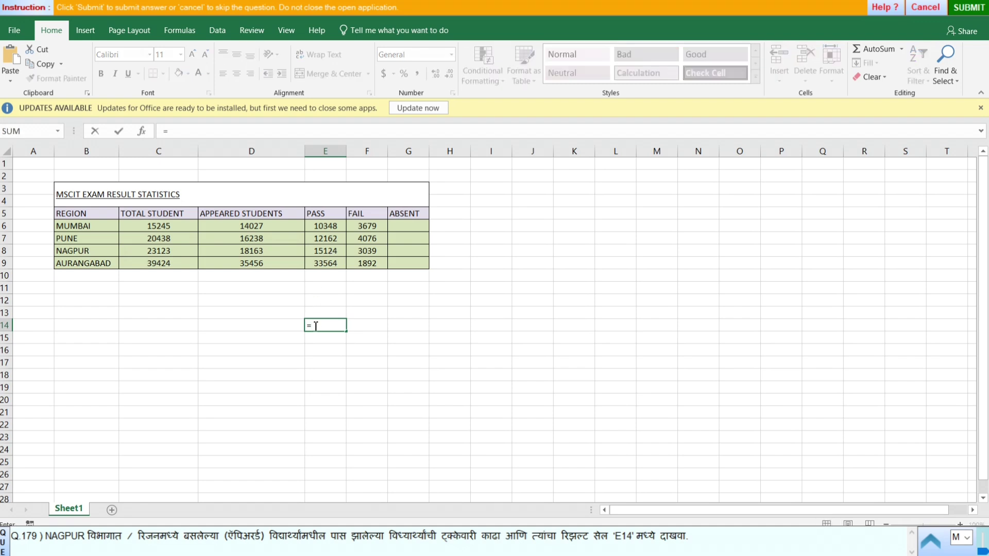
pyautogui.click(323, 252)
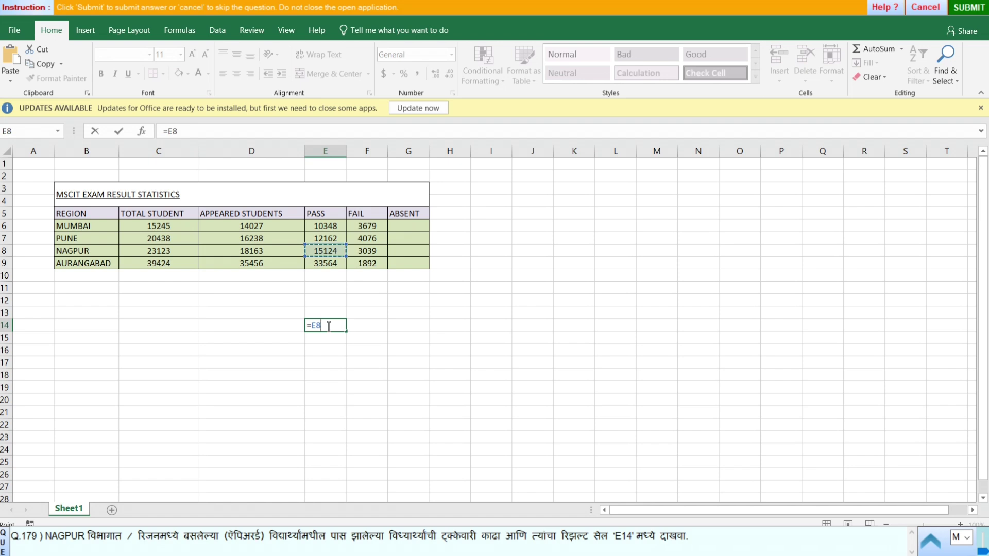
pyautogui.write('*100/')
pyautogui.click(260, 251)
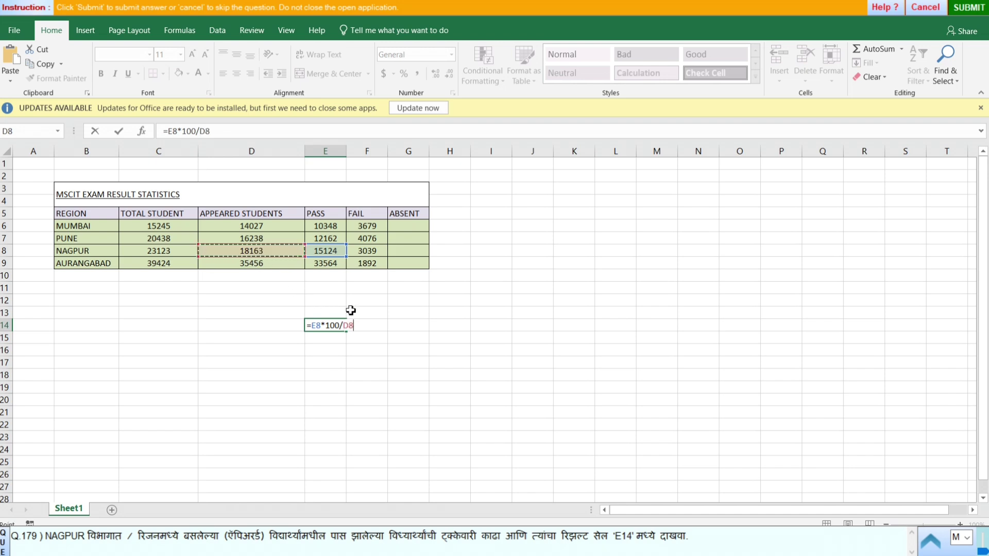
pyautogui.press('Return')
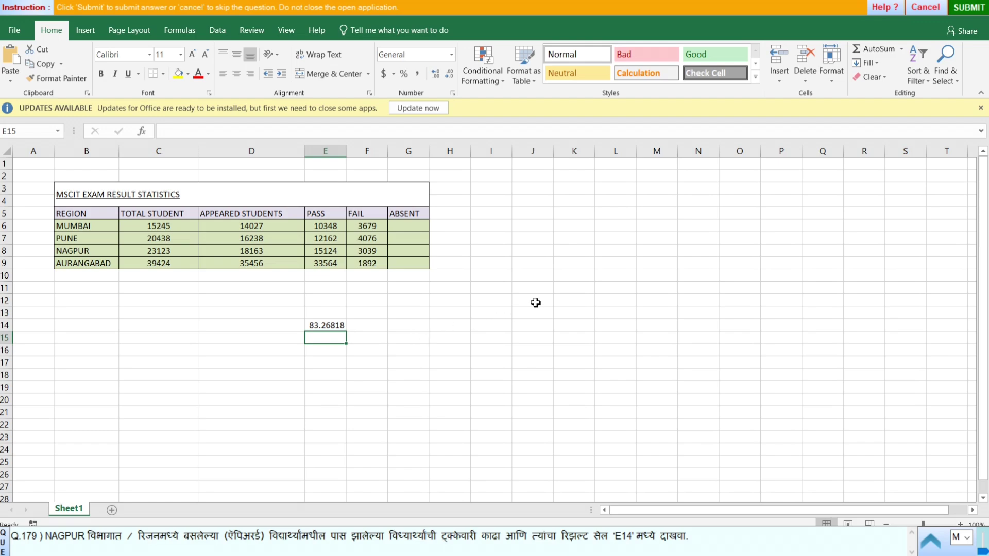
pyautogui.click(609, 274)
# Submit the NAGPUR percentage answer for question 179 and start question 180
pyautogui.click(968, 7)
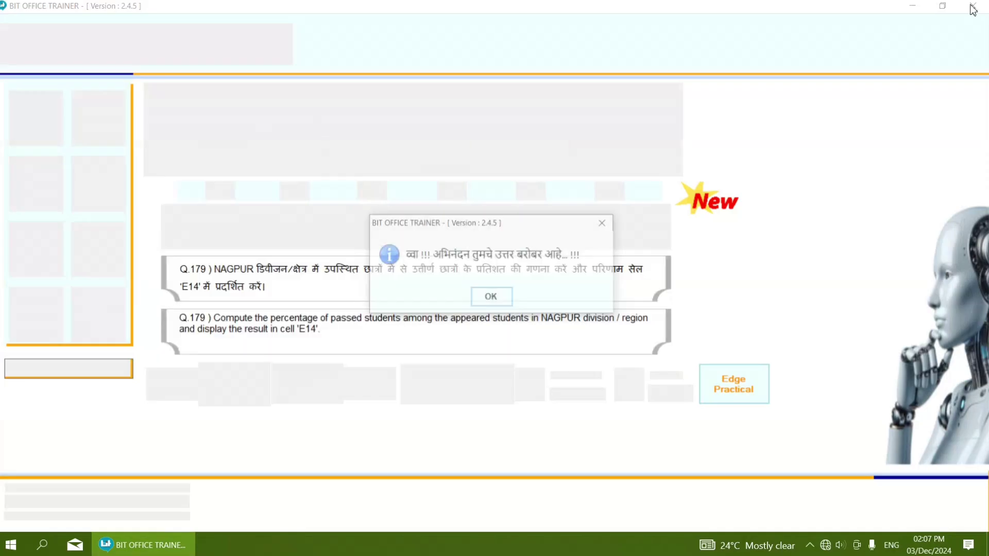
pyautogui.click(488, 295)
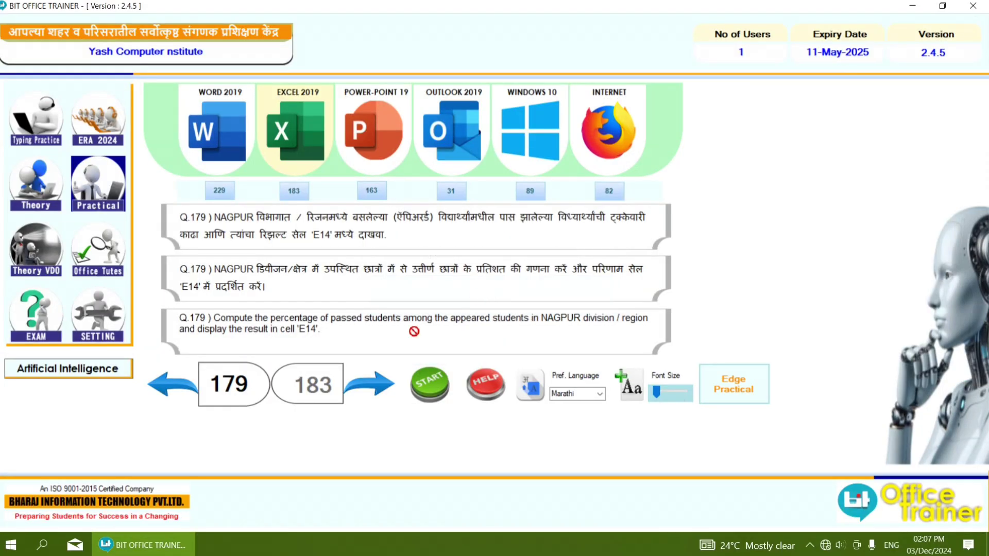
pyautogui.click(376, 389)
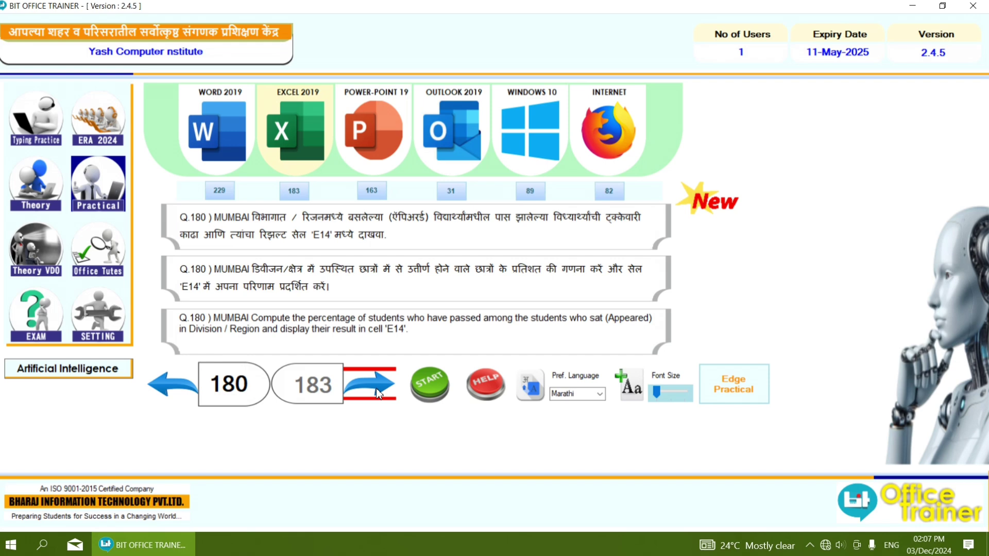
pyautogui.click(421, 387)
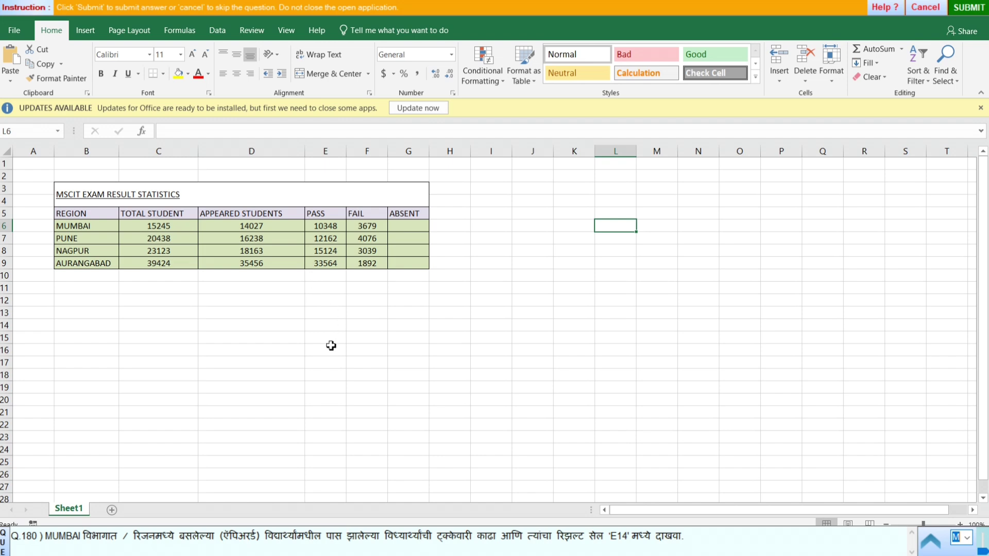
# Calculate the MUMBAI pass percentage among appeared students in cell E14 with the formula =E6*100/D6
pyautogui.click(320, 320)
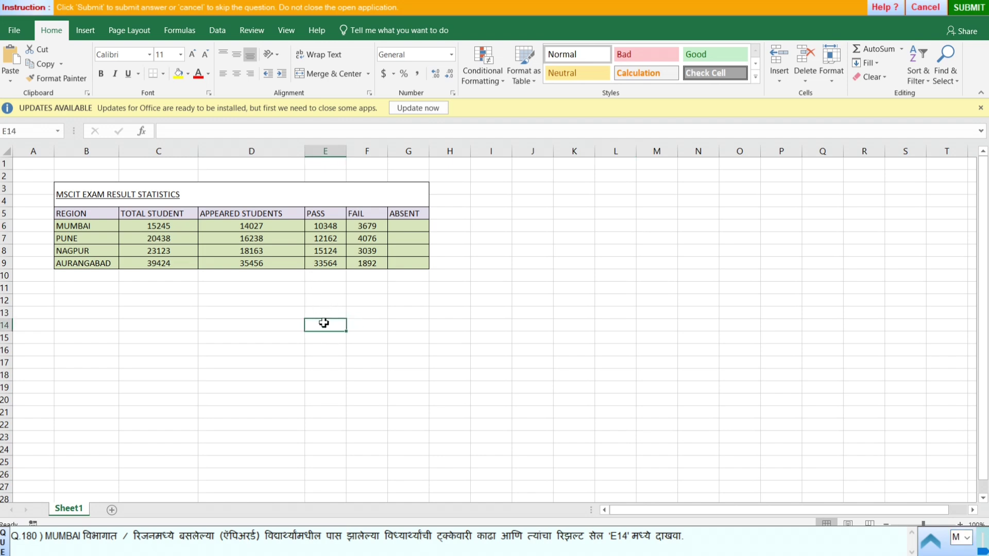
pyautogui.write('=')
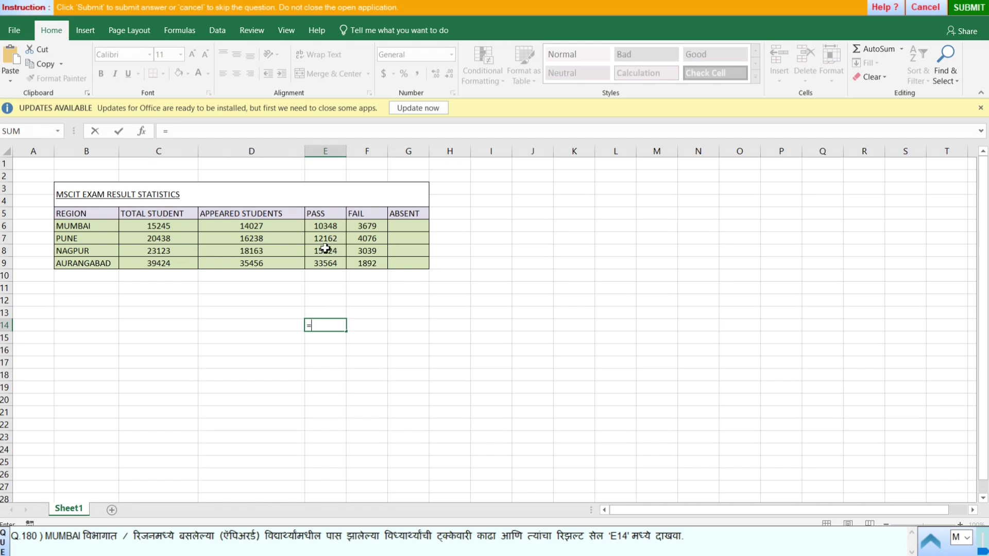
pyautogui.click(333, 226)
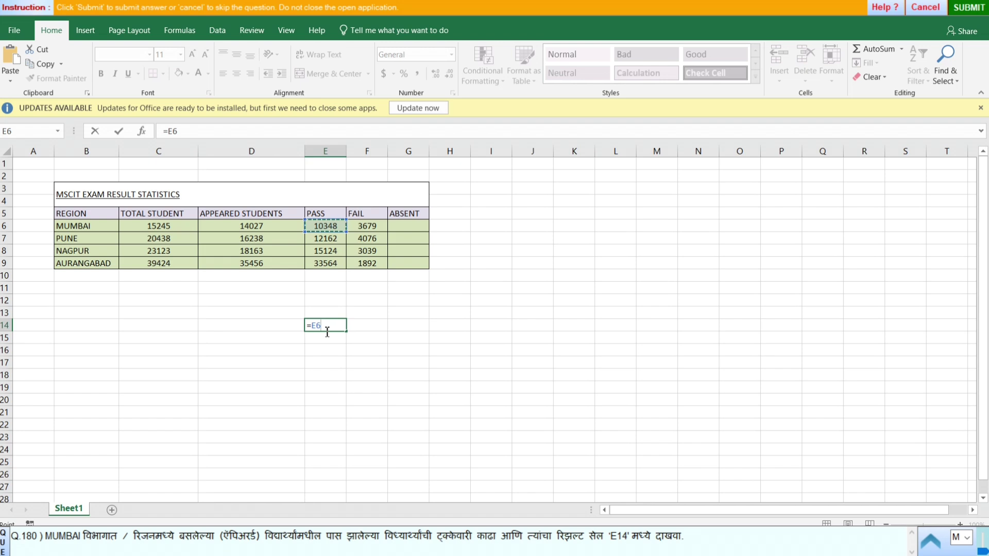
pyautogui.write('*')
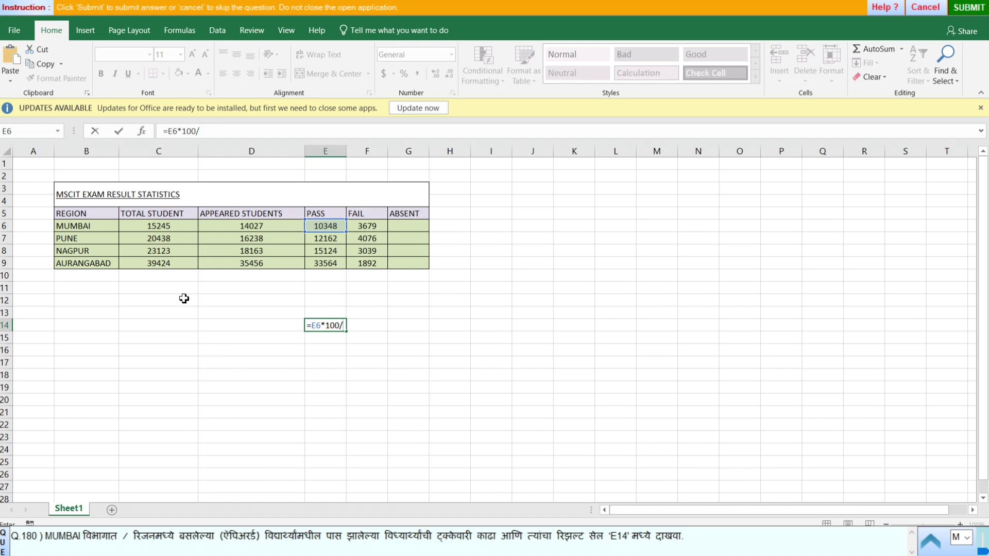
pyautogui.click(271, 229)
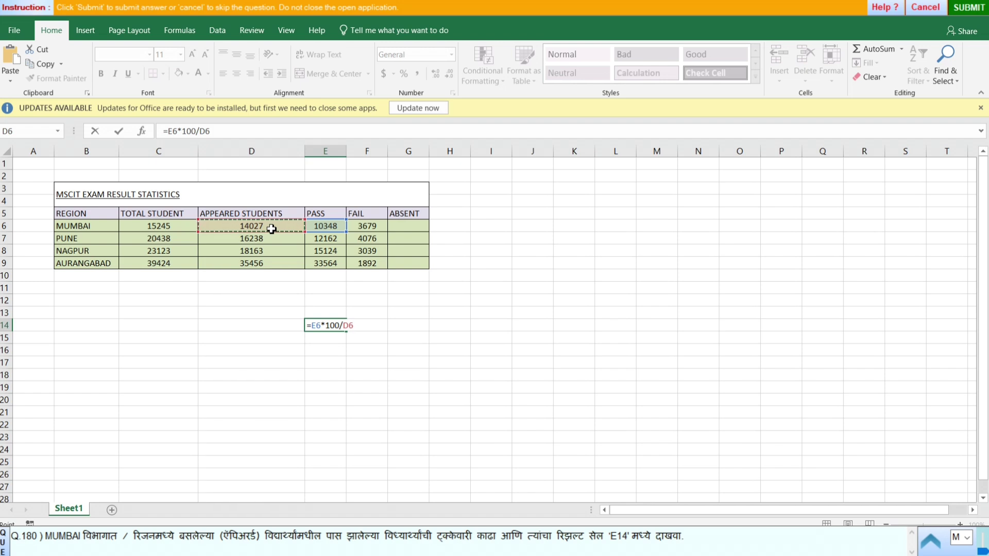
pyautogui.press('Return')
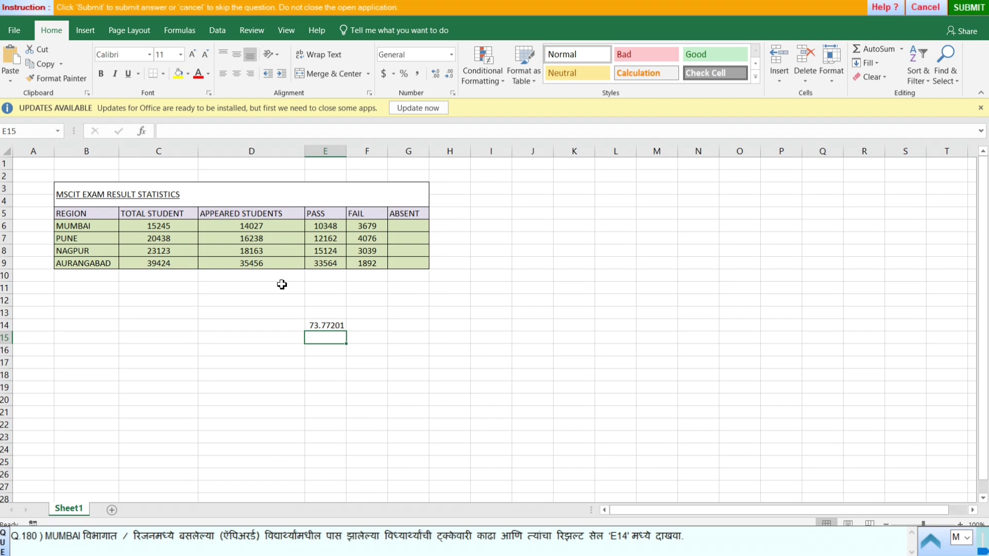
pyautogui.click(323, 326)
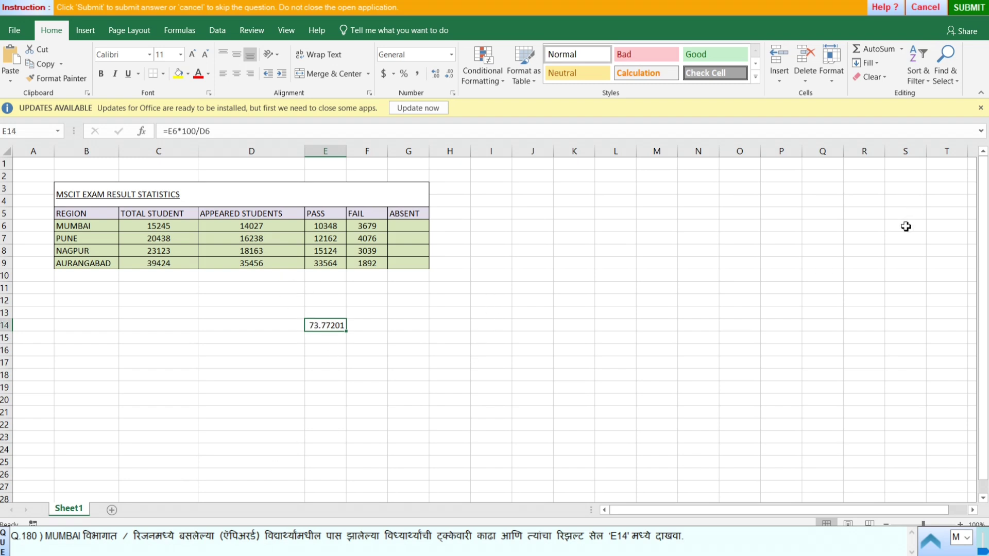
# Submit the MUMBAI percentage answer for question 180 and start question 181
pyautogui.click(969, 7)
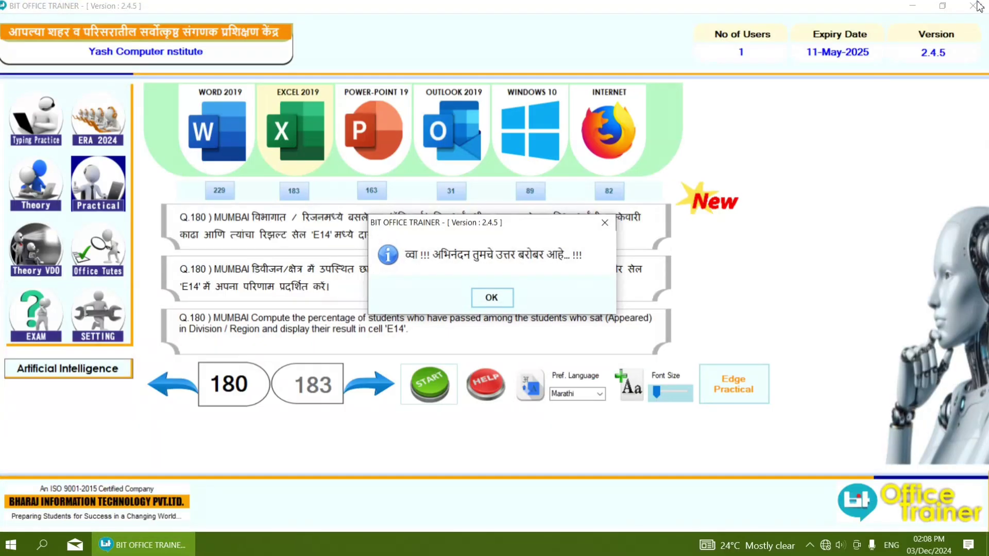
pyautogui.click(480, 297)
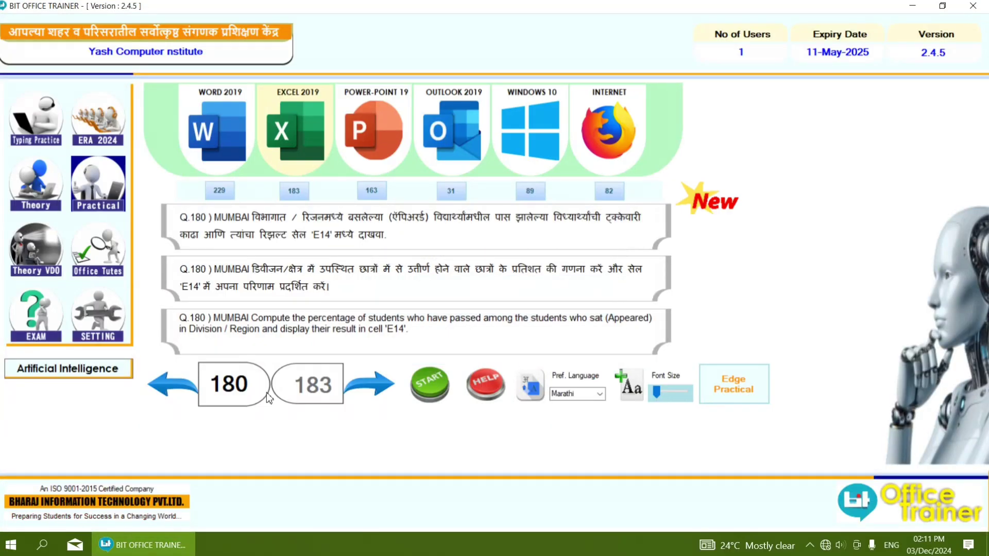
pyautogui.click(370, 383)
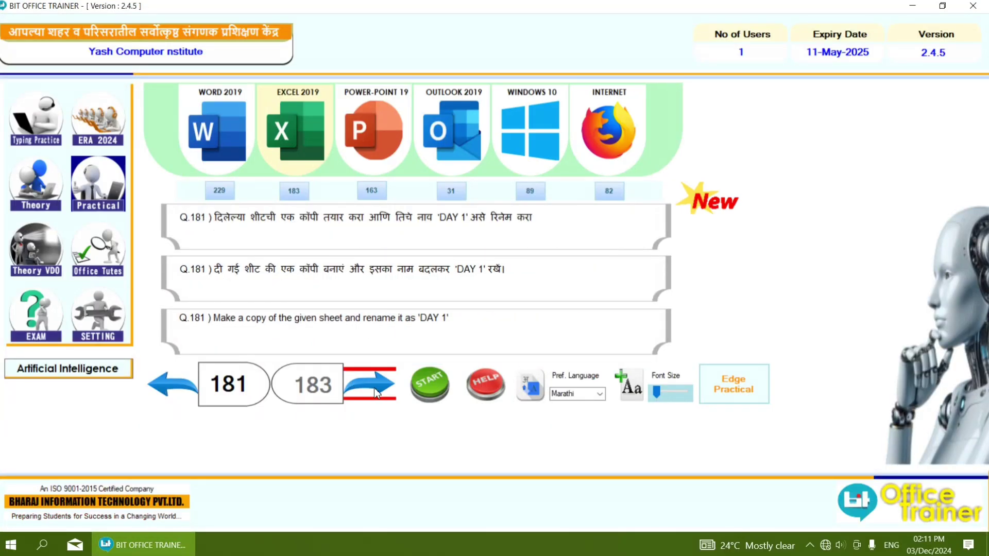
pyautogui.click(425, 389)
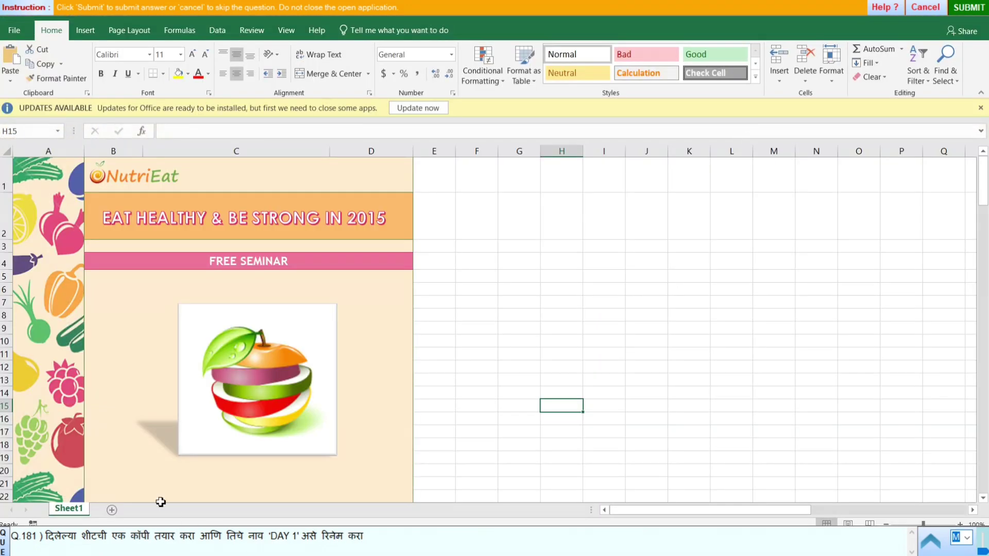
# Create a copy of Sheet1 at the end of the same workbook
pyautogui.rightClick(76, 515)
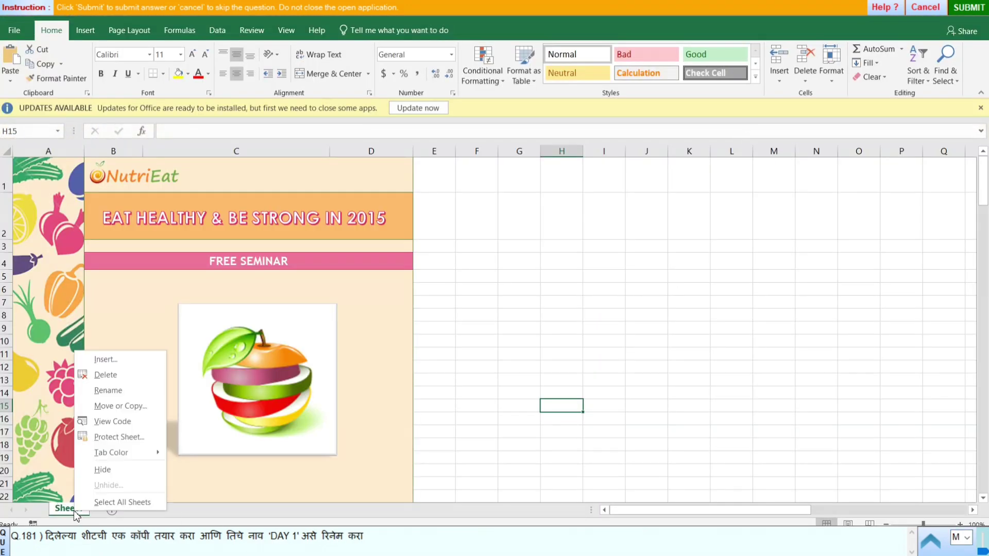
pyautogui.click(142, 406)
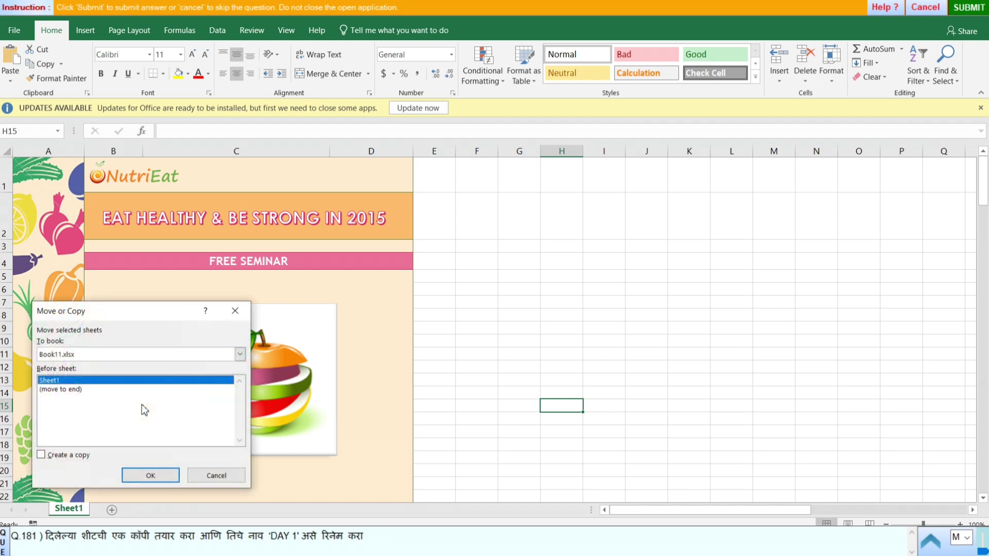
pyautogui.click(54, 389)
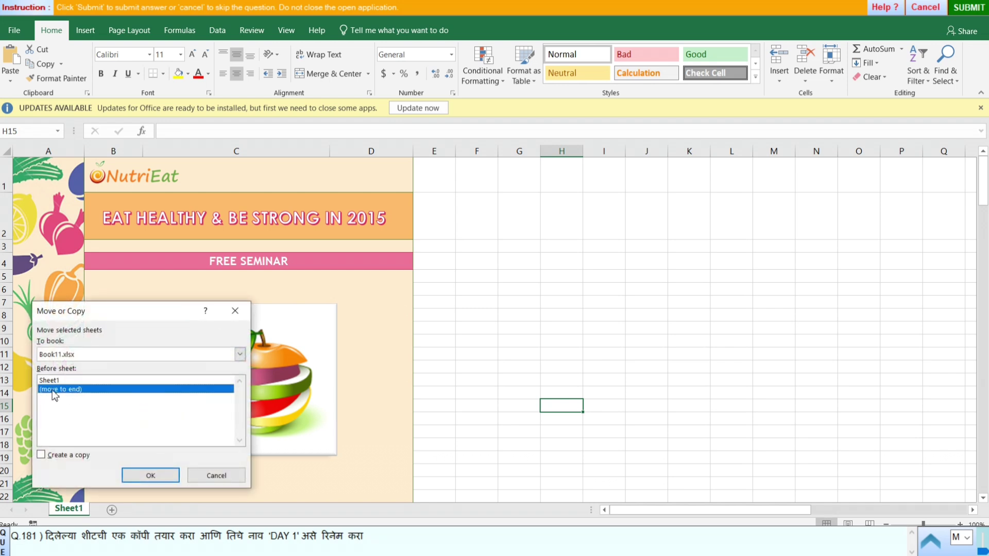
pyautogui.click(41, 457)
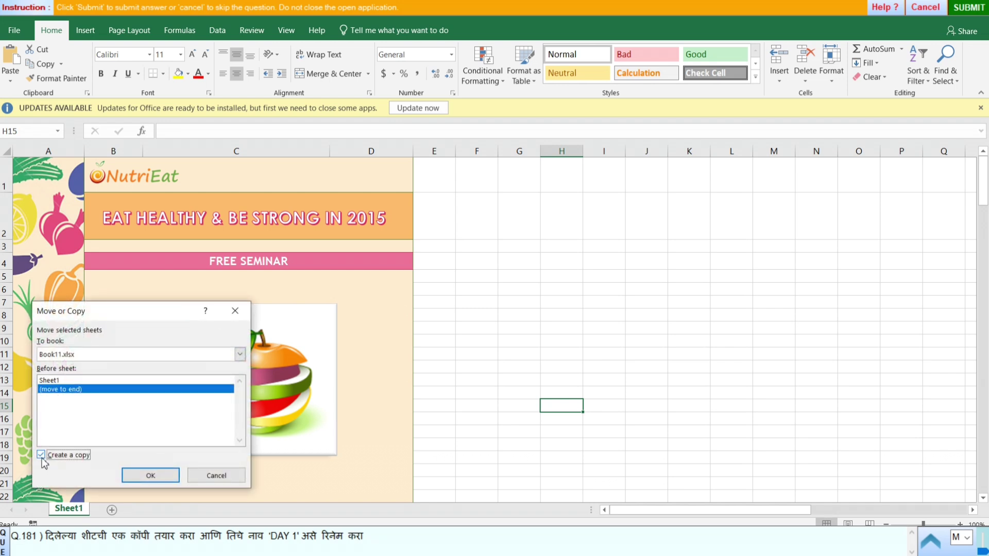
pyautogui.click(165, 479)
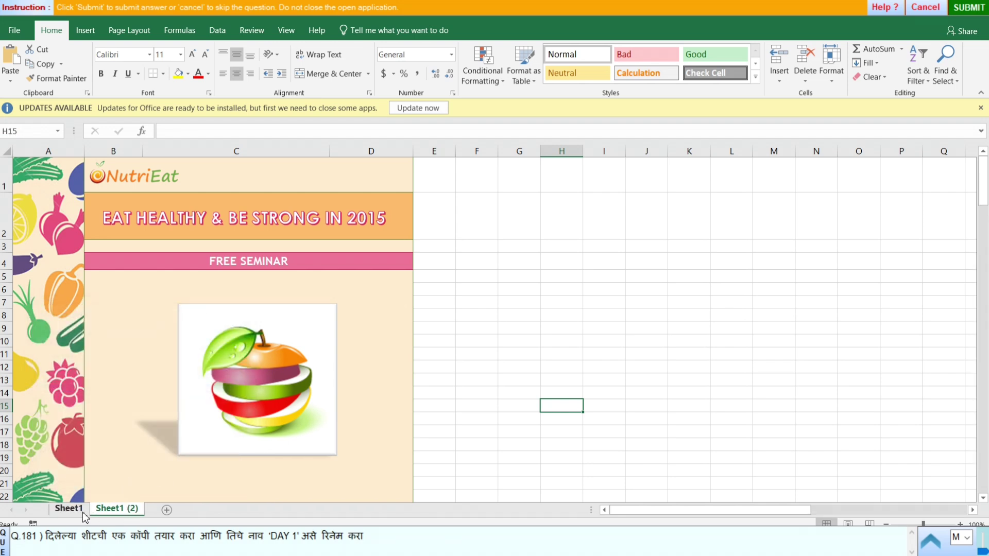
# Rename the copied sheet as DAY 1
pyautogui.rightClick(110, 512)
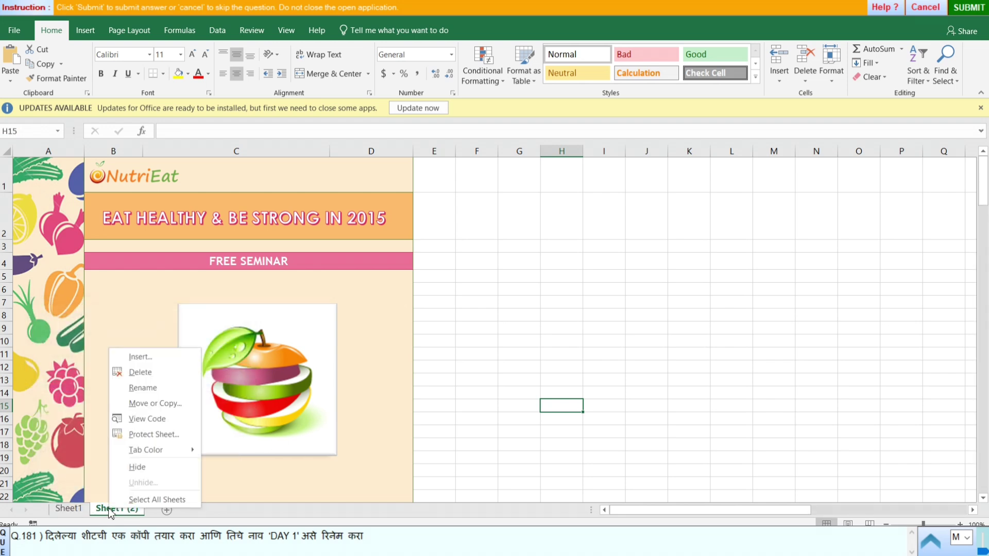
pyautogui.click(149, 388)
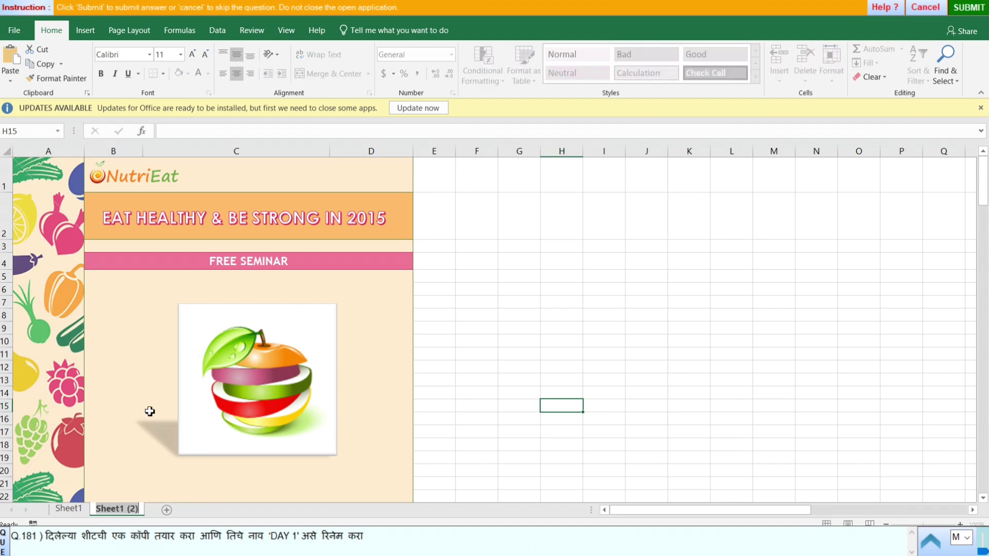
pyautogui.write('D')
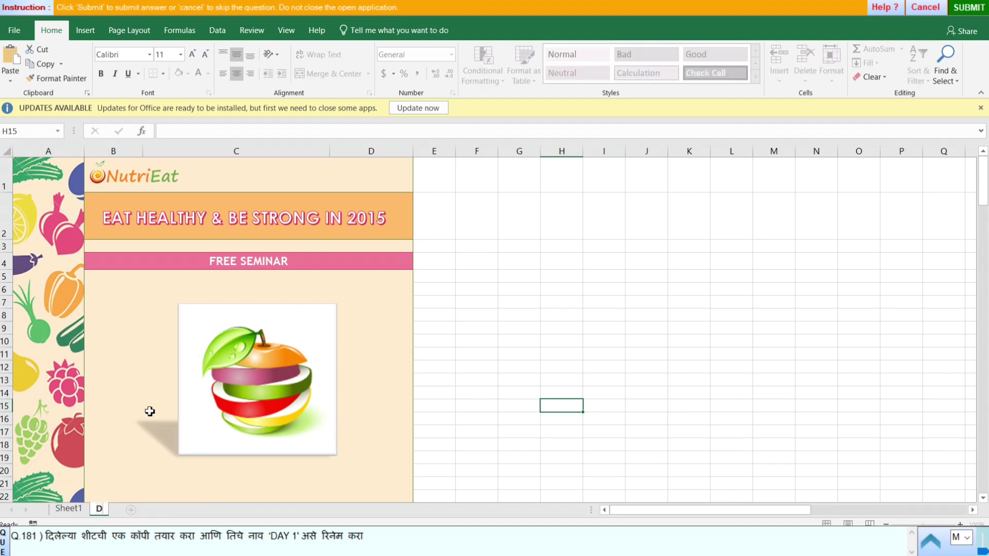
pyautogui.write('AY 1')
pyautogui.press('Return')
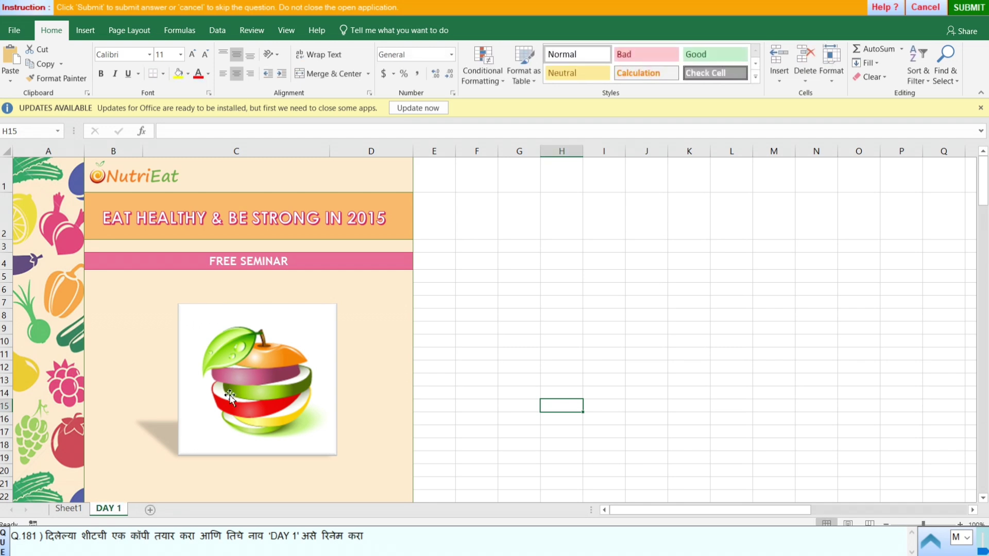
# Submit the sheet copy answer for question 181 and start question 182
pyautogui.click(970, 7)
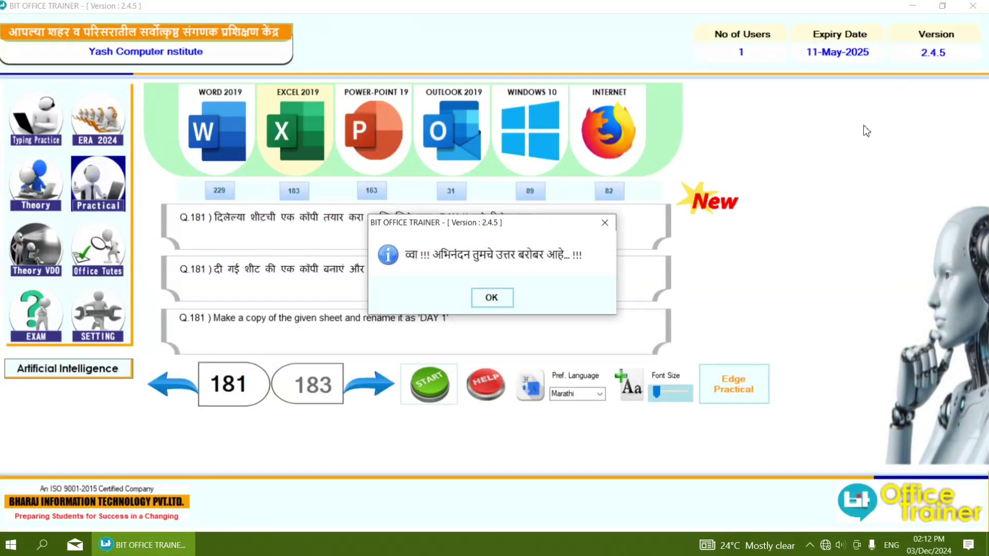
pyautogui.click(491, 298)
pyautogui.click(376, 387)
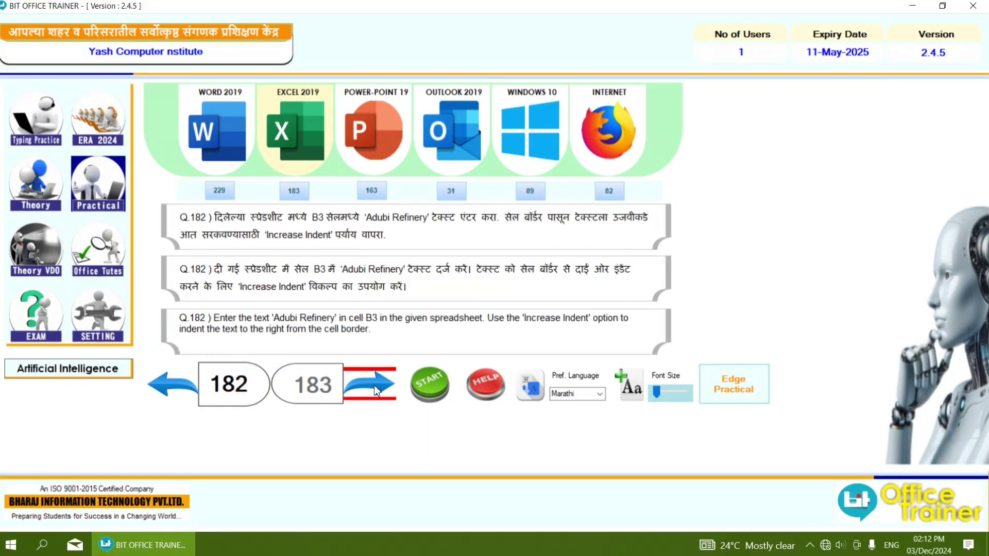
pyautogui.click(404, 373)
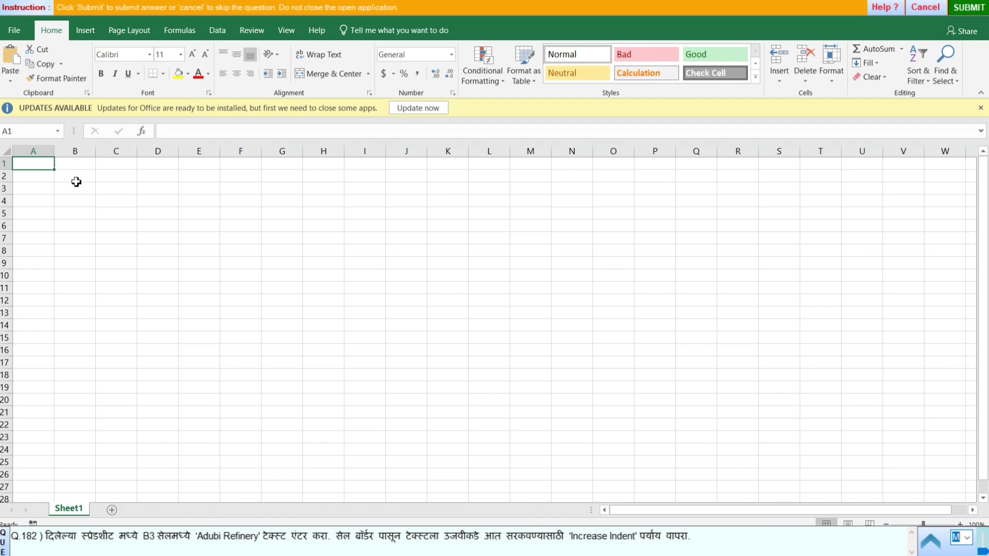
# Copy the text Adubi Refinery, without its quotation marks, from the question 182 instructions
pyautogui.click(75, 187)
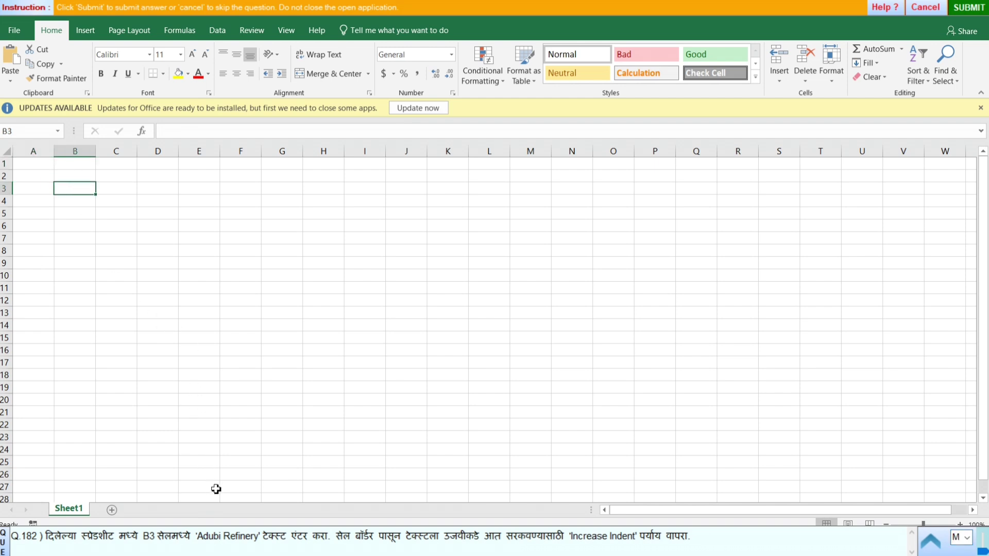
pyautogui.moveTo(196, 536); pyautogui.dragTo(236, 546)
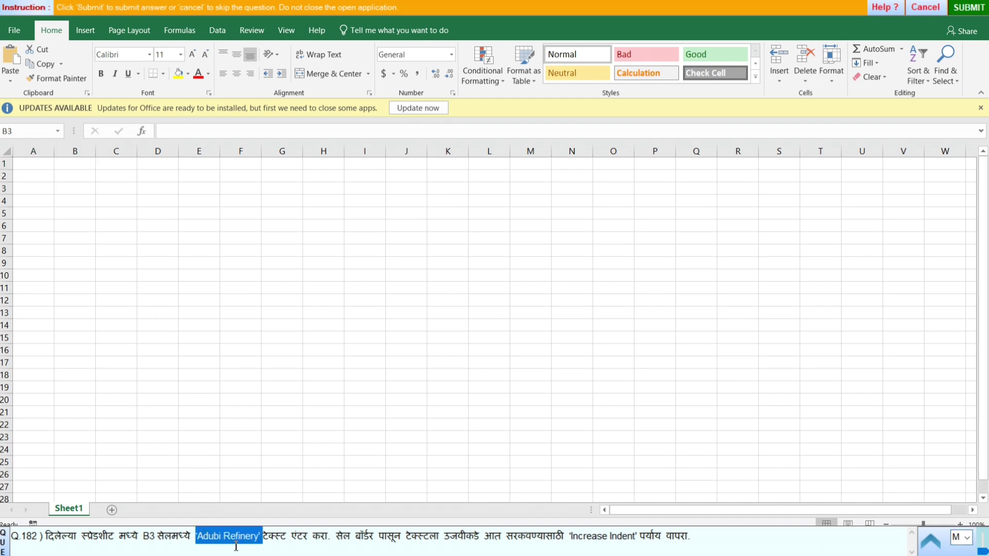
pyautogui.click(214, 536)
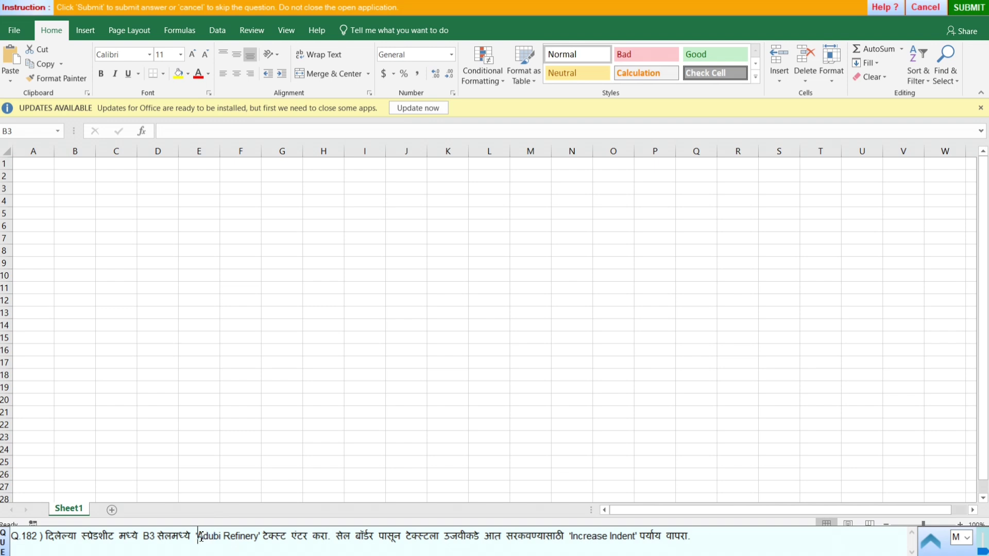
pyautogui.hotkey('shift', 'Right')
pyautogui.hotkey('shift', 'Right')
pyautogui.hotkey('shift', 'Right')
pyautogui.hotkey('shift', 'Right')
pyautogui.hotkey('shift', 'Right')
pyautogui.hotkey('shift', 'Right')
pyautogui.hotkey('shift', 'Right')
pyautogui.hotkey('shift', 'Right')
pyautogui.hotkey('shift', 'Right')
pyautogui.hotkey('shift', 'Right')
pyautogui.hotkey('shift', 'Right')
pyautogui.hotkey('shift', 'Right')
pyautogui.hotkey('shift', 'Right')
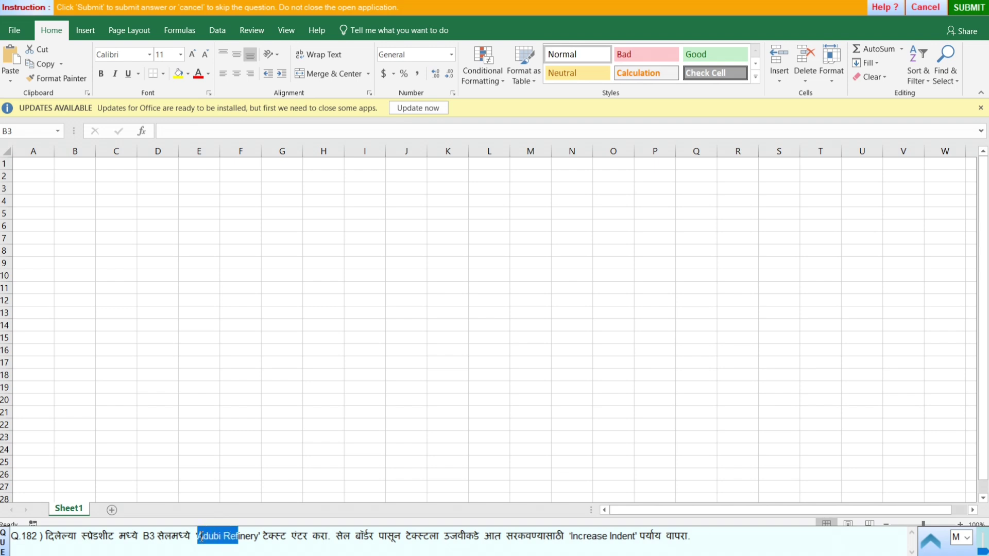
pyautogui.hotkey('shift', 'Right')
pyautogui.hotkey('shift', 'Right')
pyautogui.hotkey('ctrl', 'c')
# Paste Adubi Refinery into cell B3 and increase the cell's indent by one level
pyautogui.click(81, 186)
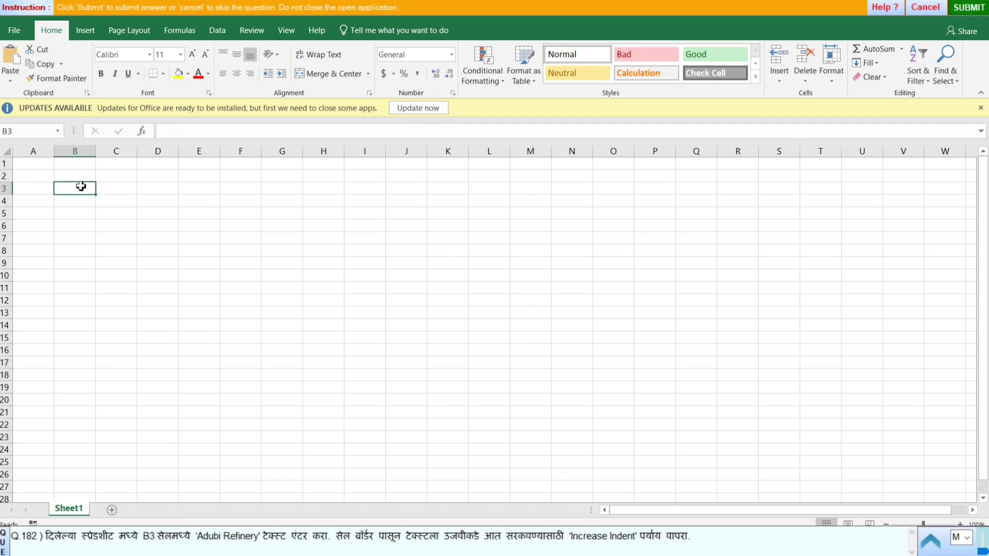
pyautogui.hotkey('ctrl', 'v')
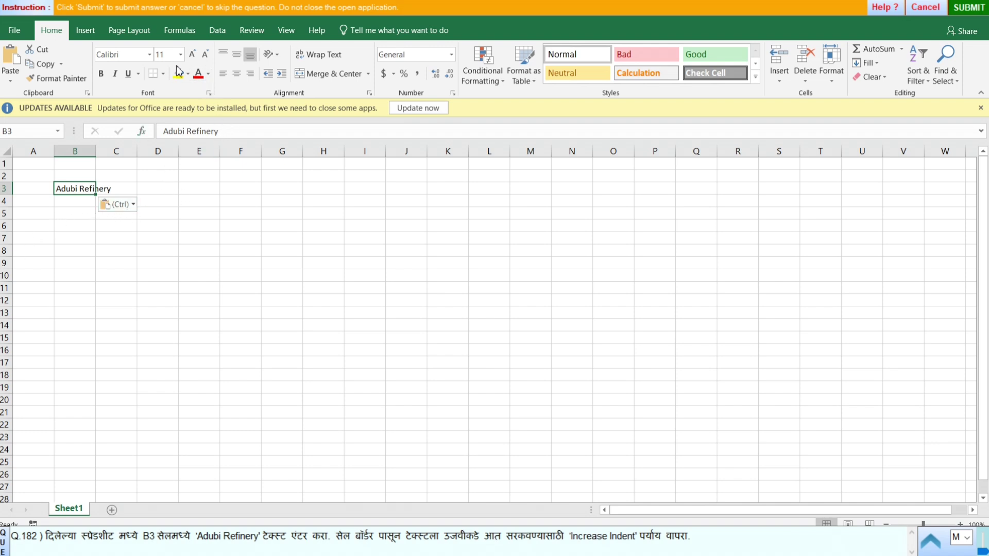
pyautogui.click(282, 74)
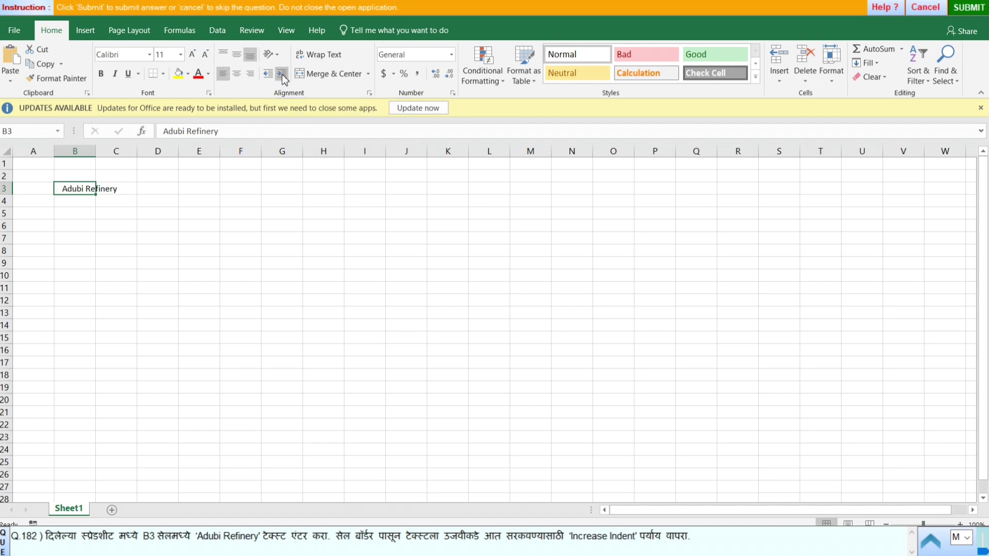
pyautogui.click(368, 287)
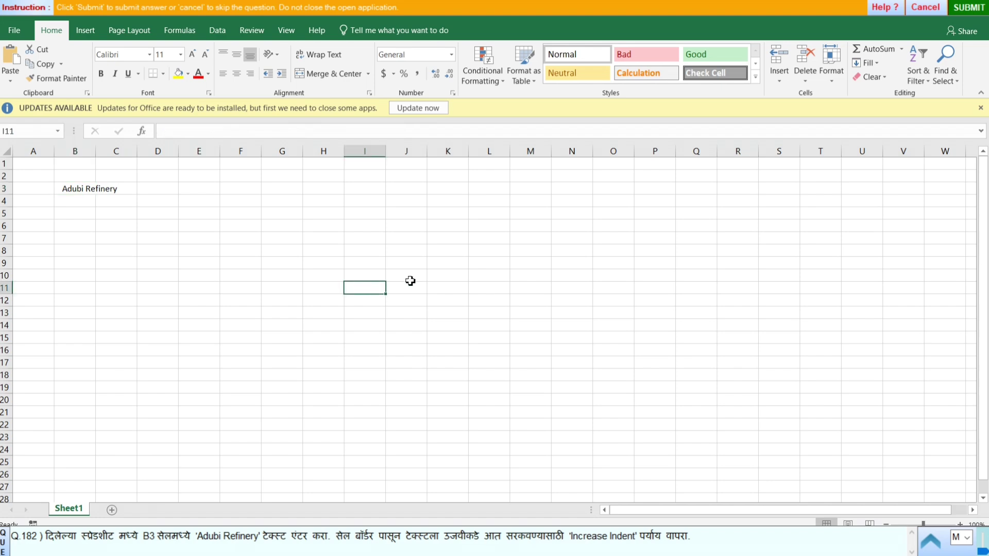
# Submit the indent answer for question 182 and start question 183
pyautogui.click(964, 8)
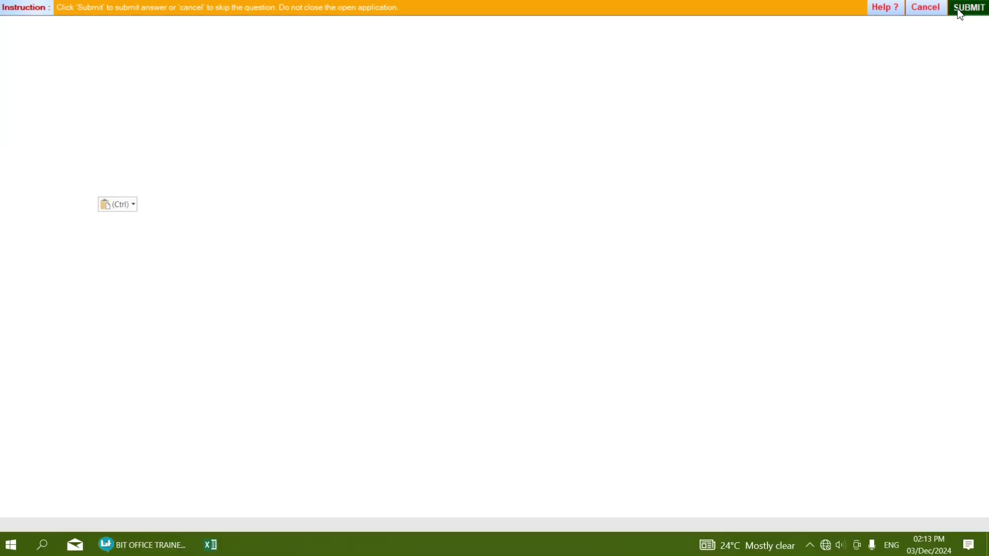
pyautogui.click(490, 296)
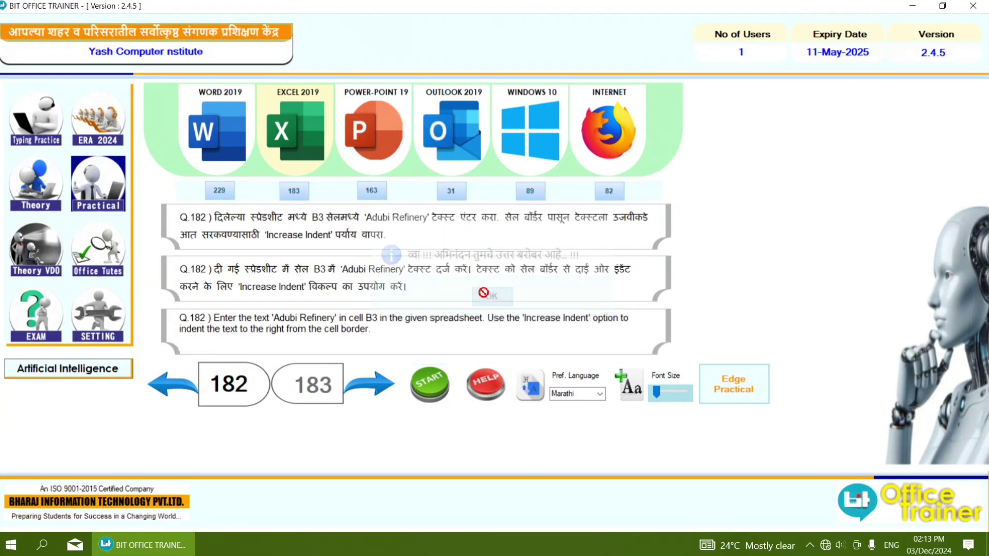
pyautogui.click(387, 375)
pyautogui.click(430, 401)
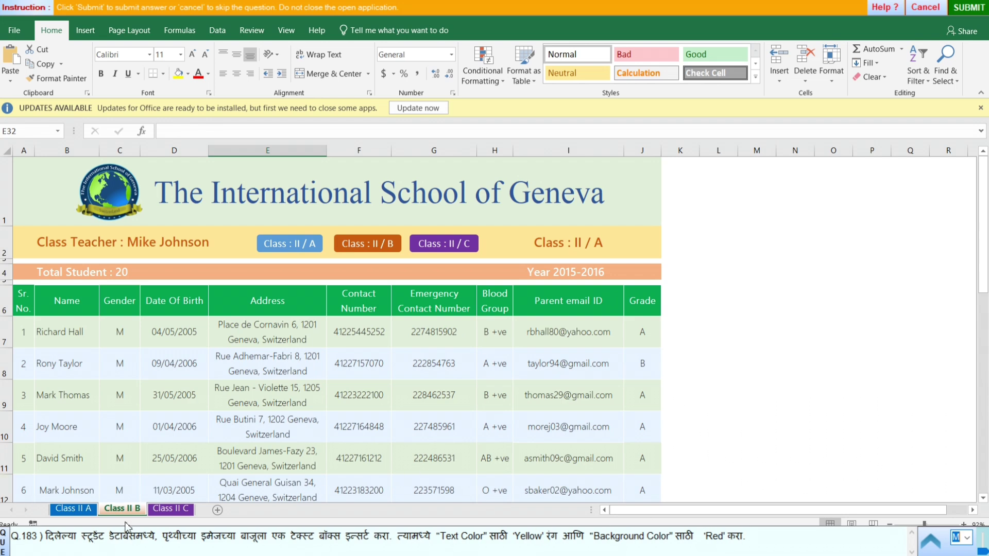
# Insert a text box of about 1 by 1 inch and place it beside the Earth image in the school header
pyautogui.click(51, 195)
pyautogui.click(85, 31)
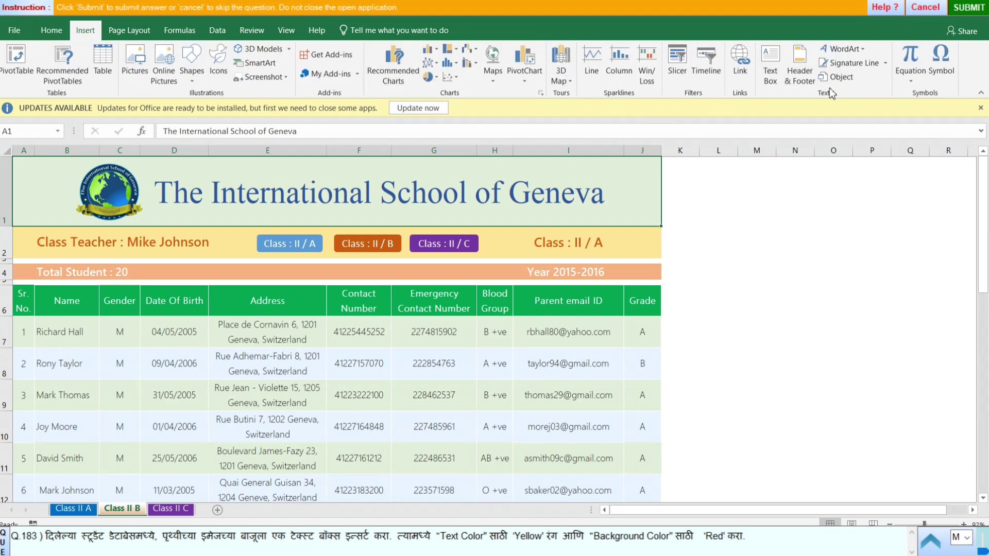
pyautogui.click(771, 61)
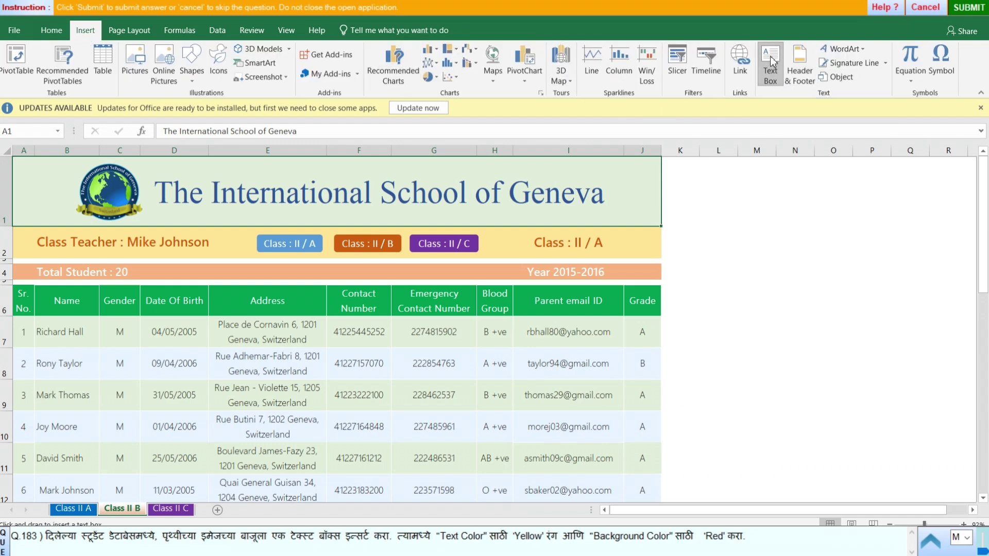
pyautogui.moveTo(465, 301); pyautogui.dragTo(523, 358)
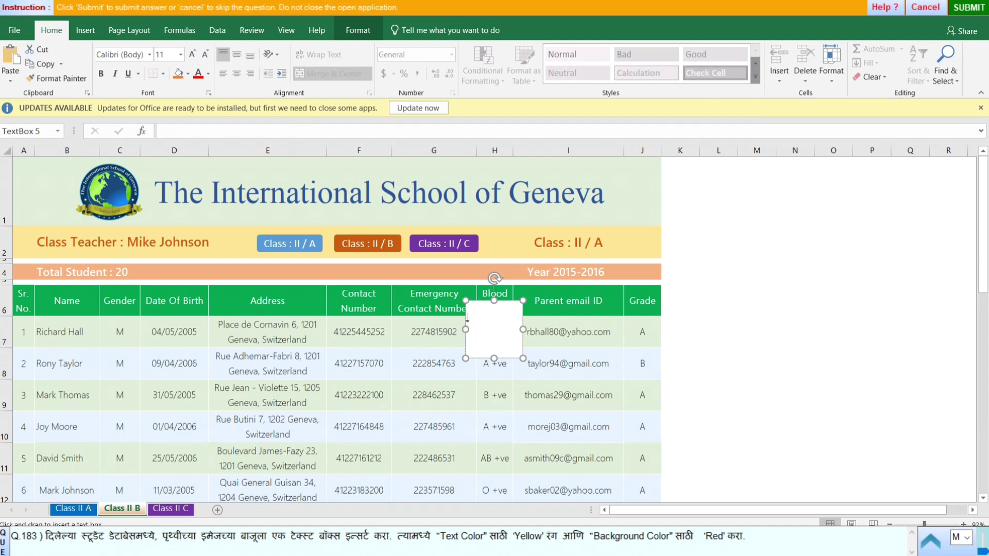
pyautogui.moveTo(468, 319); pyautogui.dragTo(18, 179)
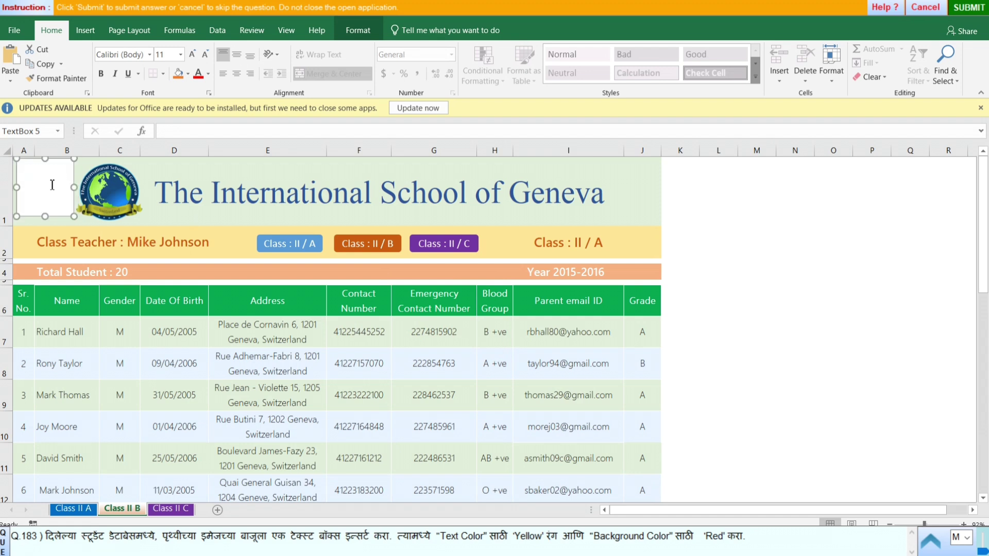
# Set the text colour of the new text box to Yellow
pyautogui.click(43, 183)
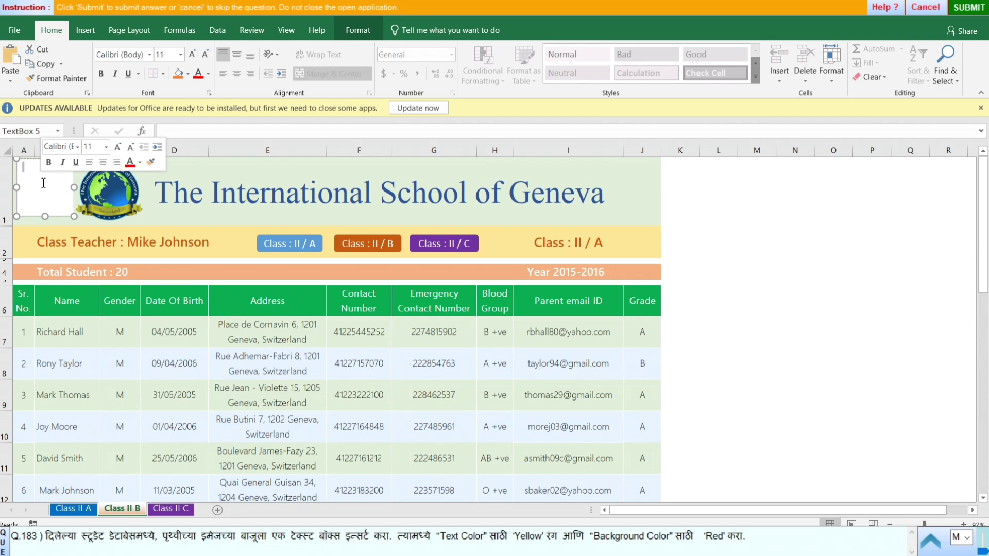
pyautogui.click(209, 75)
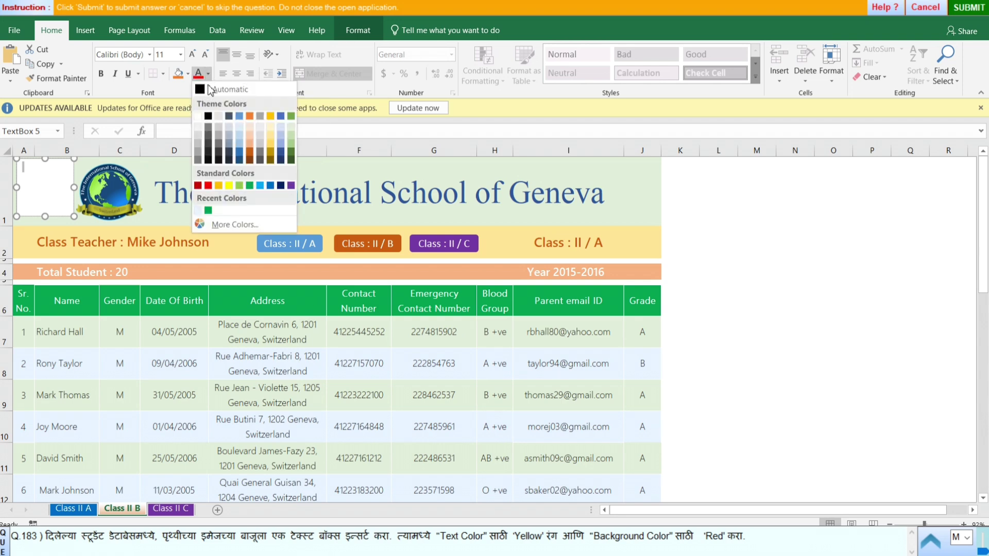
pyautogui.click(229, 186)
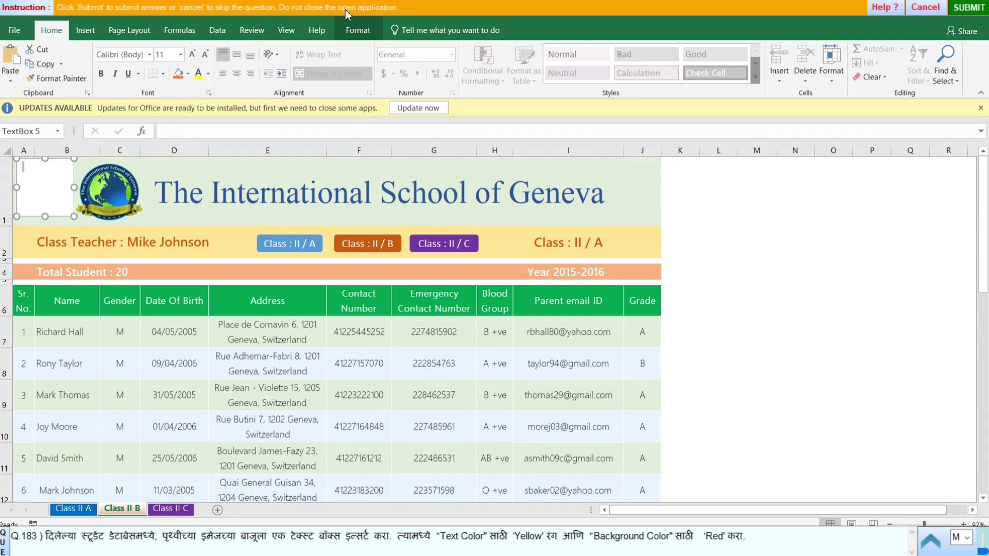
# Fill the background of the text box beside the Earth image with Red
pyautogui.click(358, 31)
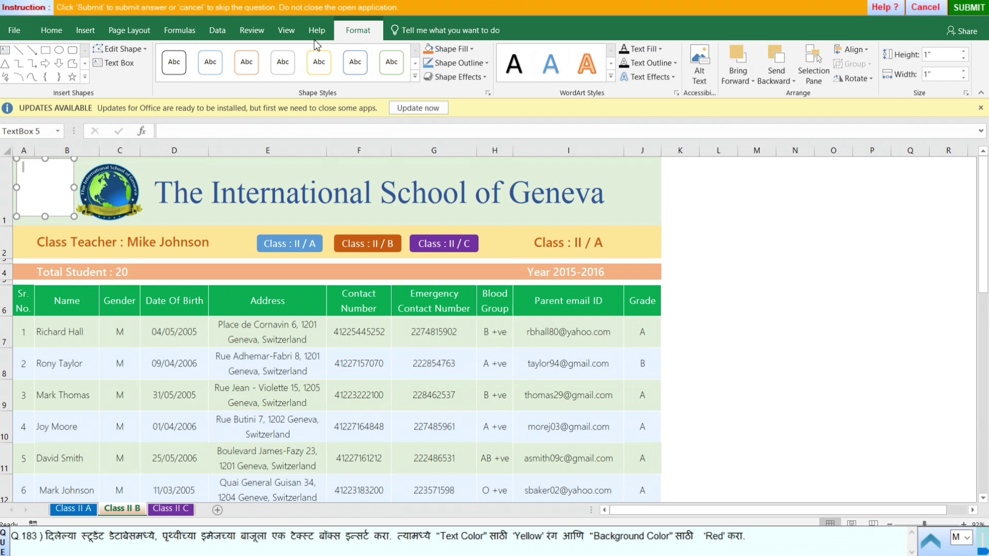
pyautogui.click(474, 51)
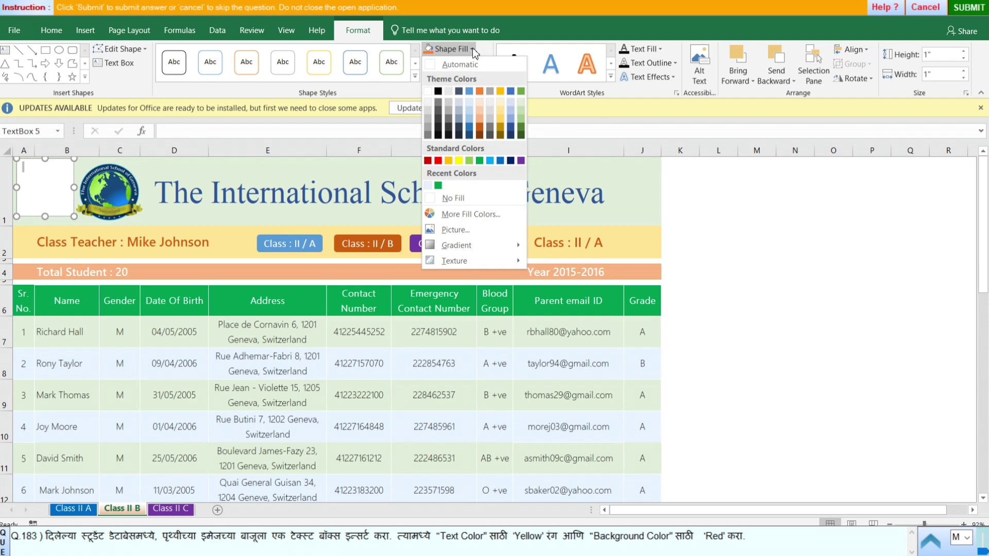
pyautogui.click(438, 161)
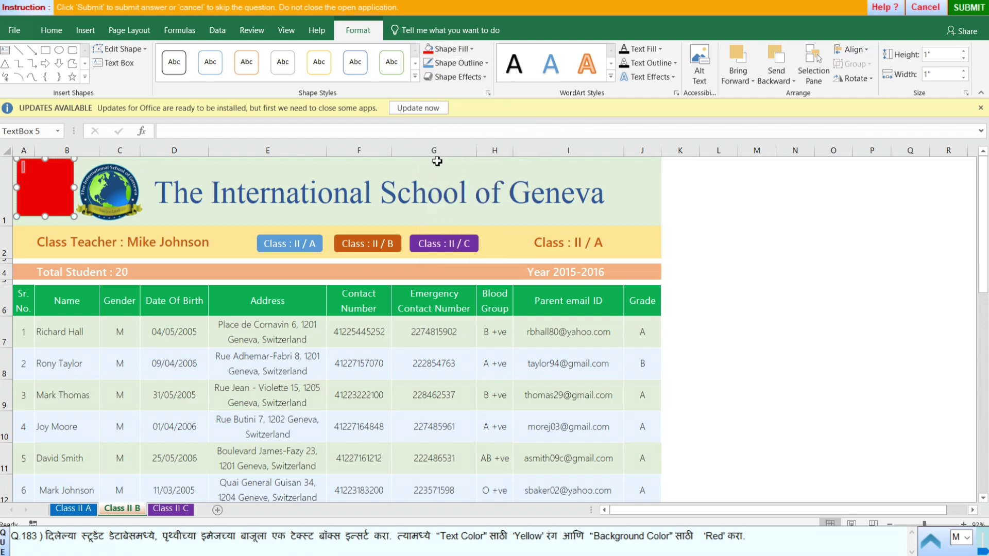
pyautogui.click(415, 275)
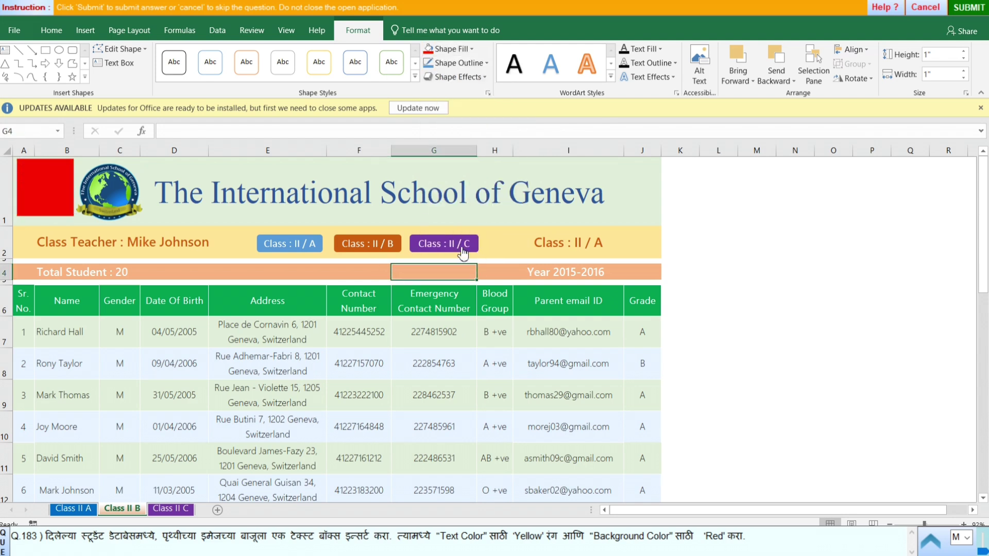
# Submit the text box answer for question 183 and dismiss the result message
pyautogui.click(966, 7)
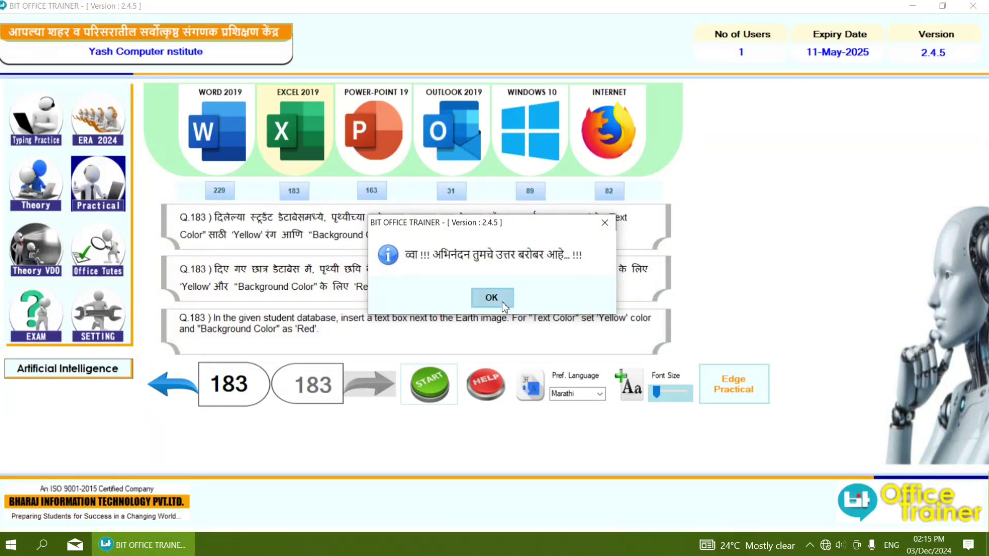
pyautogui.click(502, 304)
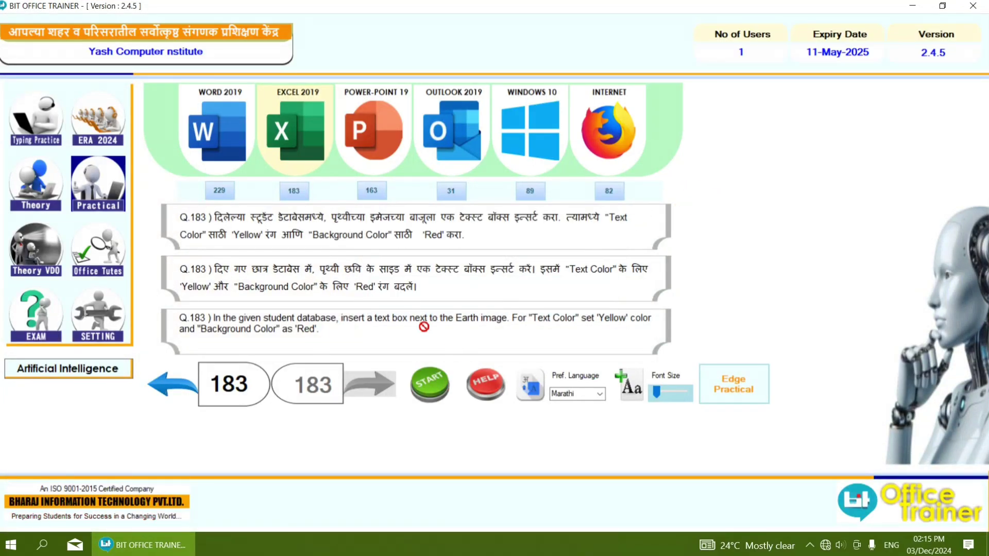